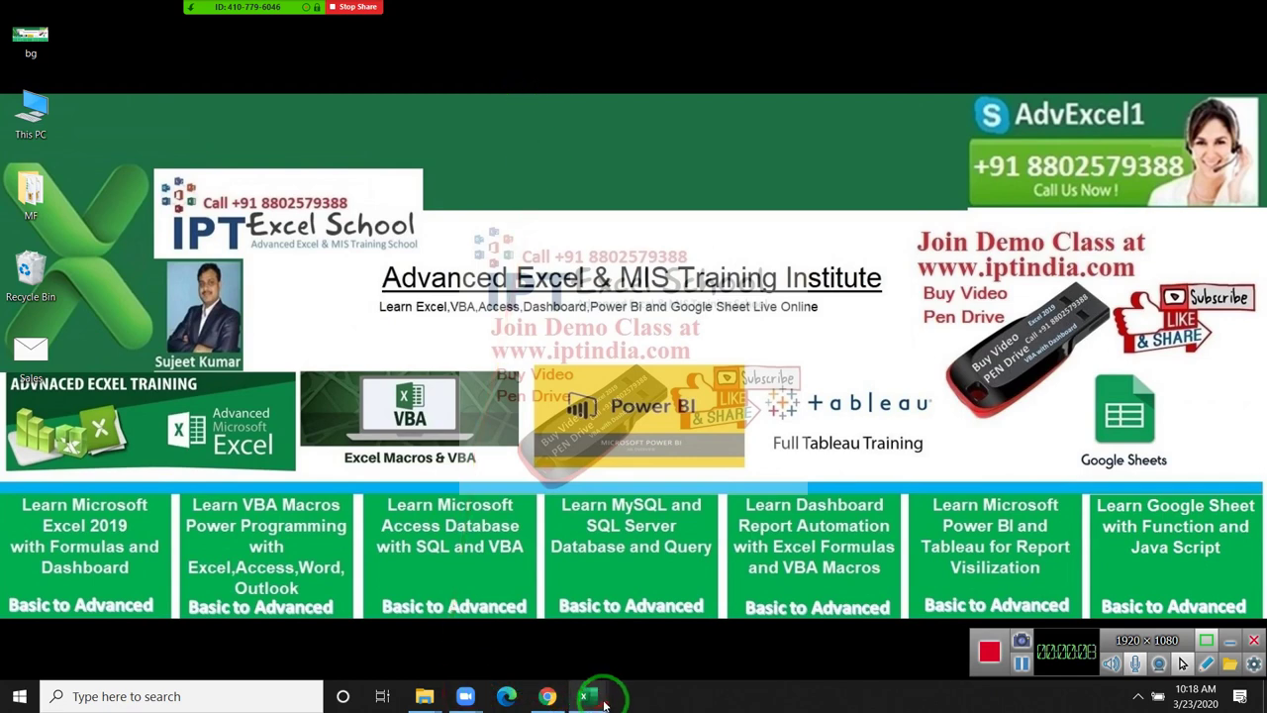
Close the open code module and the VBA editor.
mouse_move(598, 701)
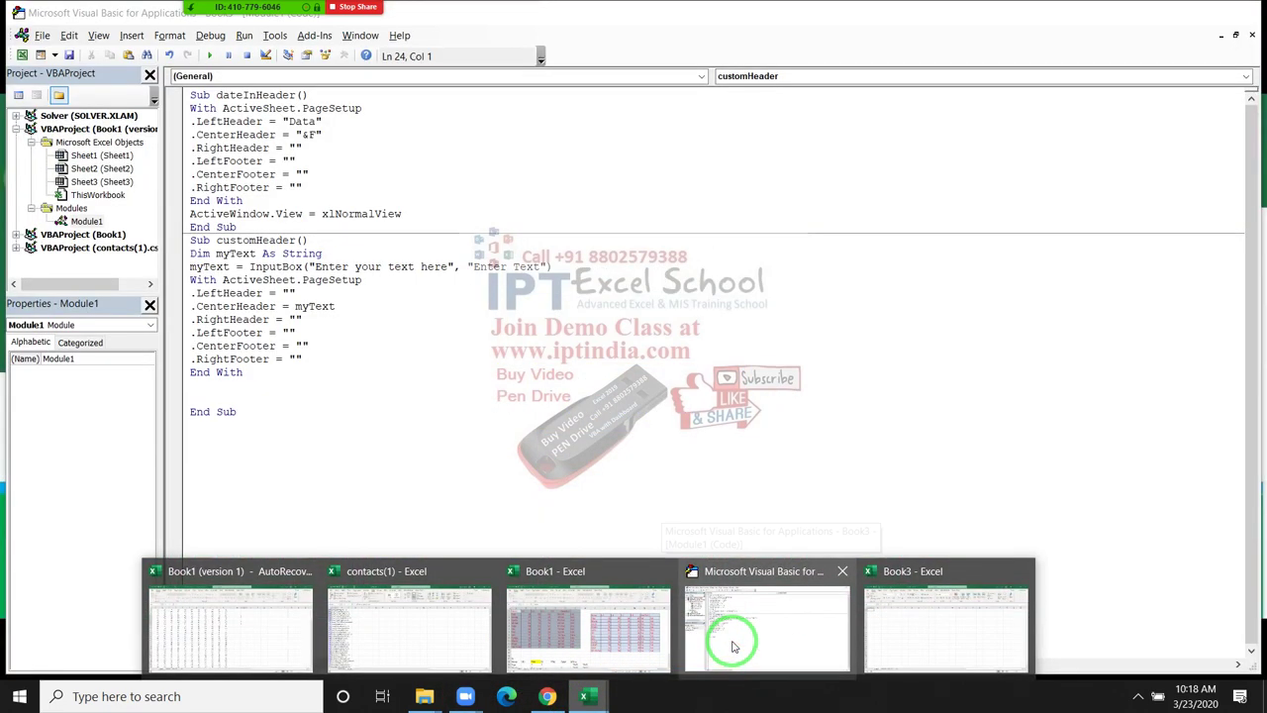
click(732, 646)
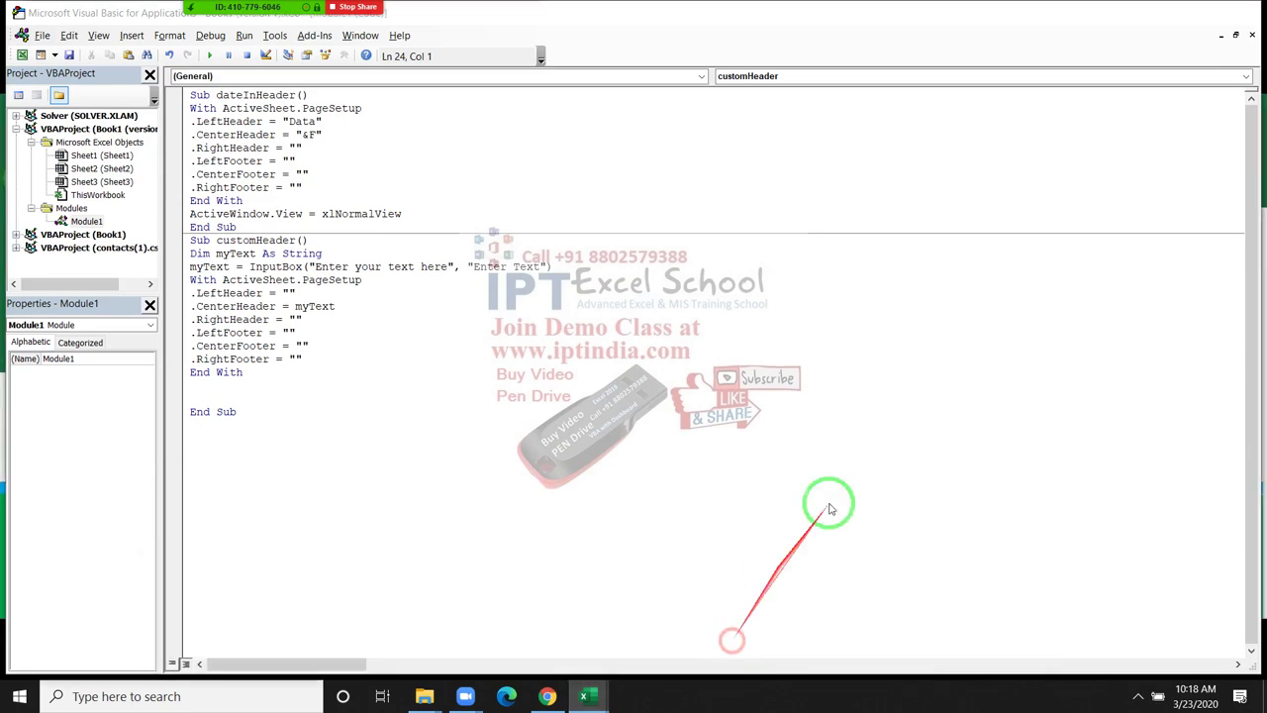
click(1252, 36)
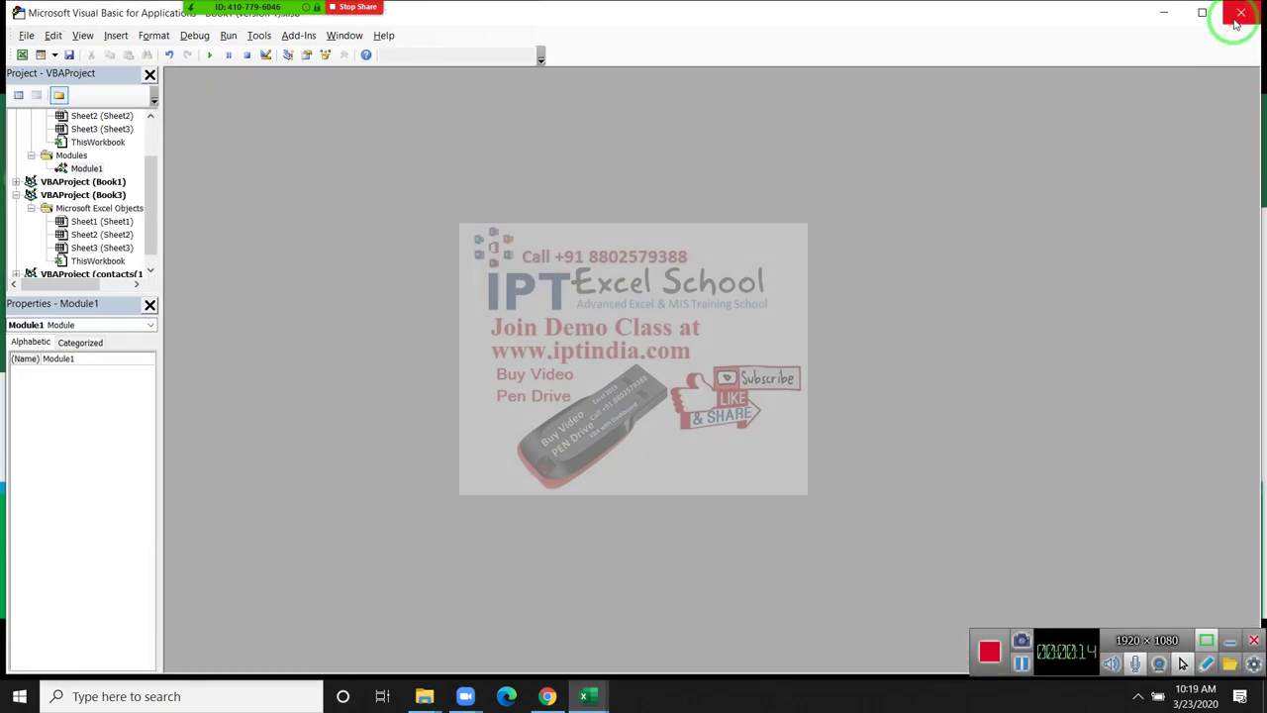
click(1239, 13)
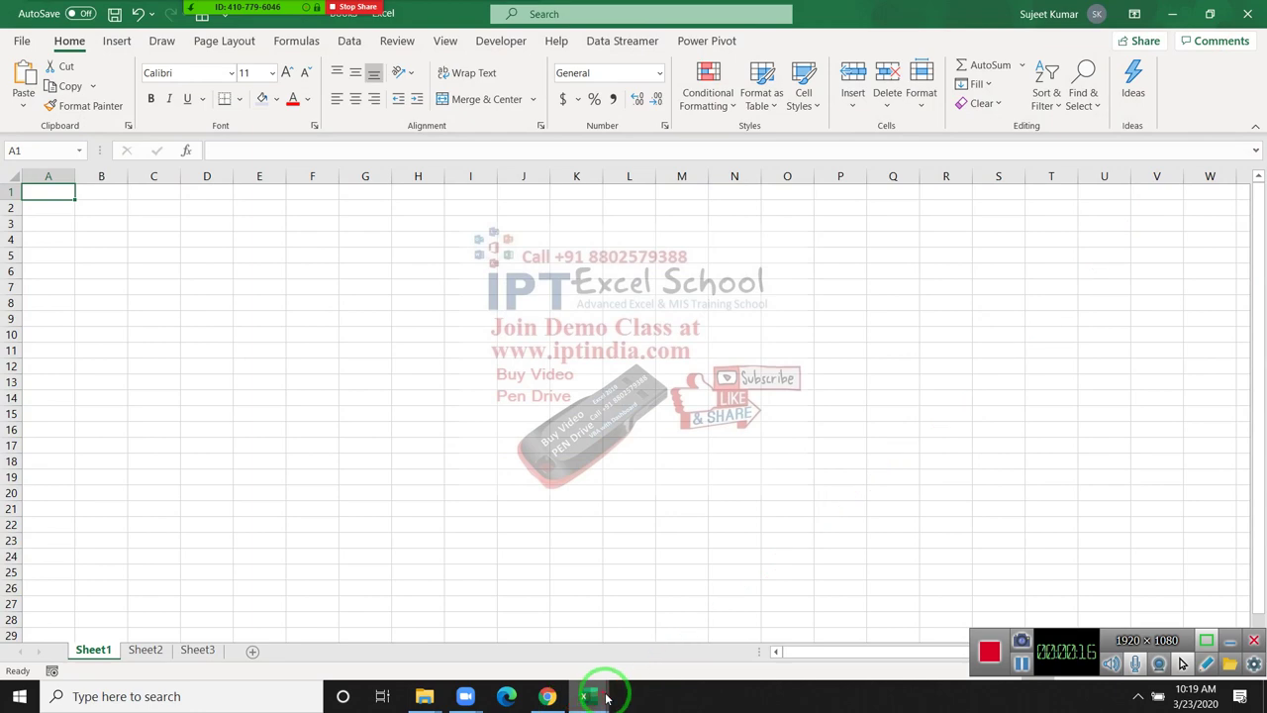
Close the Book1 scores workbook without saving its changes.
mouse_move(594, 693)
click(614, 658)
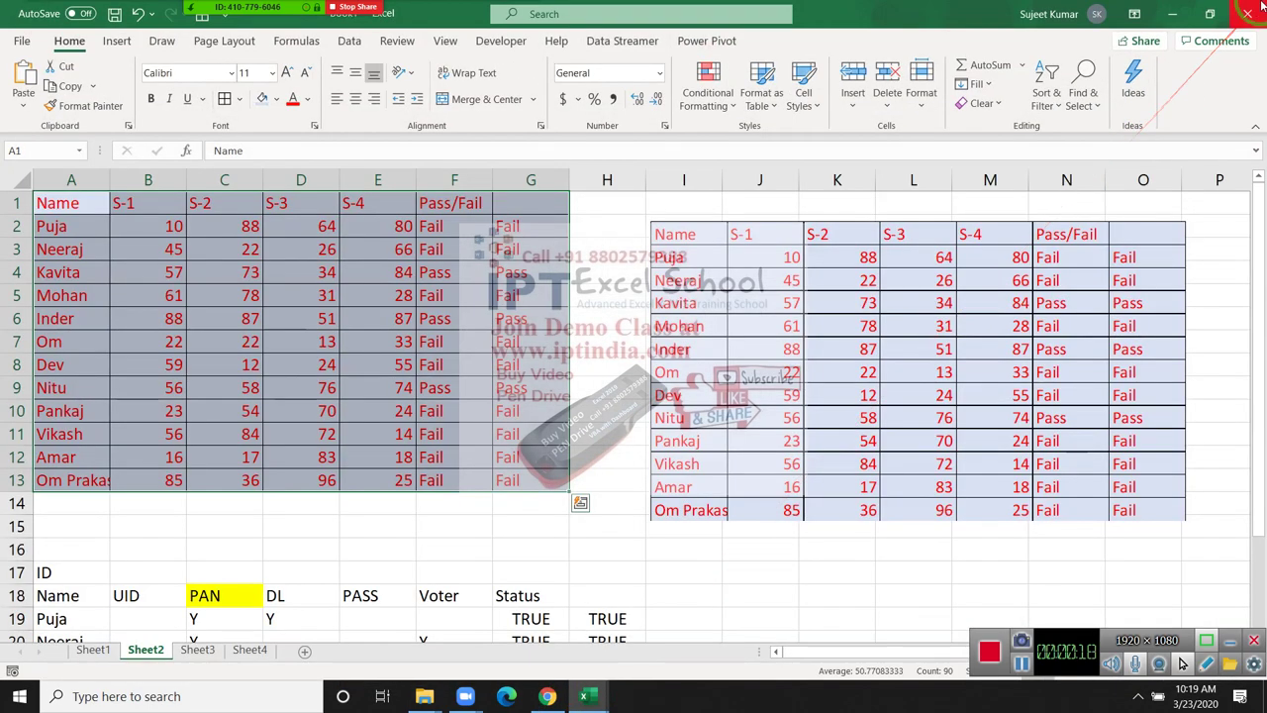
click(1247, 13)
click(704, 461)
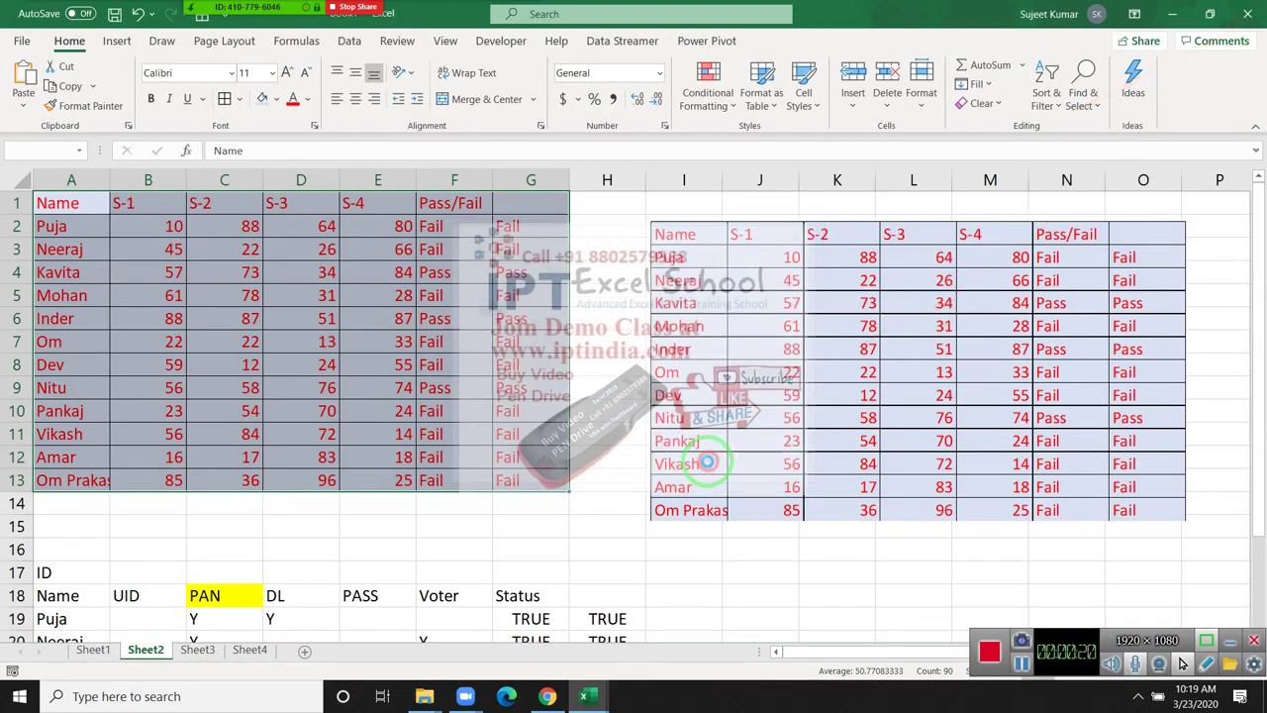
Give one participant recording permission and mute another participant's microphone.
click(212, 14)
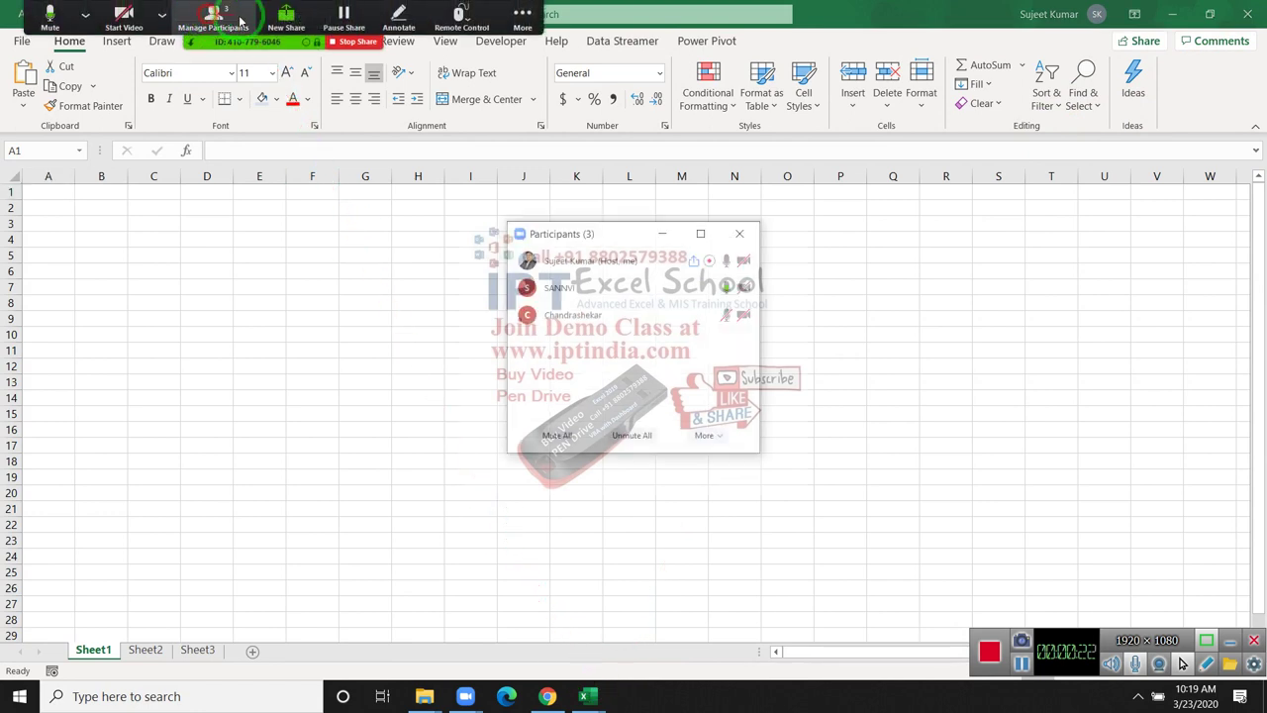
click(729, 287)
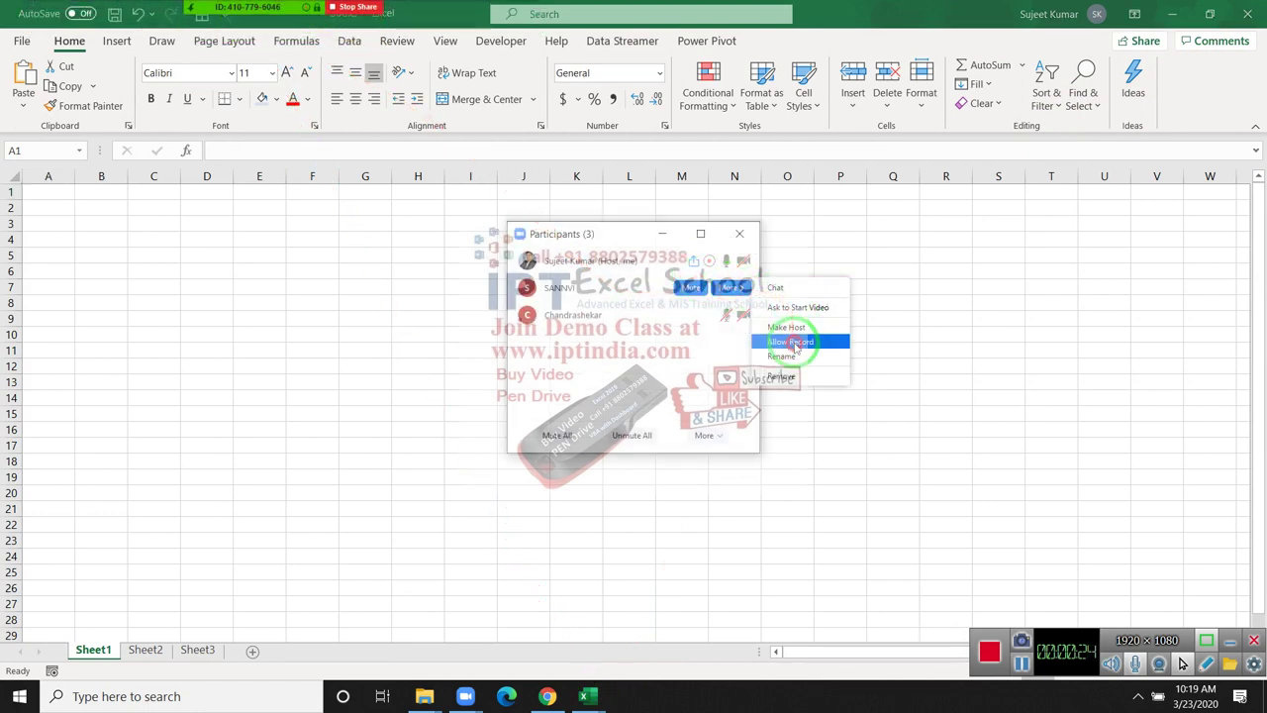
click(737, 317)
click(797, 364)
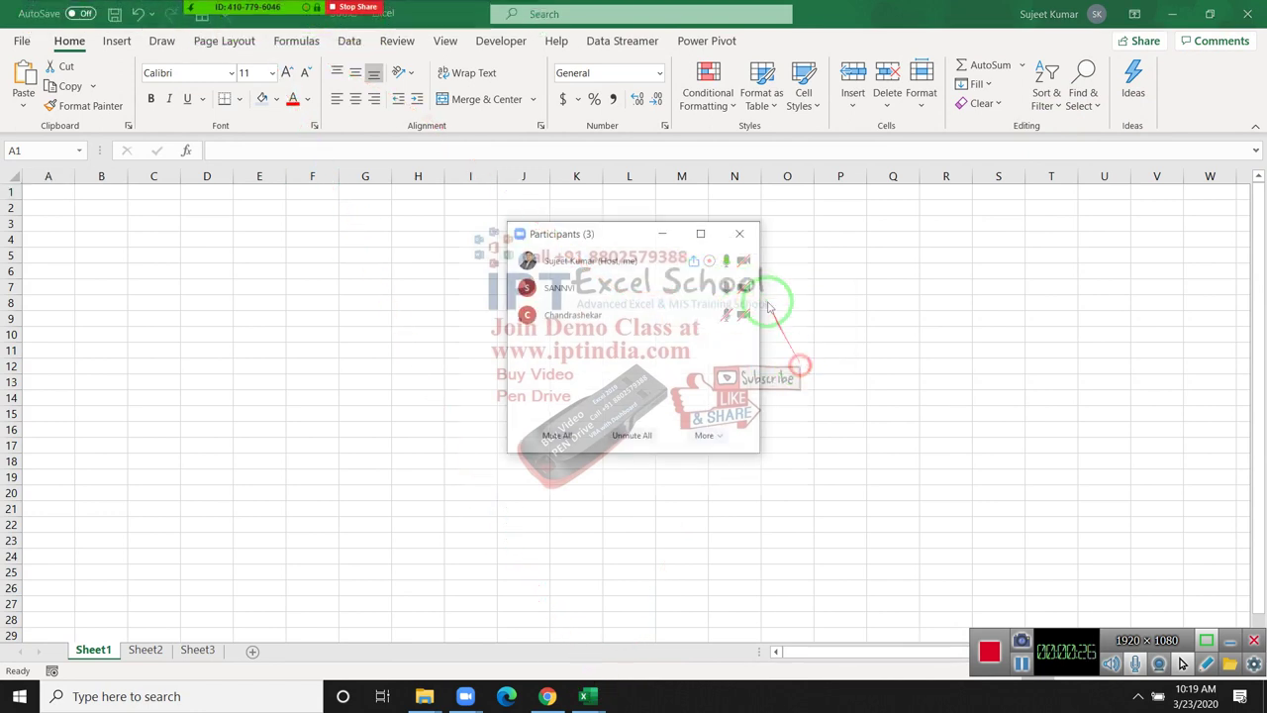
click(740, 233)
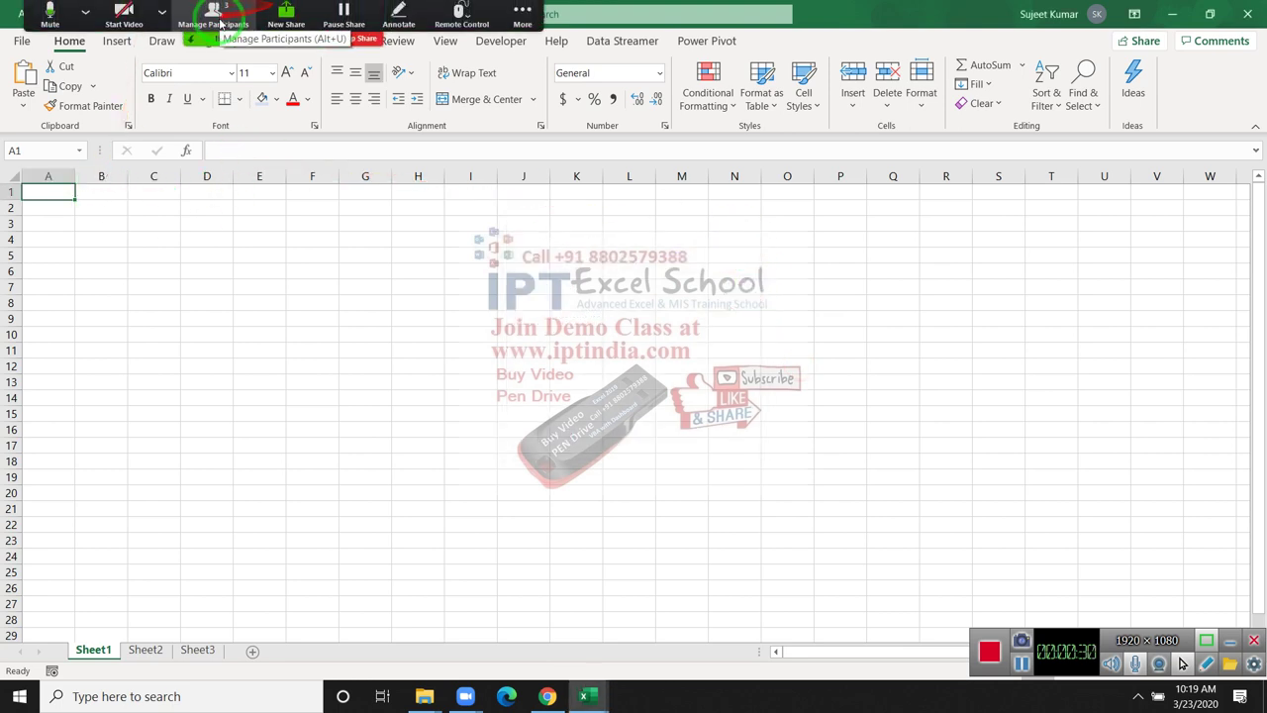
Mute all participants at once and close the participants list.
click(235, 28)
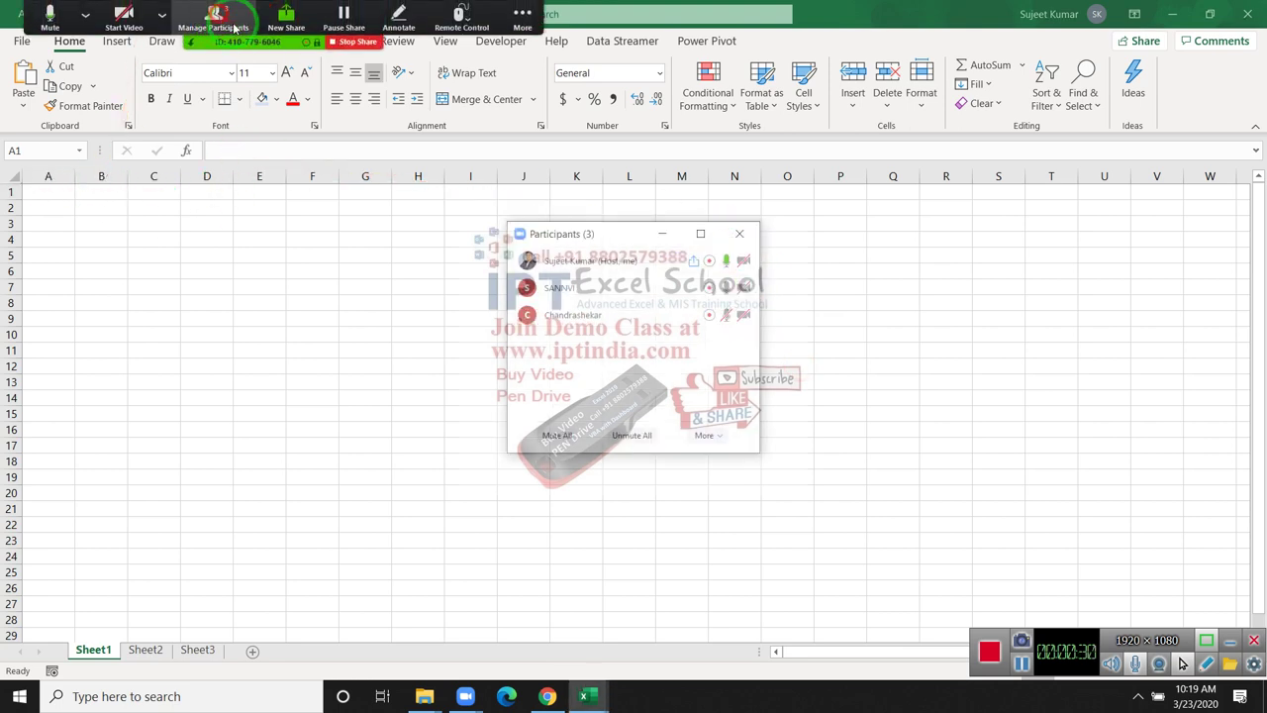
click(566, 437)
click(678, 381)
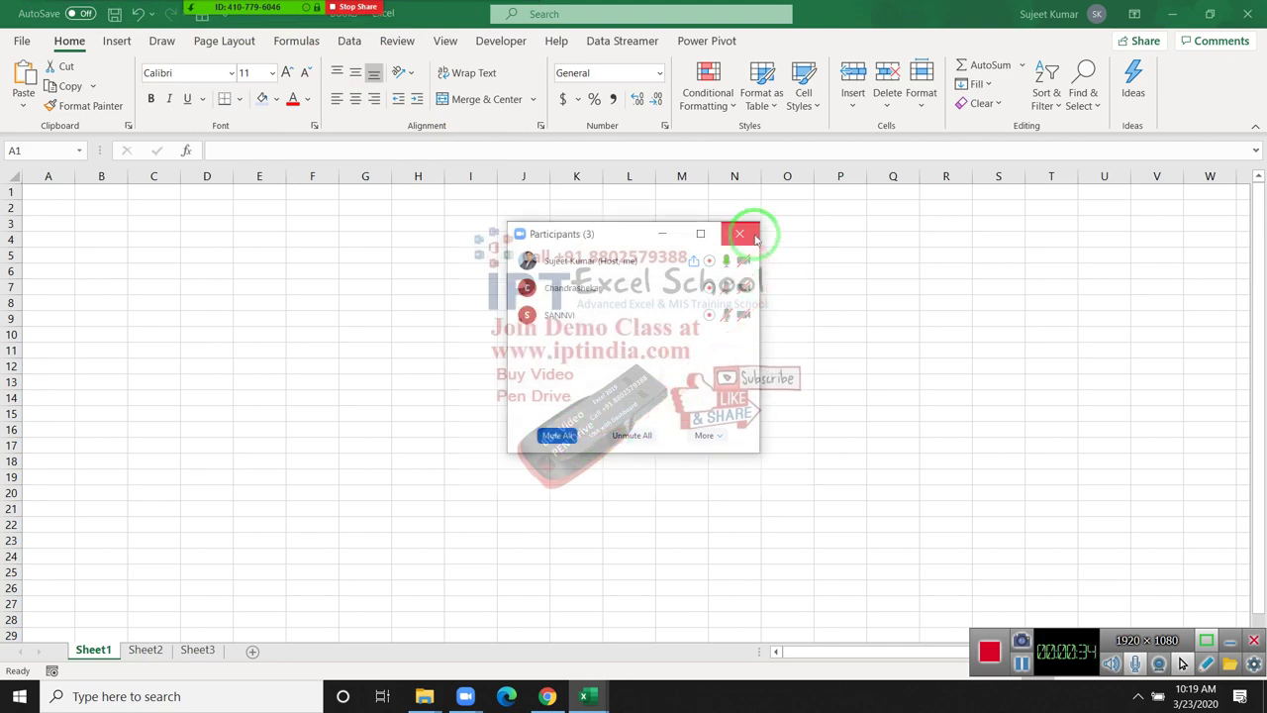
click(745, 233)
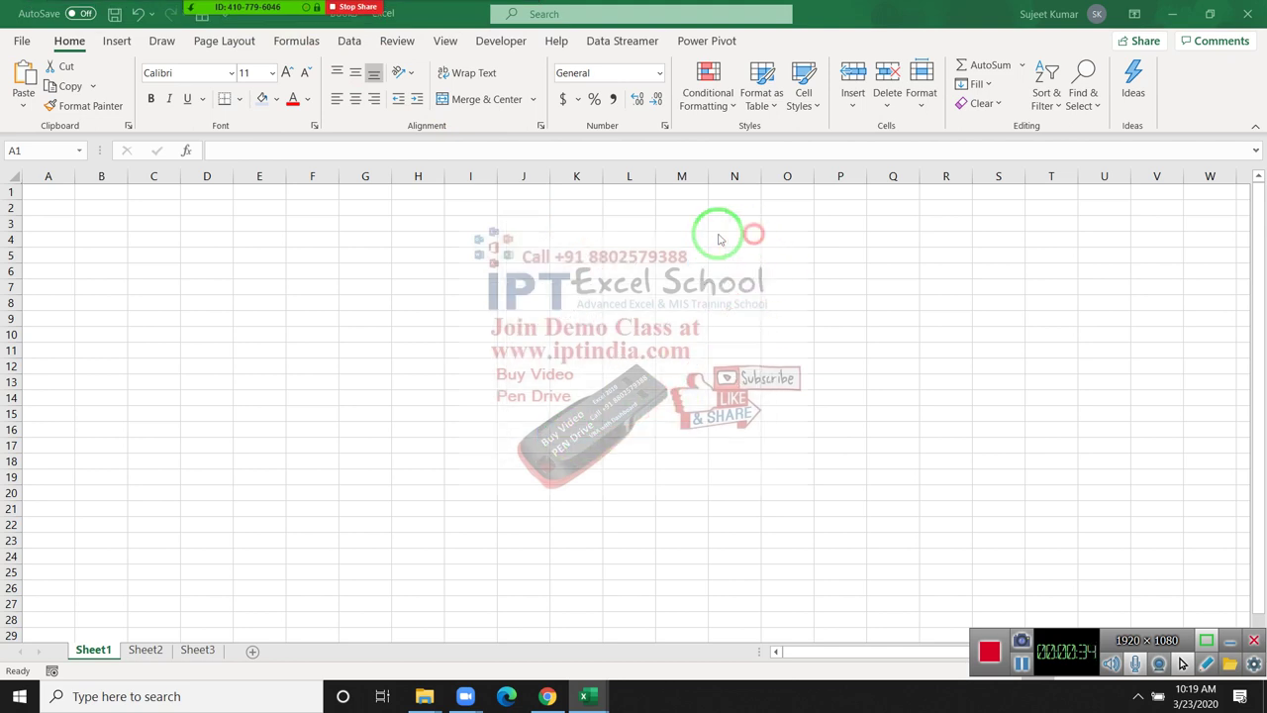
Rename the first sheet Form and the second sheet Data.
double_click(107, 651)
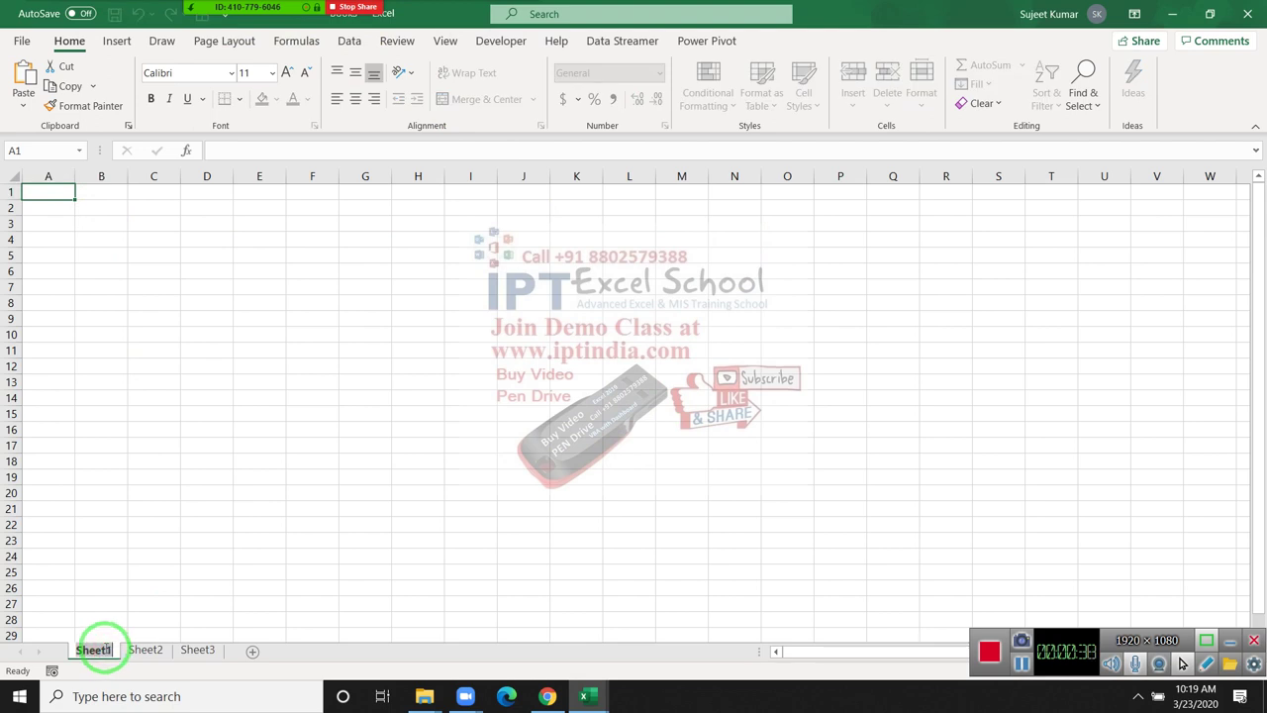
text(Form)
key(Return)
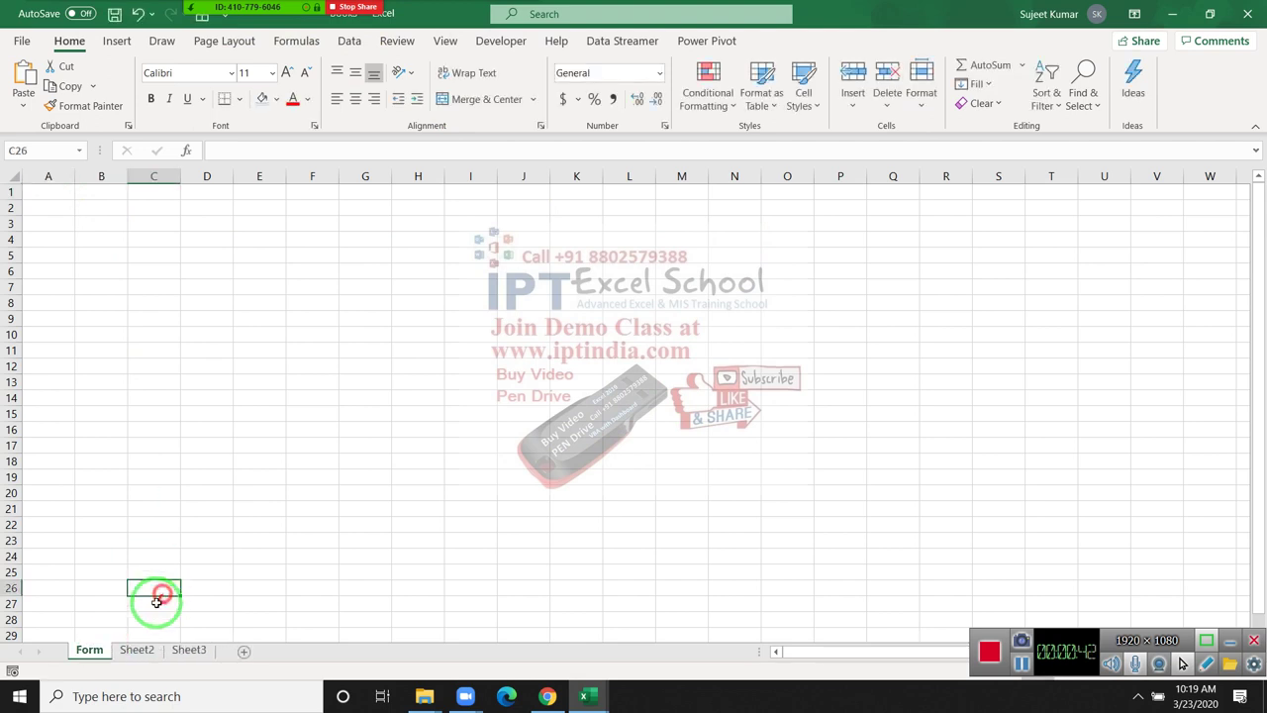
double_click(131, 656)
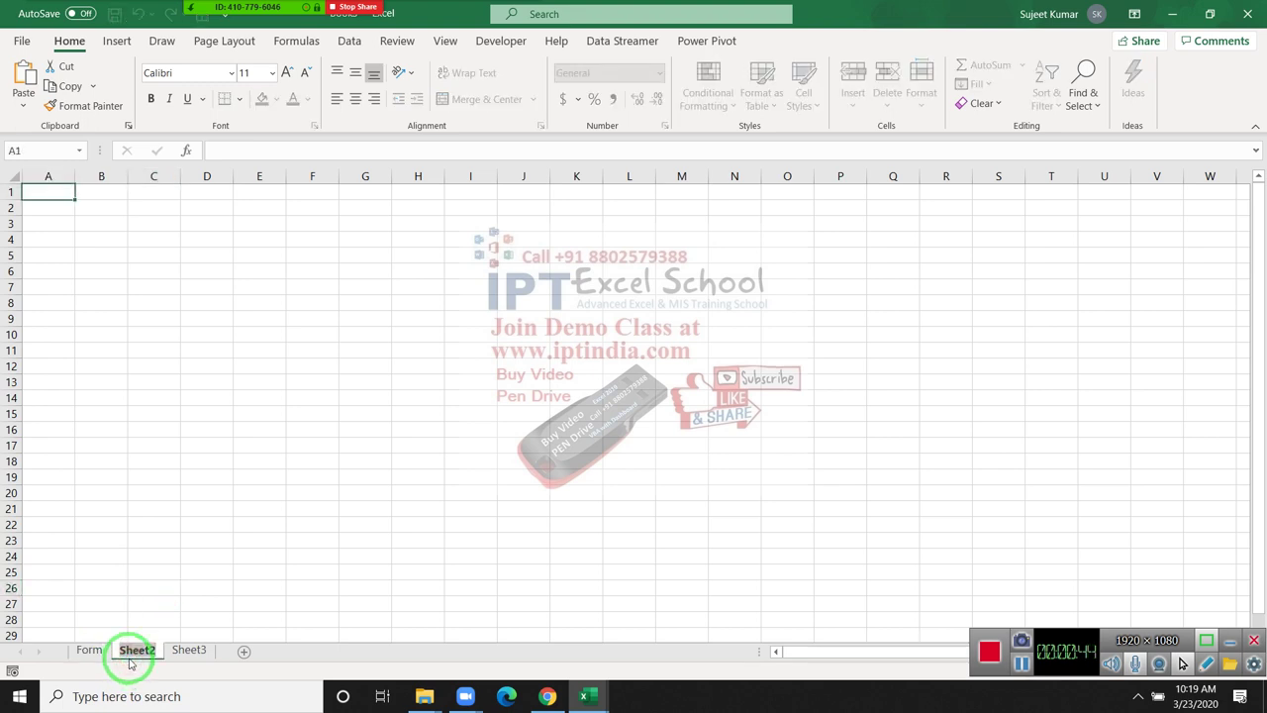
text(Data)
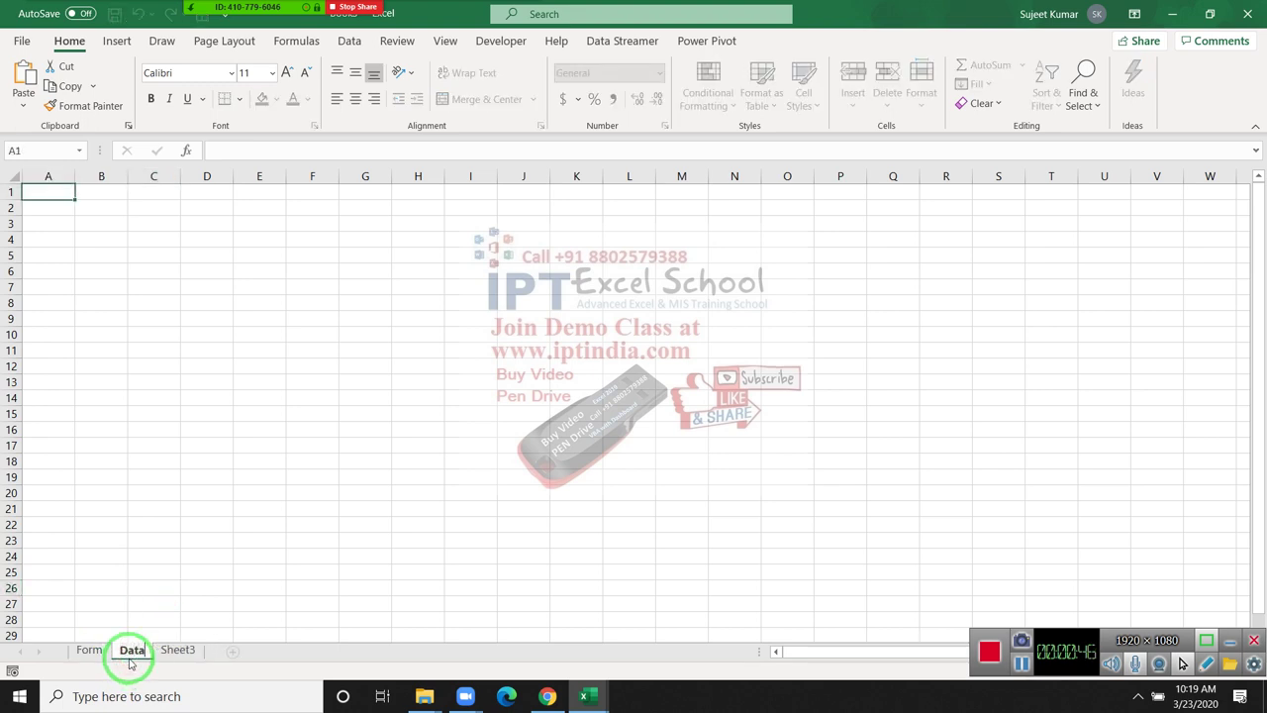
click(122, 548)
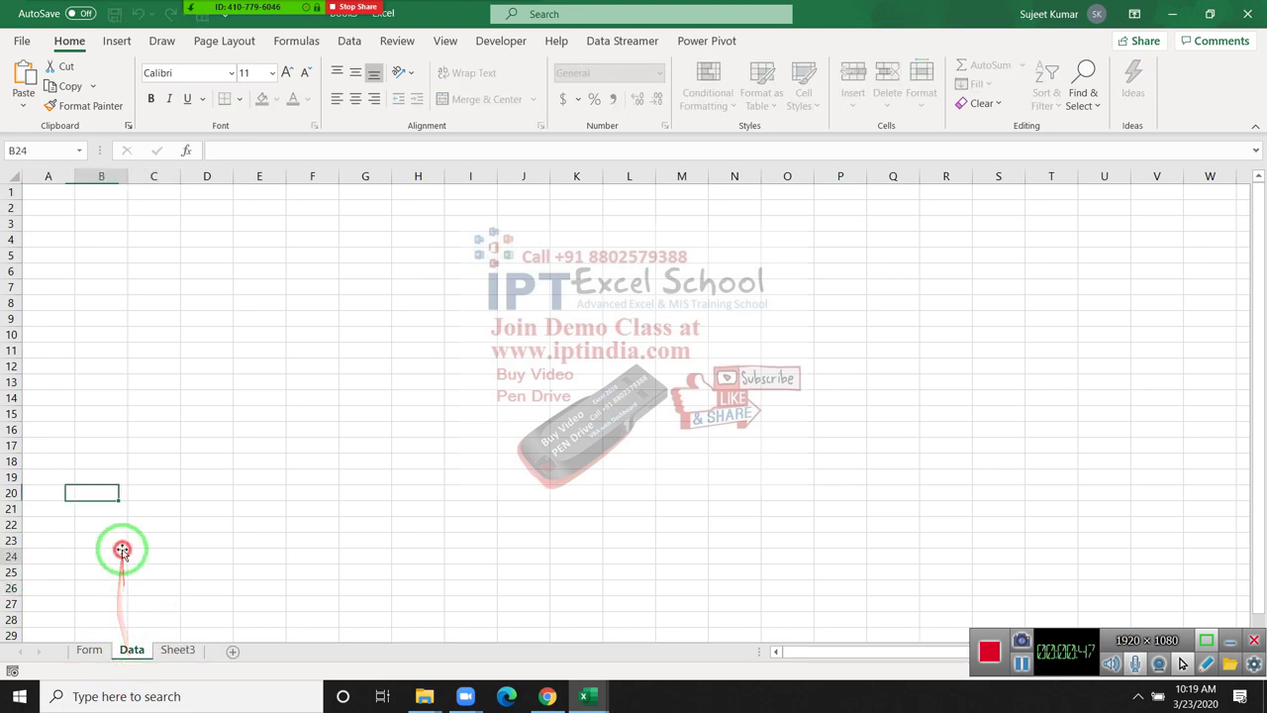
Enter the headings ID, Date, Time and Name across A1:D1 of Data.
click(39, 192)
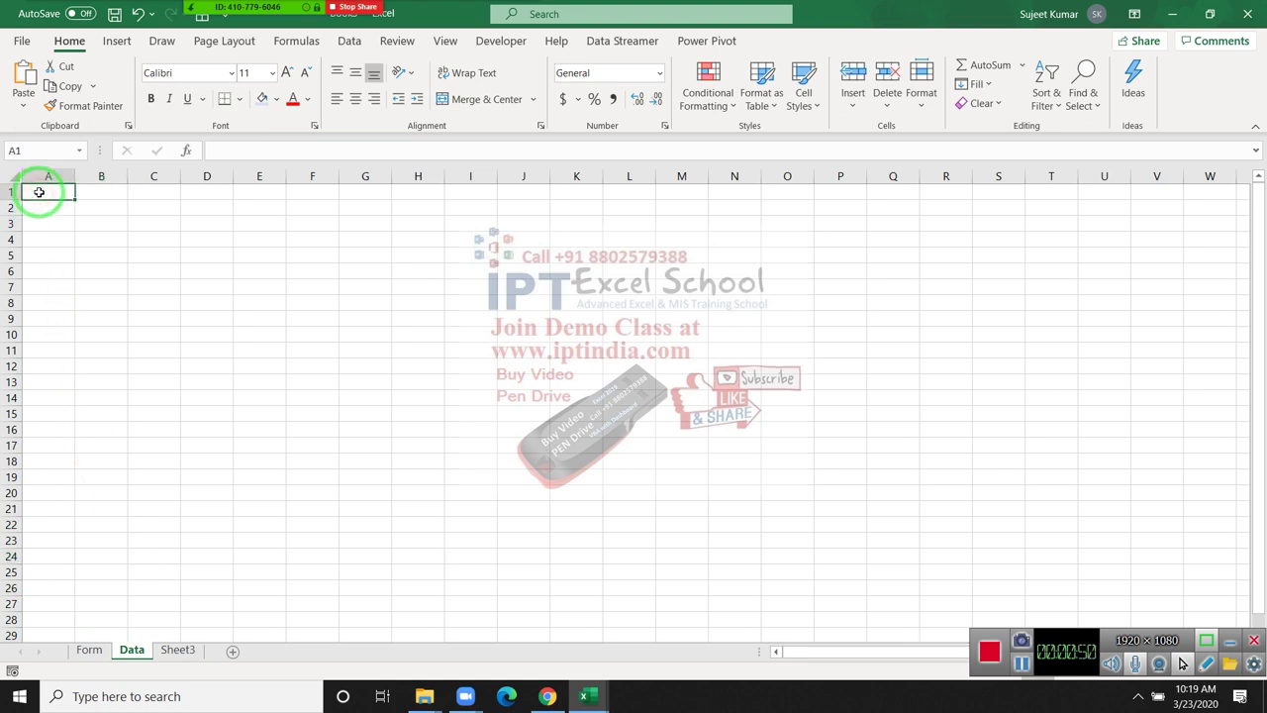
text(ID)
key(Tab)
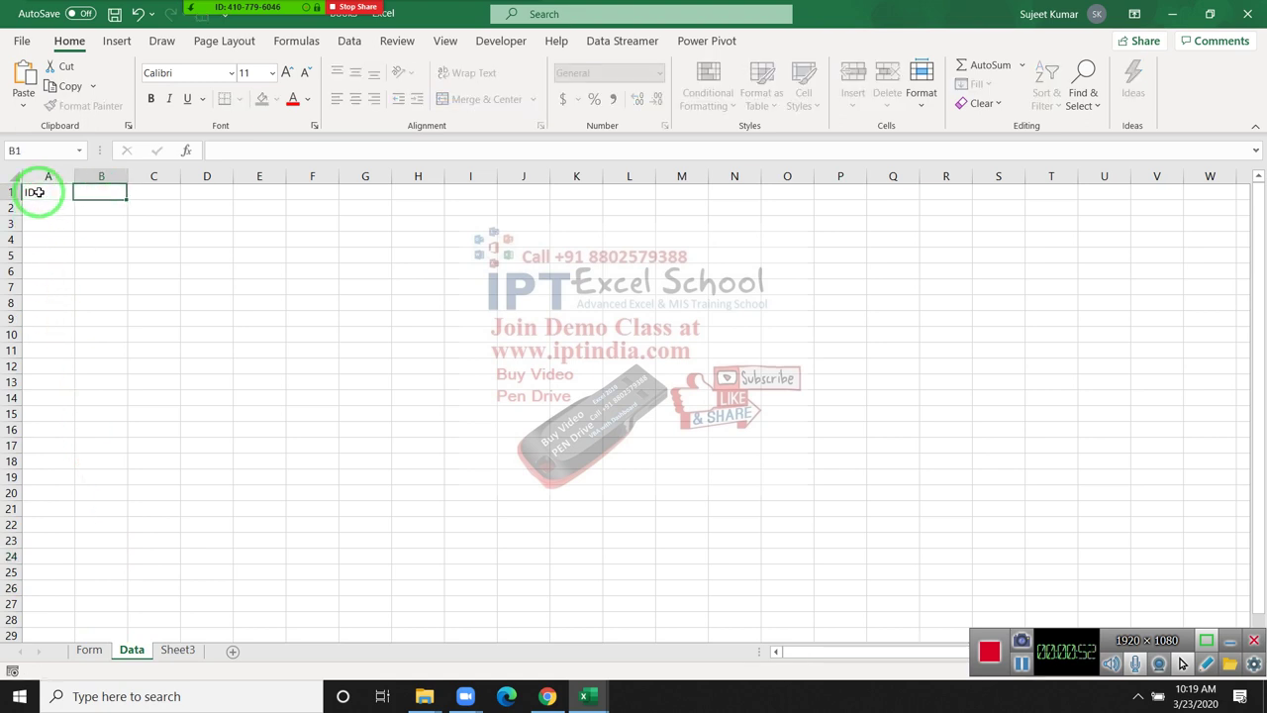
text(Date)
key(Tab)
text(Tim)
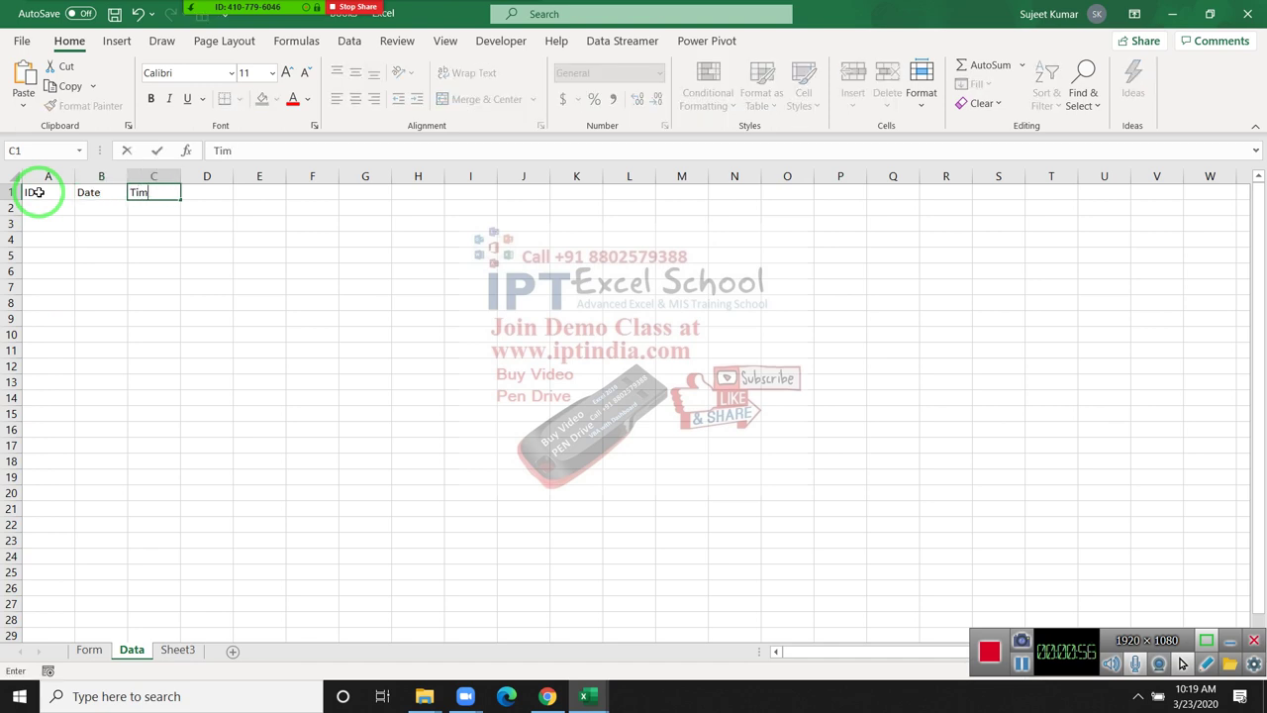
text(e)
key(Tab)
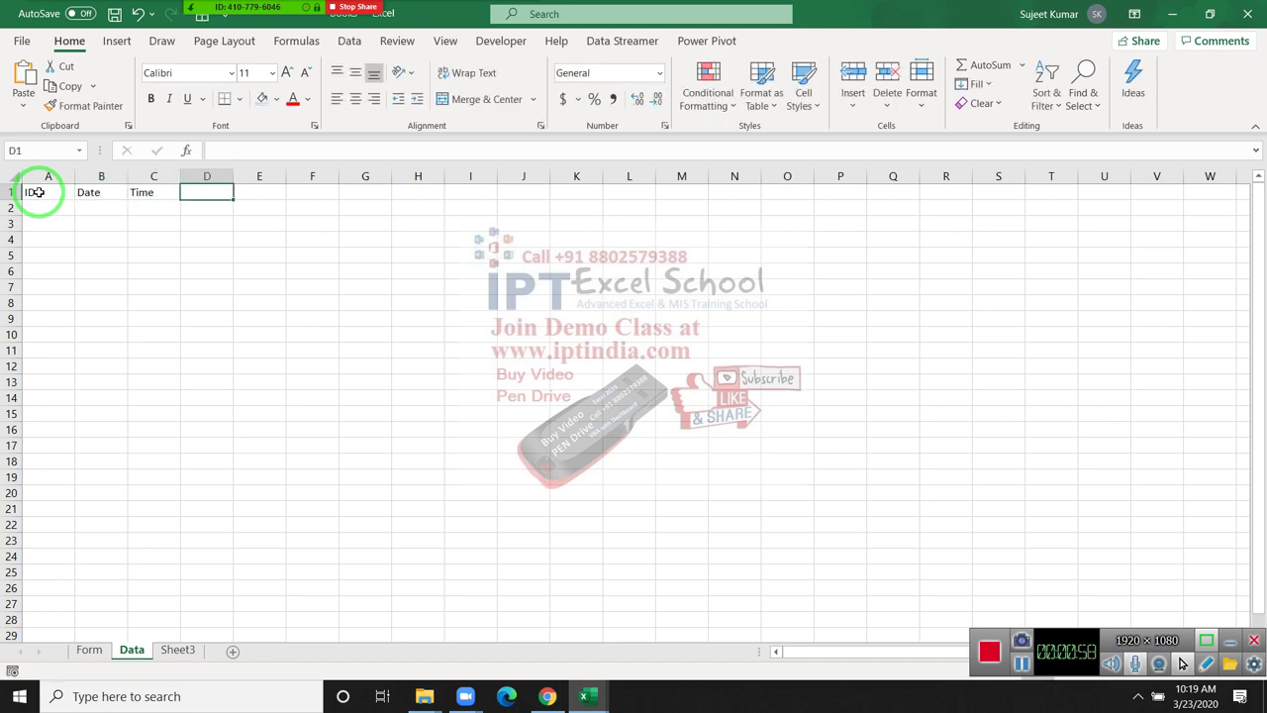
text(Name)
key(Tab)
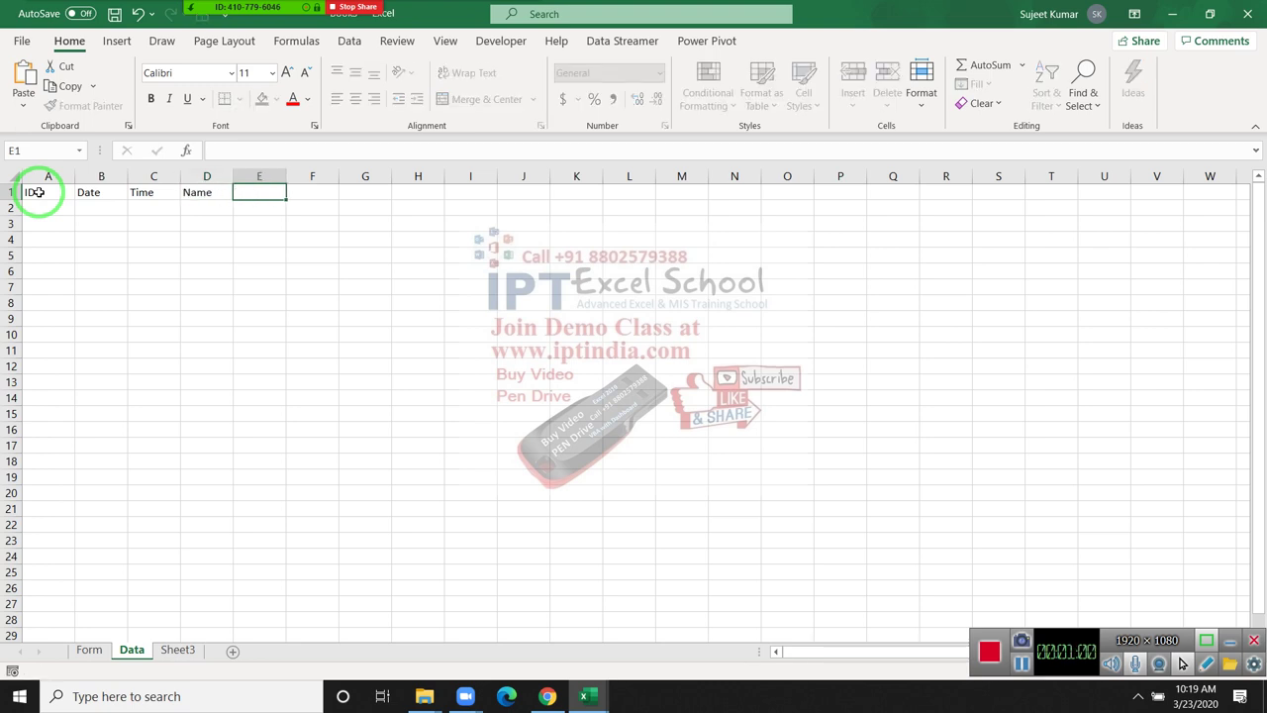
Add the City and Amt headings in E1:F1, fixing the City typo.
text(Cityu)
key(Tab)
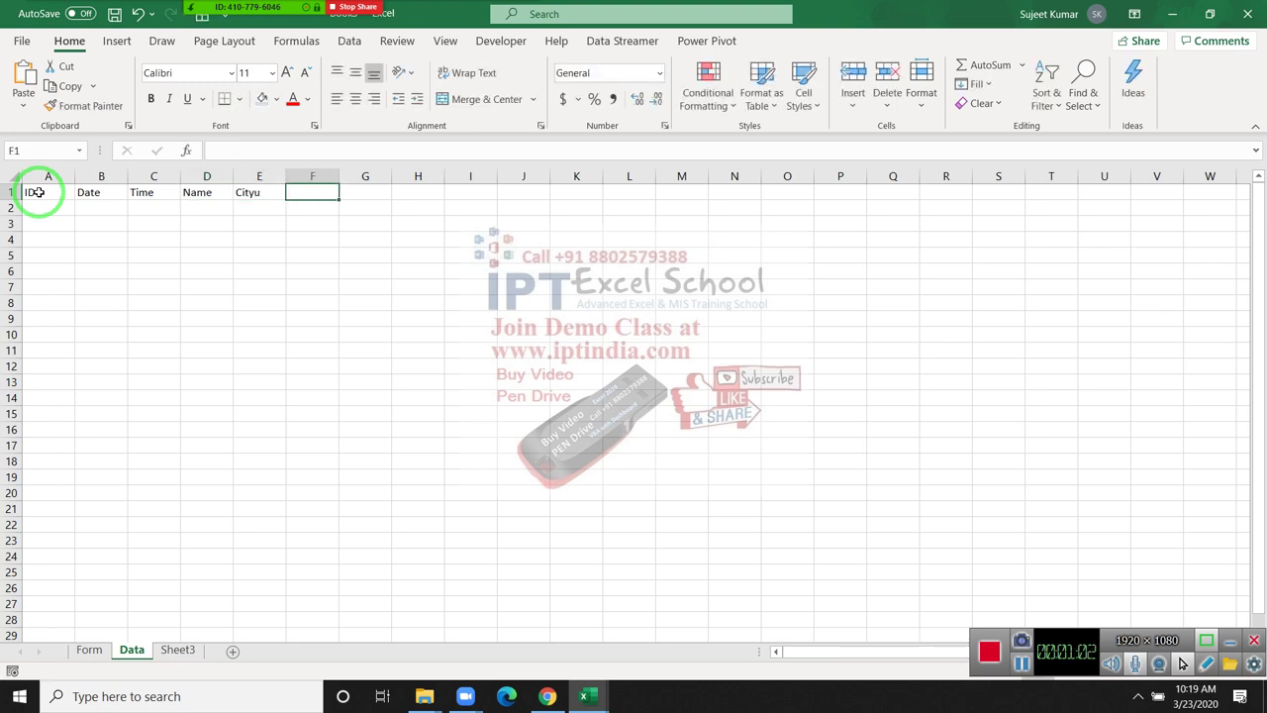
key(Left)
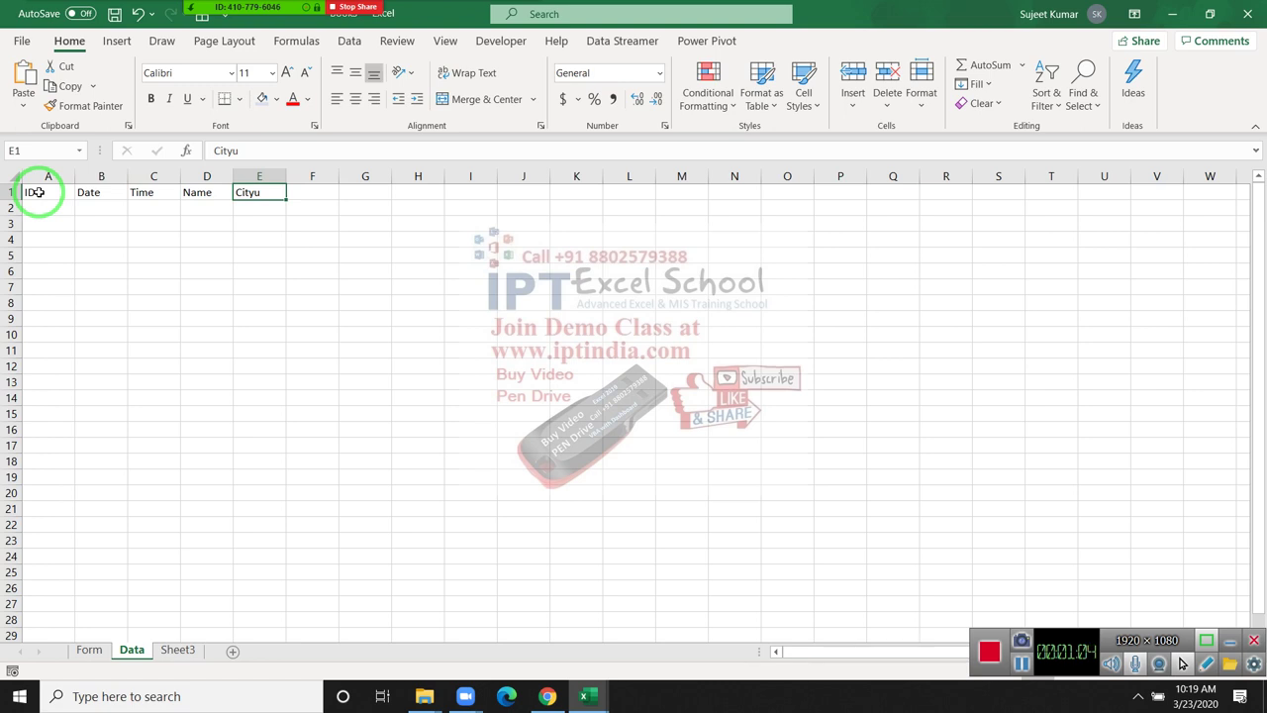
text(C)
key(Tab)
text(A)
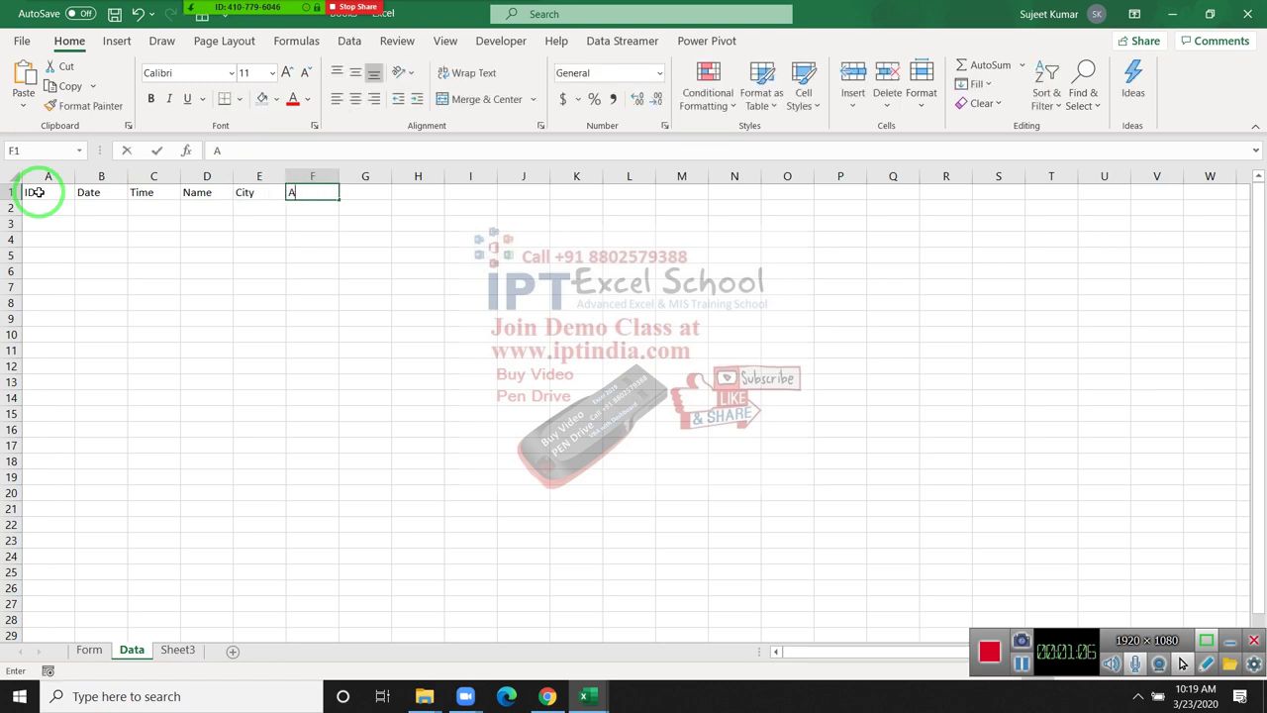
text(mt)
key(Left)
key(Right)
key(Right)
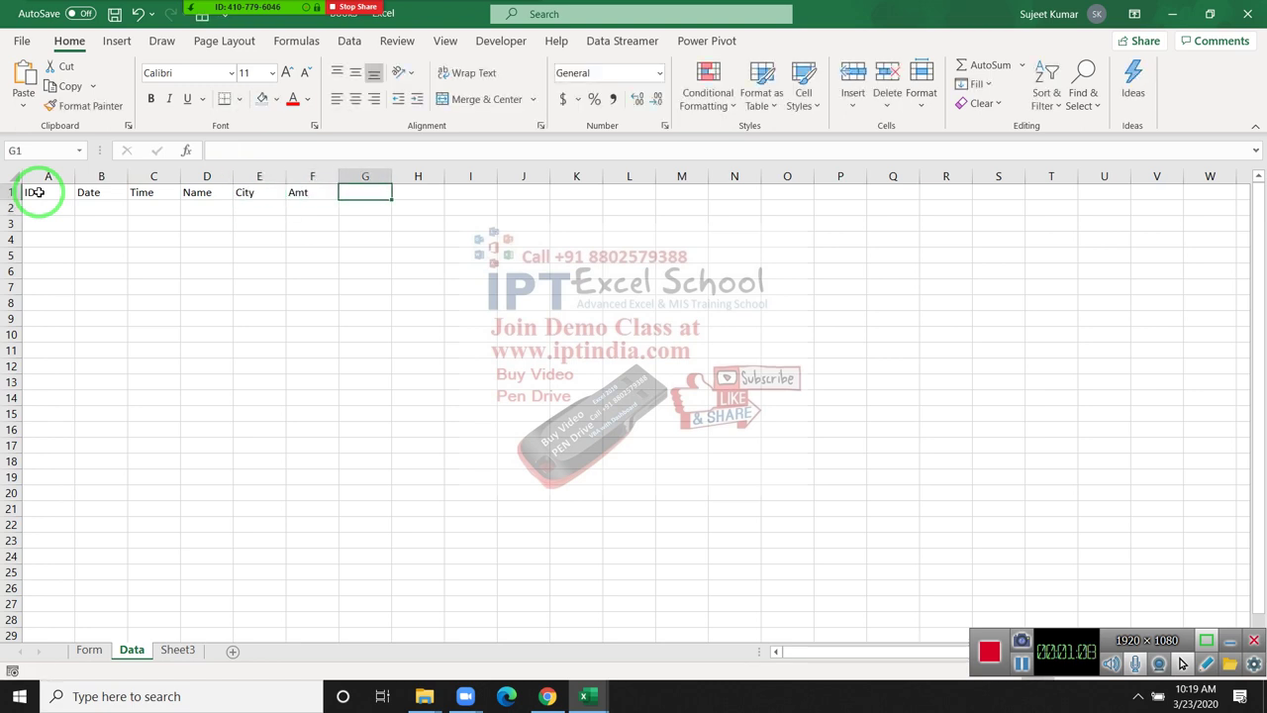
text(T)
key(Escape)
ctrl+scroll(70, 297, up, 4)
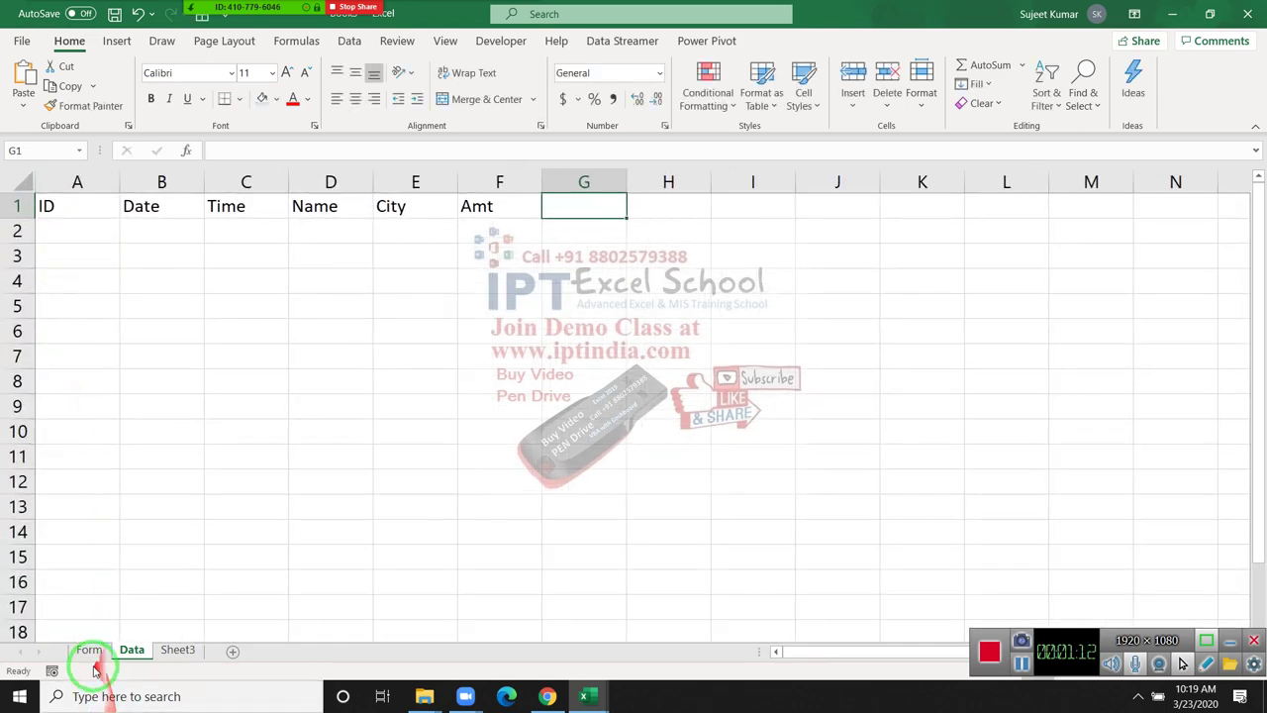
Type the labels Name in A2, City in A5 and Amt in A8 on Form.
click(89, 650)
click(66, 212)
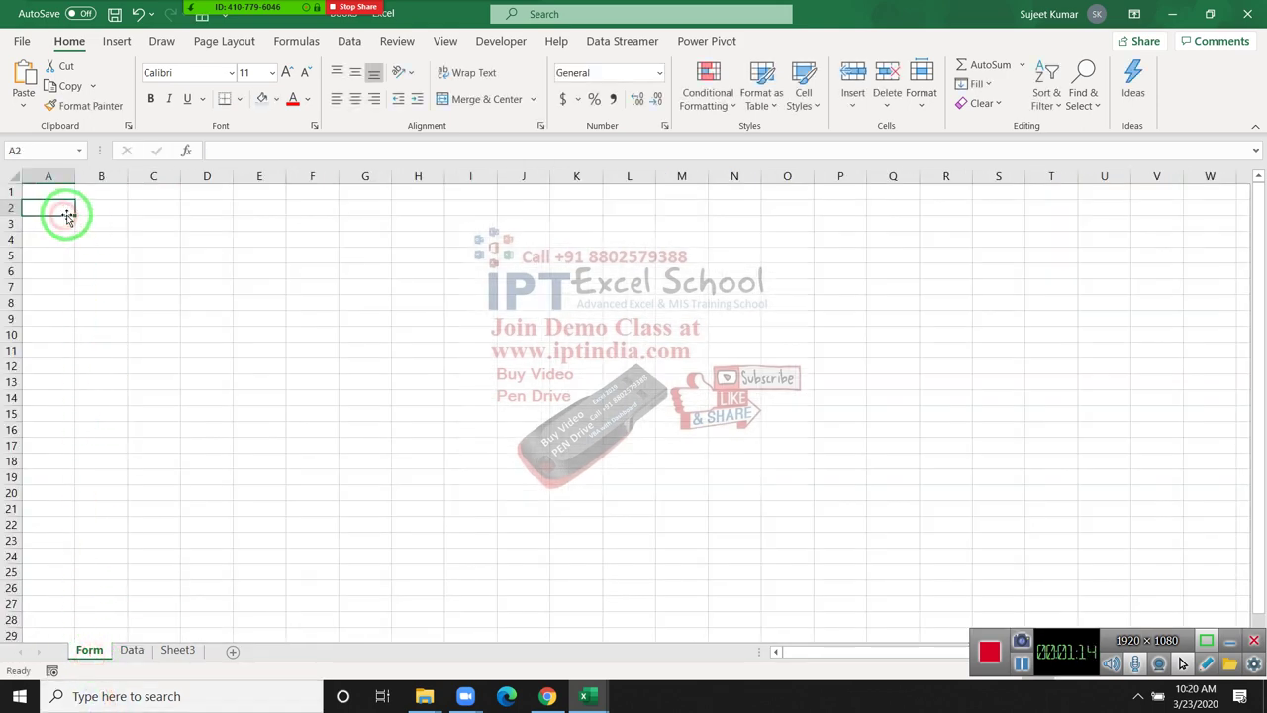
ctrl+scroll(14, 286, up, 2)
ctrl+scroll(17, 305, up, 2)
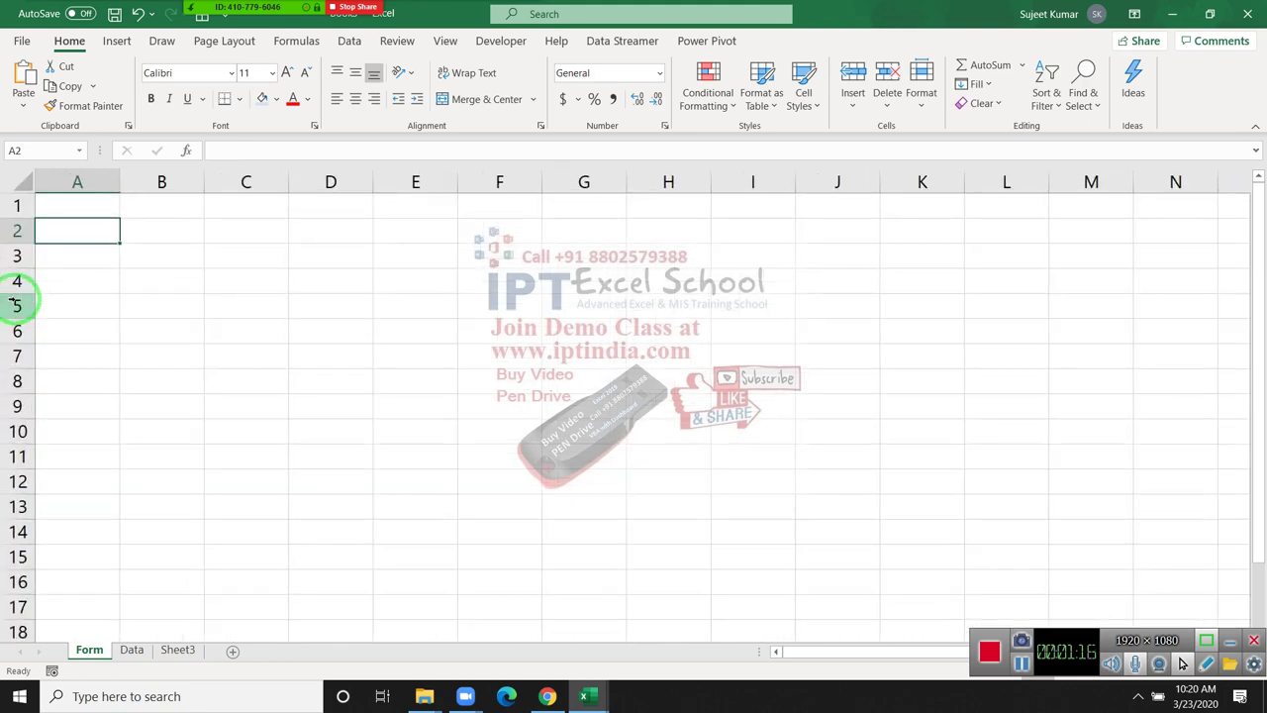
text(Na)
key(Return)
key(Return)
key(Return)
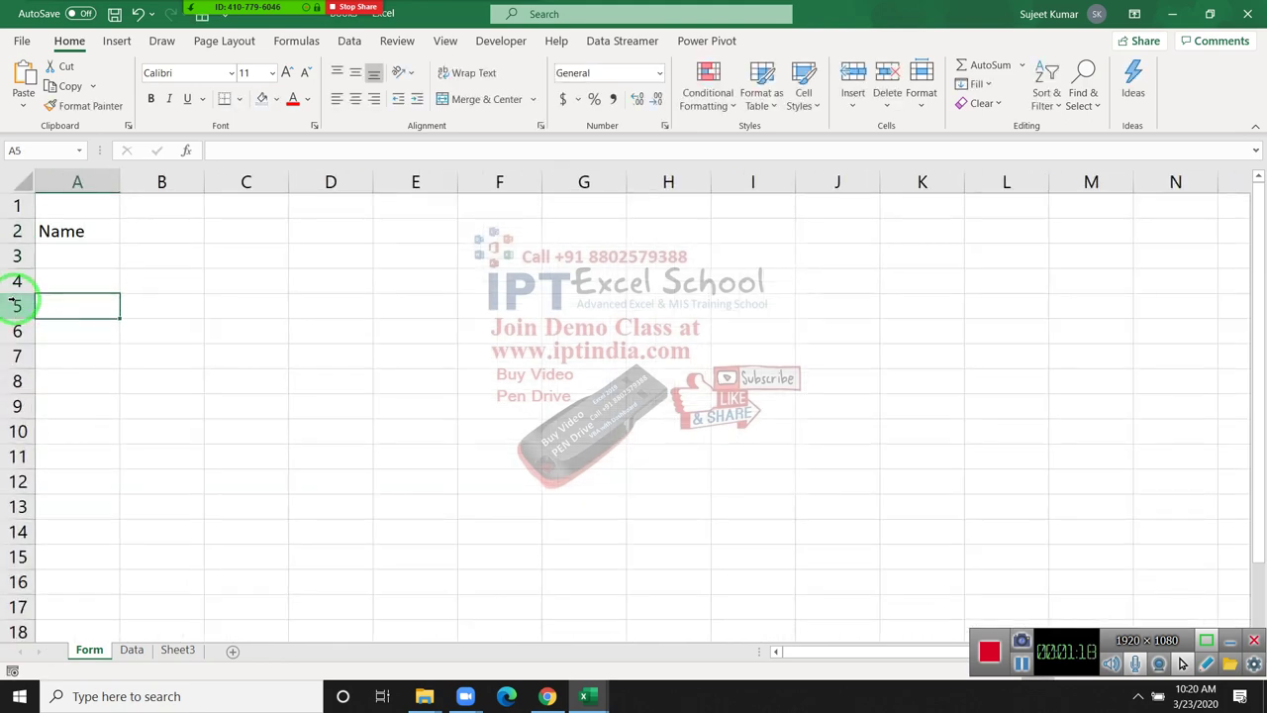
text(City)
key(Tab)
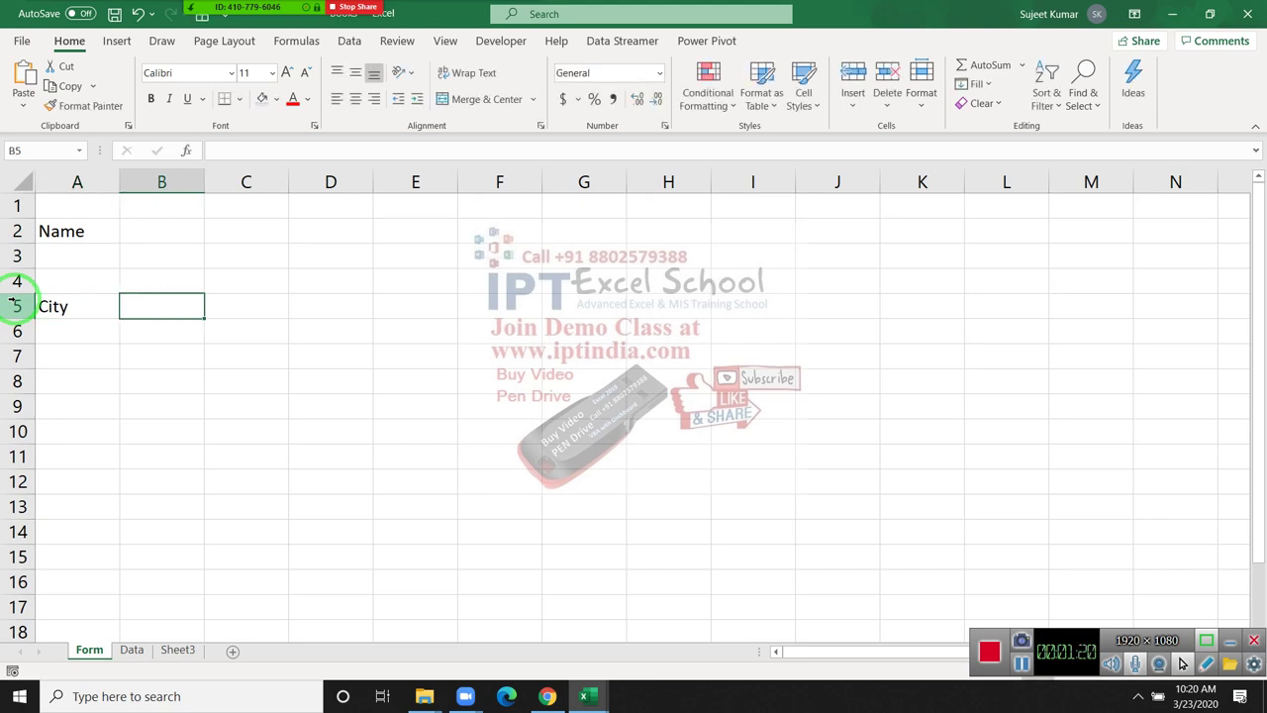
key(Down)
key(Down)
key(Down)
key(Left)
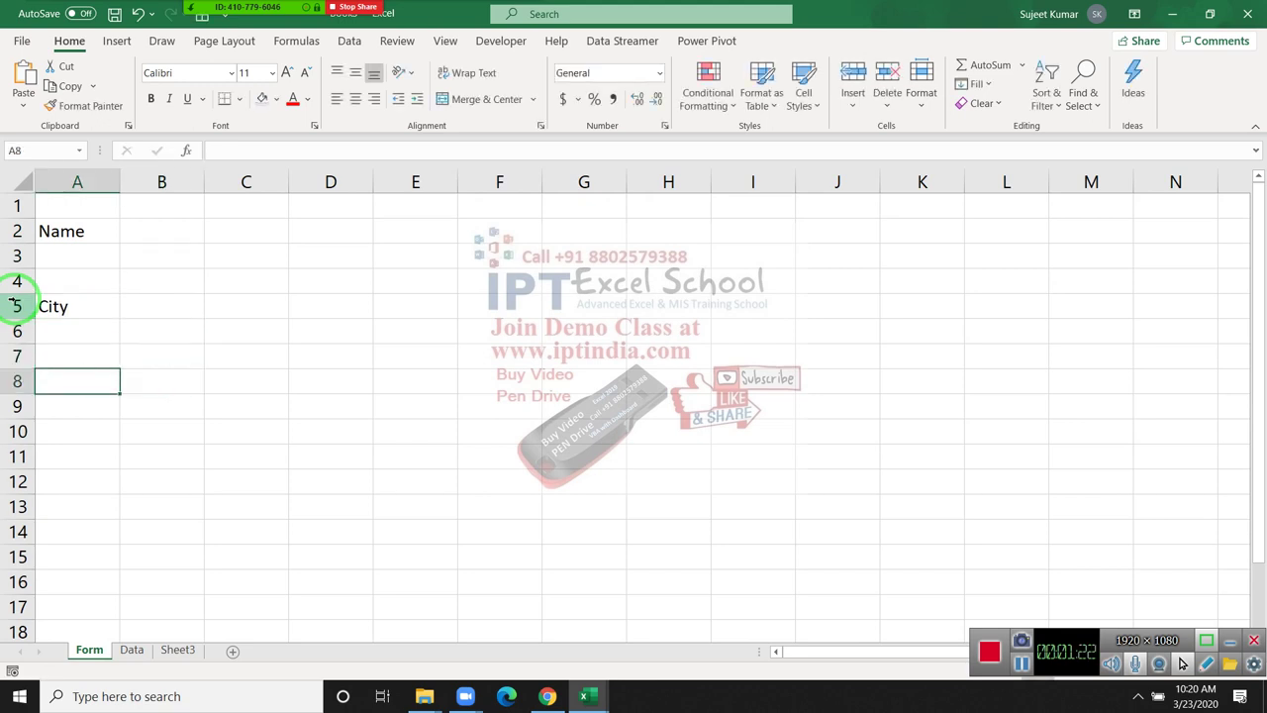
text(Amt)
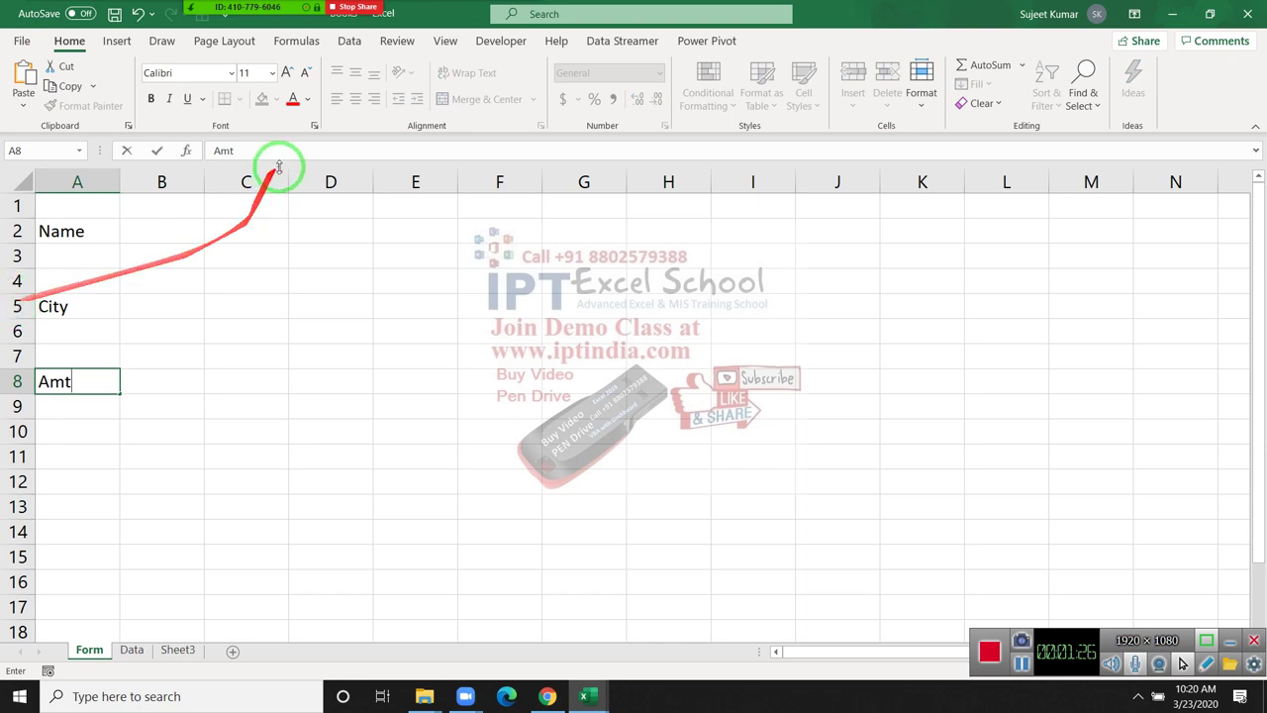
click(168, 238)
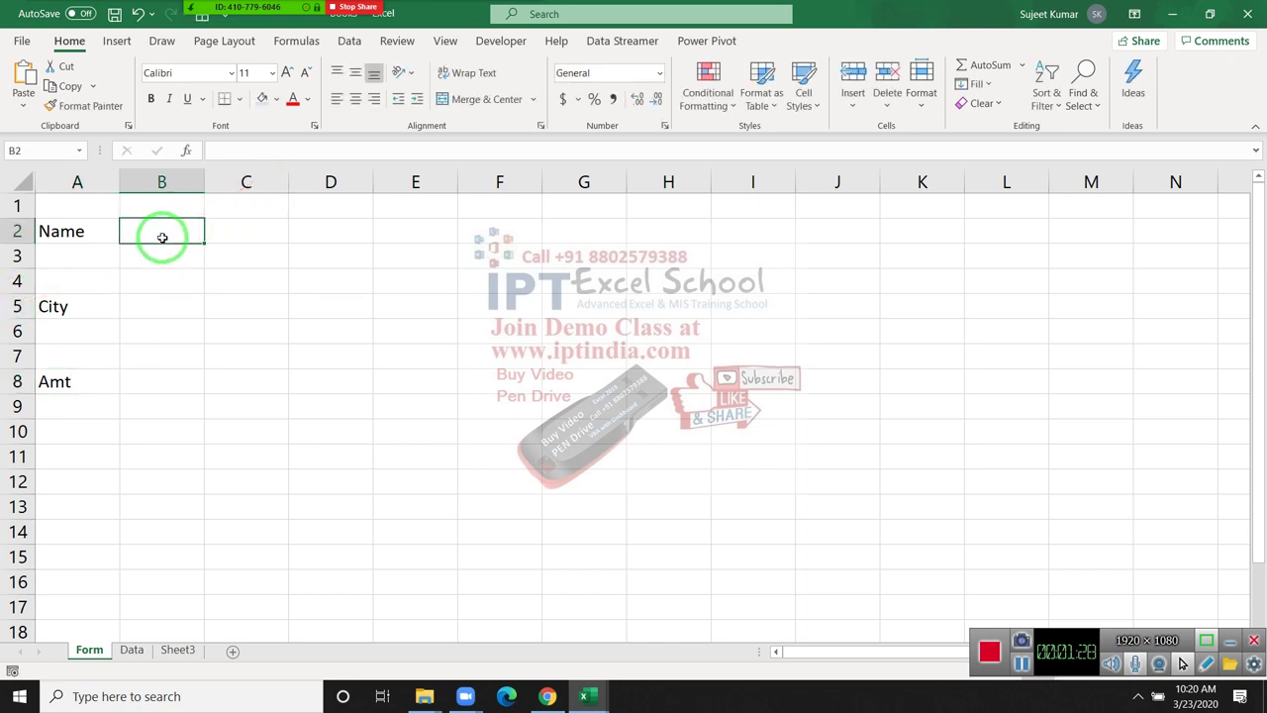
Widen column B and give B2, B5 and B8 a light blue fill.
drag(204, 183, 354, 189)
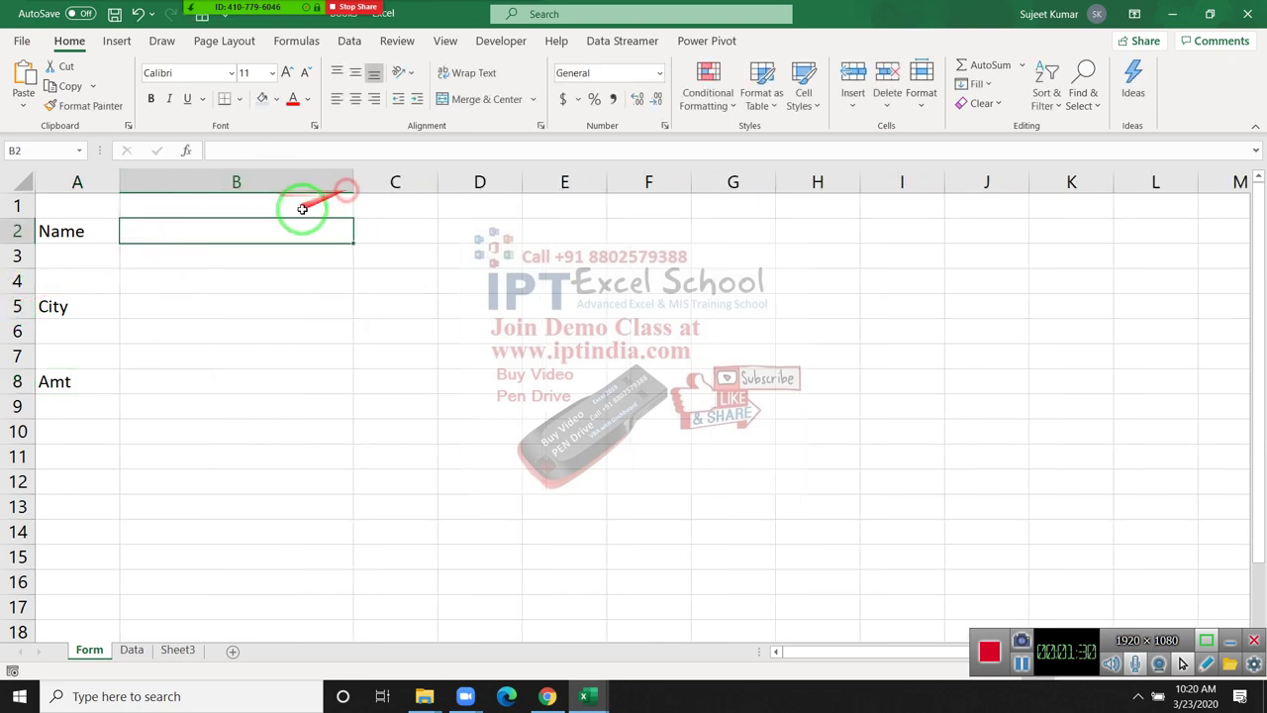
click(278, 101)
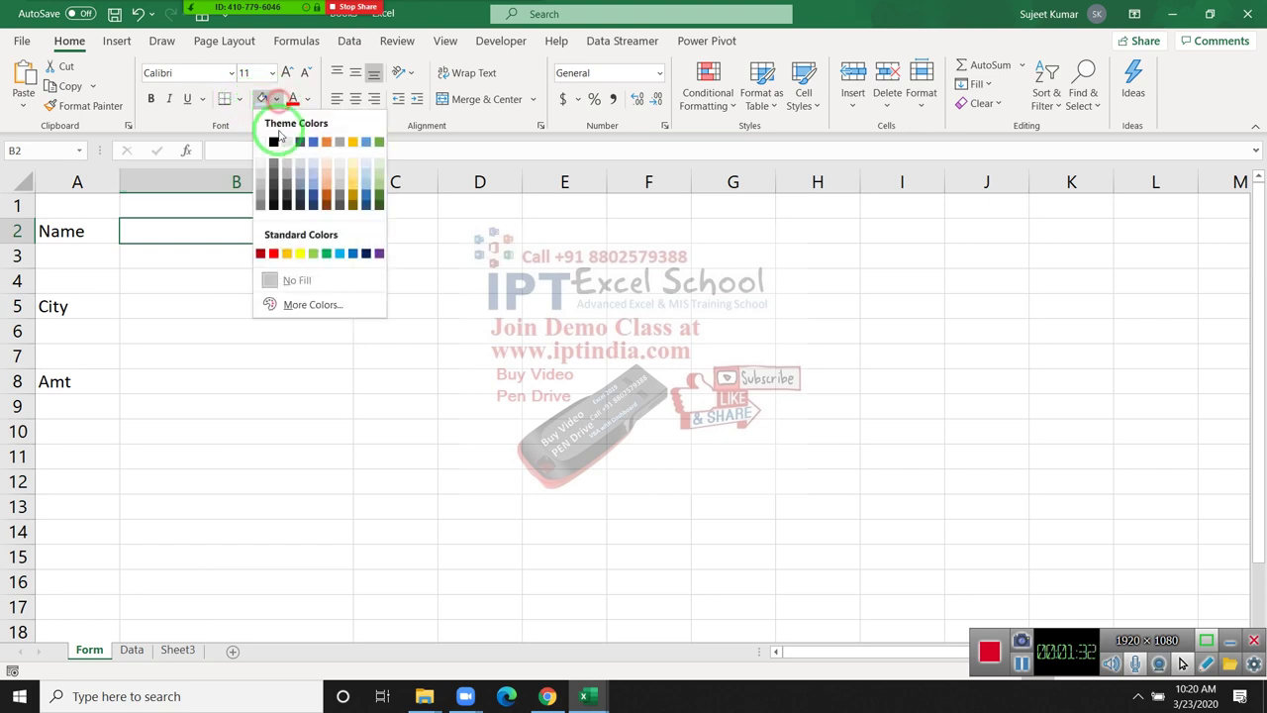
click(339, 254)
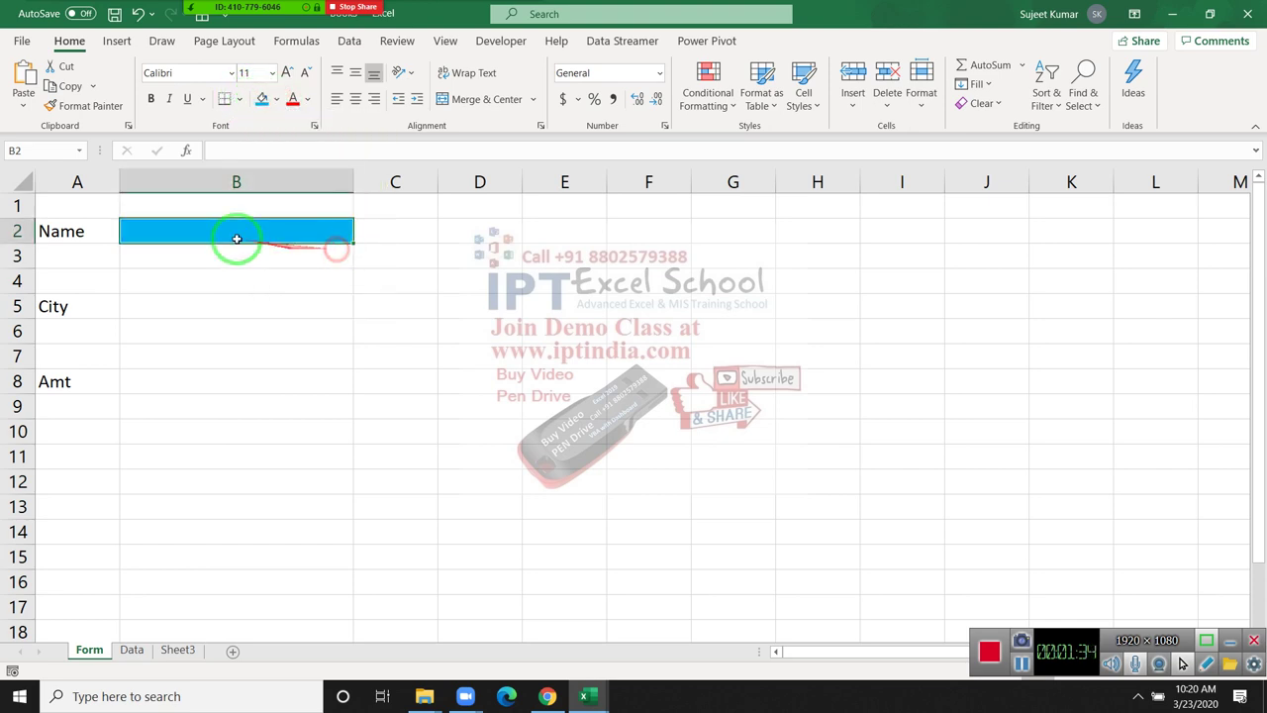
click(89, 106)
click(156, 302)
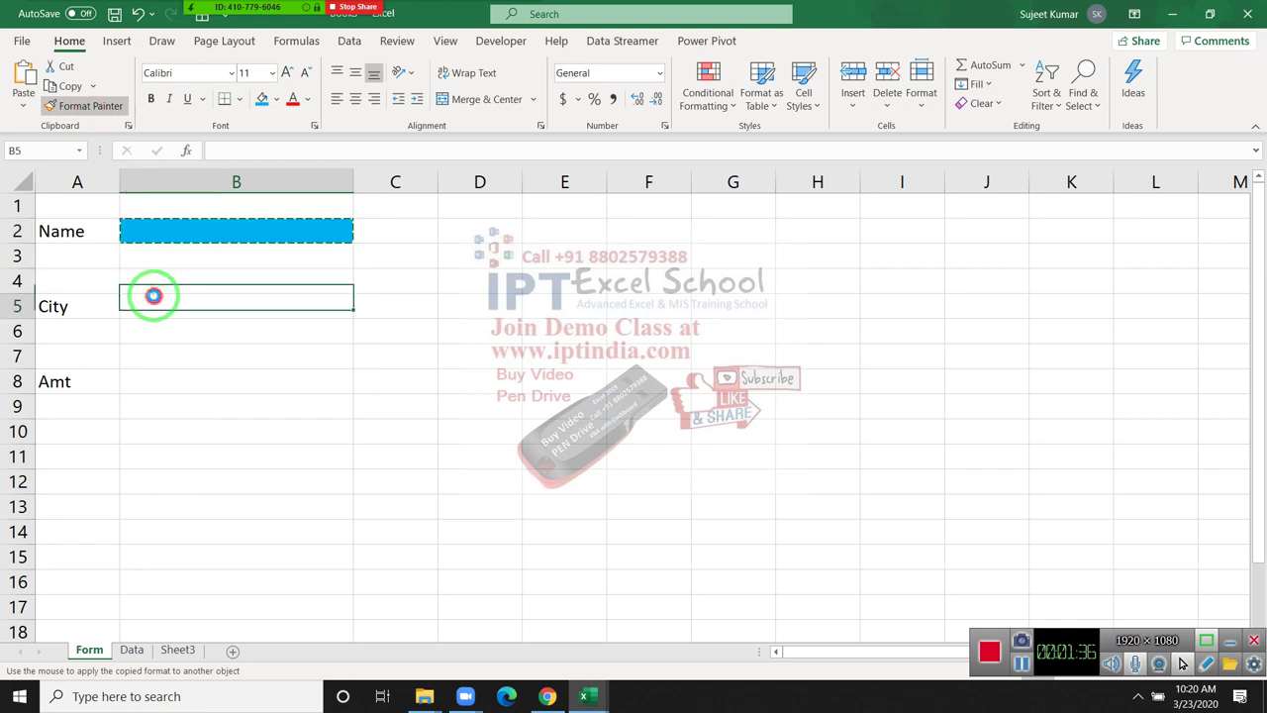
click(89, 106)
click(170, 385)
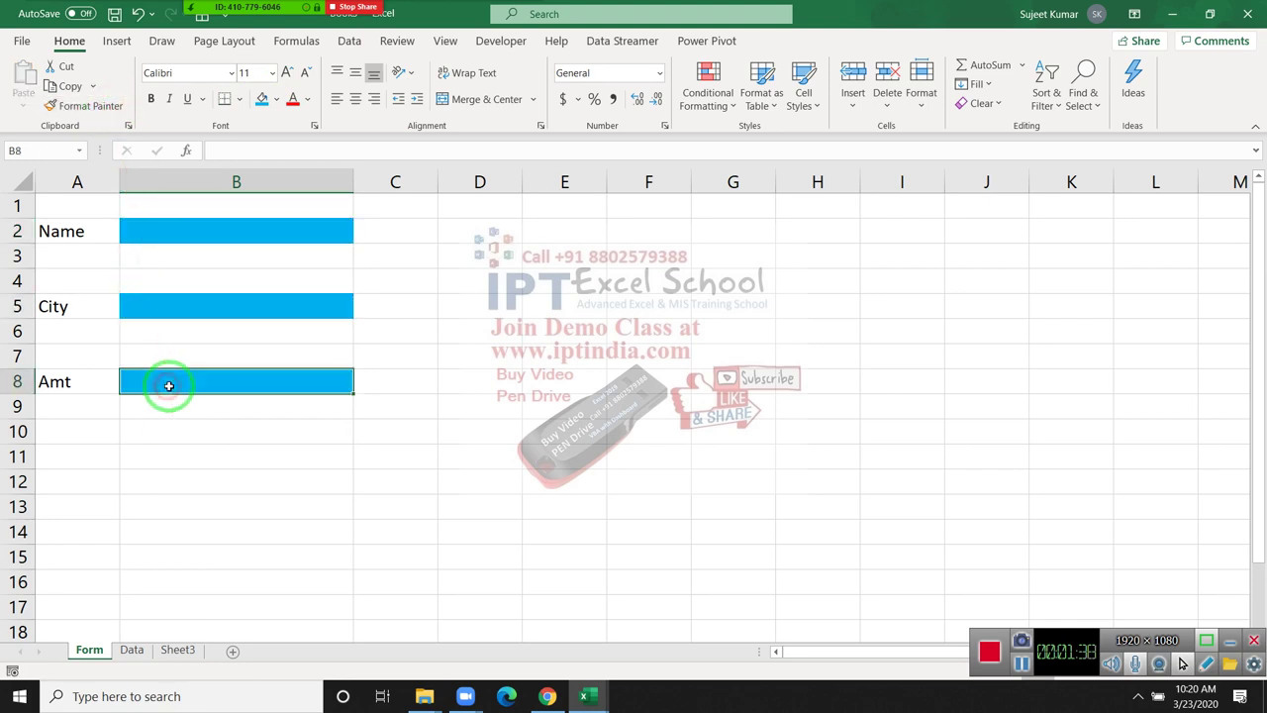
From the Data sheet, insert a new VBA module holding Sub send(), then return to Excel.
click(135, 650)
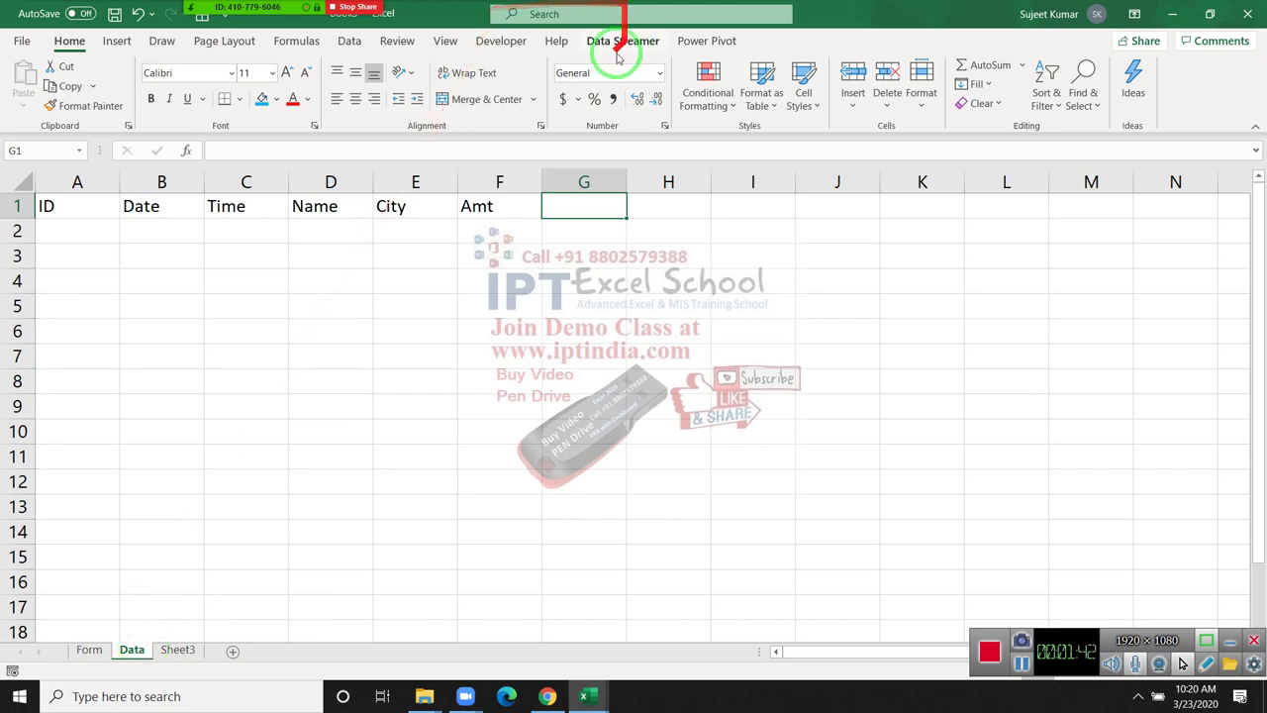
click(502, 41)
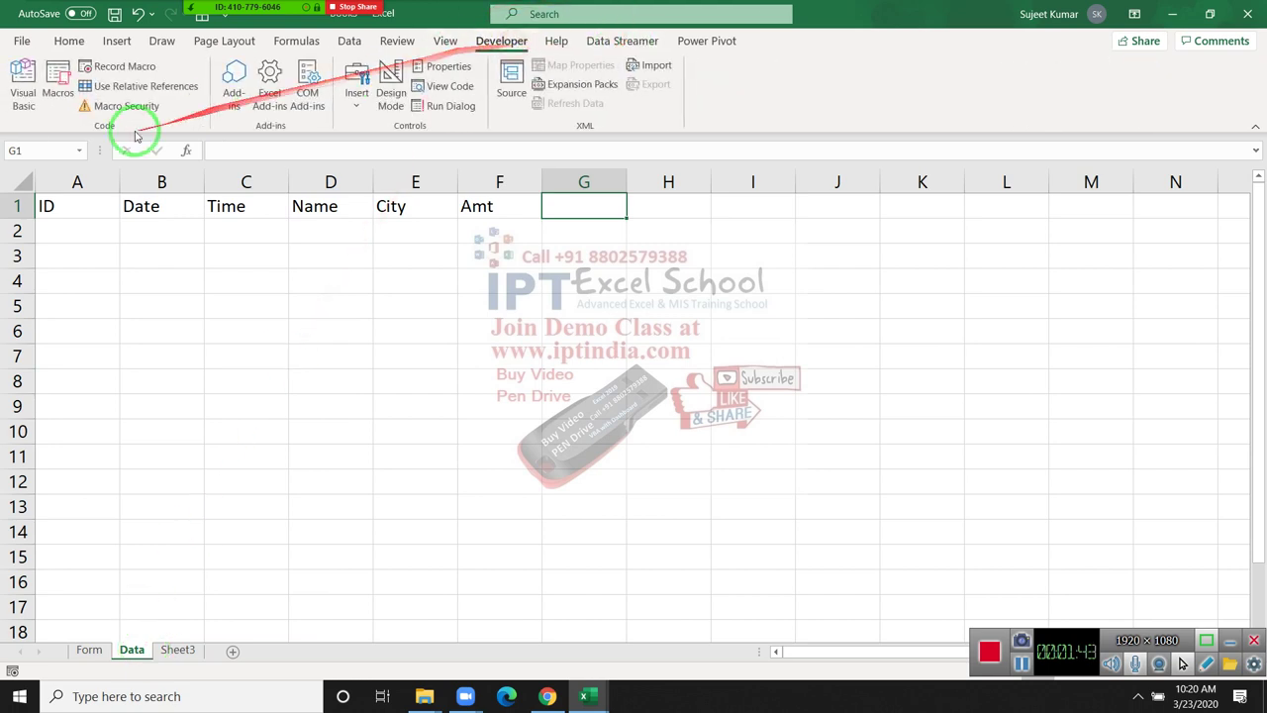
click(24, 87)
click(116, 34)
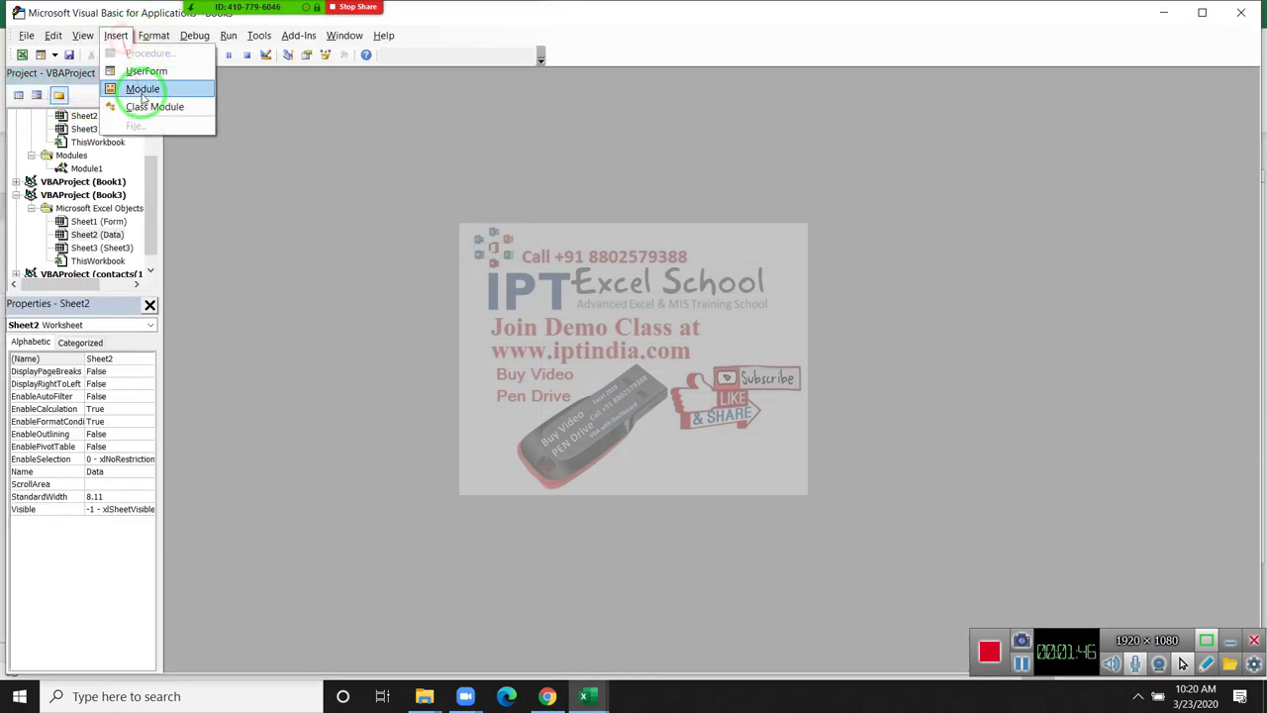
click(141, 90)
text(Sub send())
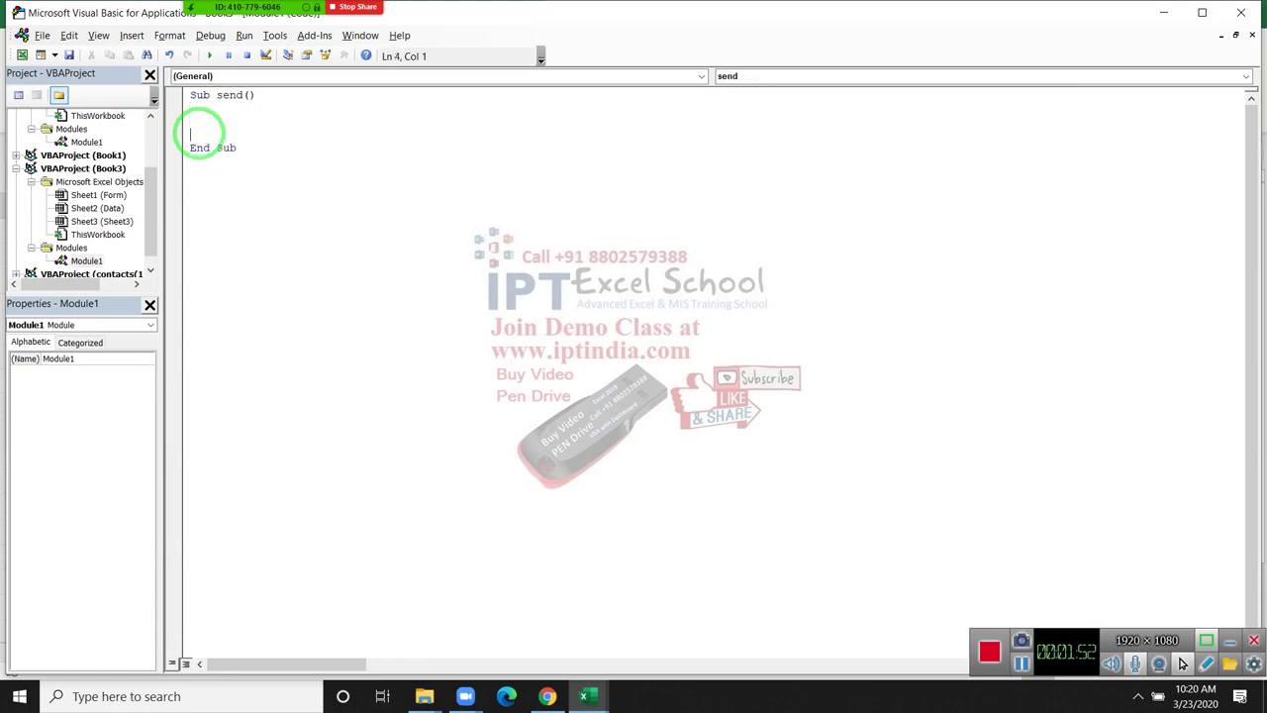
key(alt+F11)
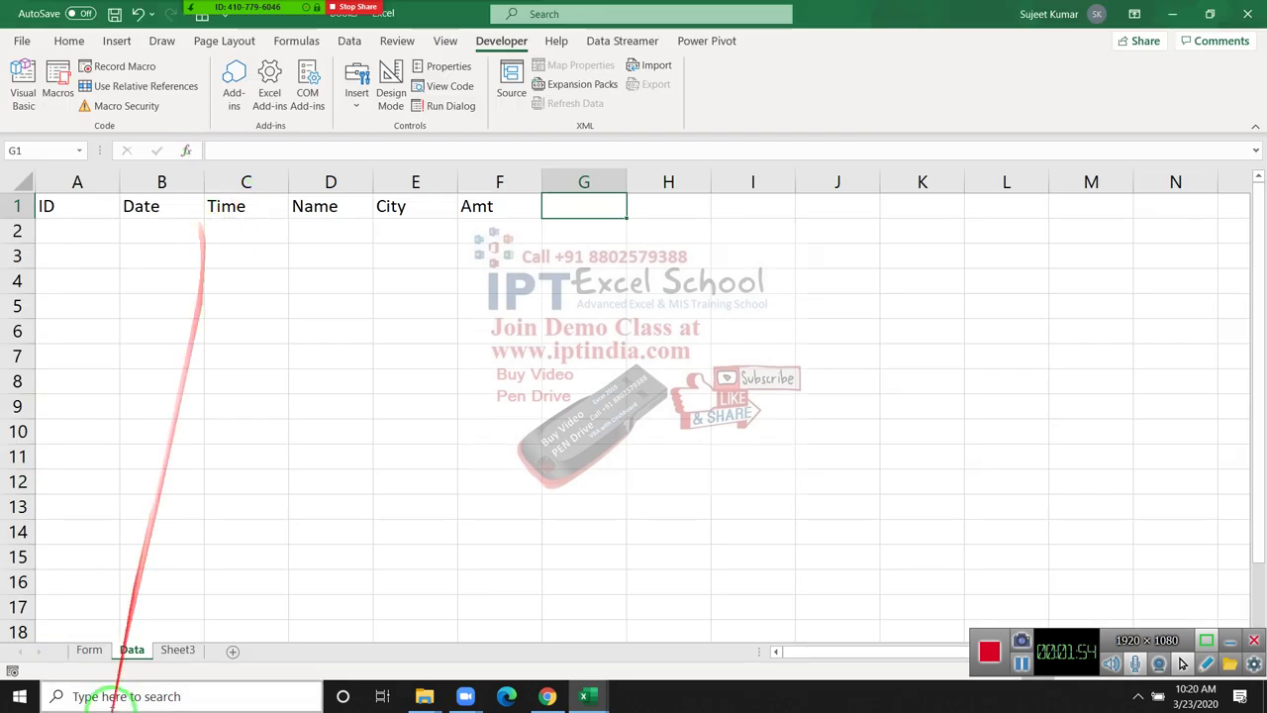
Draw a rounded rectangle shape across C10:D11 on the Form sheet.
click(89, 651)
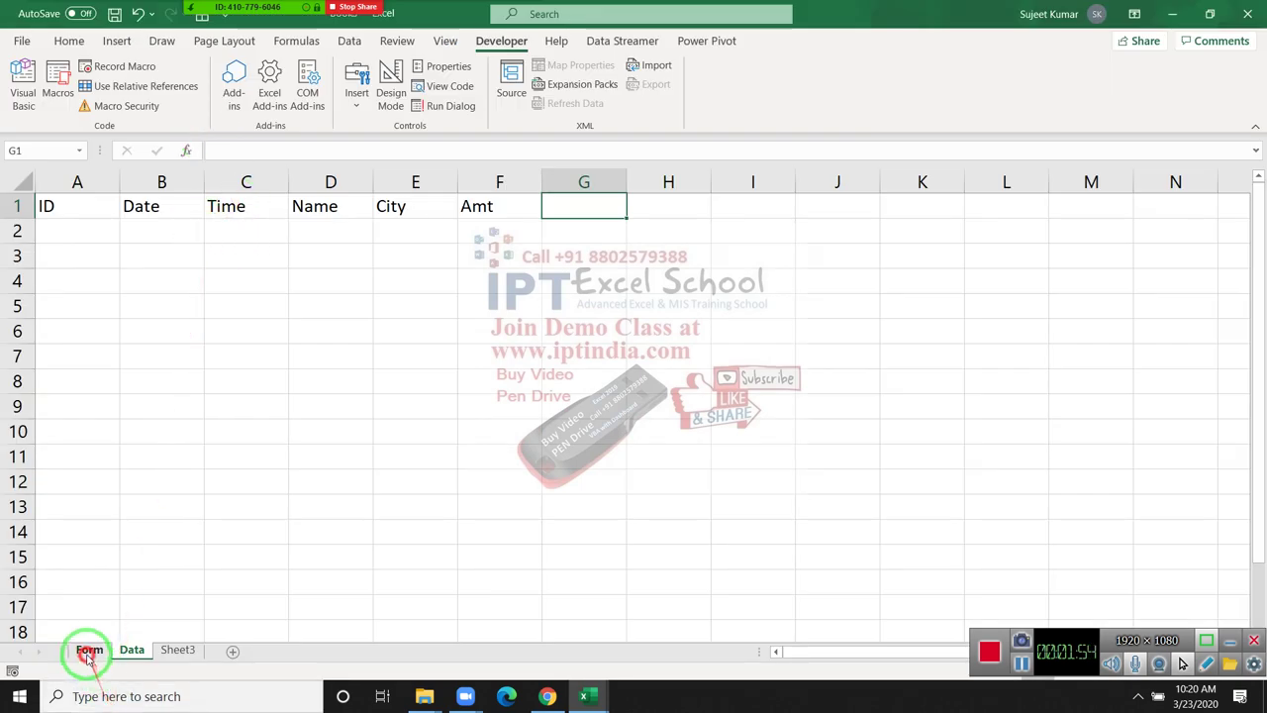
click(76, 45)
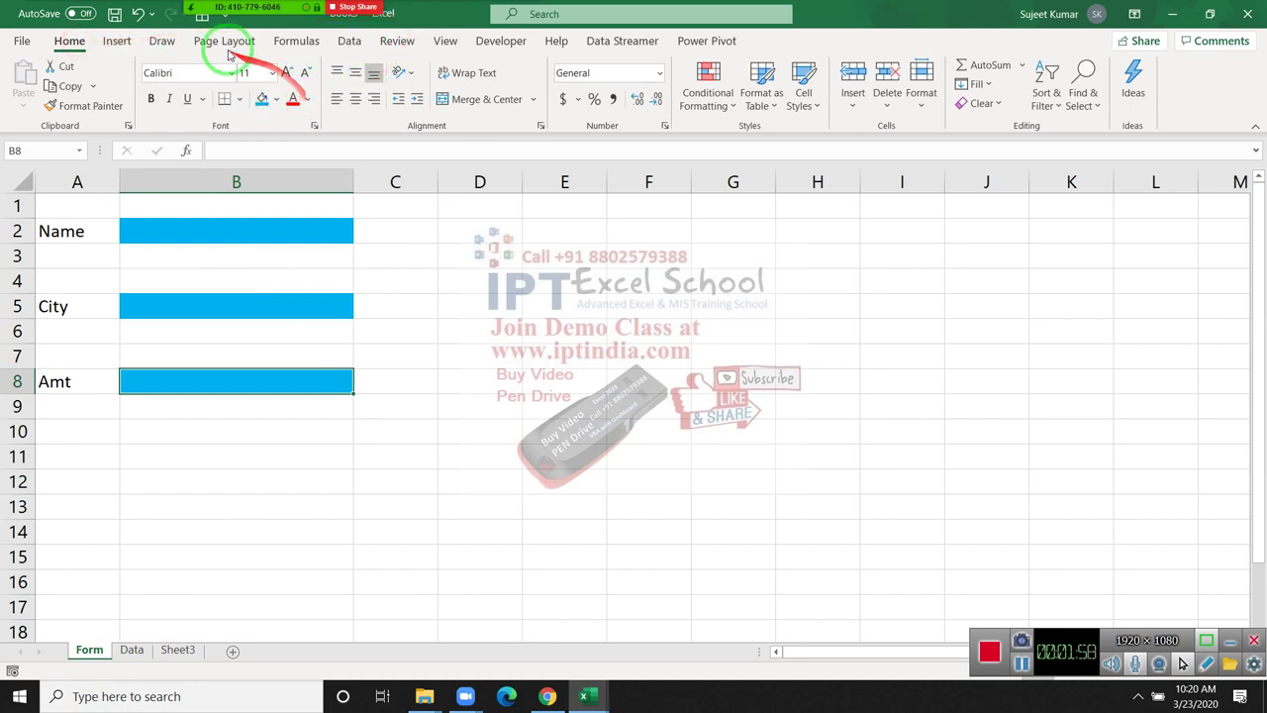
click(115, 40)
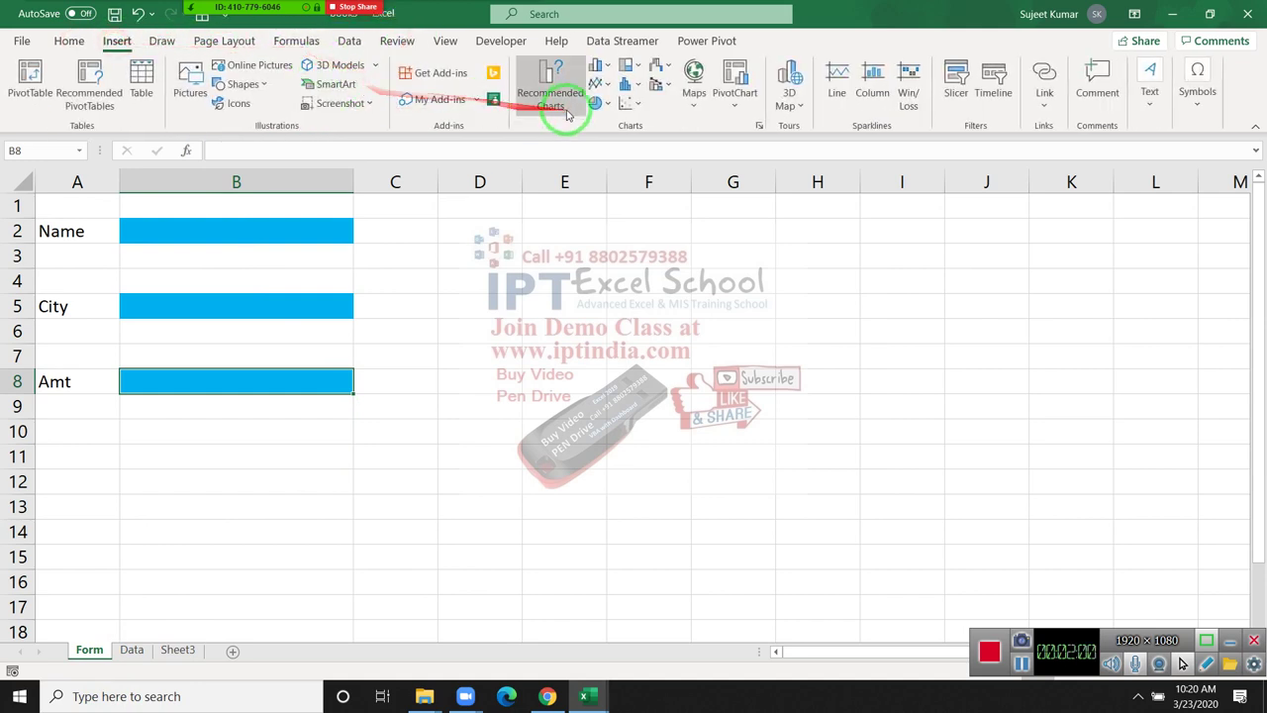
click(268, 86)
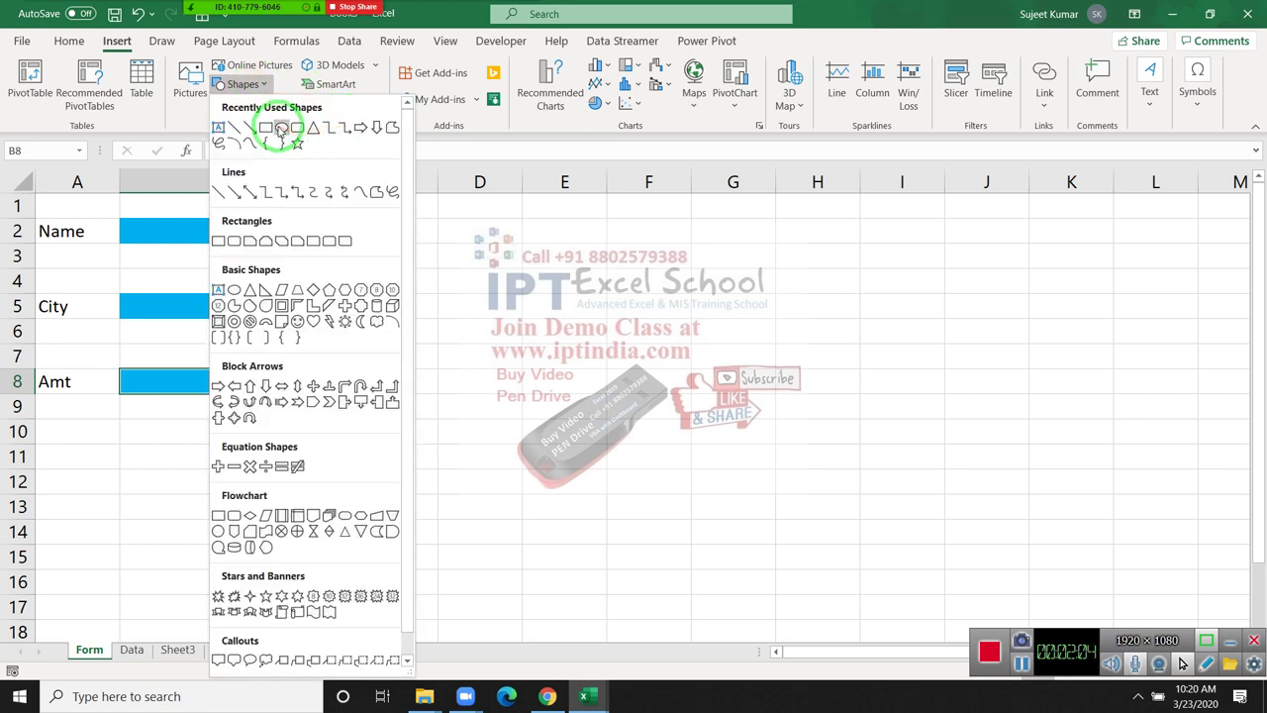
click(297, 129)
drag(374, 419, 507, 457)
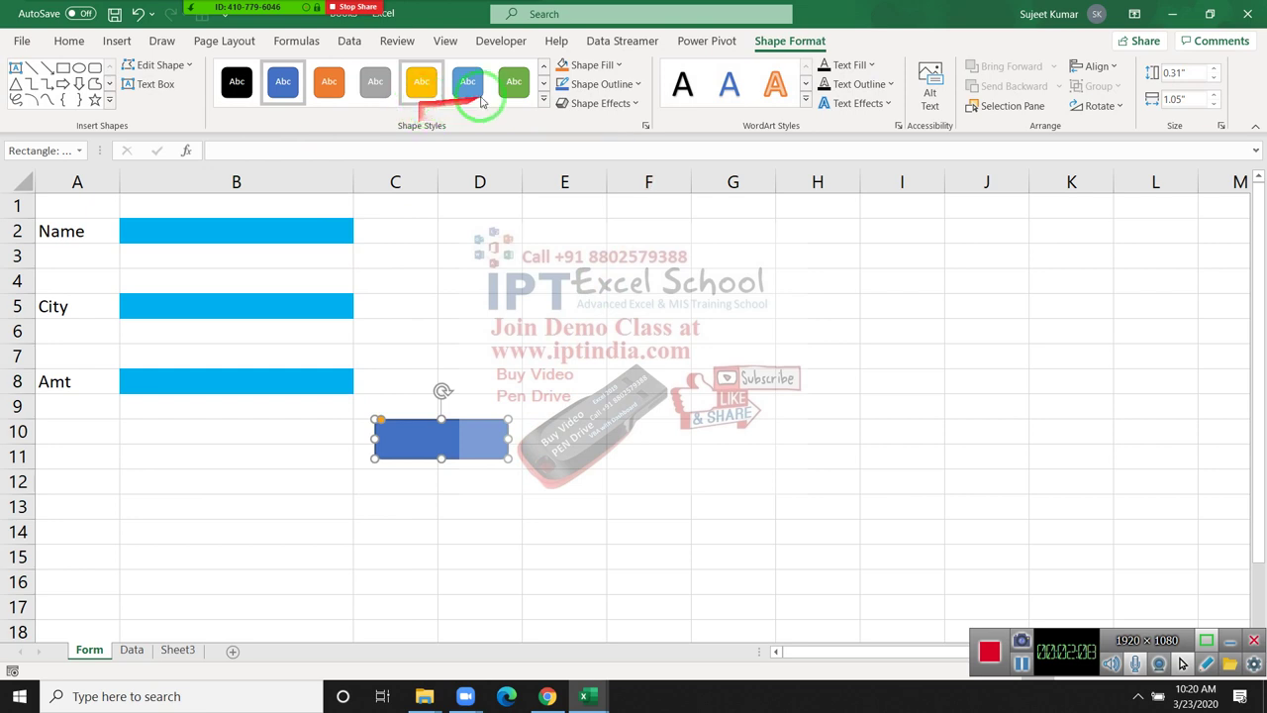
Give the shape the black style and centred Save Data text.
click(543, 97)
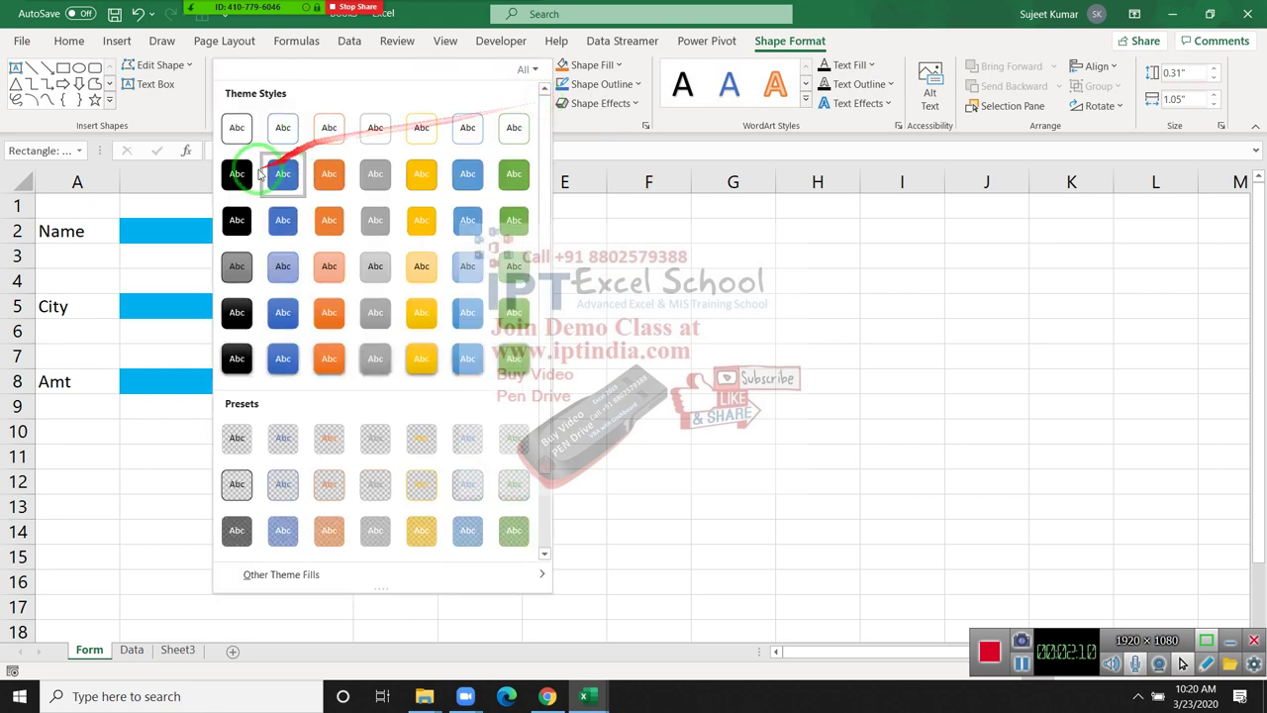
click(237, 179)
drag(237, 179, 343, 306)
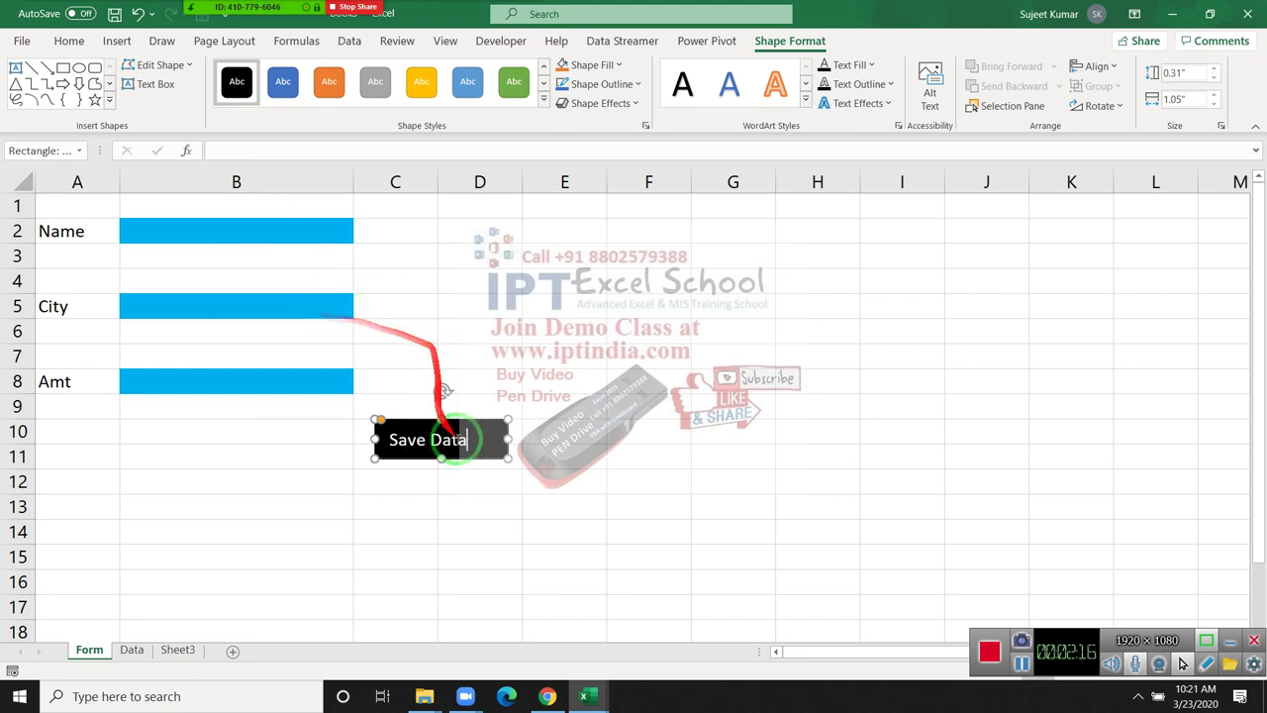
click(69, 40)
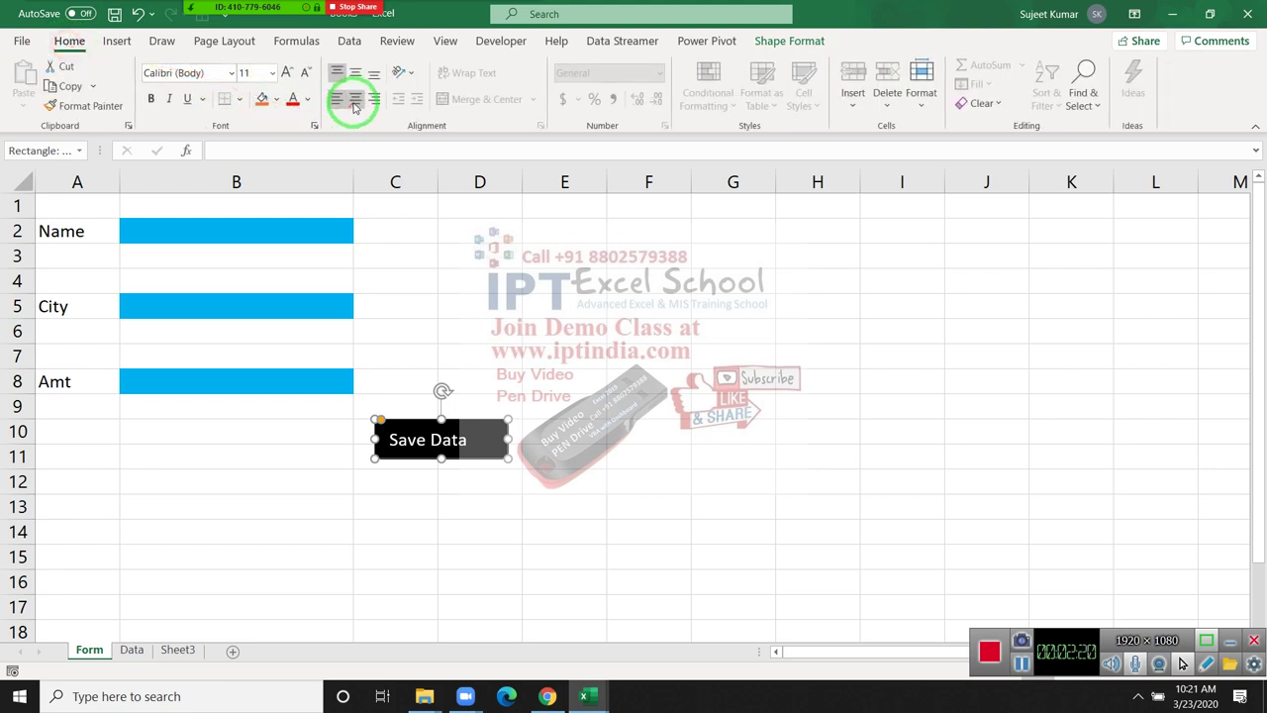
click(354, 99)
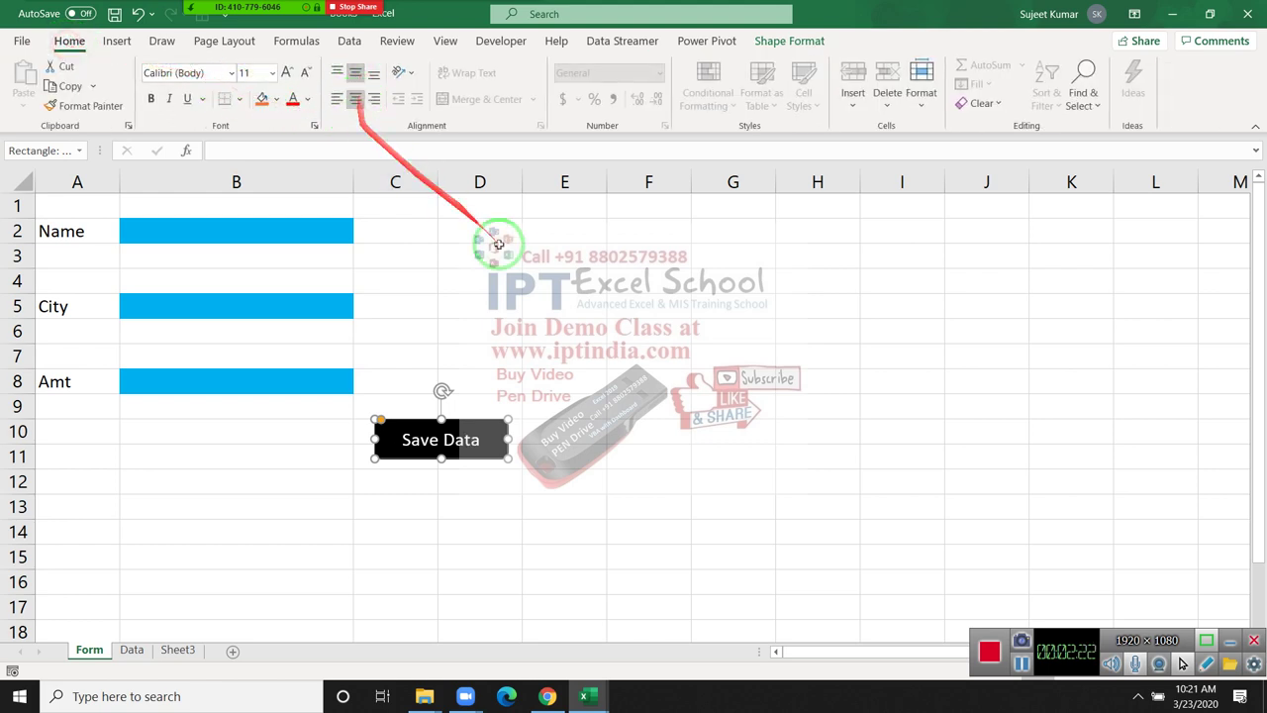
click(538, 446)
click(579, 508)
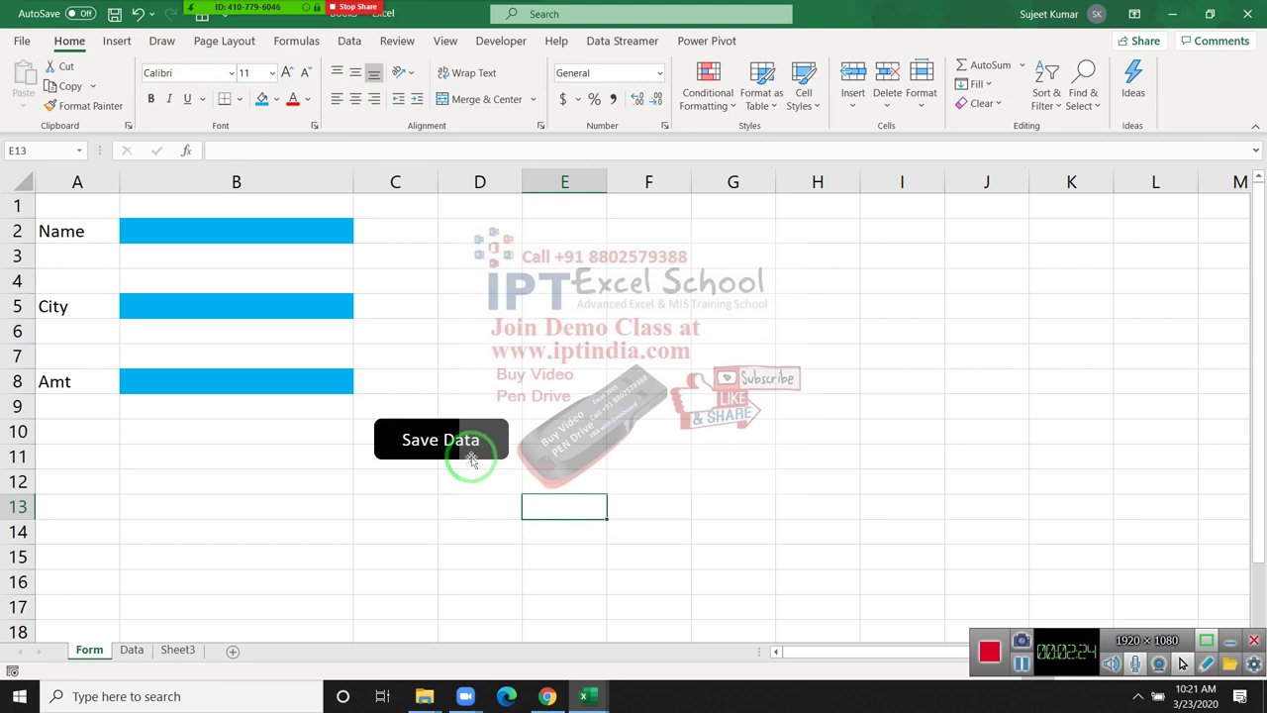
On the Data sheet, select the D2:F2 input cells and then A2 under ID.
click(131, 649)
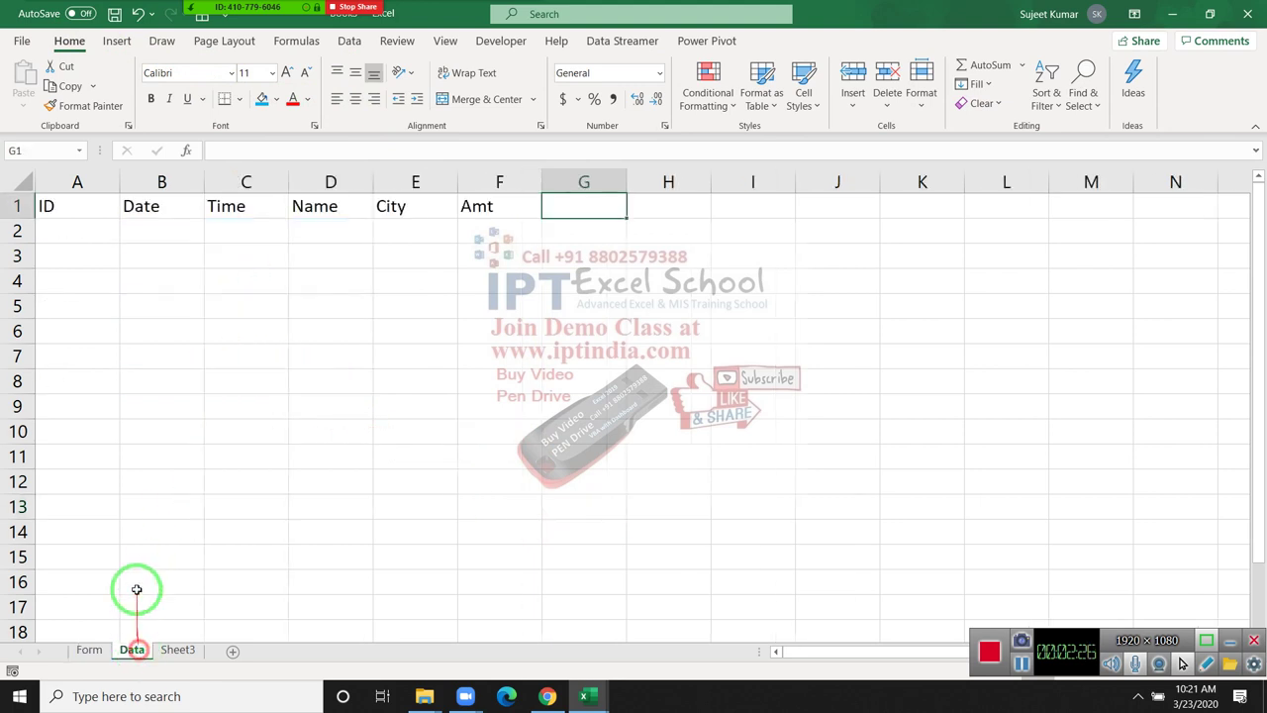
click(309, 224)
drag(308, 224, 515, 230)
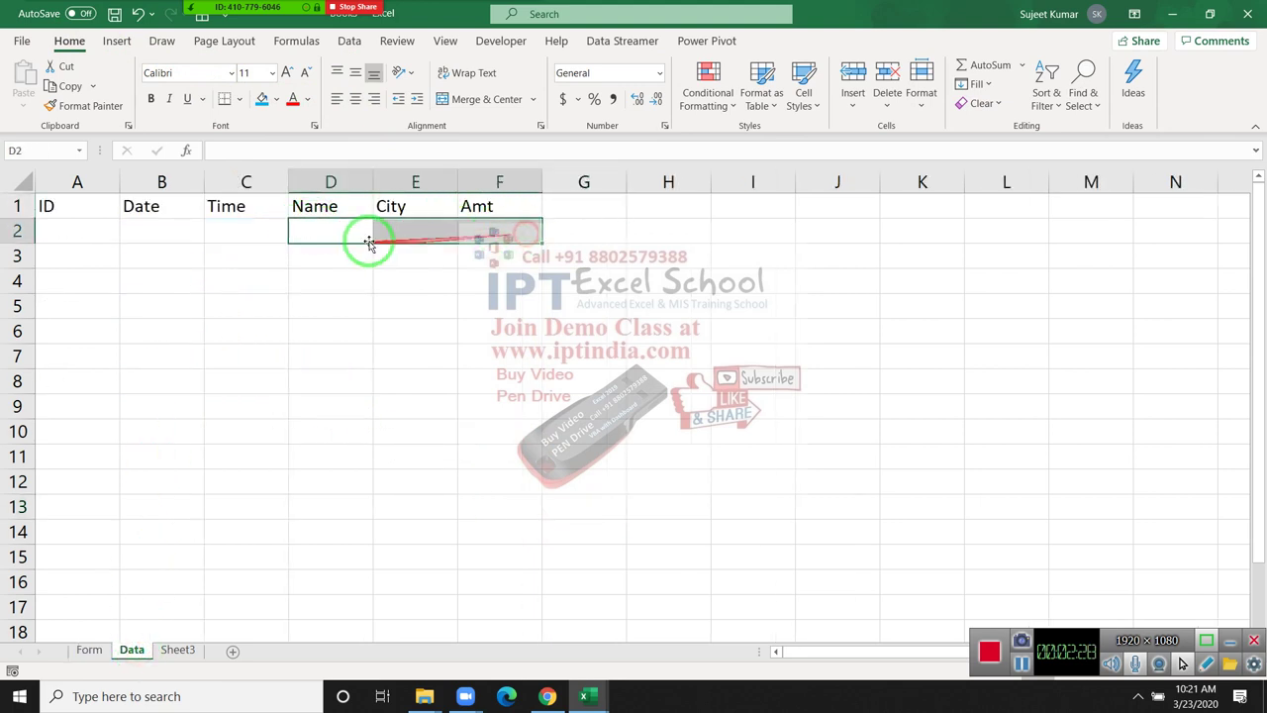
click(111, 232)
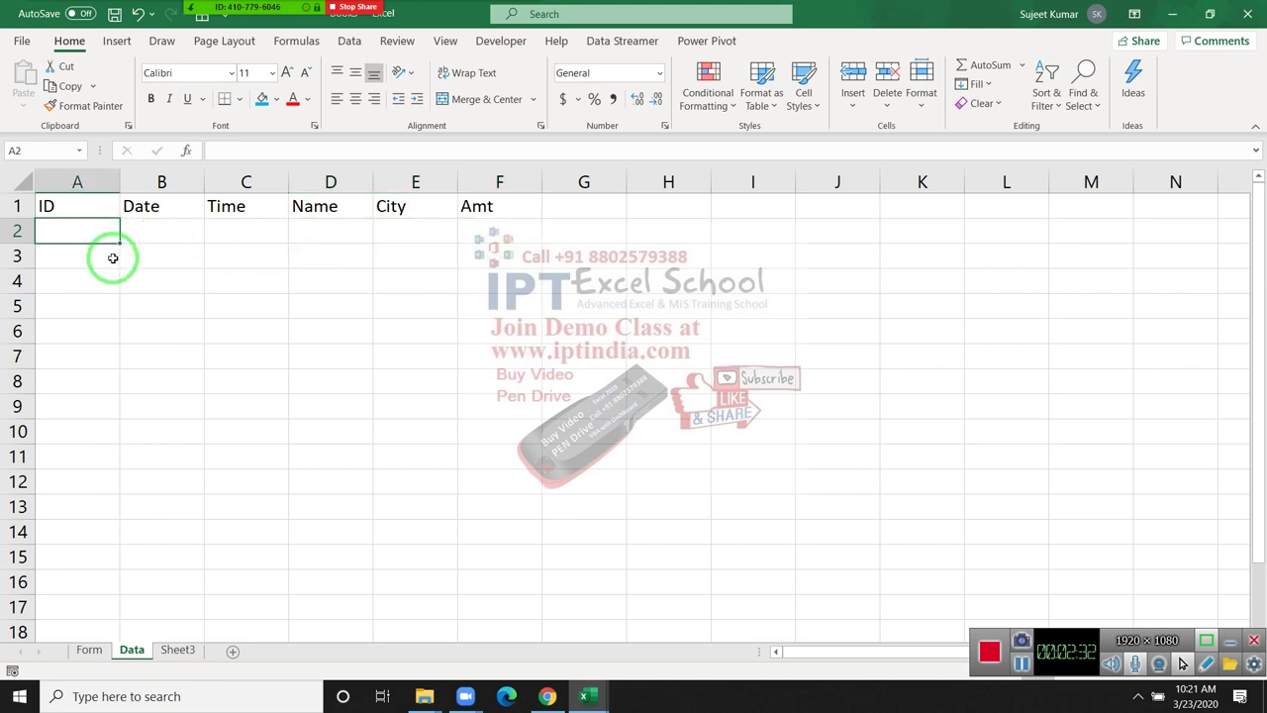
Declare Dim id As Long inside the send macro.
key(alt+F11)
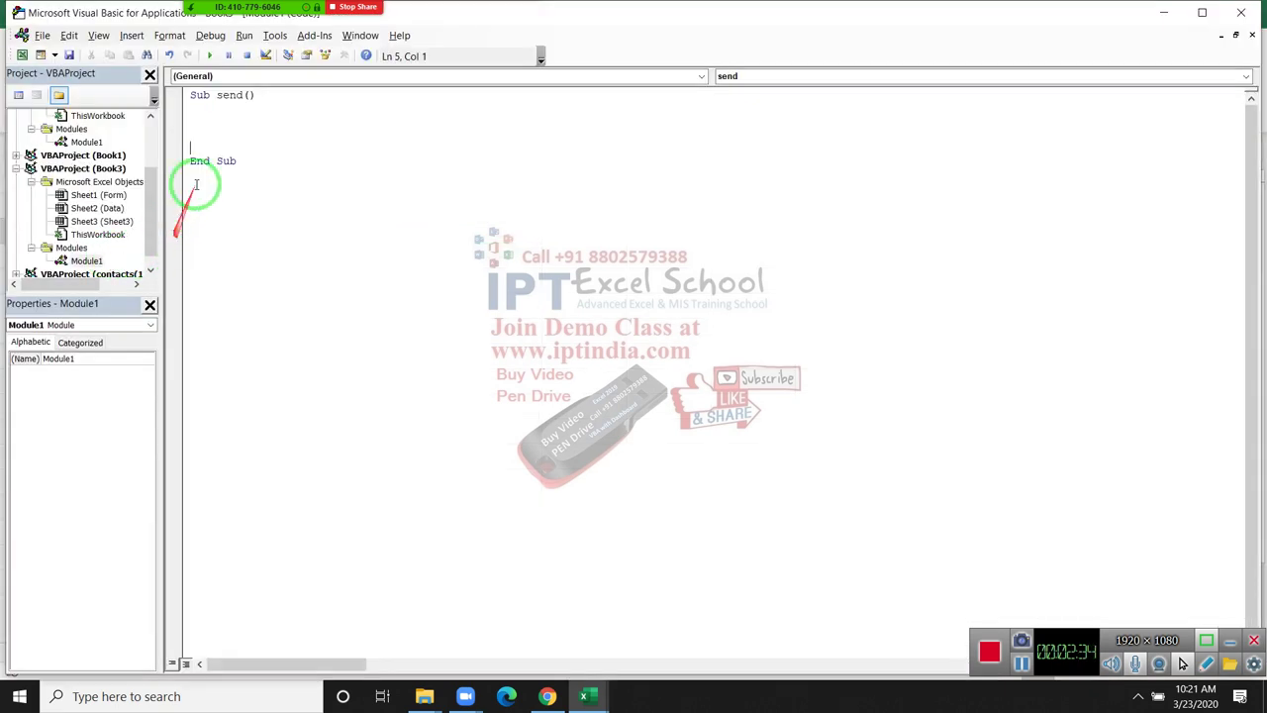
click(226, 125)
text(dim id)
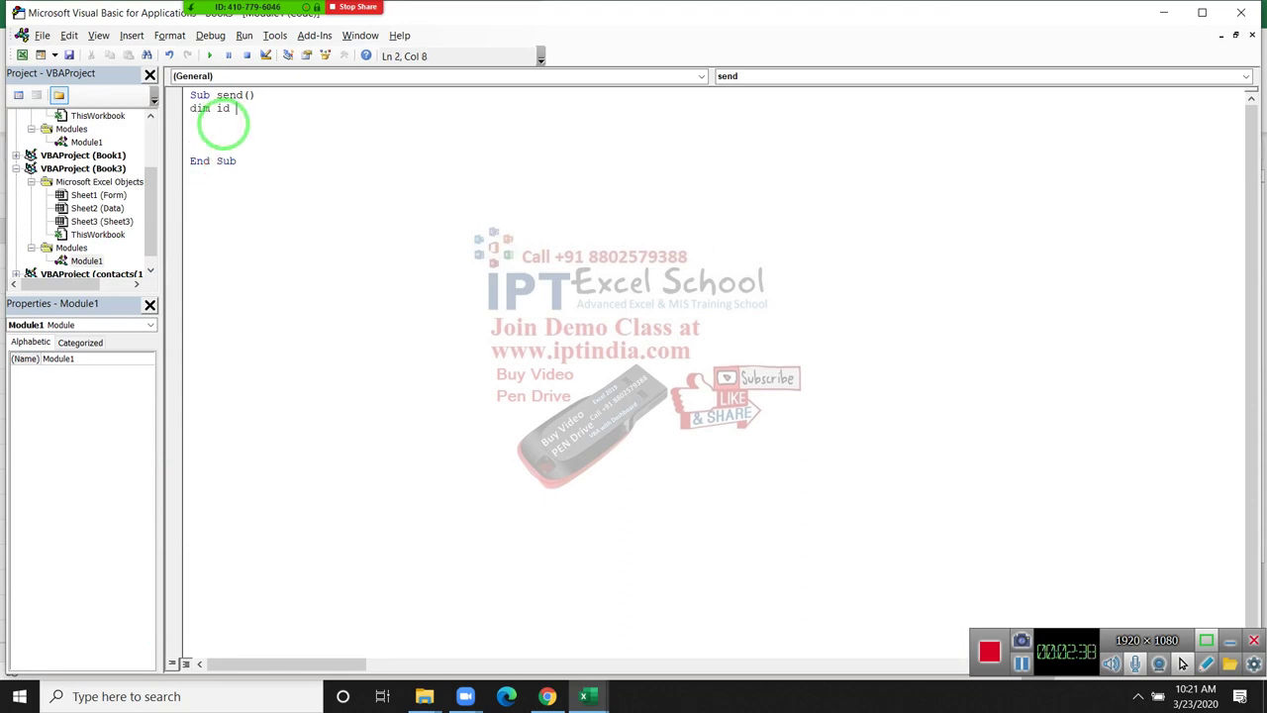
text(as s)
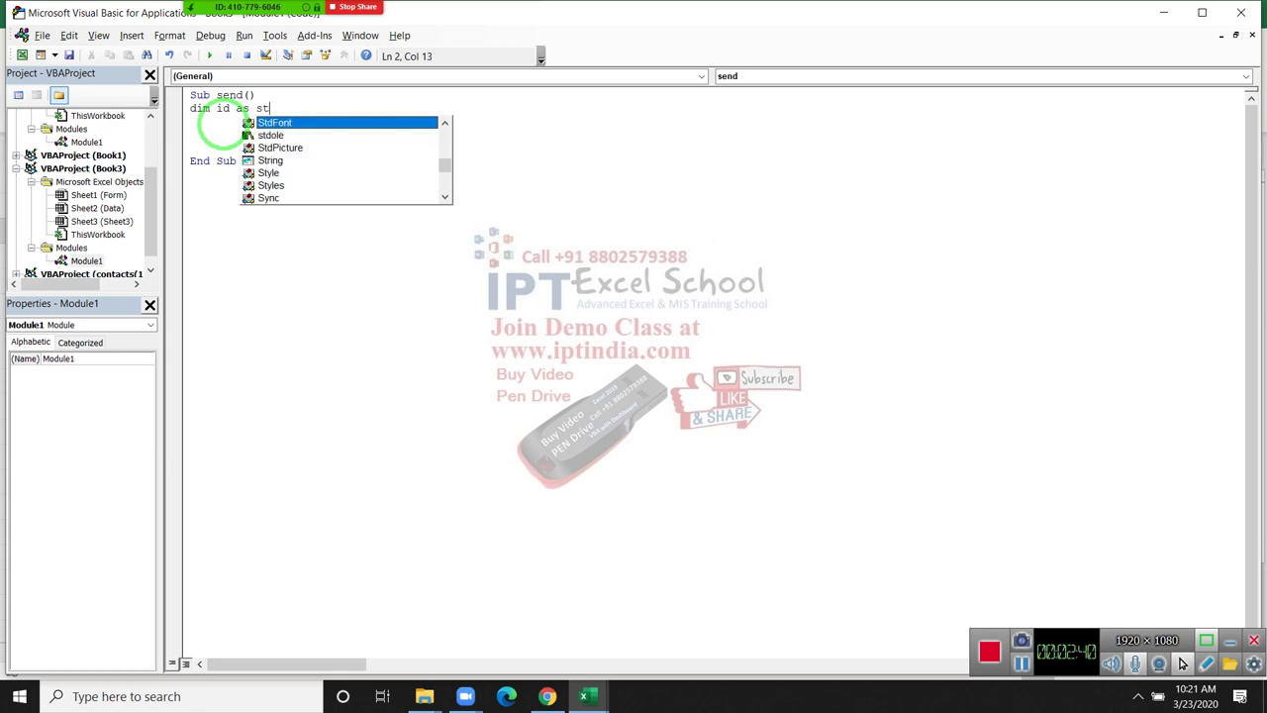
key(BackSpace)
text(long)
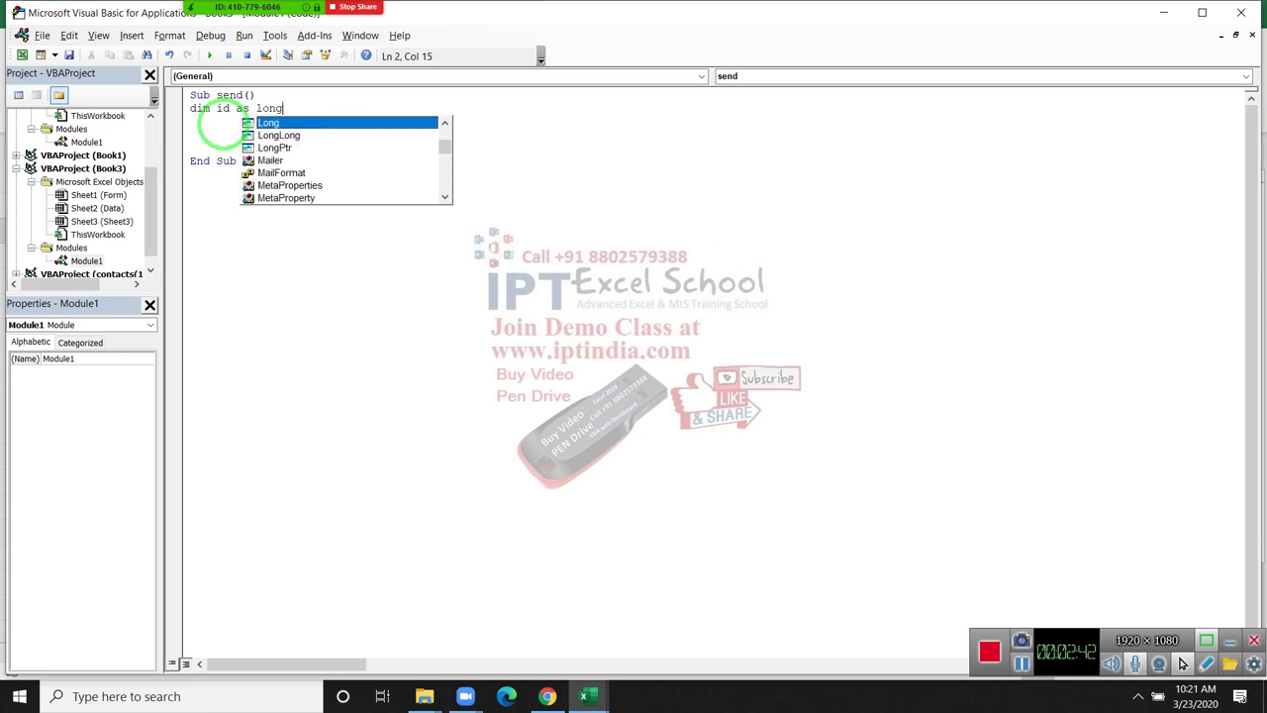
key(Tab)
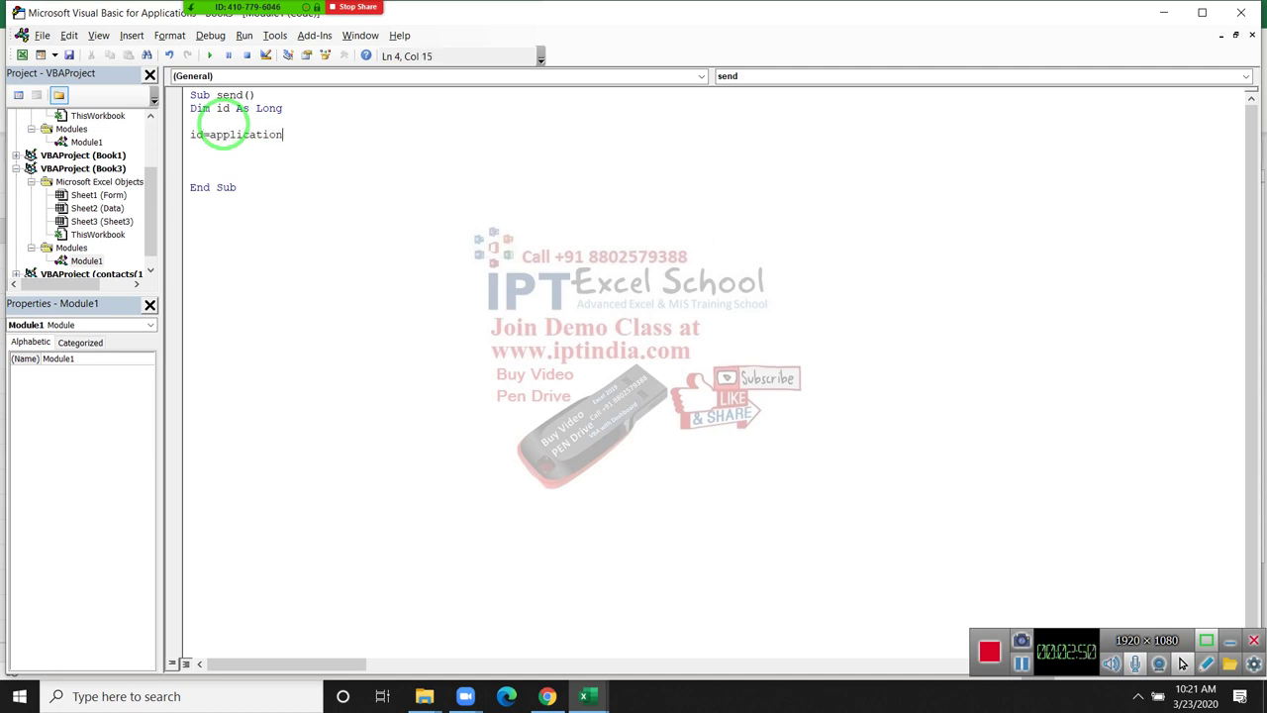
Set id = Application.WorksheetFunction.Max(Sheets("Data").Range("A:A")), then return to Excel.
text(.w)
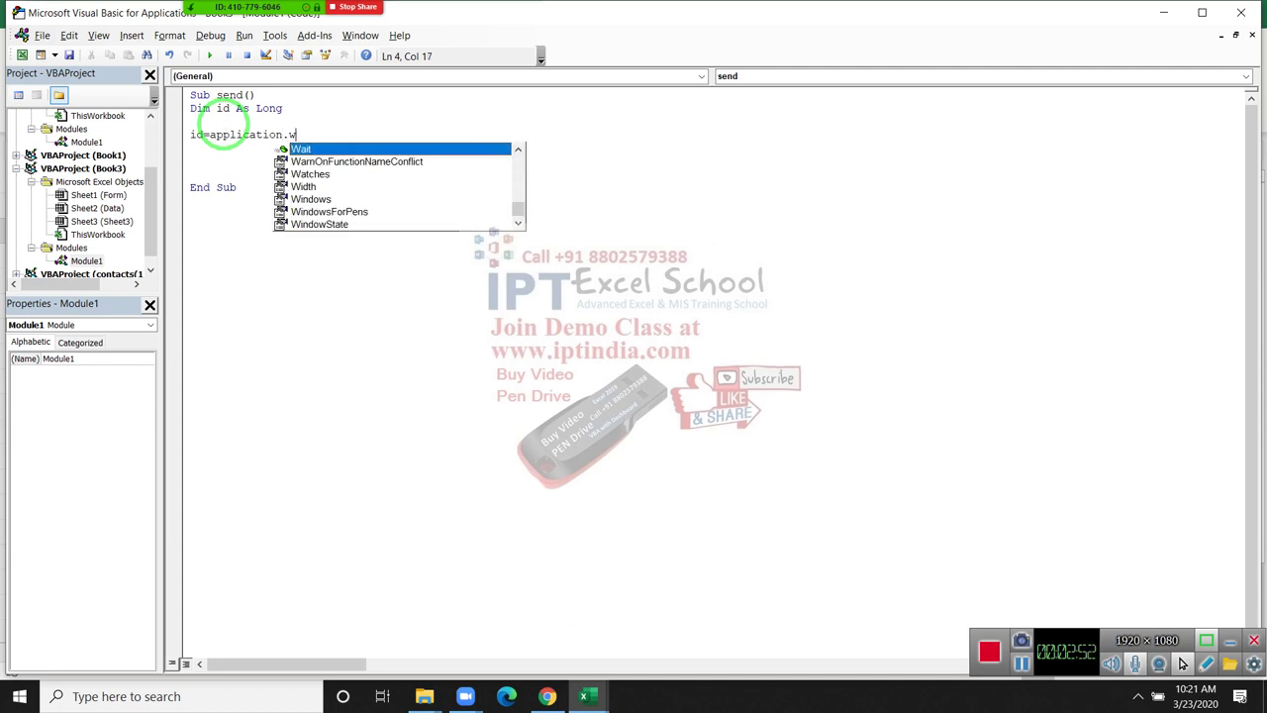
text(orks)
key(Tab)
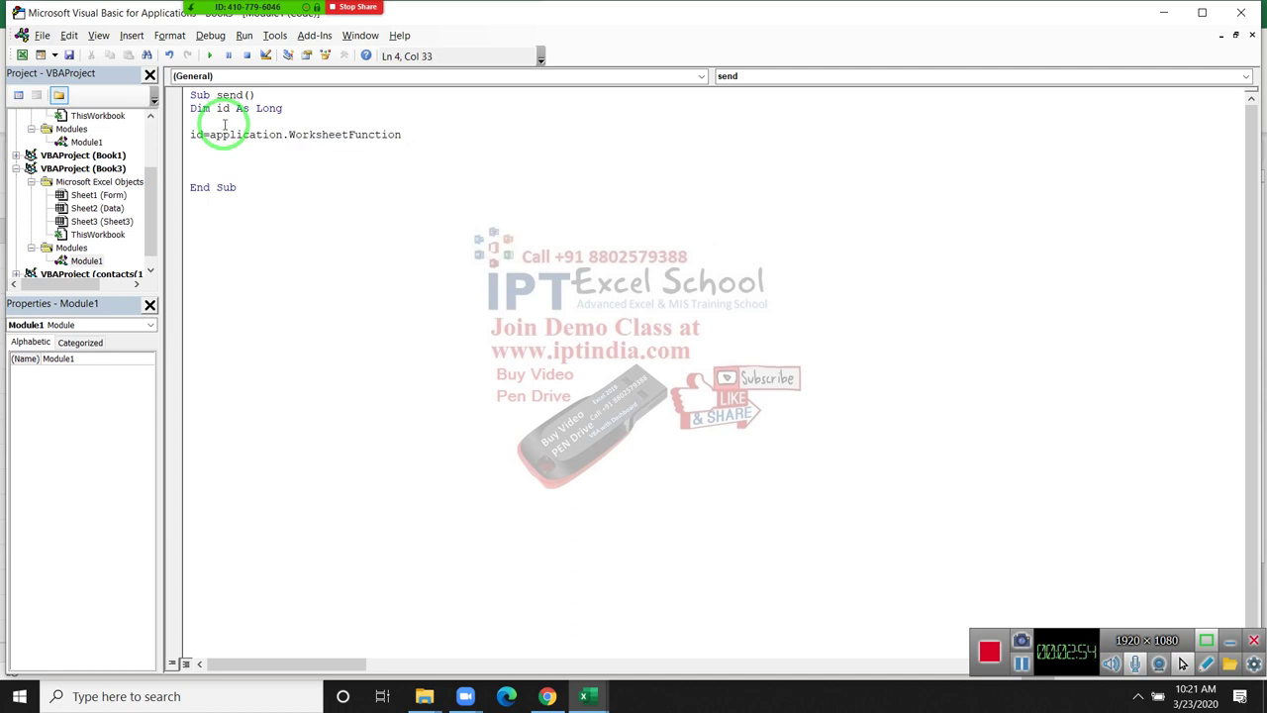
text(.max)
key(Tab)
text((s)
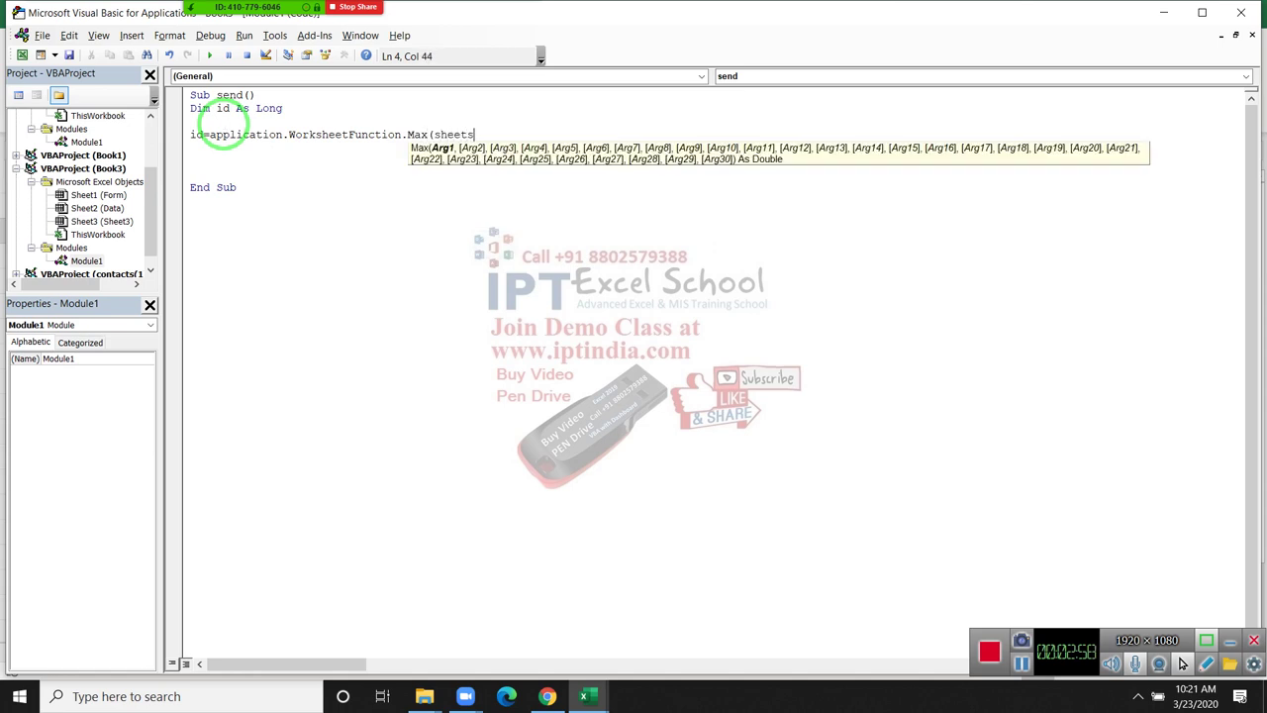
text(("Da)
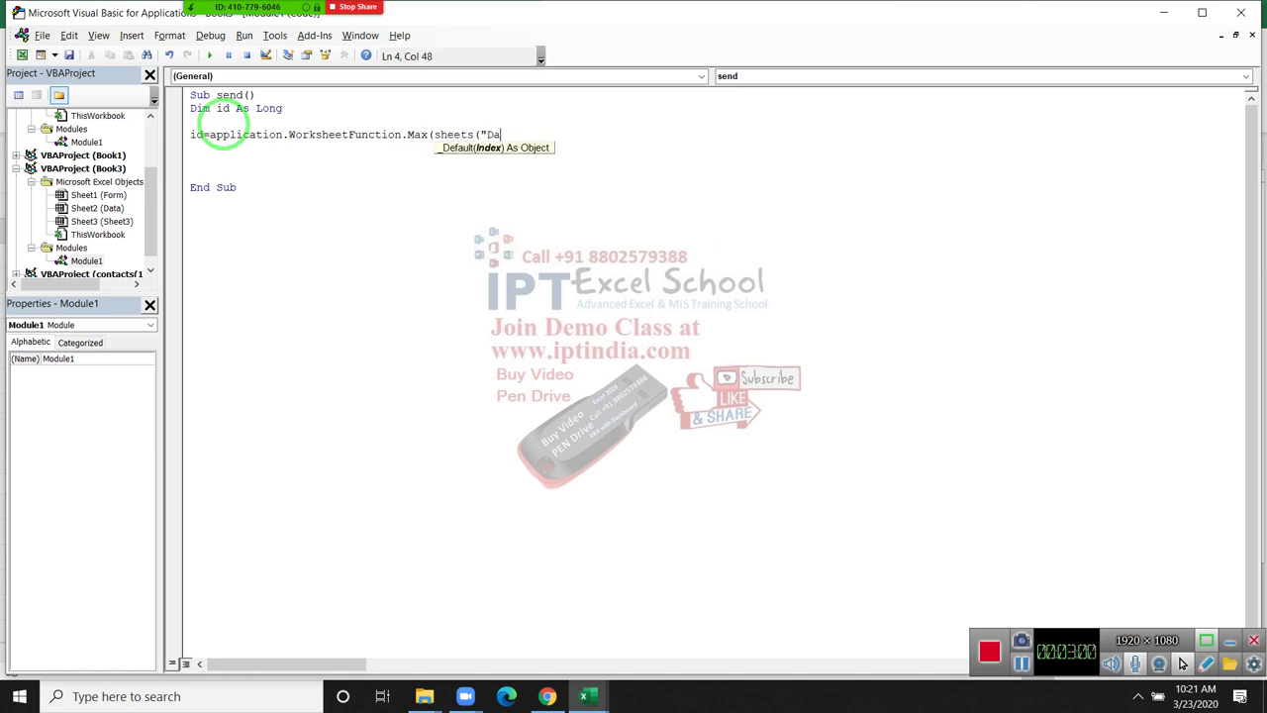
text(ta"))
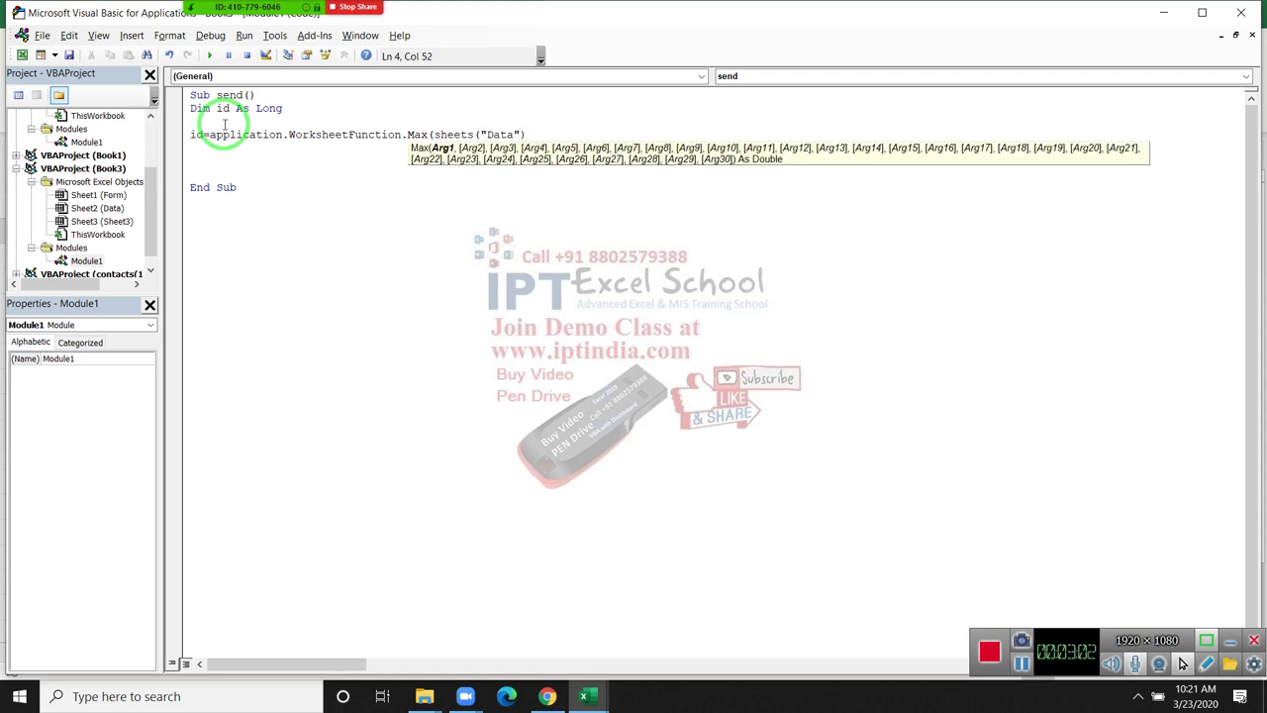
text(.range("A:A)
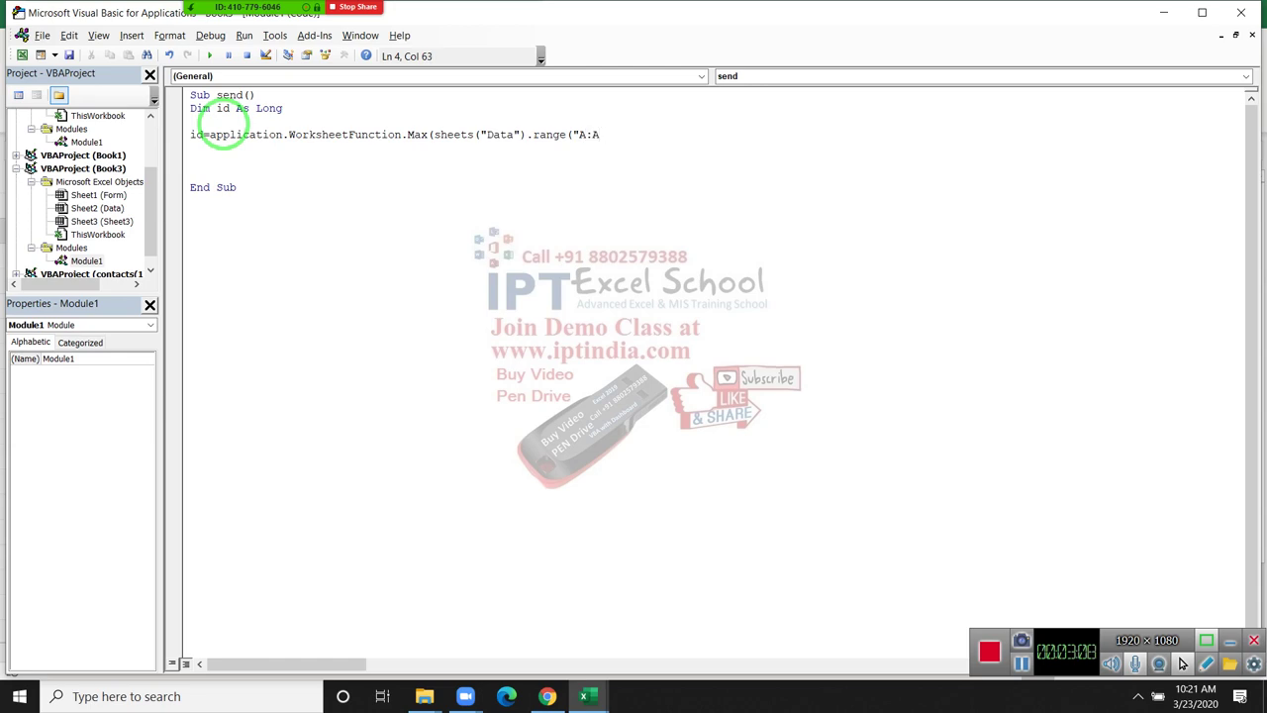
text()))
key(Down)
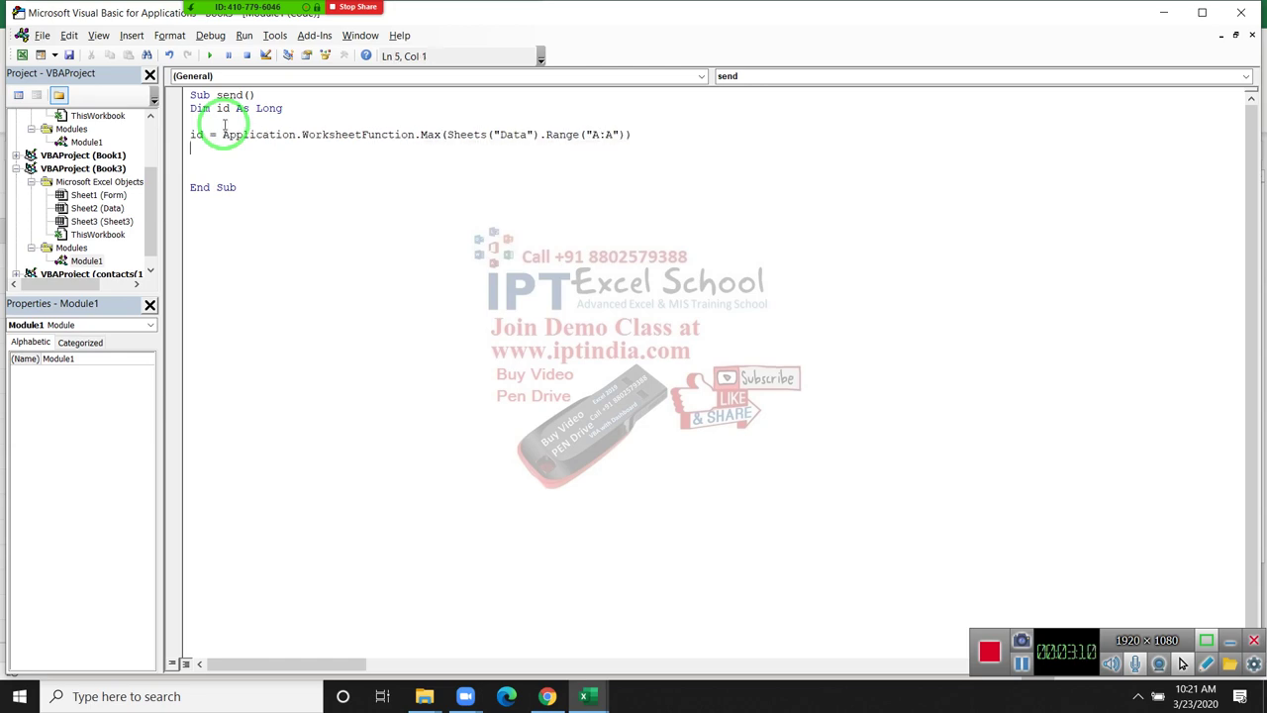
key(alt+F11)
Enter ID 1 in A2, =MAX(A:A) in C3 and =C3+1 in C4.
key(Return)
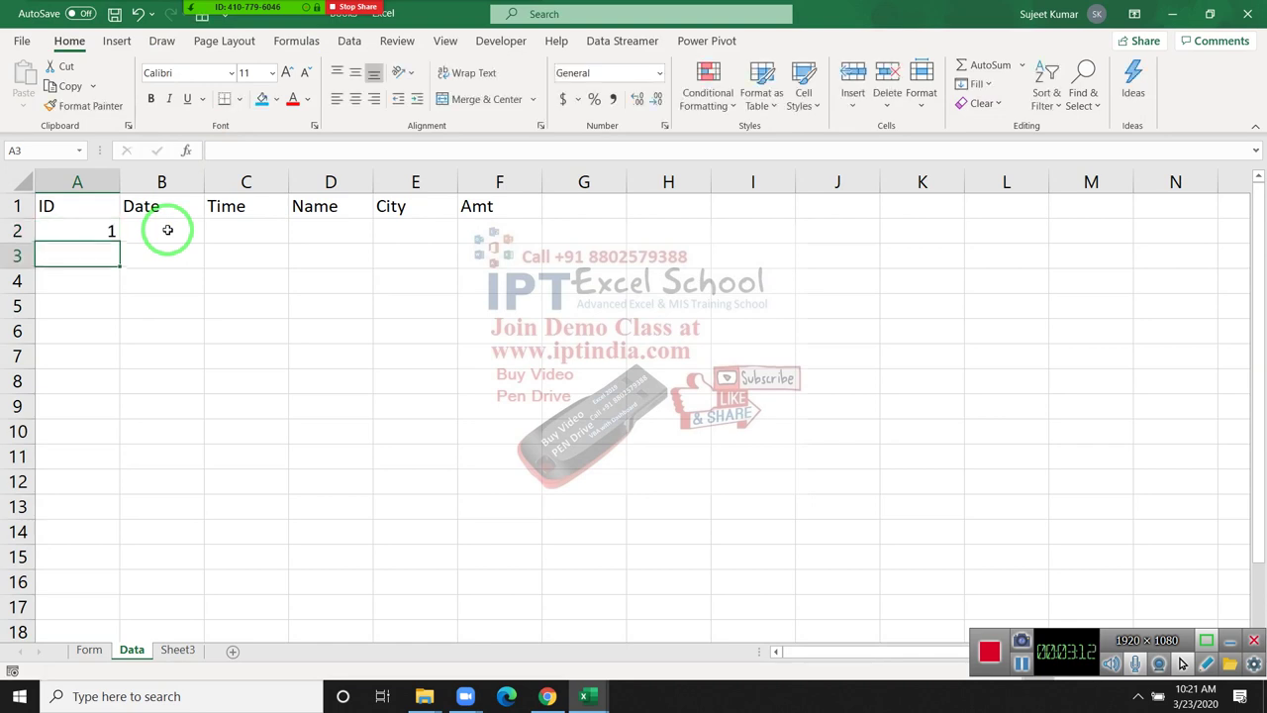
text(2)
key(Up)
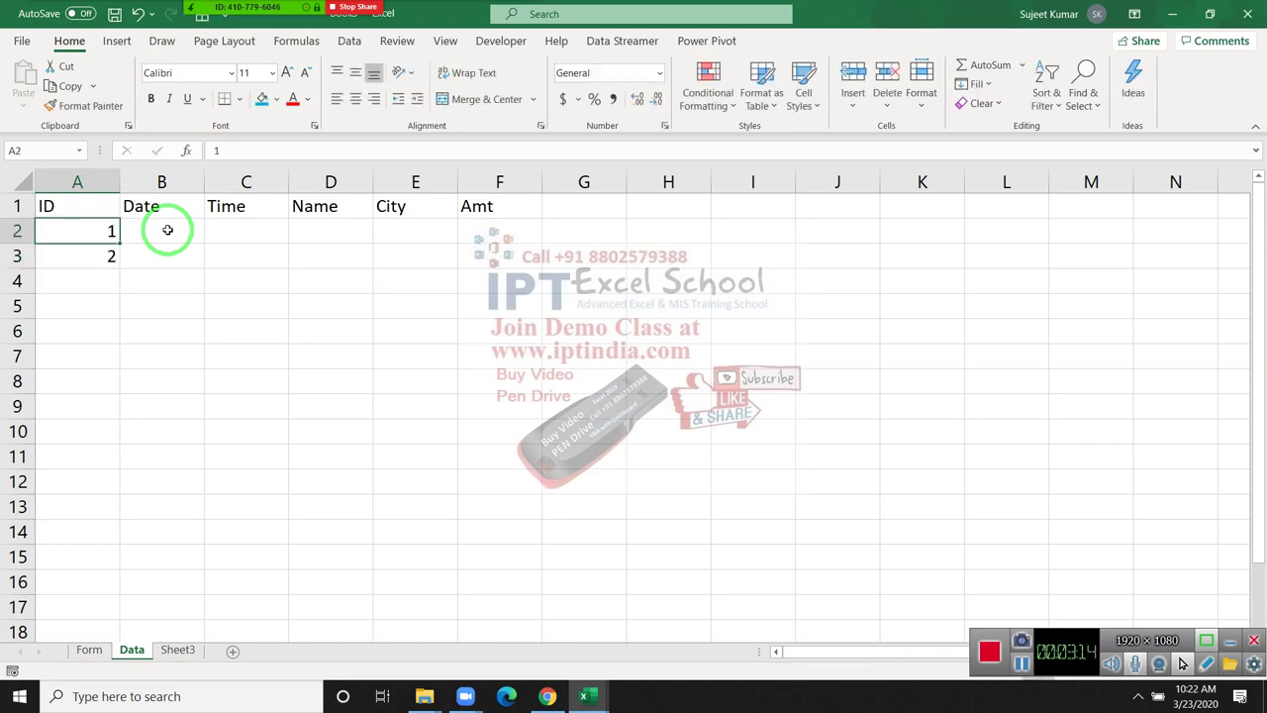
key(Down)
key(Right)
key(Right)
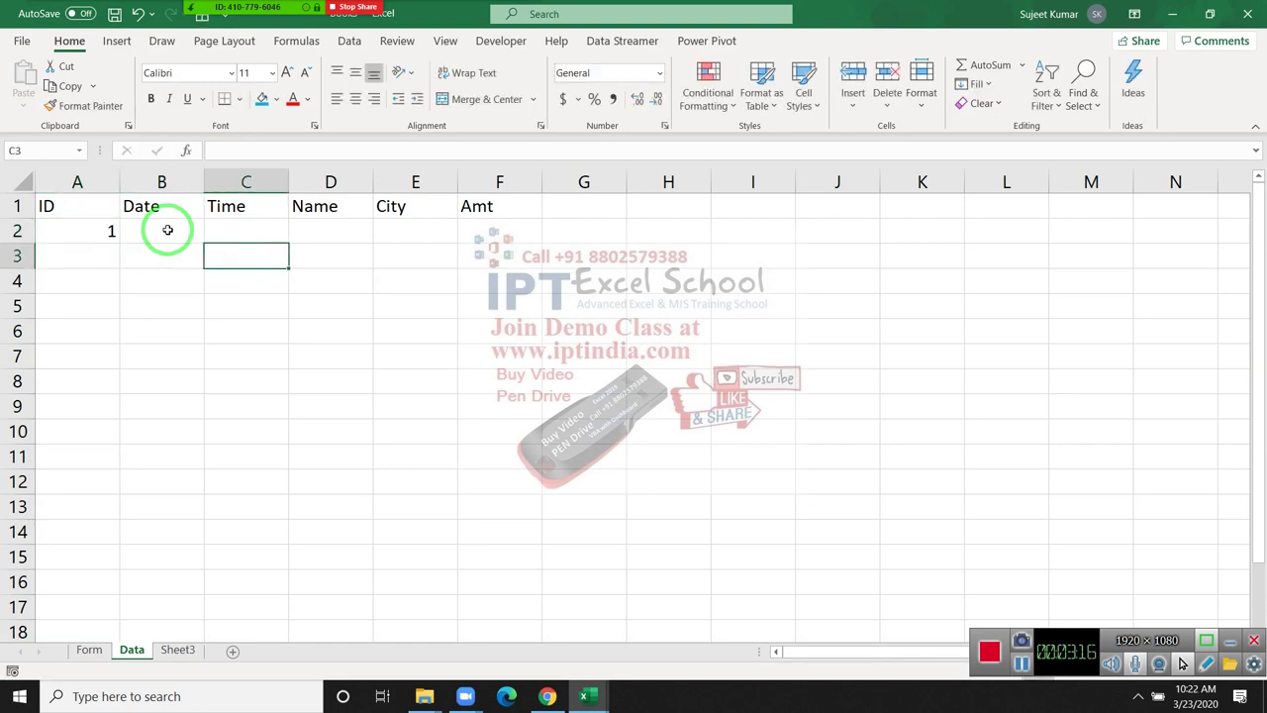
text(=ma)
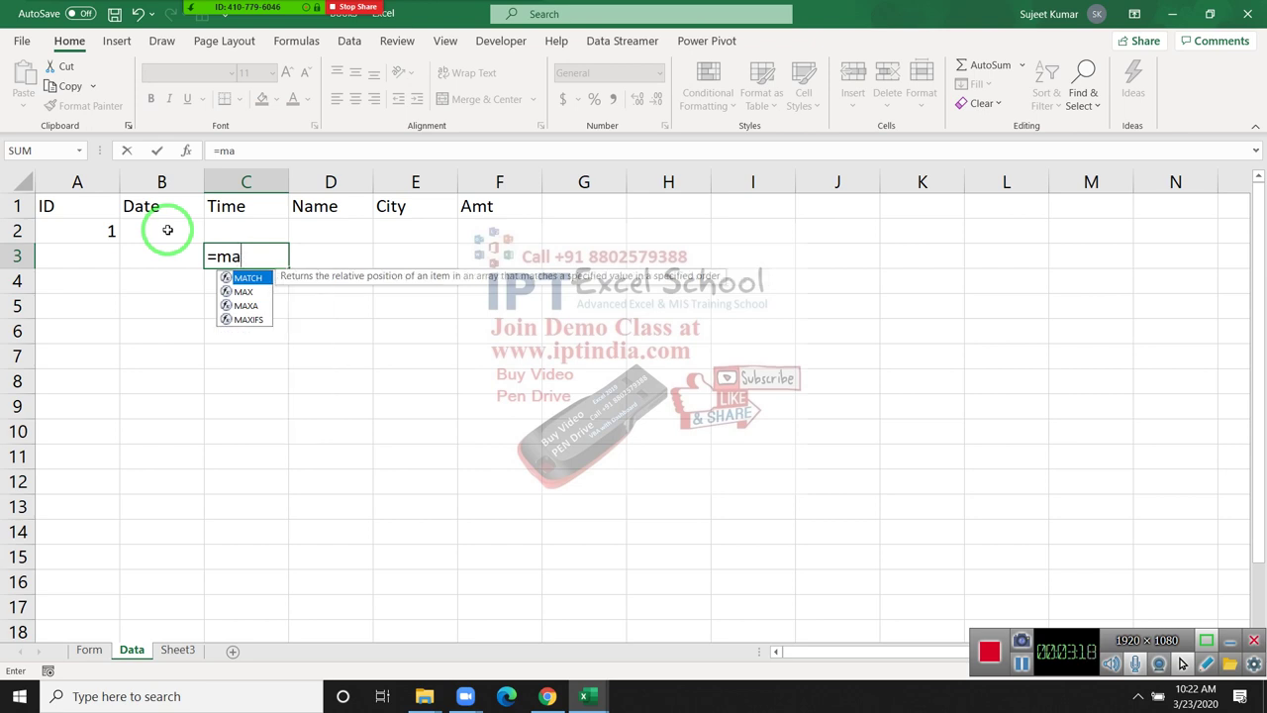
key(Down)
key(Left)
key(Left)
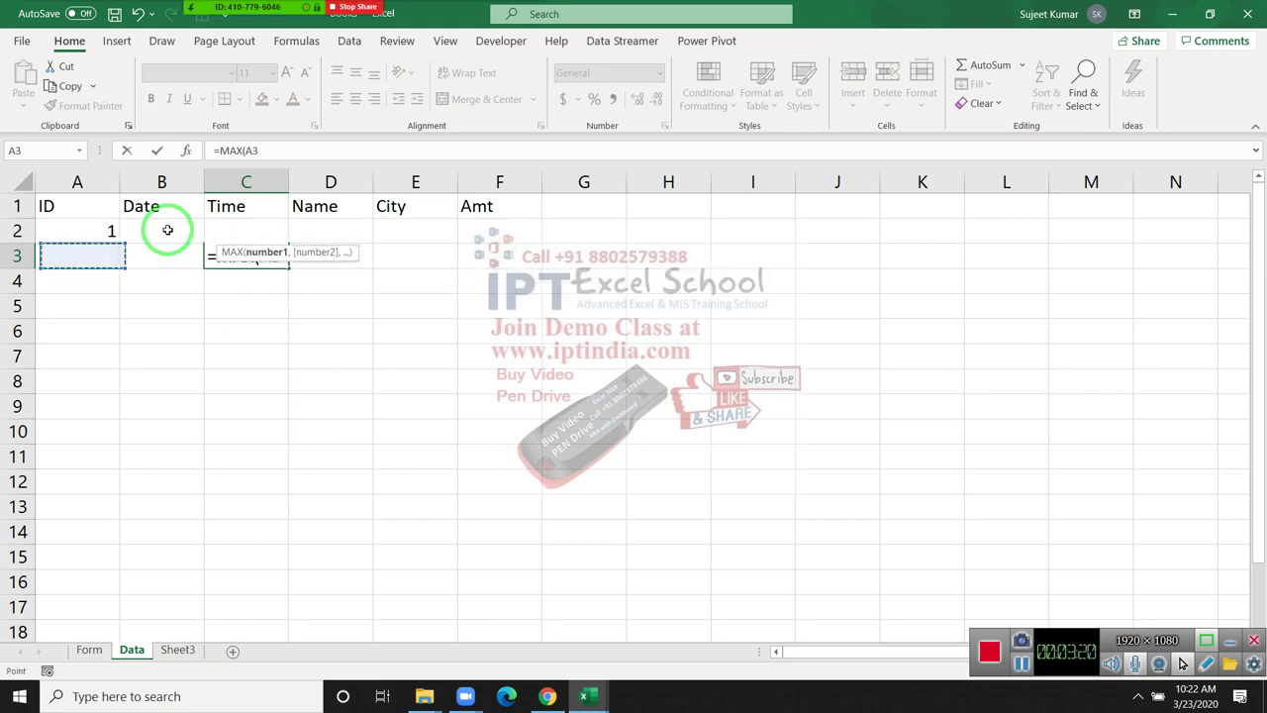
key(ctrl+space)
key(Return)
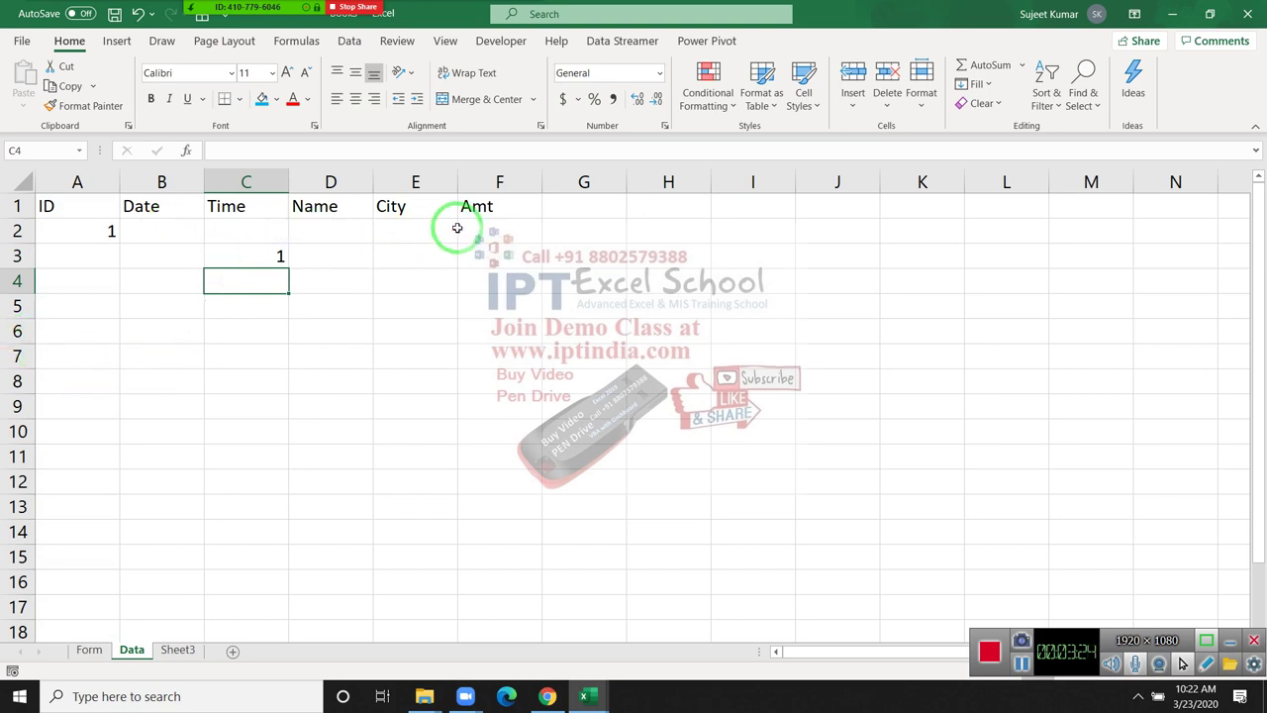
text(=)
key(Up)
text(+1)
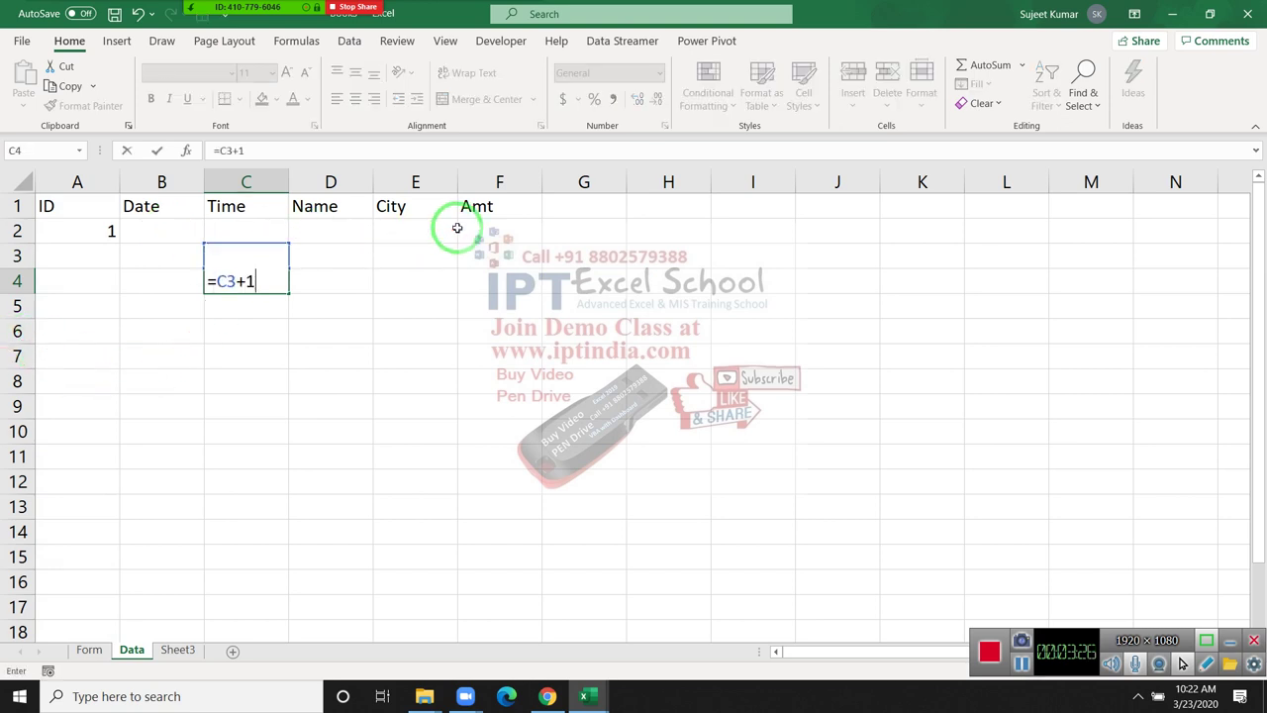
key(Return)
Fill IDs 2, 3, 4 and 5 into A3:A6.
click(98, 254)
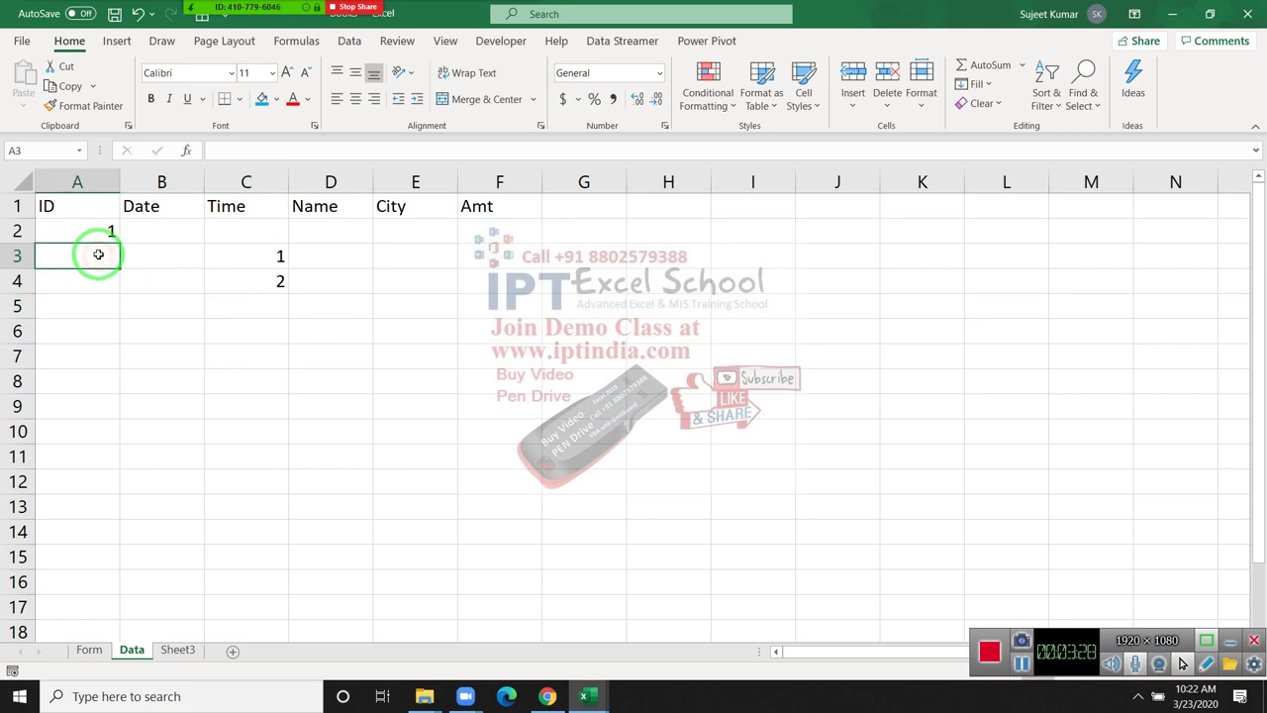
text(2)
key(Return)
text(3)
key(Return)
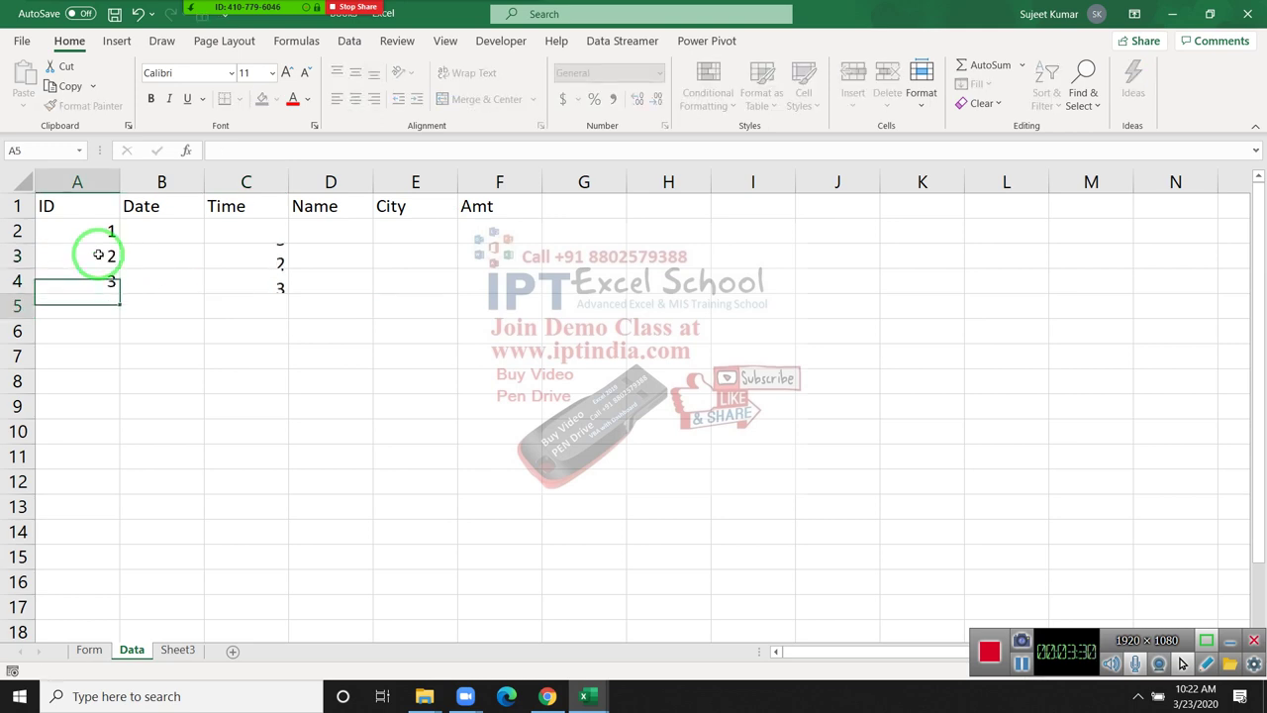
text(4)
key(Return)
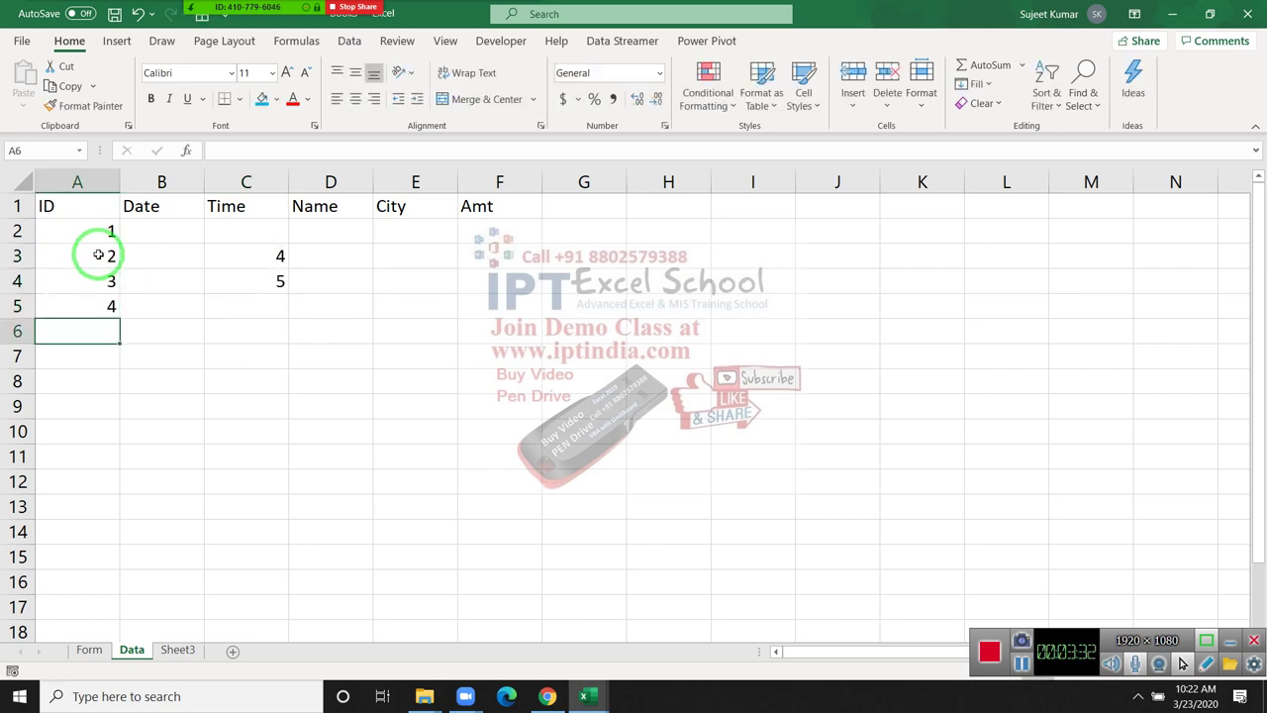
text(5)
key(Return)
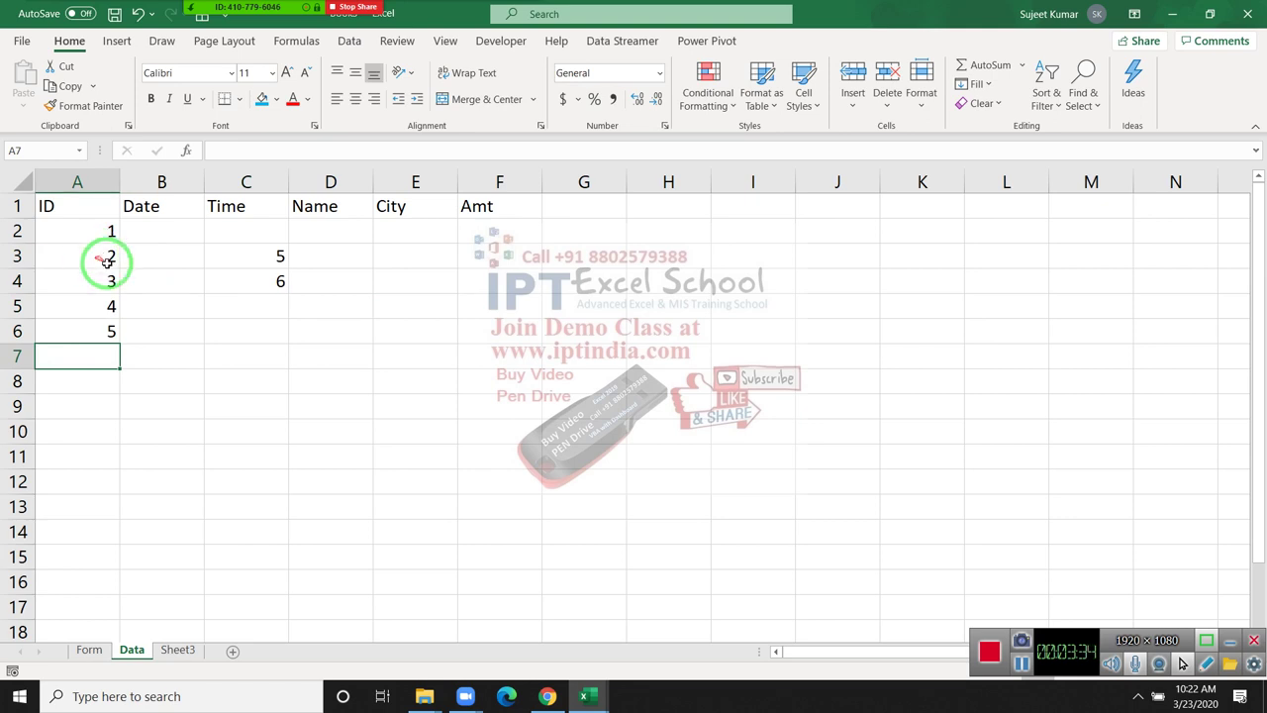
Check the C4 and C3 formulas unchanged, then go back to the VBA editor.
click(252, 282)
double_click(251, 281)
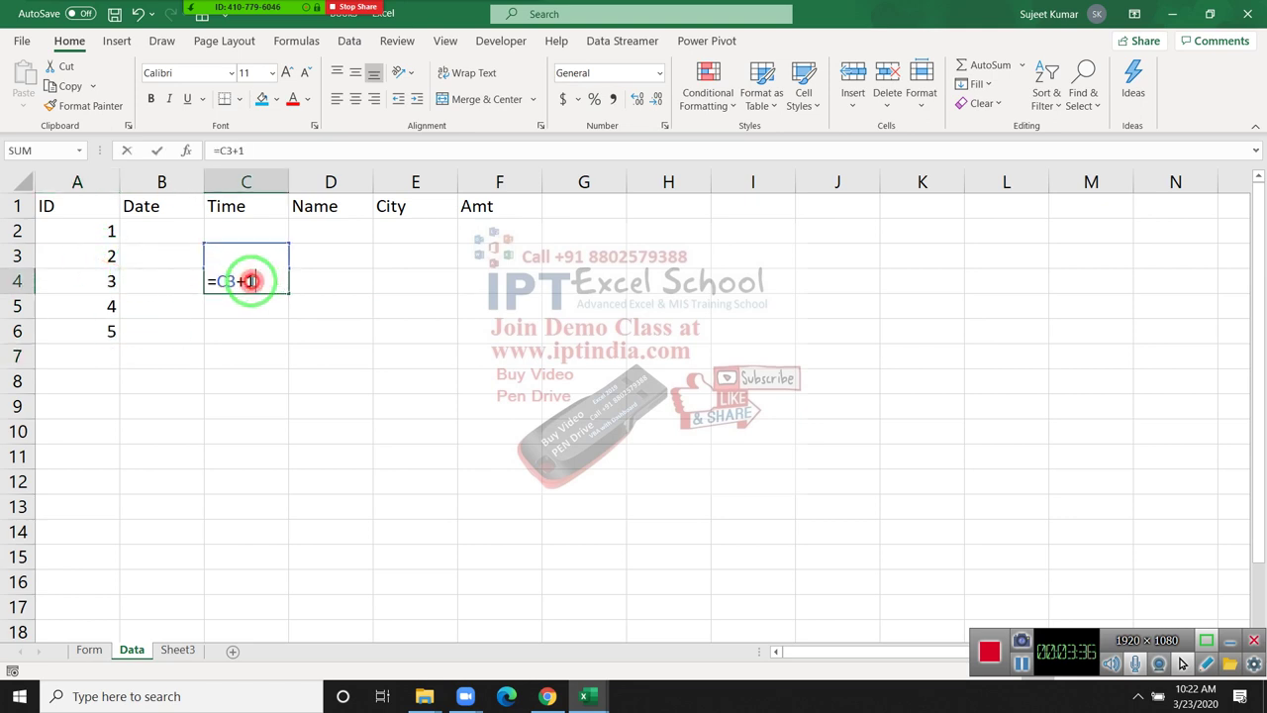
key(Escape)
double_click(254, 260)
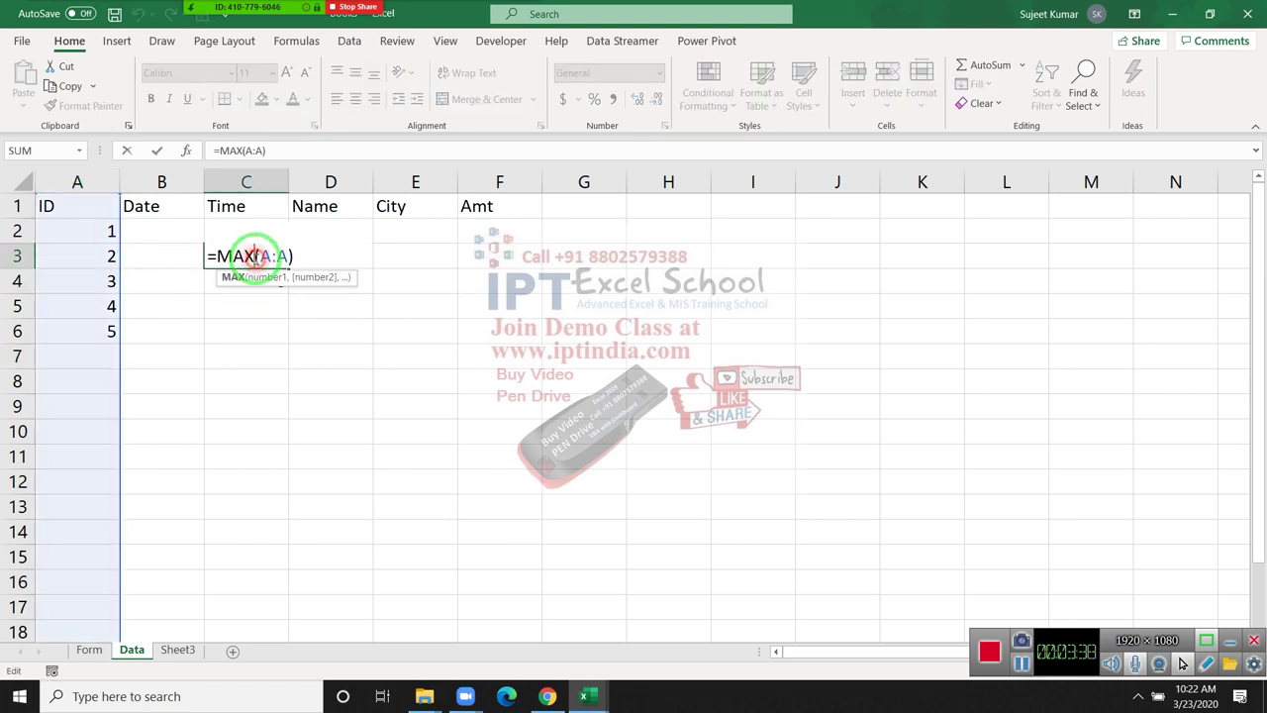
key(Escape)
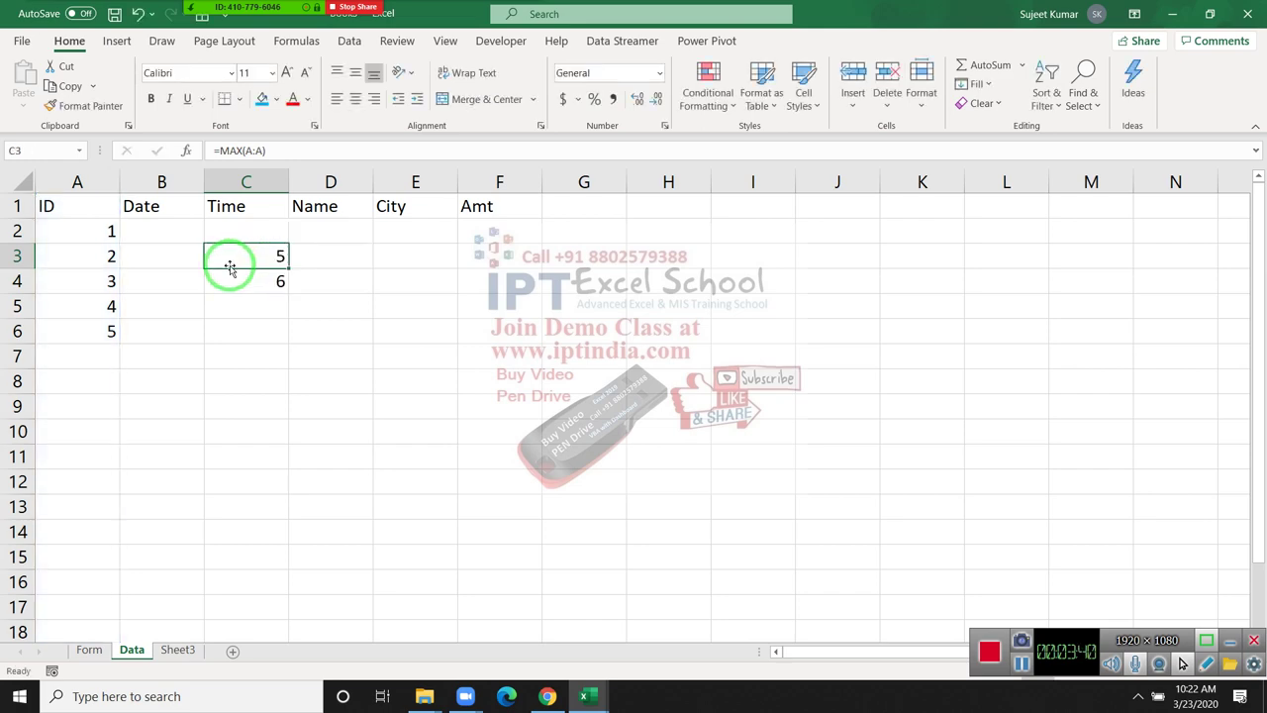
key(alt+F11)
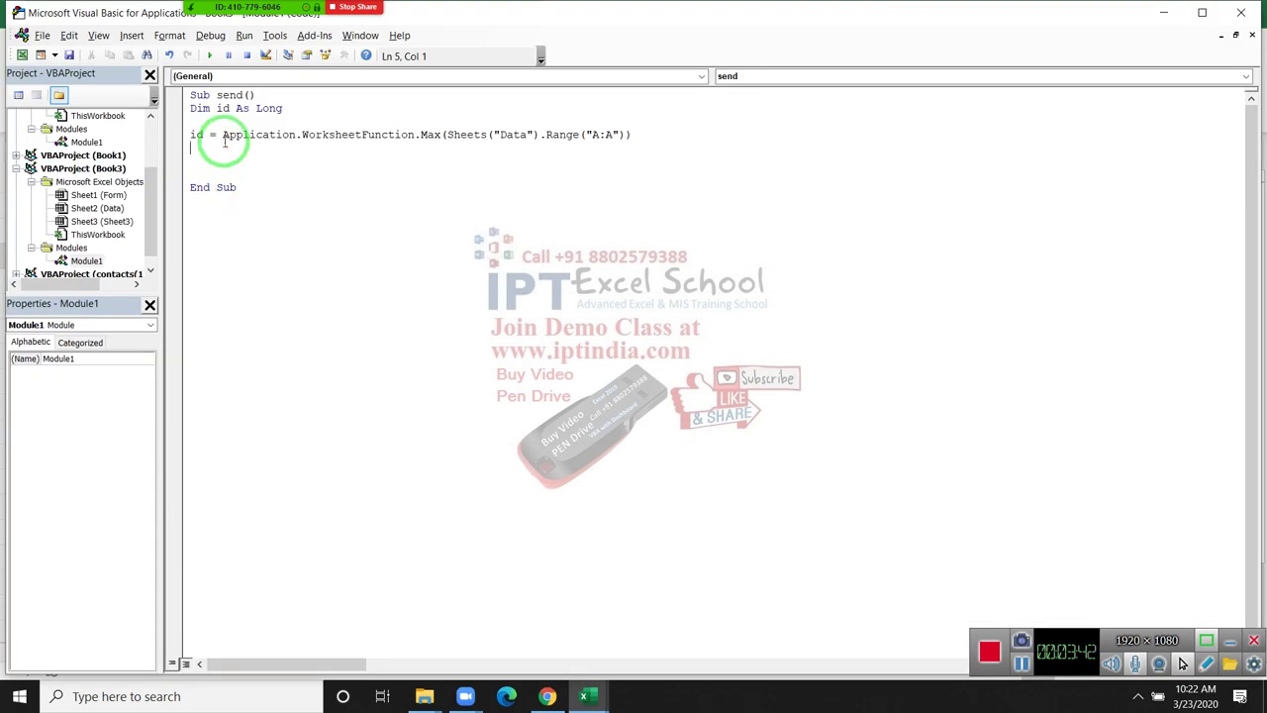
Try max, len and left on a new line below the id assignment, deleting each.
drag(221, 136, 749, 137)
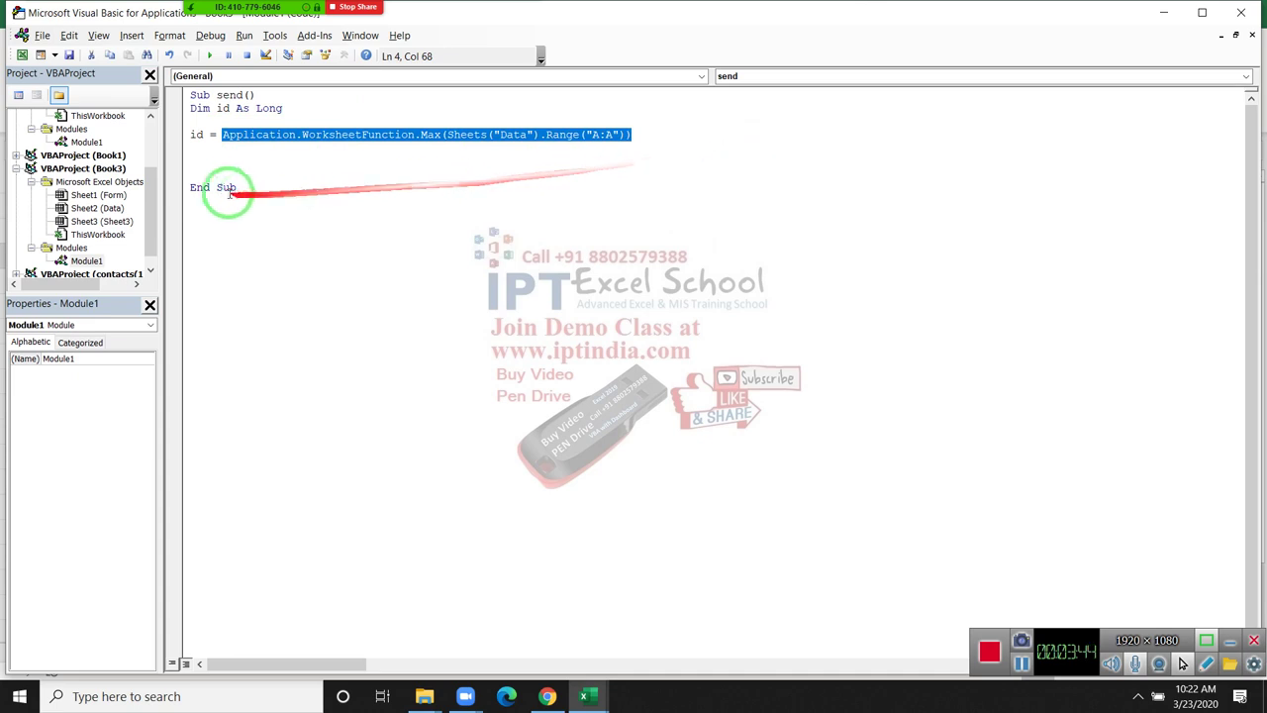
click(205, 158)
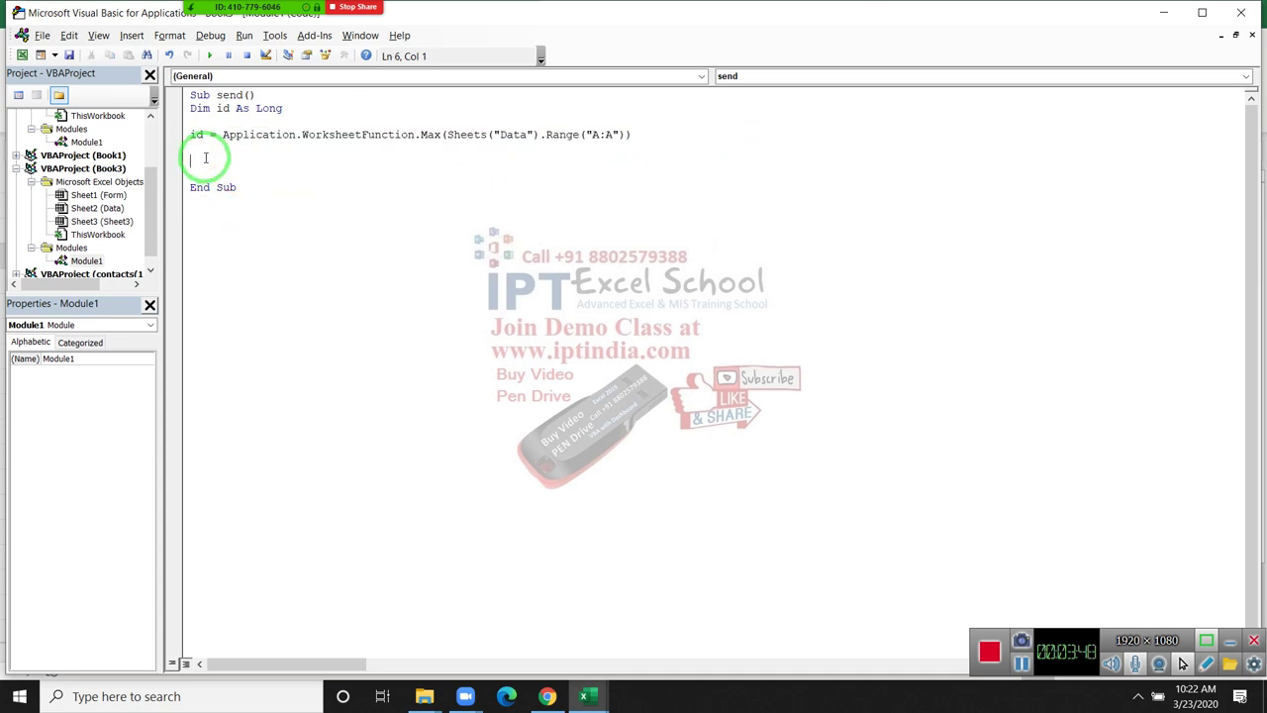
text(max)
key(BackSpace)
key(BackSpace)
key(BackSpace)
key(BackSpace)
text(en)
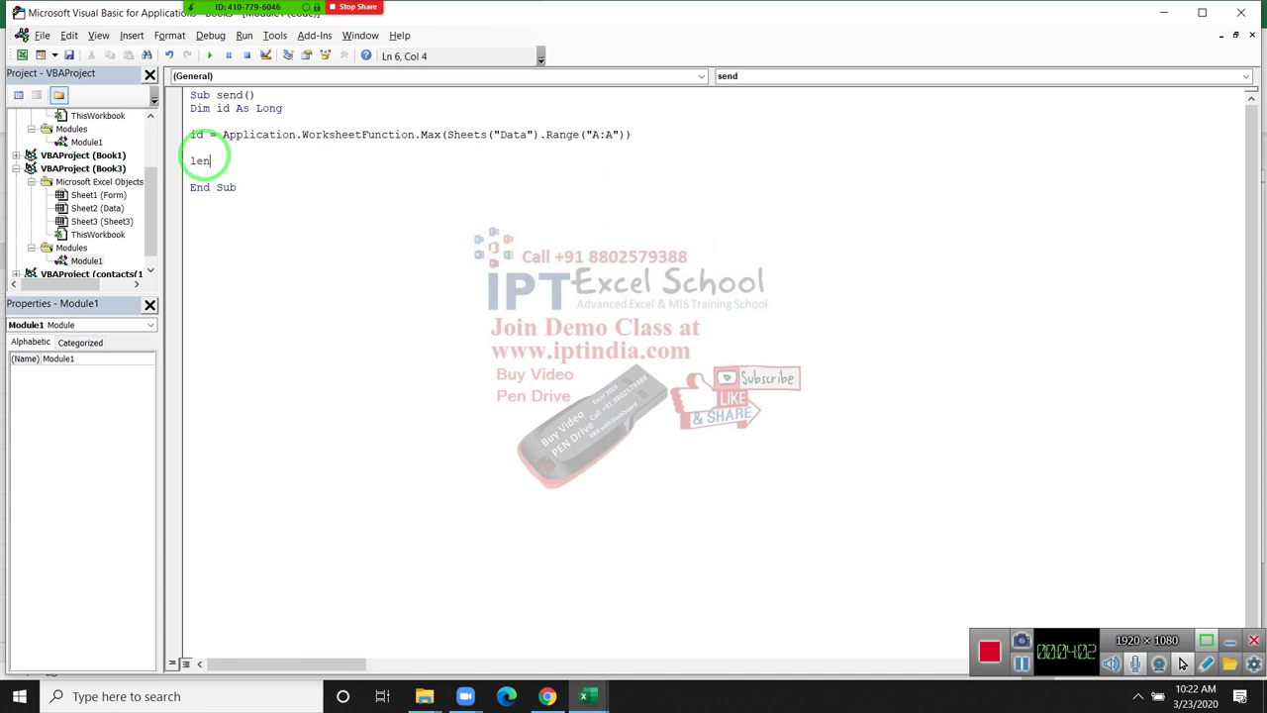
text(()
key(BackSpace)
key(BackSpace)
key(BackSpace)
key(BackSpace)
text(le)
text(ft()
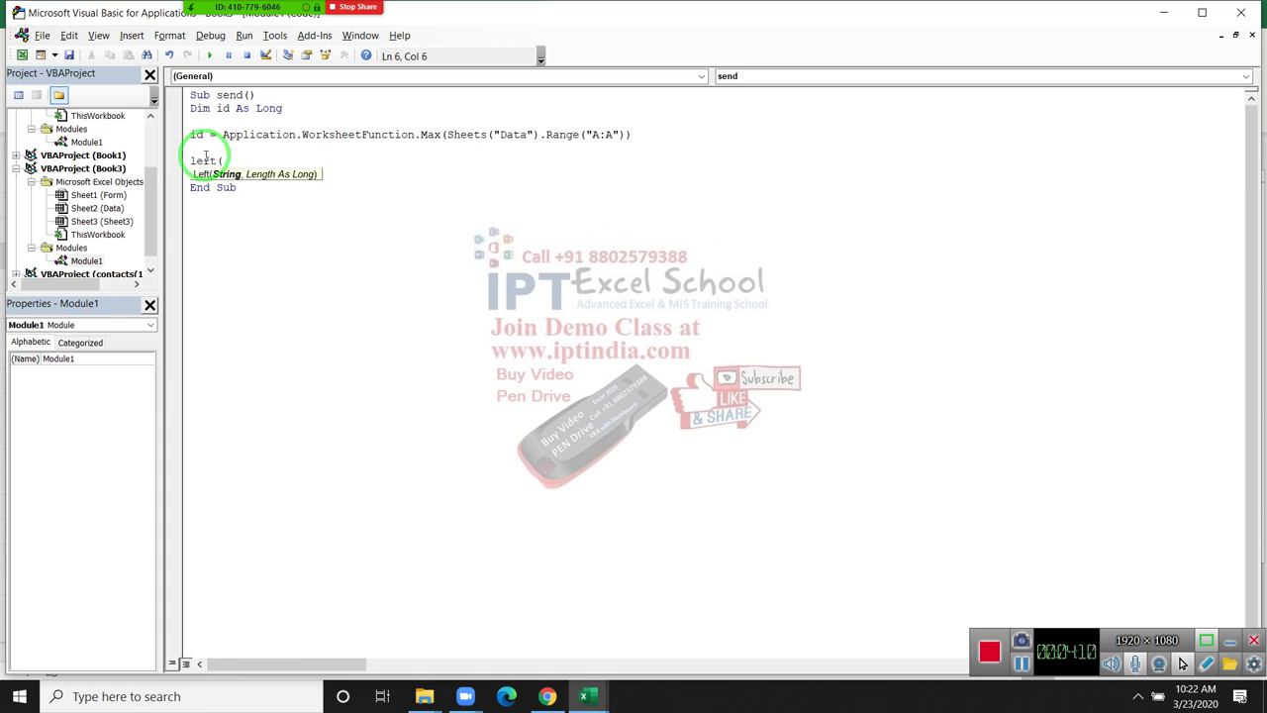
key(BackSpace)
key(BackSpace)
key(BackSpace)
key(BackSpace)
key(BackSpace)
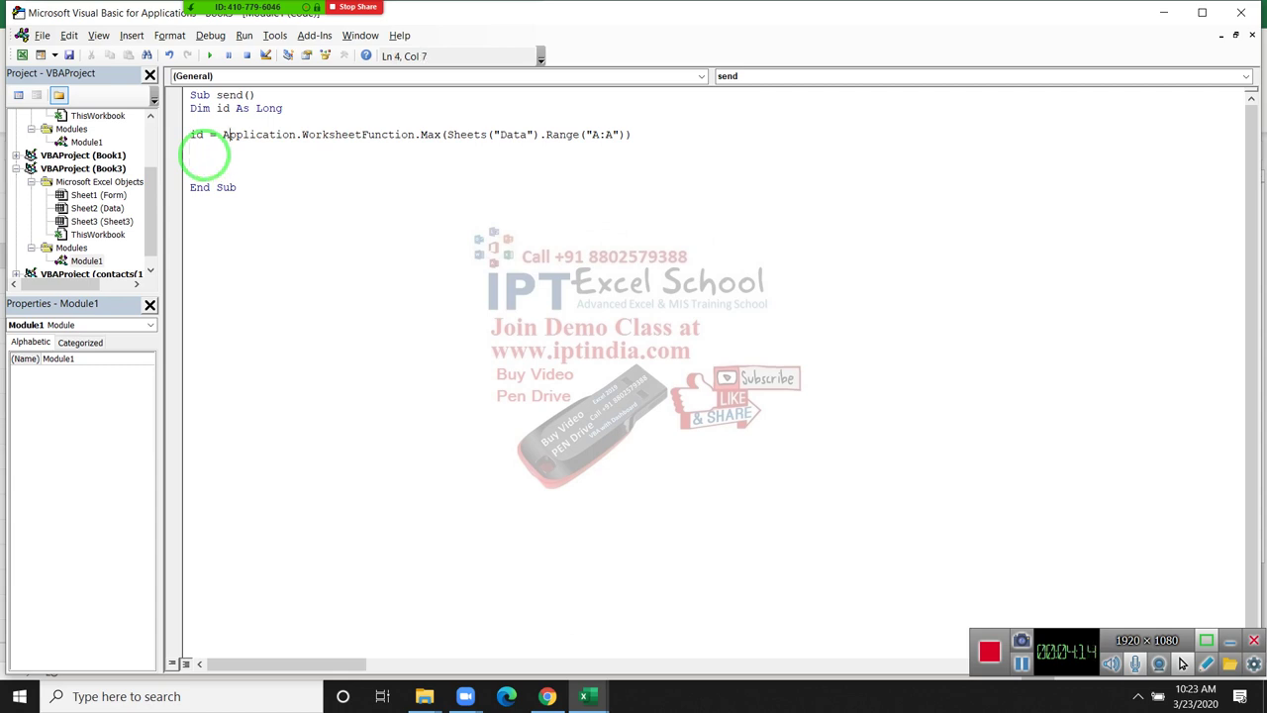
Select the id assignment and Dim id As Long lines, then clear the selection.
key(Home)
key(shift+Down)
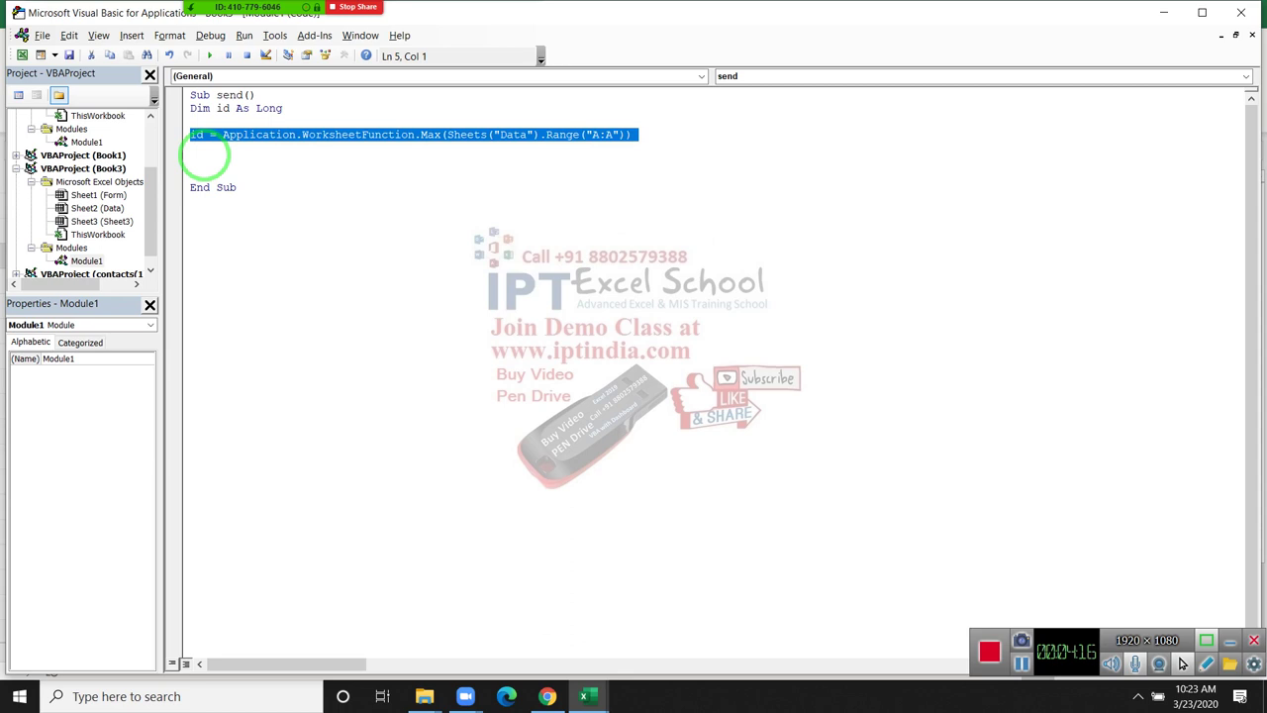
key(Up)
key(Up)
key(Up)
key(shift+Down)
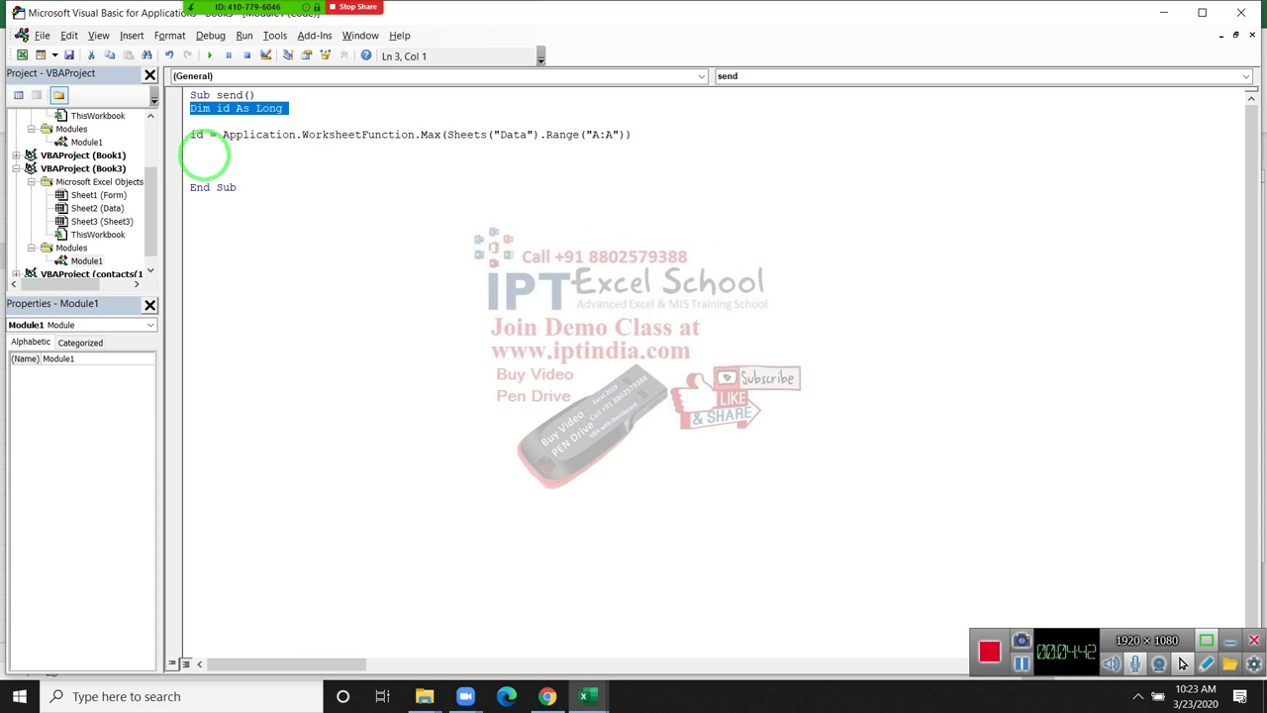
key(Right)
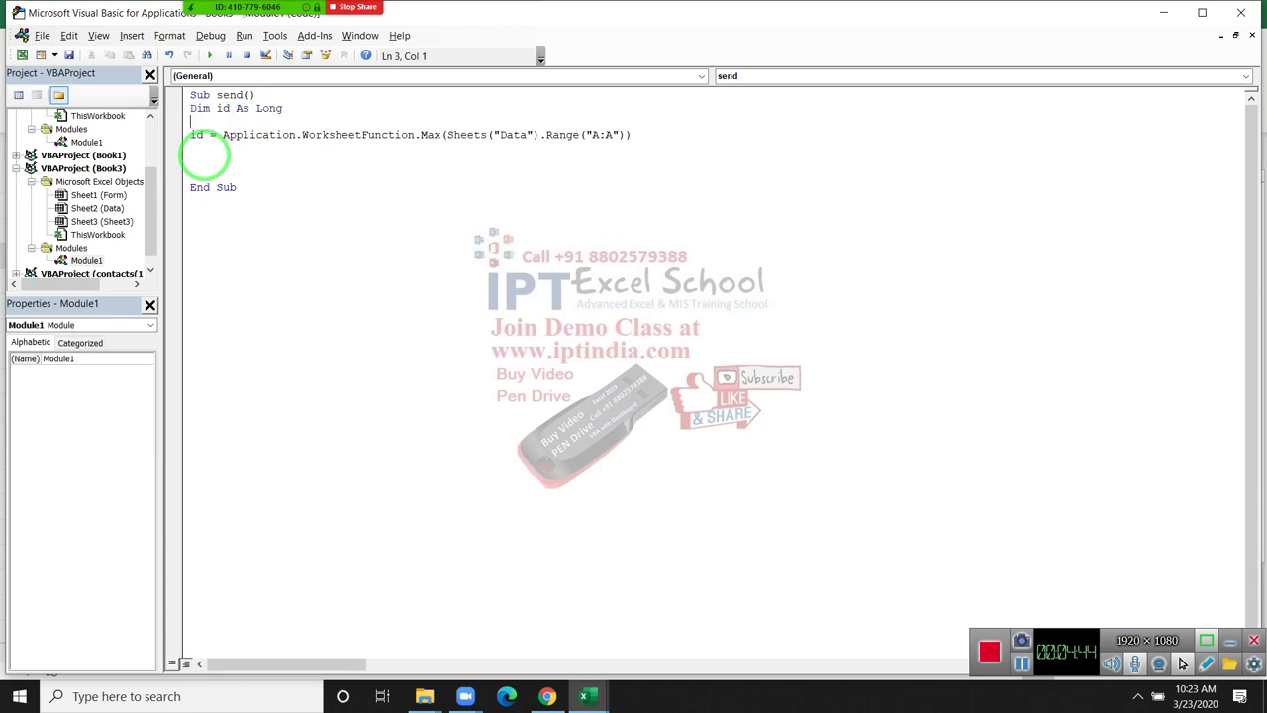
Clear the old test IDs and times in A2:D7 of the Data sheet.
key(alt+F11)
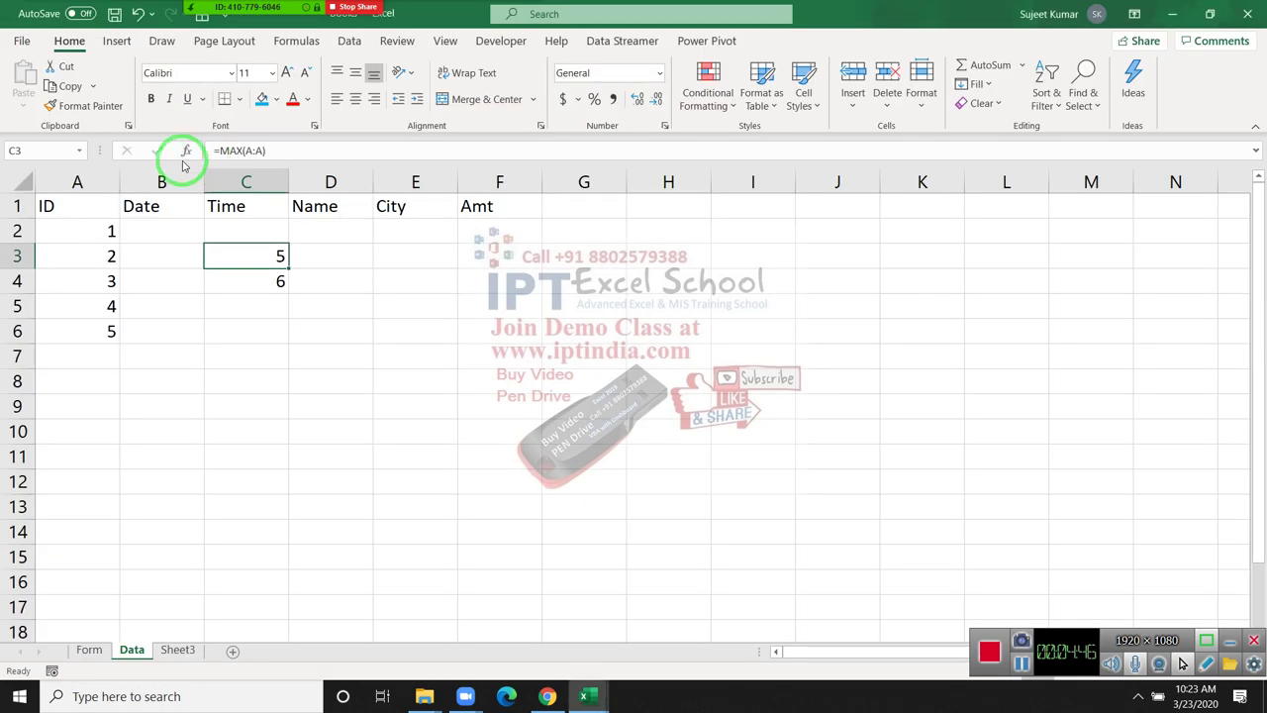
drag(99, 230, 374, 364)
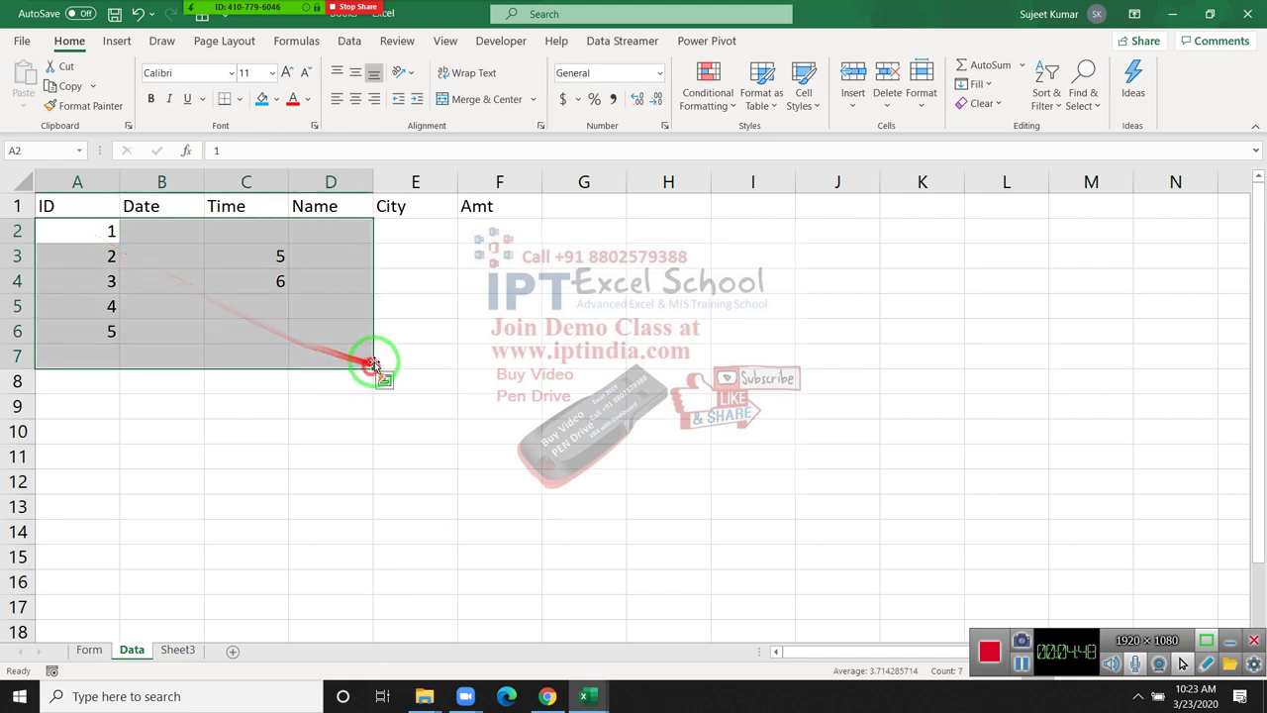
key(Delete)
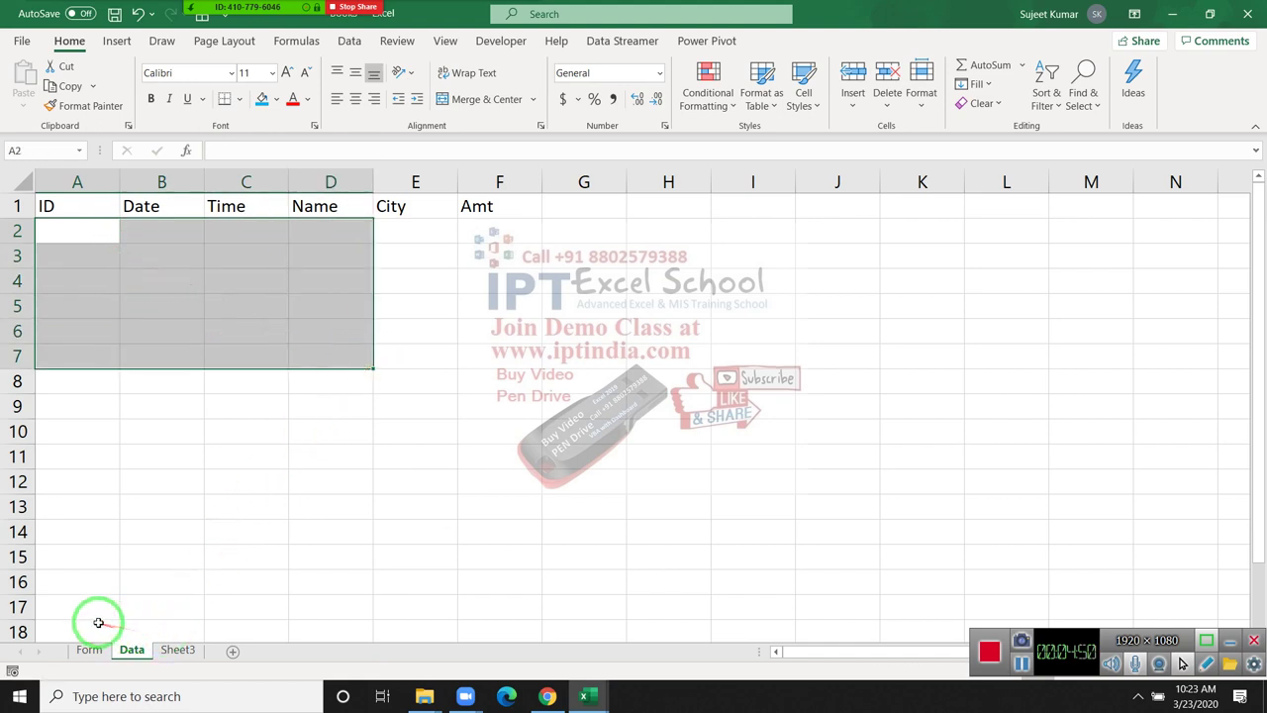
Jump to A65000 via the Name Box, return to the top, and enter test ID 1 in A2.
click(96, 626)
click(41, 150)
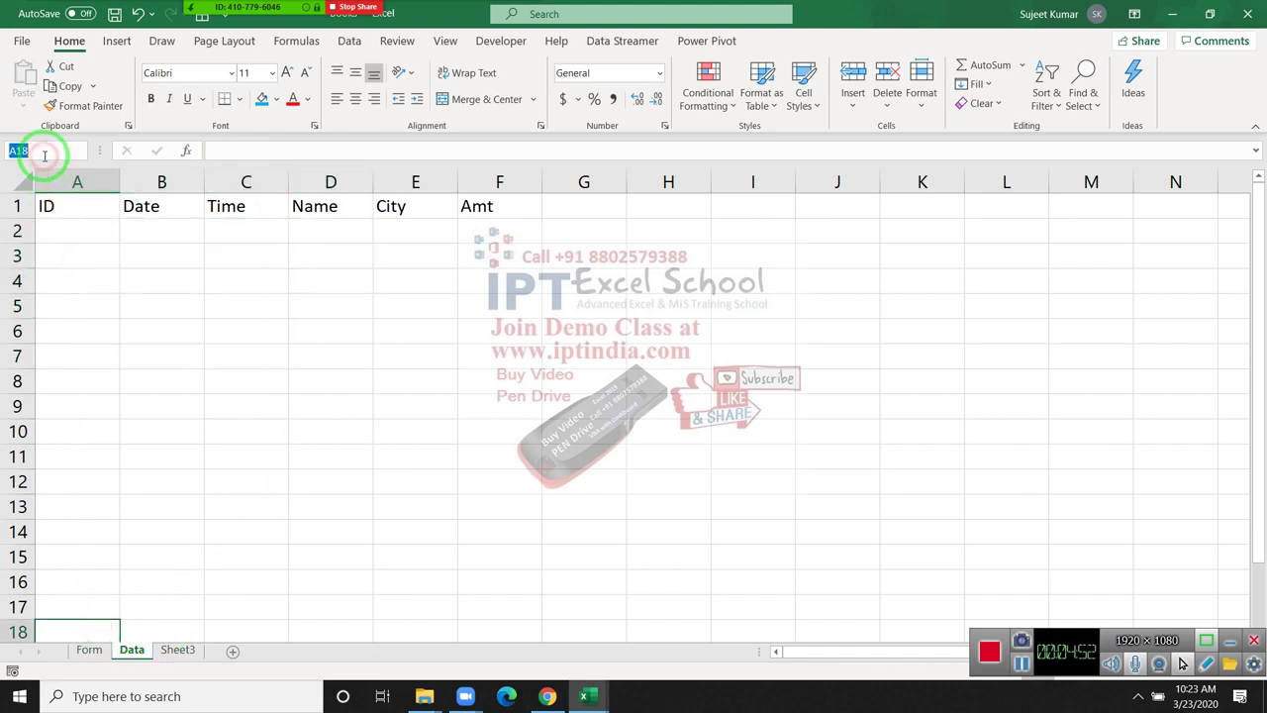
text(a65000)
key(Return)
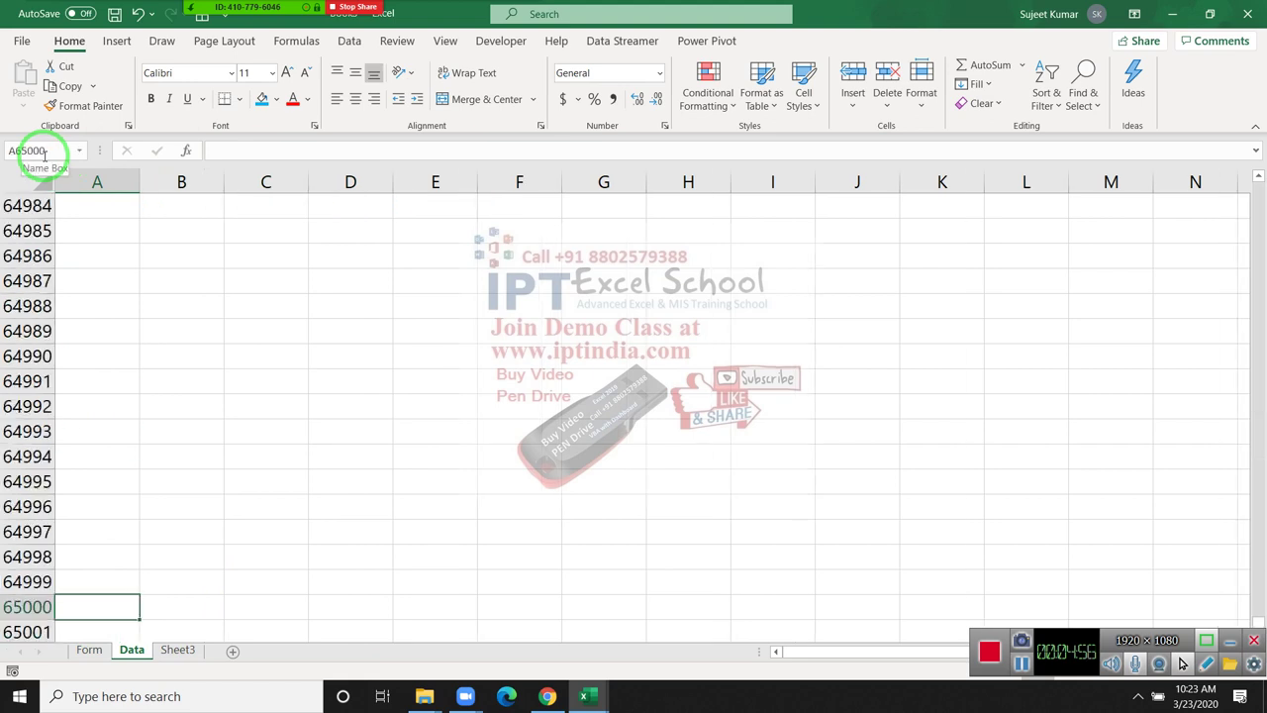
key(ctrl+Home)
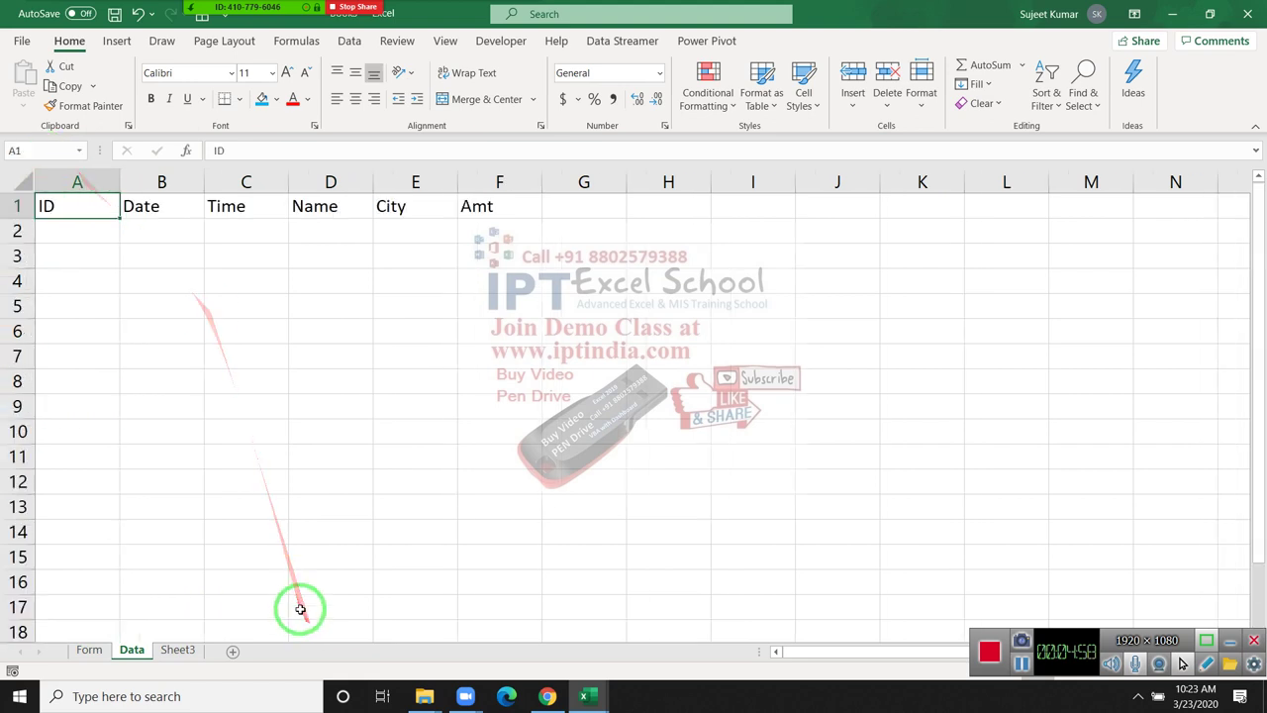
key(Down)
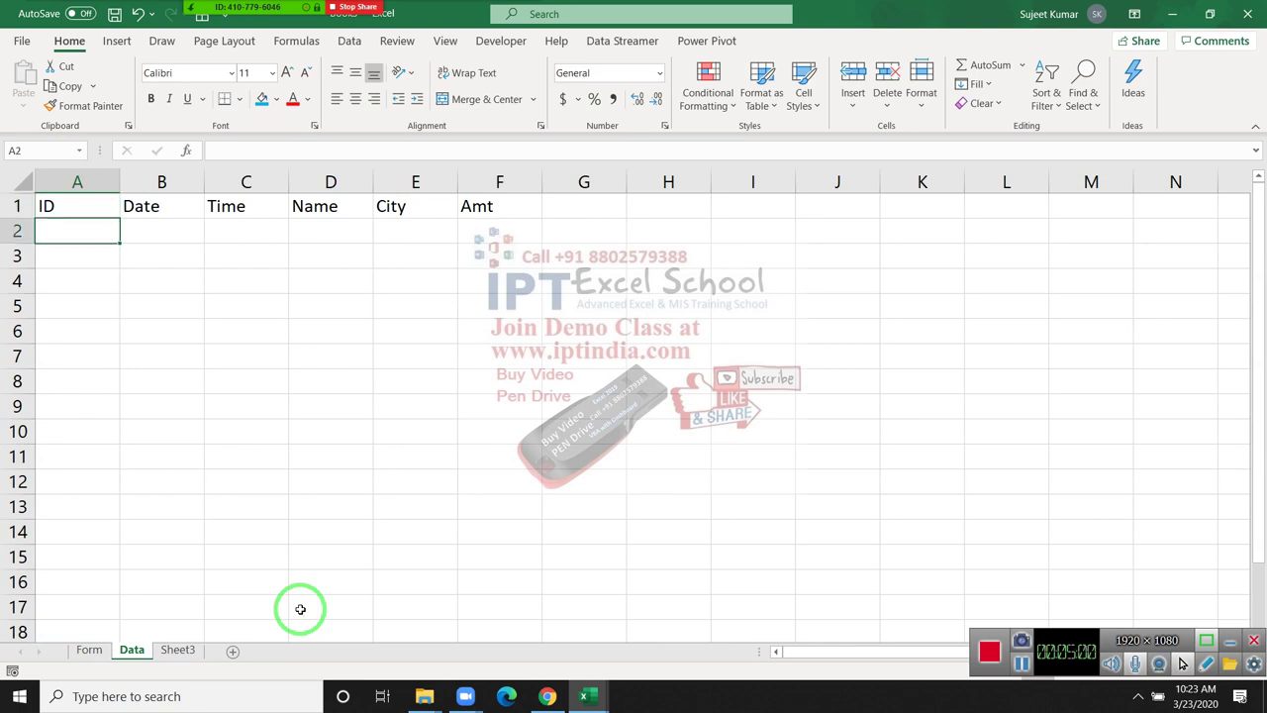
text(1)
key(Return)
key(Up)
key(alt+F11)
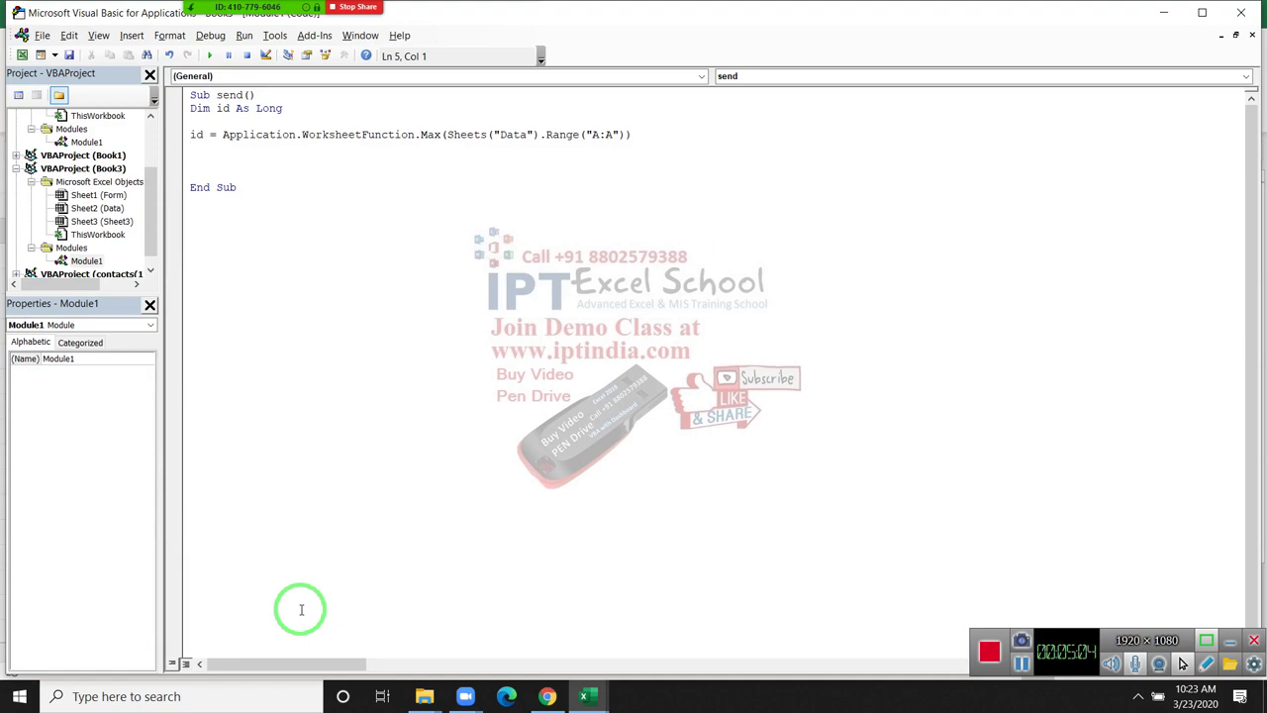
Add the line Range("A65000").End(xlUp).Offset(1, 0).Value = id + 1 to the send macro.
key(Return)
text(range)
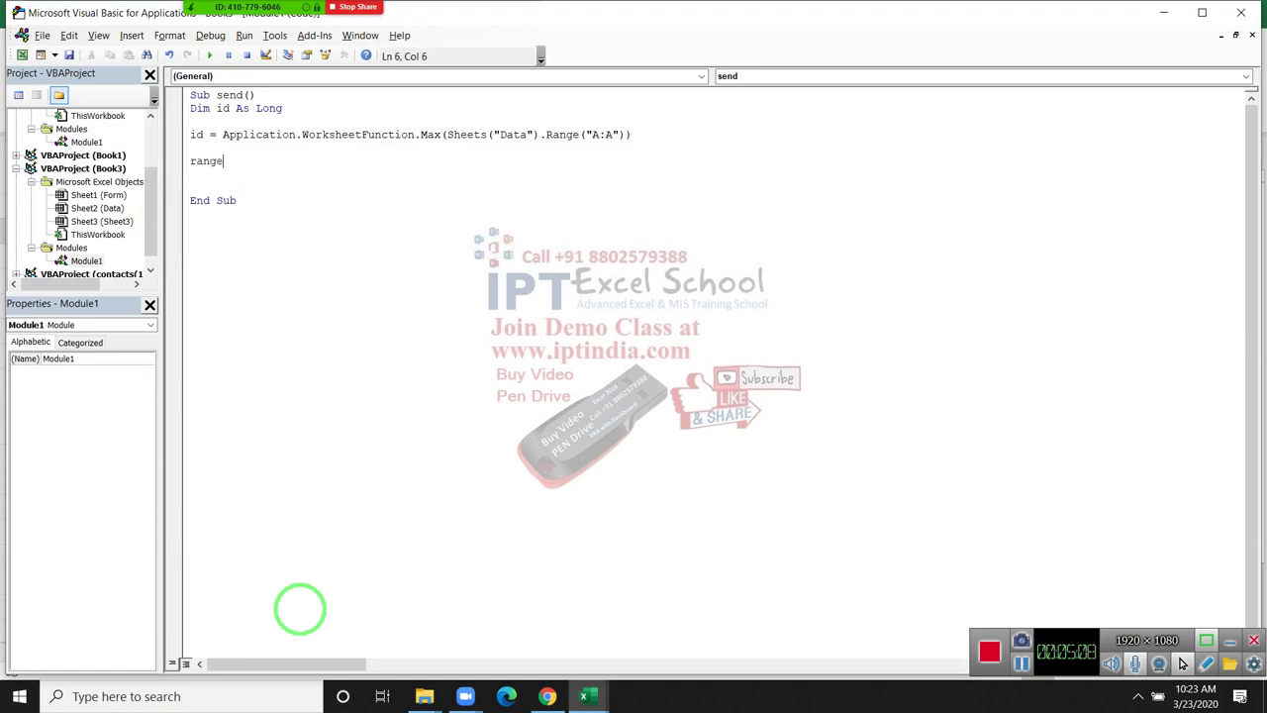
text(("A)
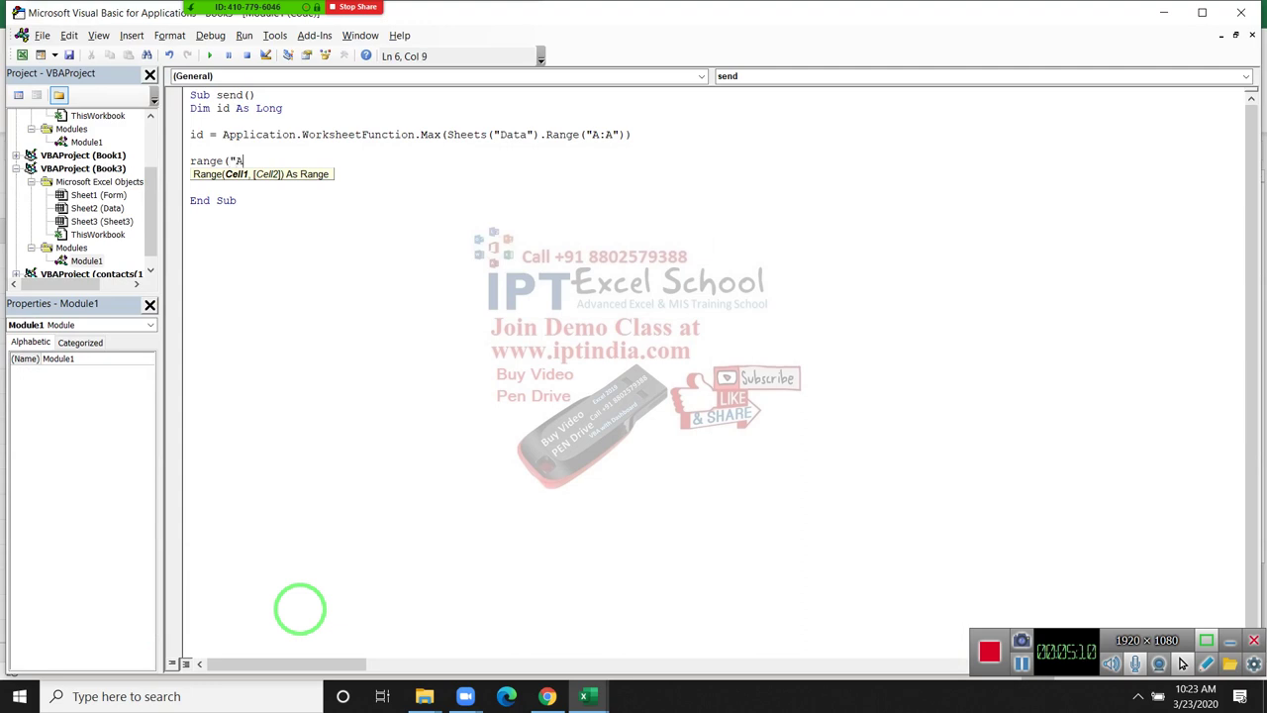
text(65000")
text().En)
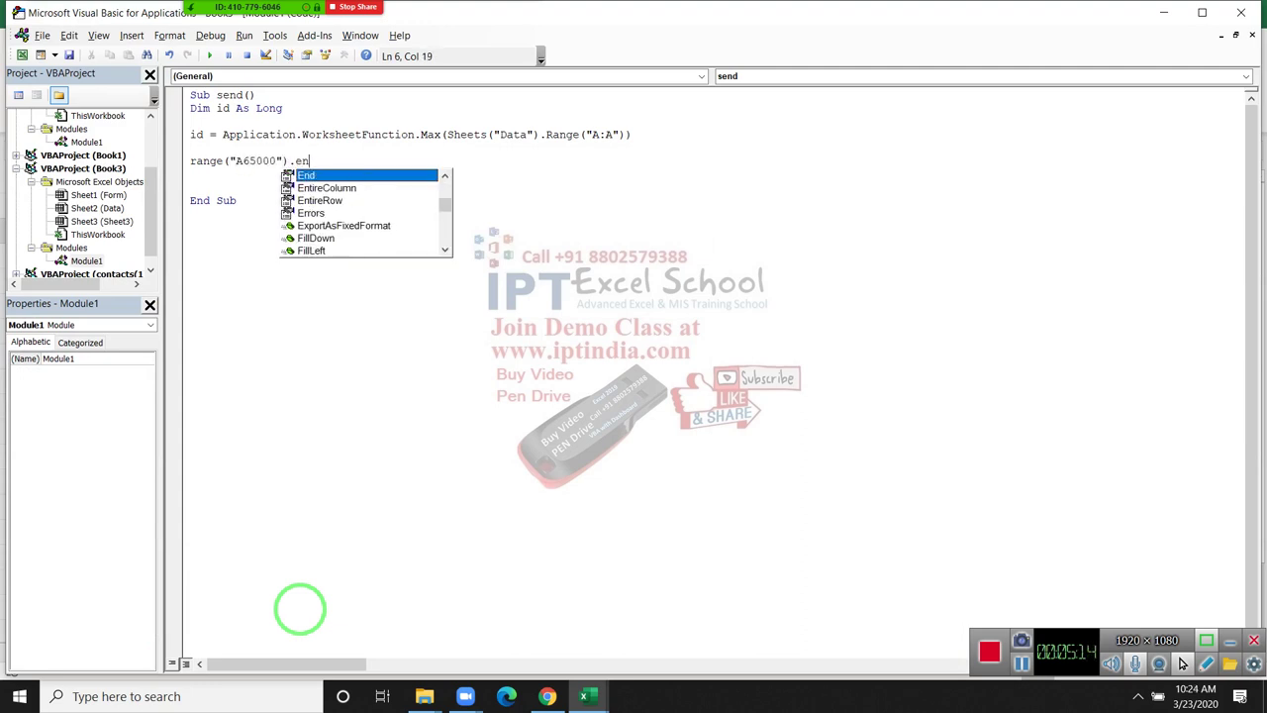
text(d()
key(Down)
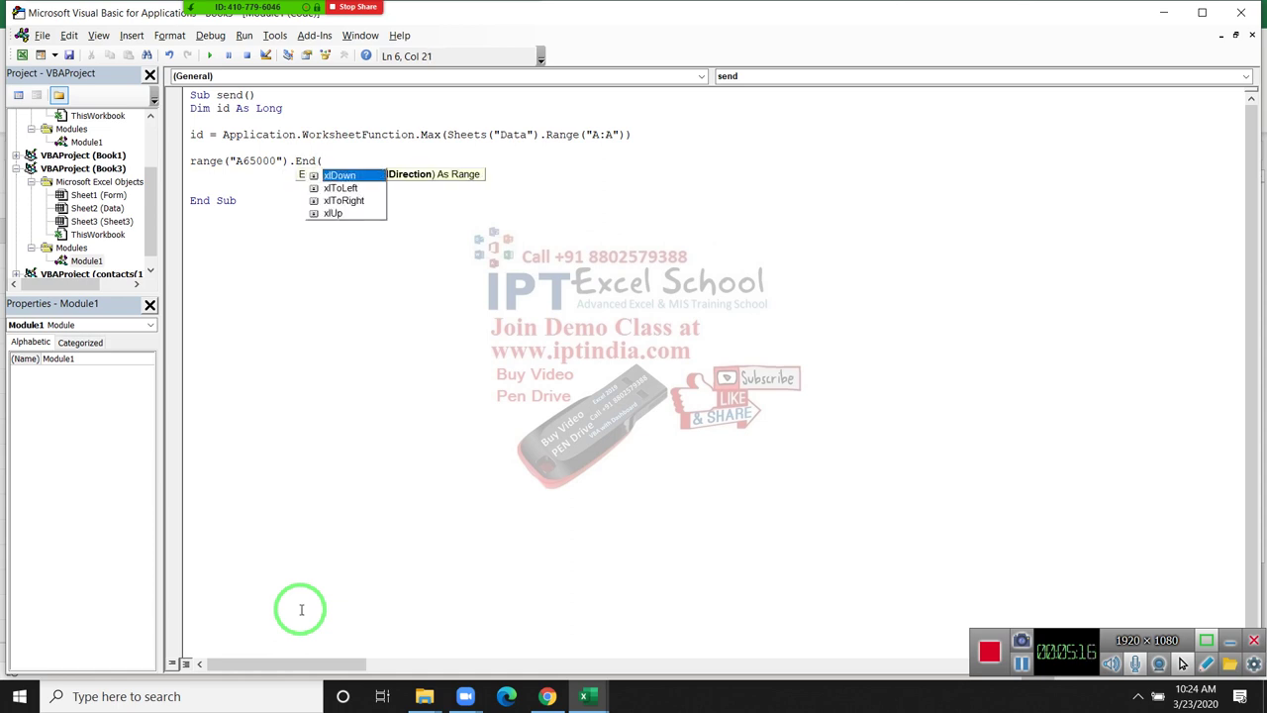
key(Down)
key(Down)
key(Down)
key(Tab)
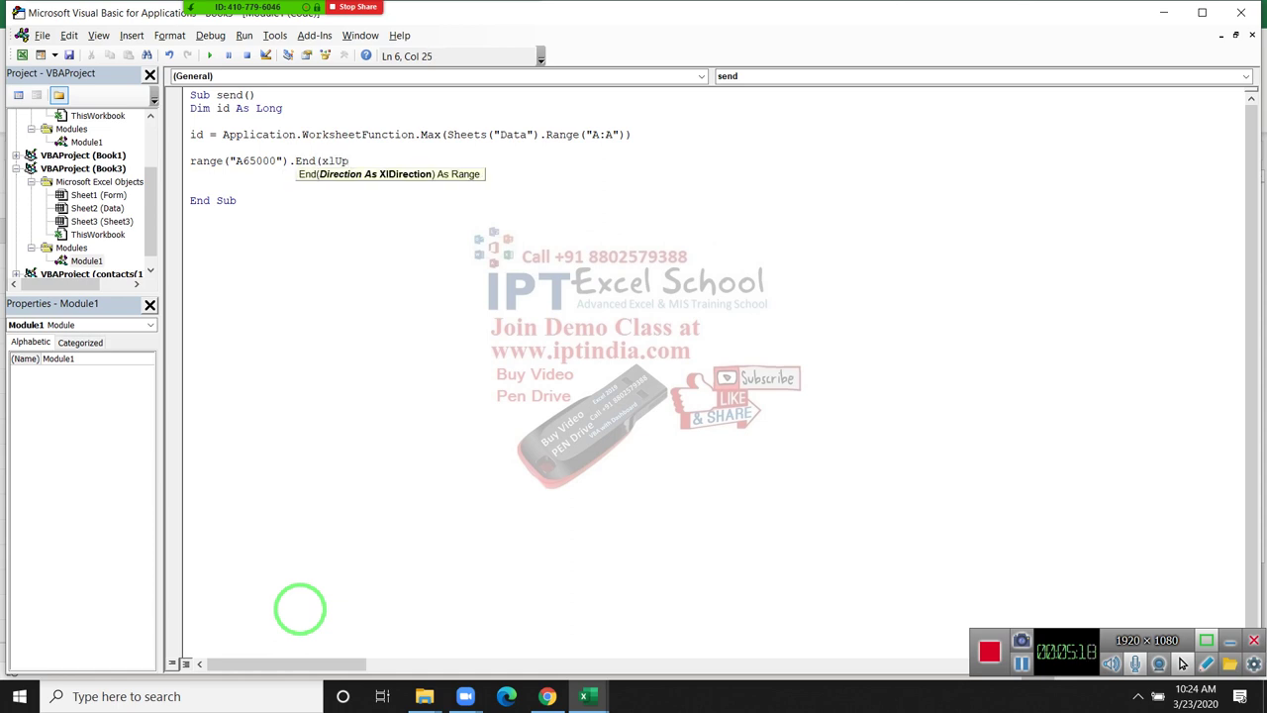
text().of)
key(Tab)
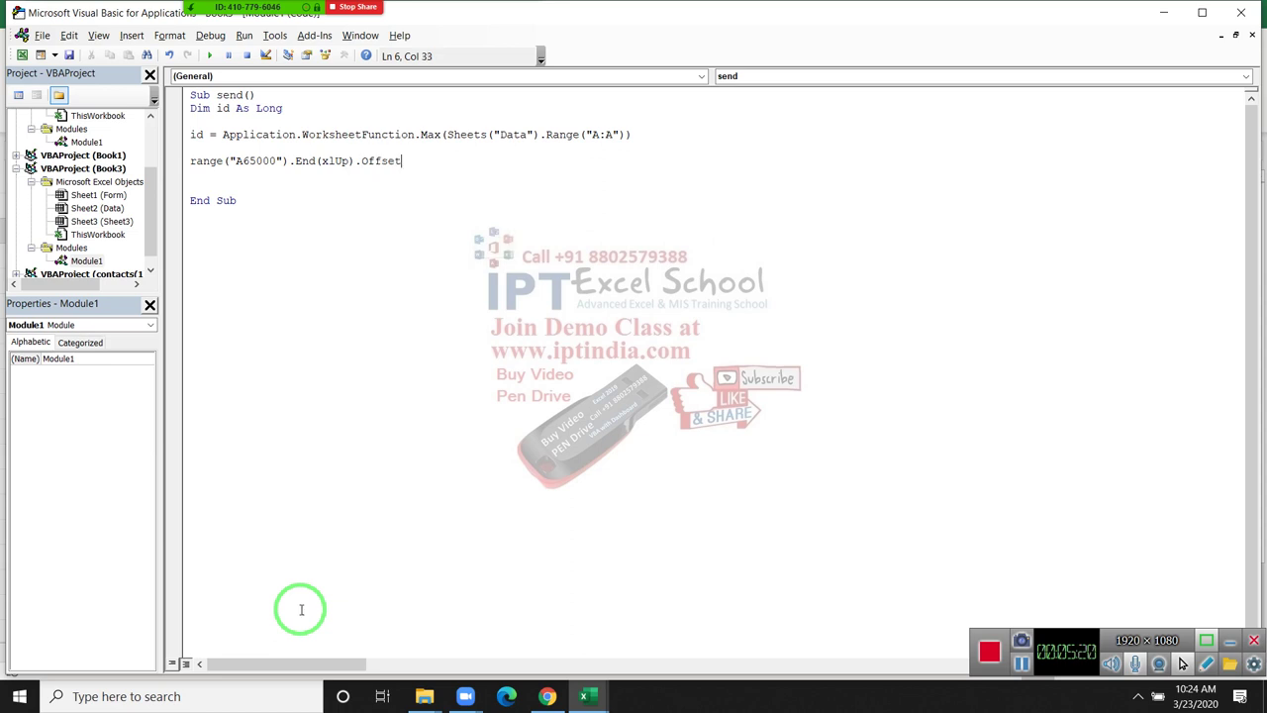
text((1,0)
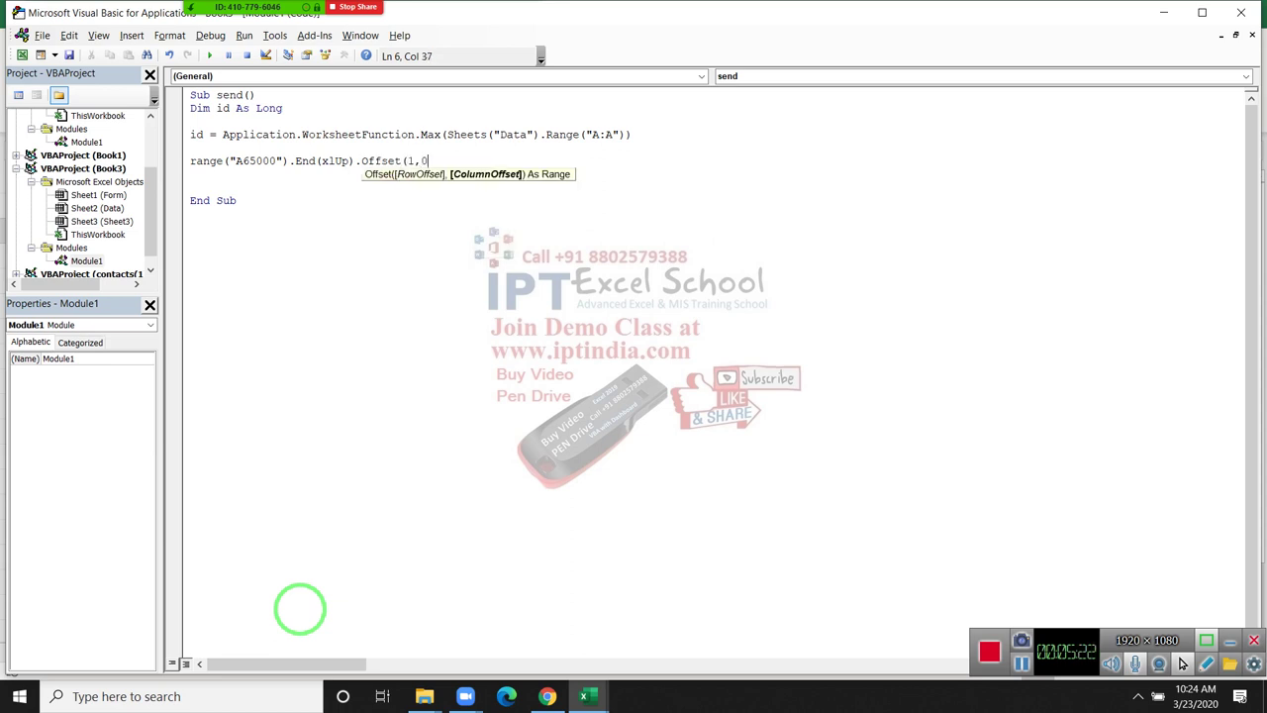
text().v)
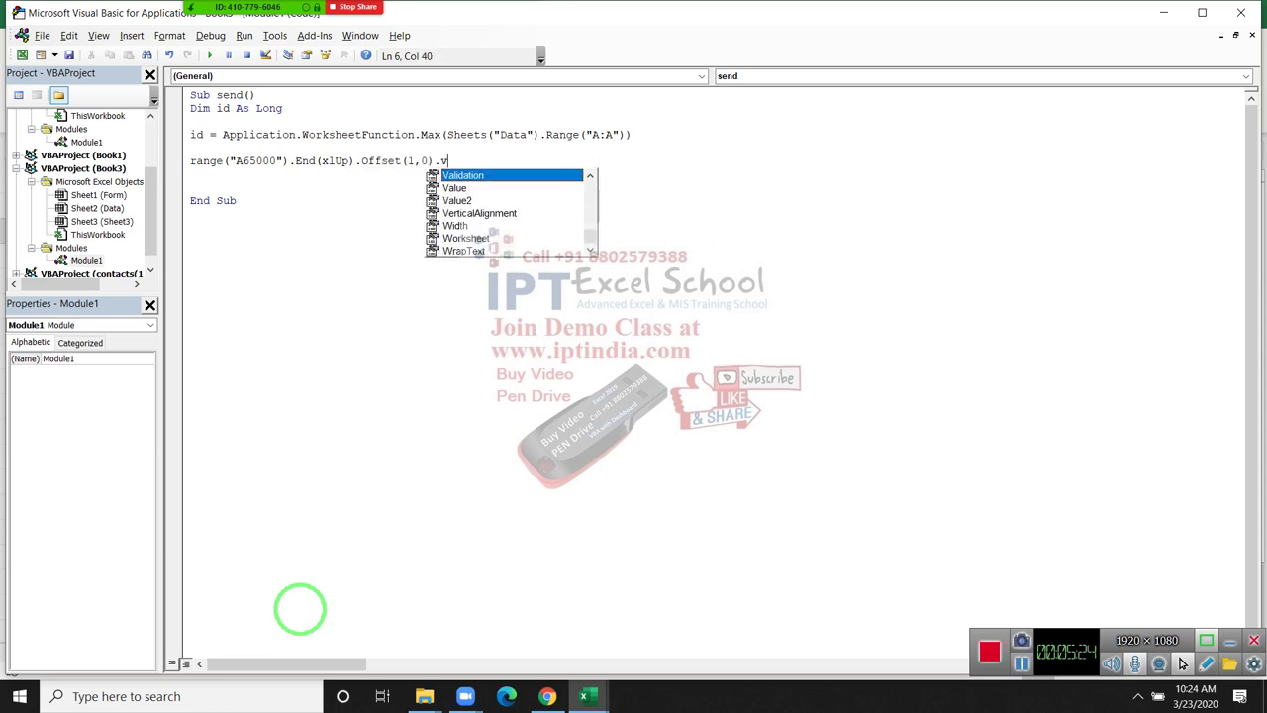
key(Tab)
text(i)
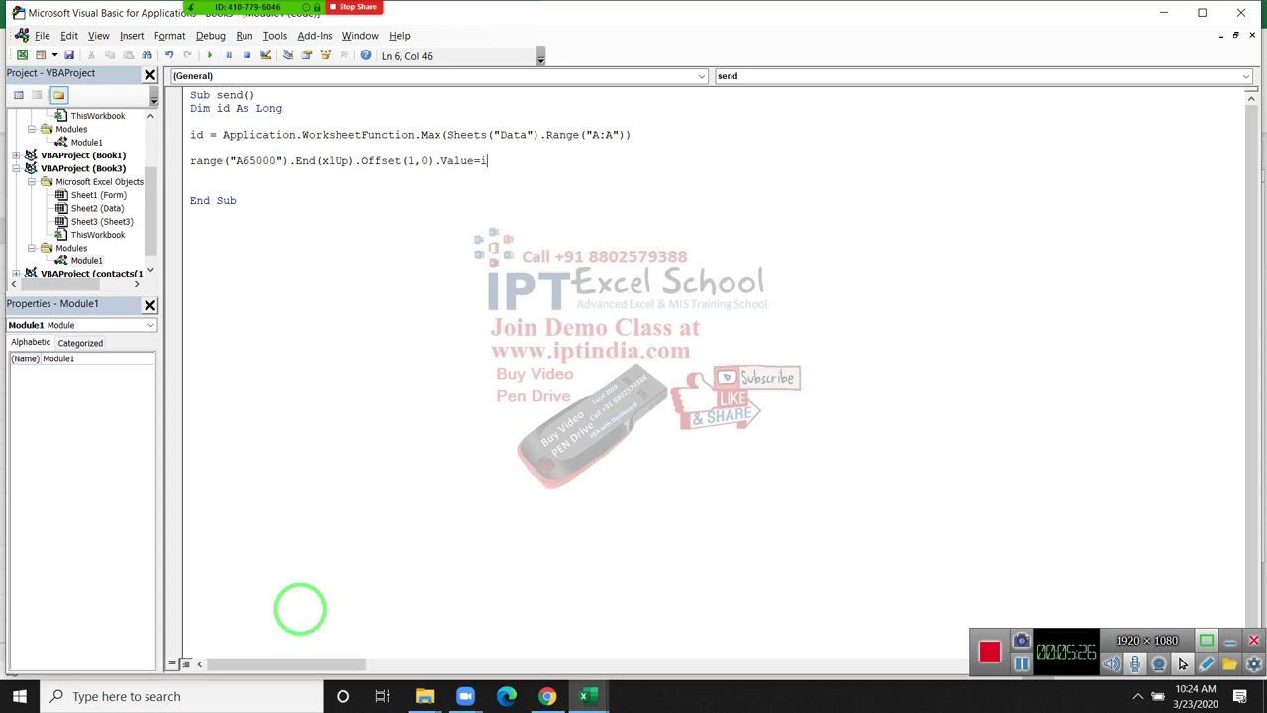
text(d + 1)
key(Return)
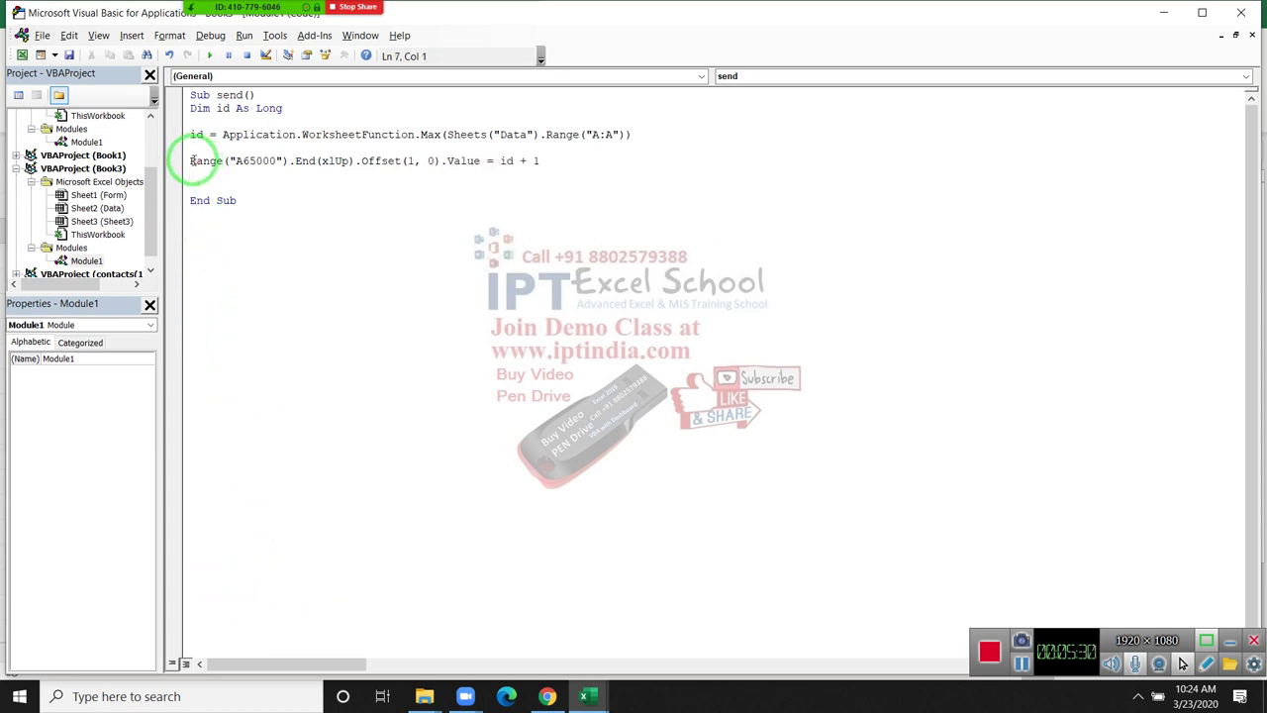
key(alt+F11)
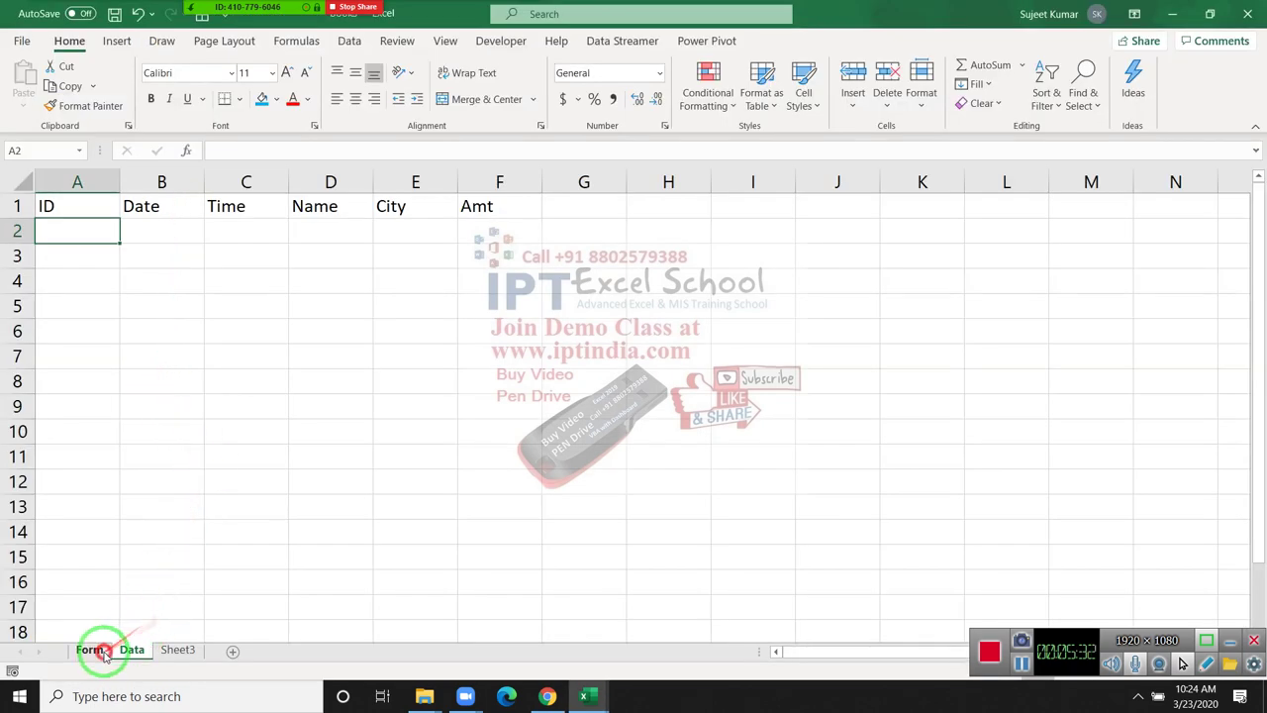
Look over the Form and Data sheets, then return to the macro code.
click(89, 650)
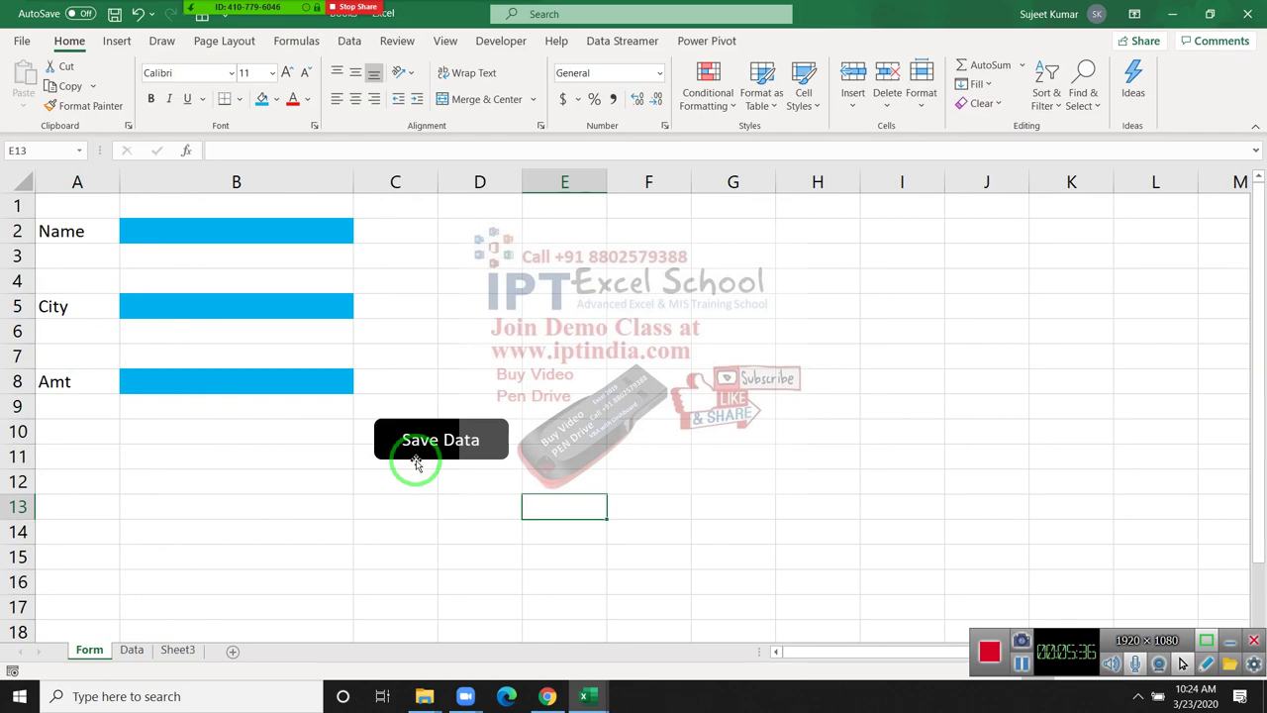
mouse_move(416, 463)
mouse_down()
mouse_move(201, 220)
mouse_move(353, 458)
mouse_up()
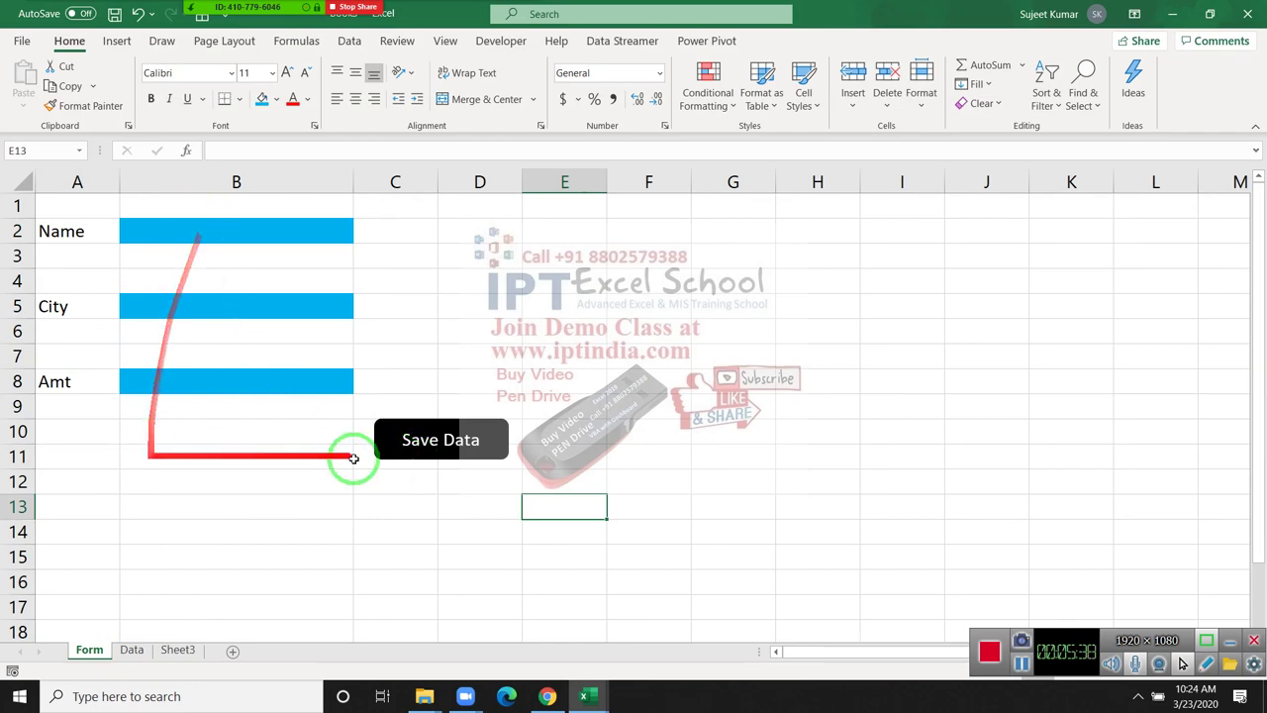
click(134, 649)
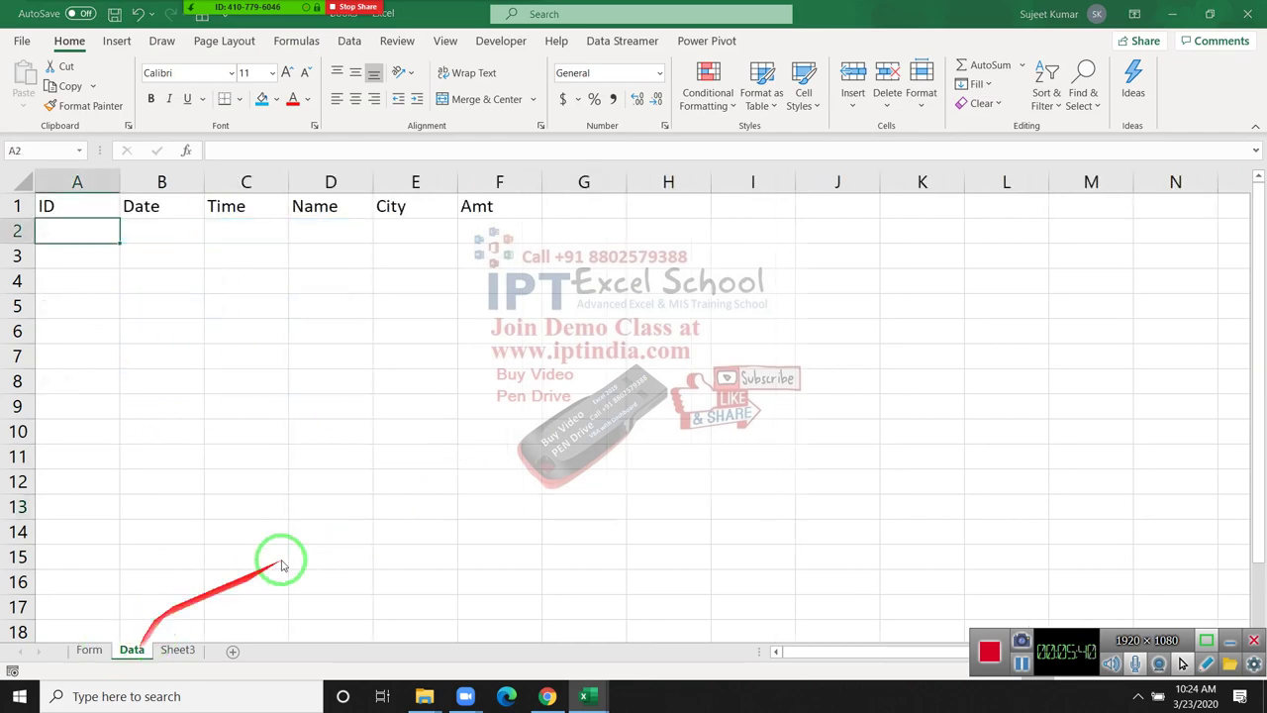
key(alt+F11)
Prefix the write line's Range("A65000") with Sheets("Data"). copied from the id line.
drag(449, 134, 548, 134)
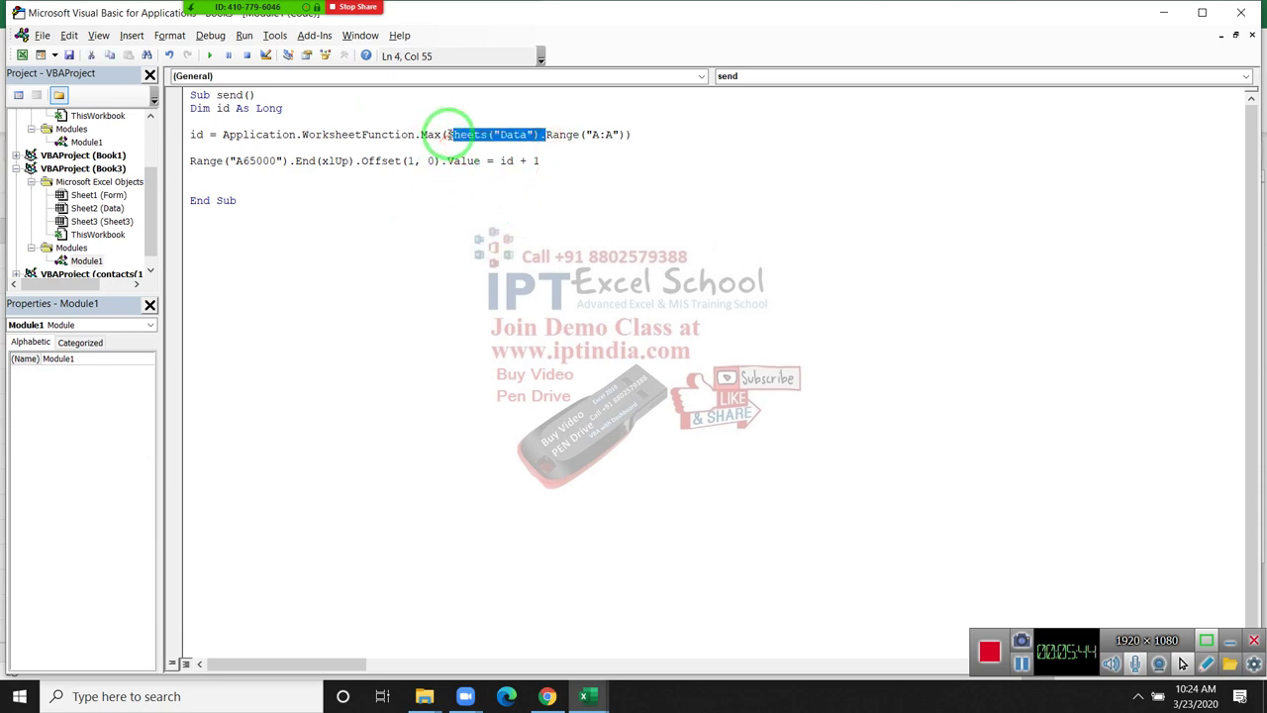
drag(448, 134, 545, 134)
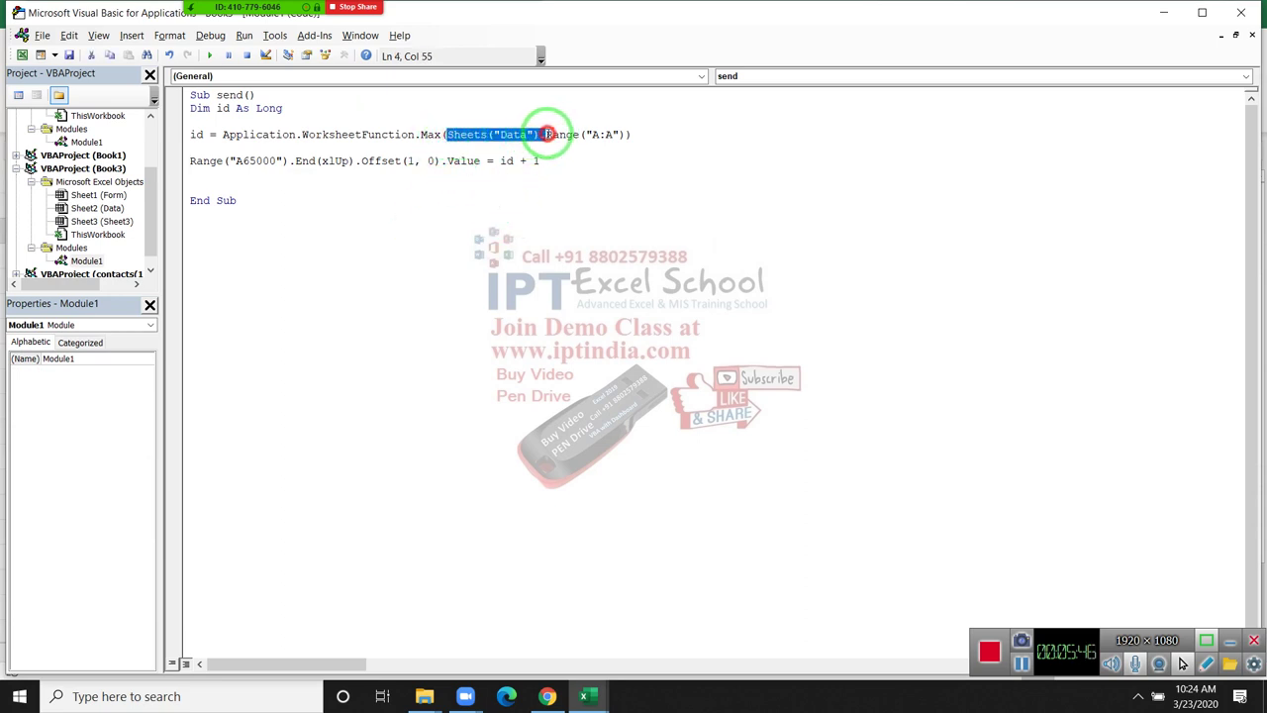
key(ctrl+c)
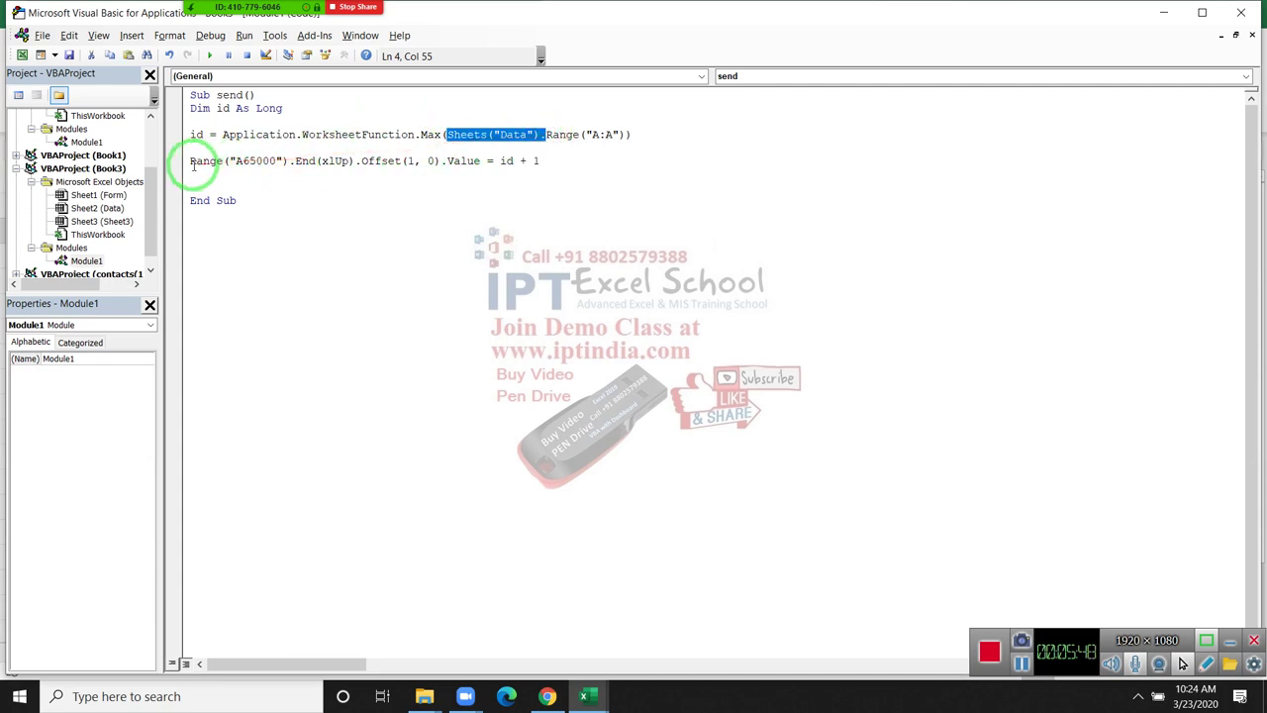
click(188, 160)
key(ctrl+v)
click(227, 176)
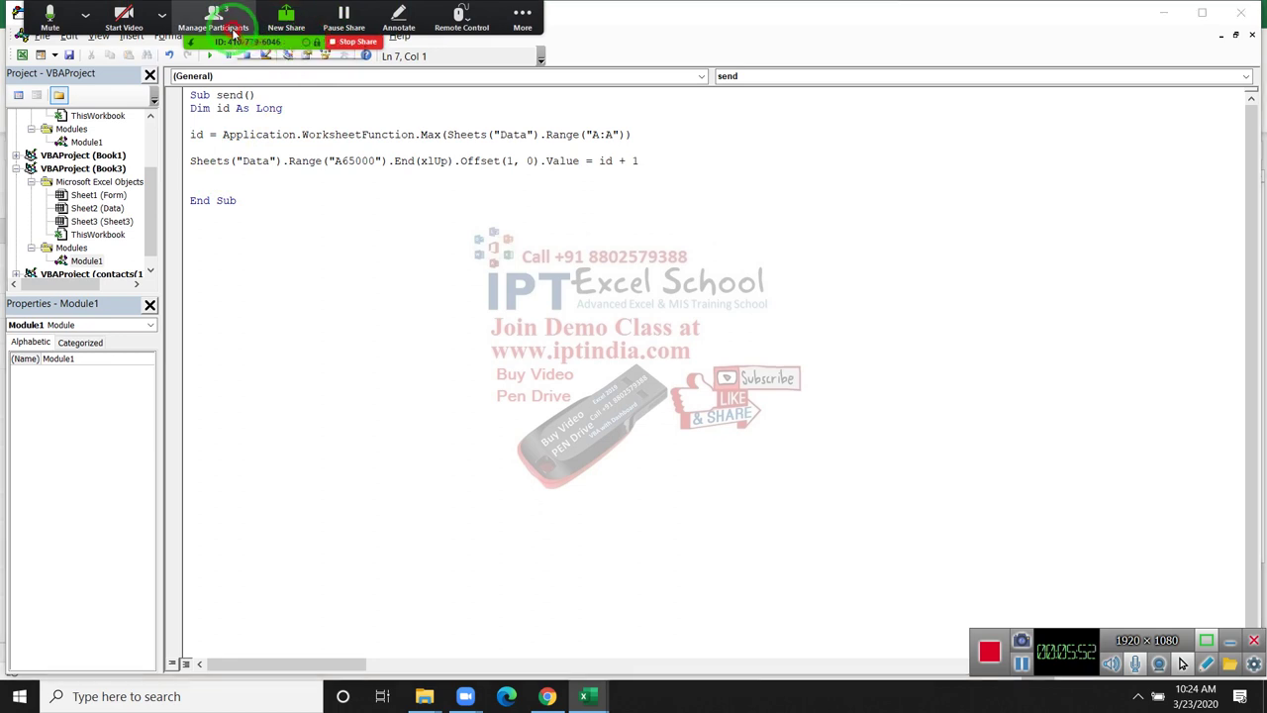
Mute both meeting participants in Zoom and close the Participants list.
click(216, 20)
click(690, 313)
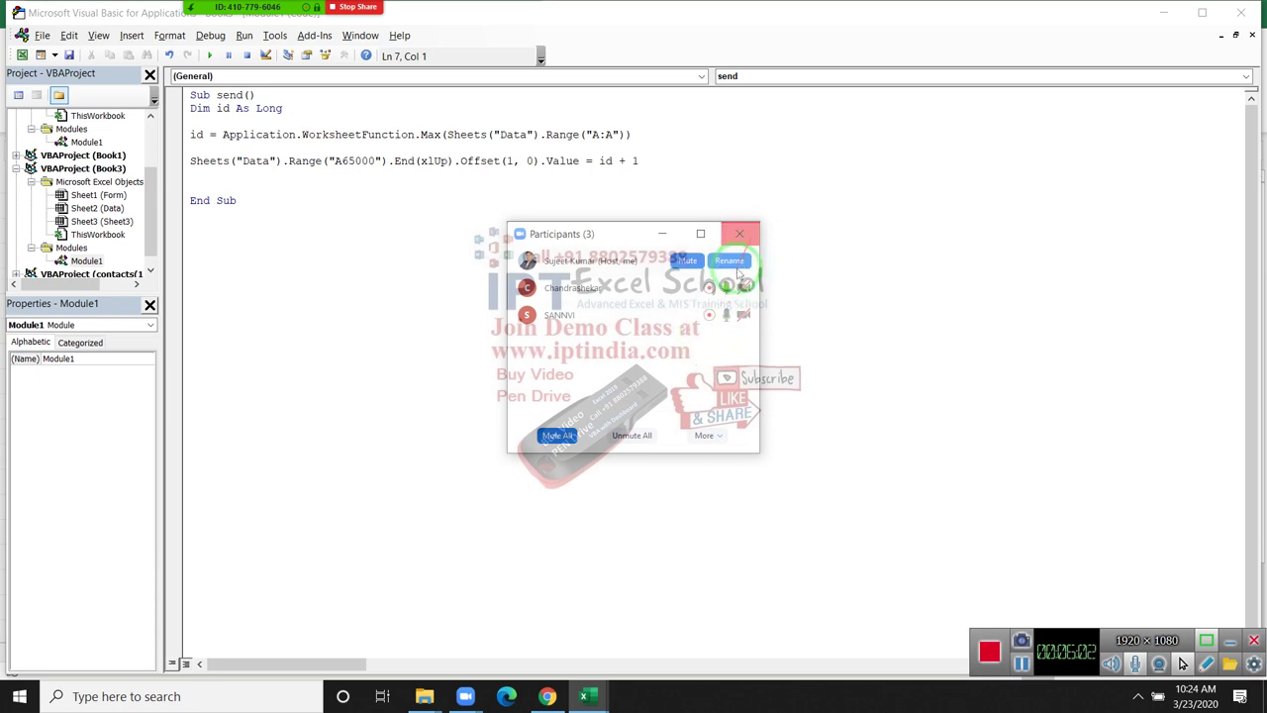
click(696, 288)
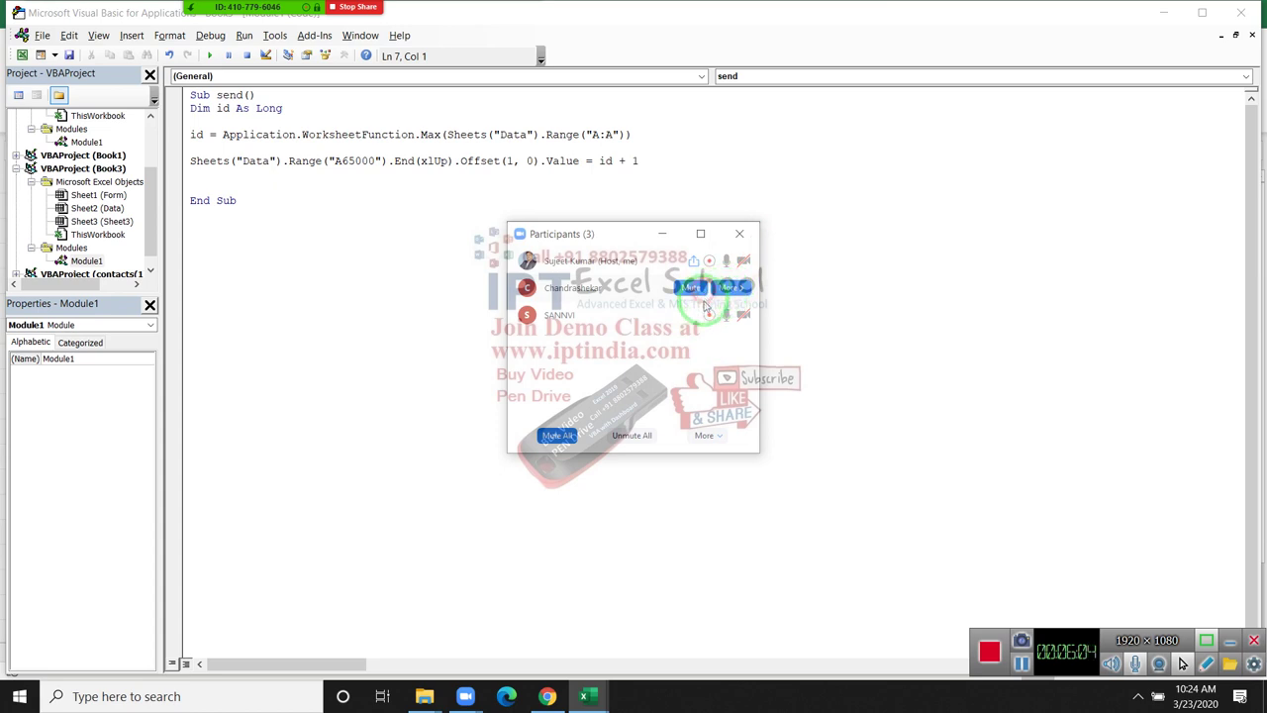
click(693, 313)
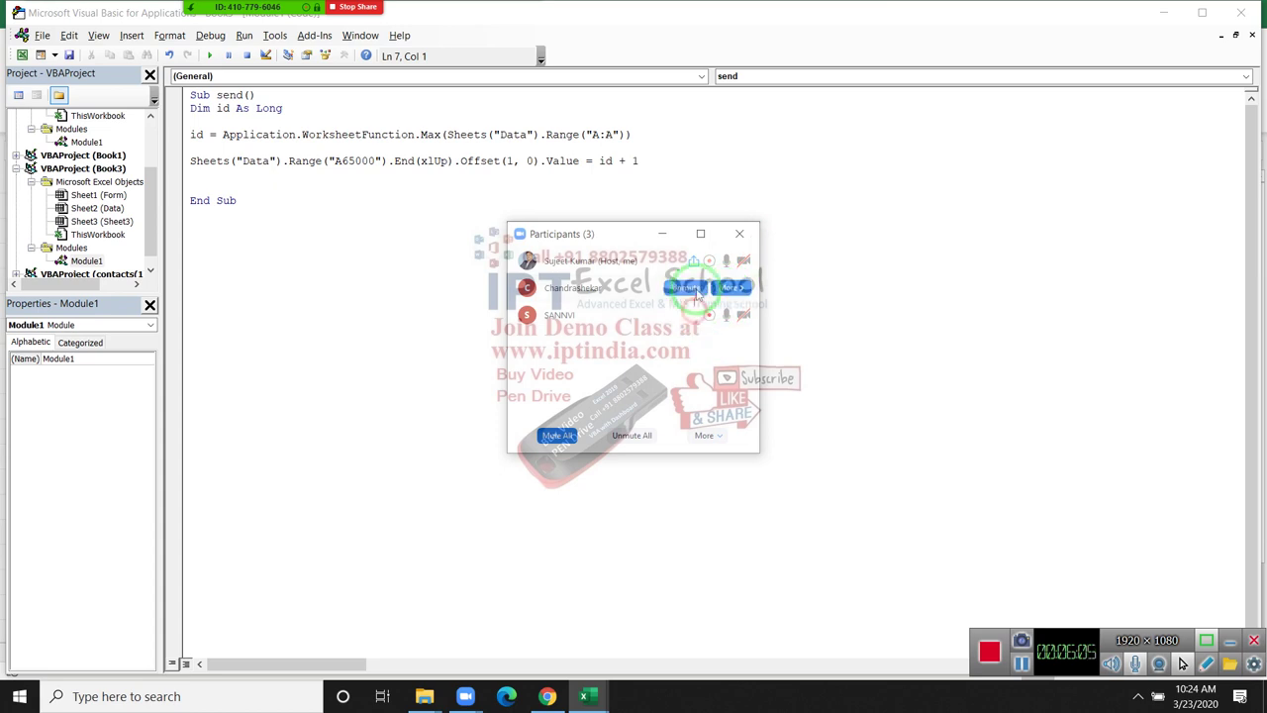
click(742, 234)
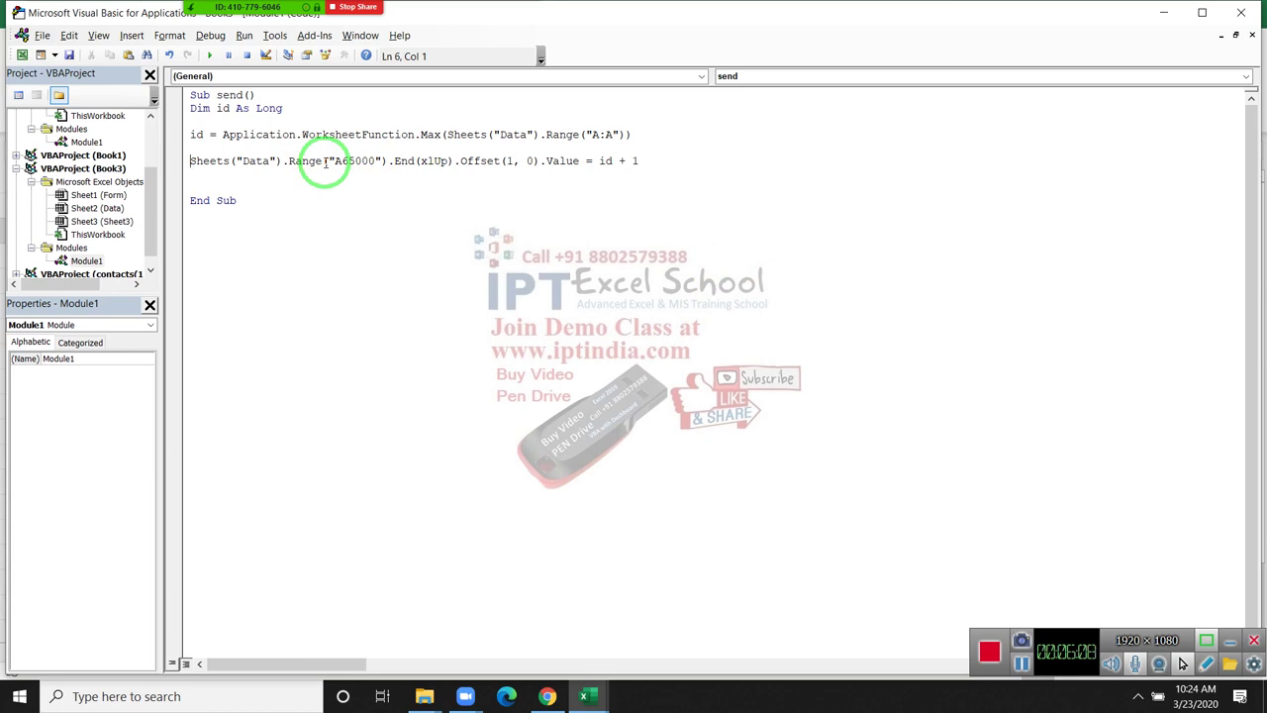
Duplicate the Sheets("Data") append line directly below itself.
key(shift+Down)
key(Right)
key(ctrl+v)
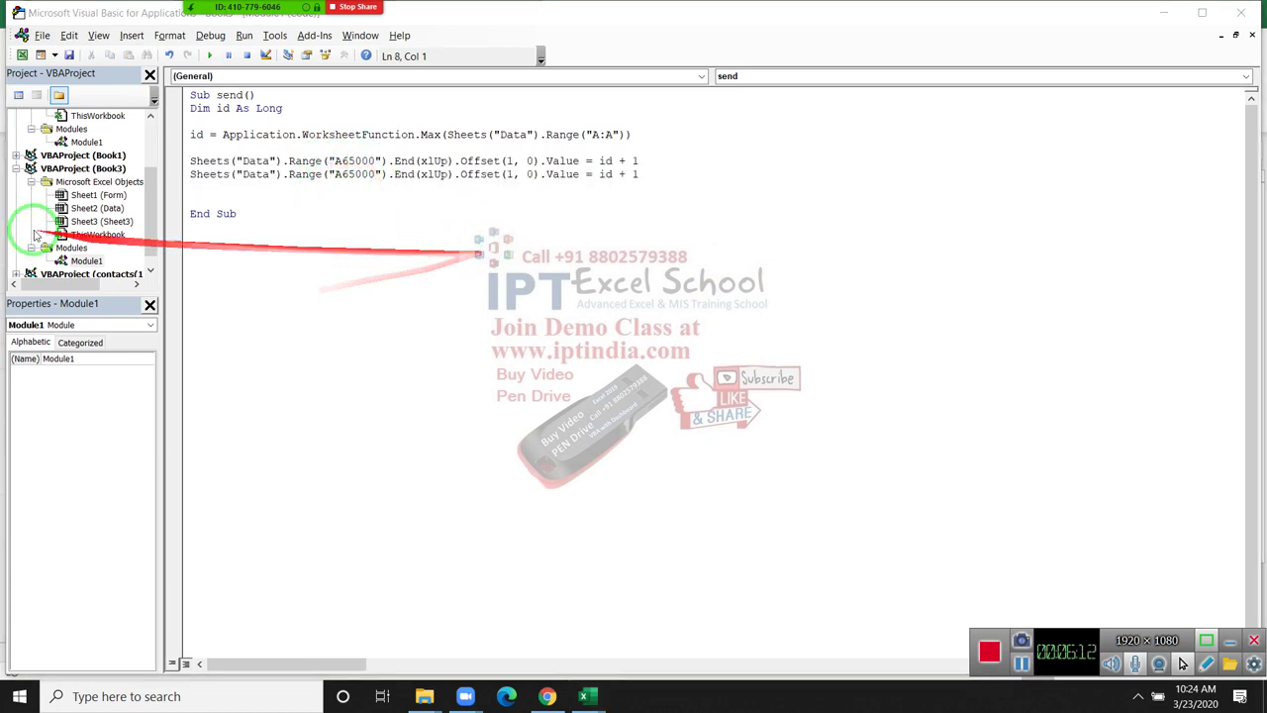
Enter test ID 1 in cell A2 of the Data sheet.
key(alt+Tab)
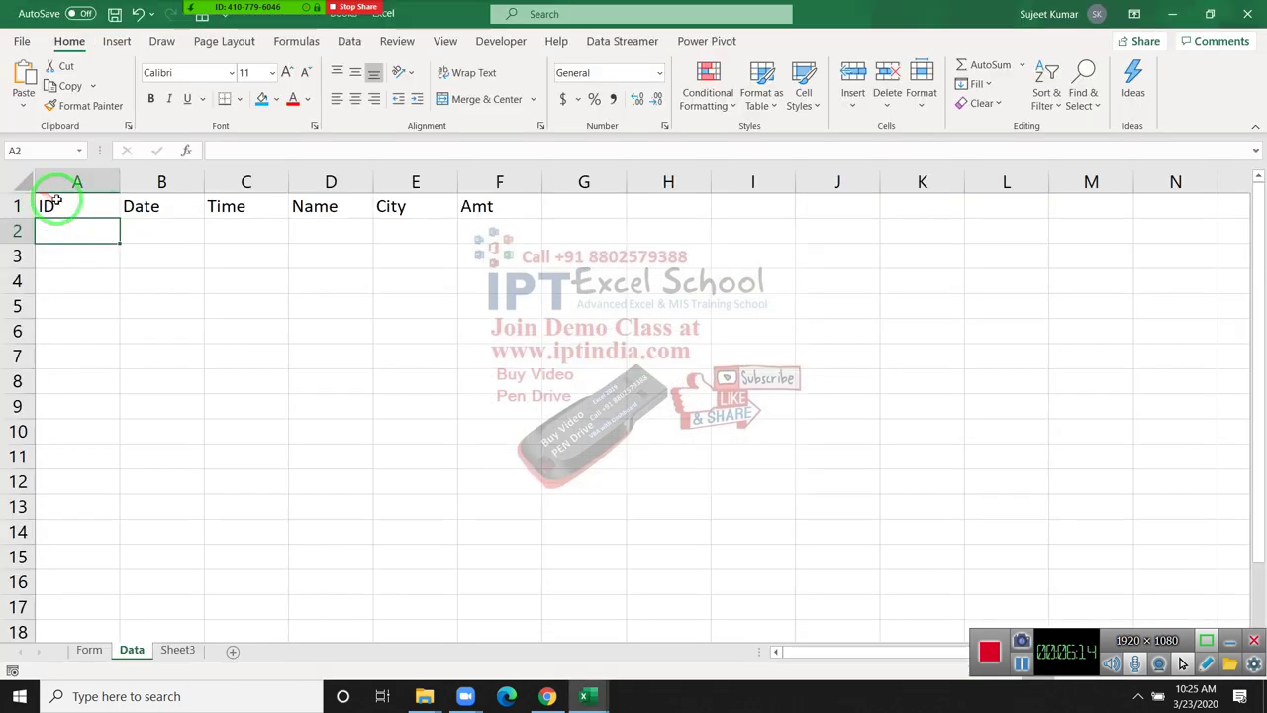
text(1)
click(94, 253)
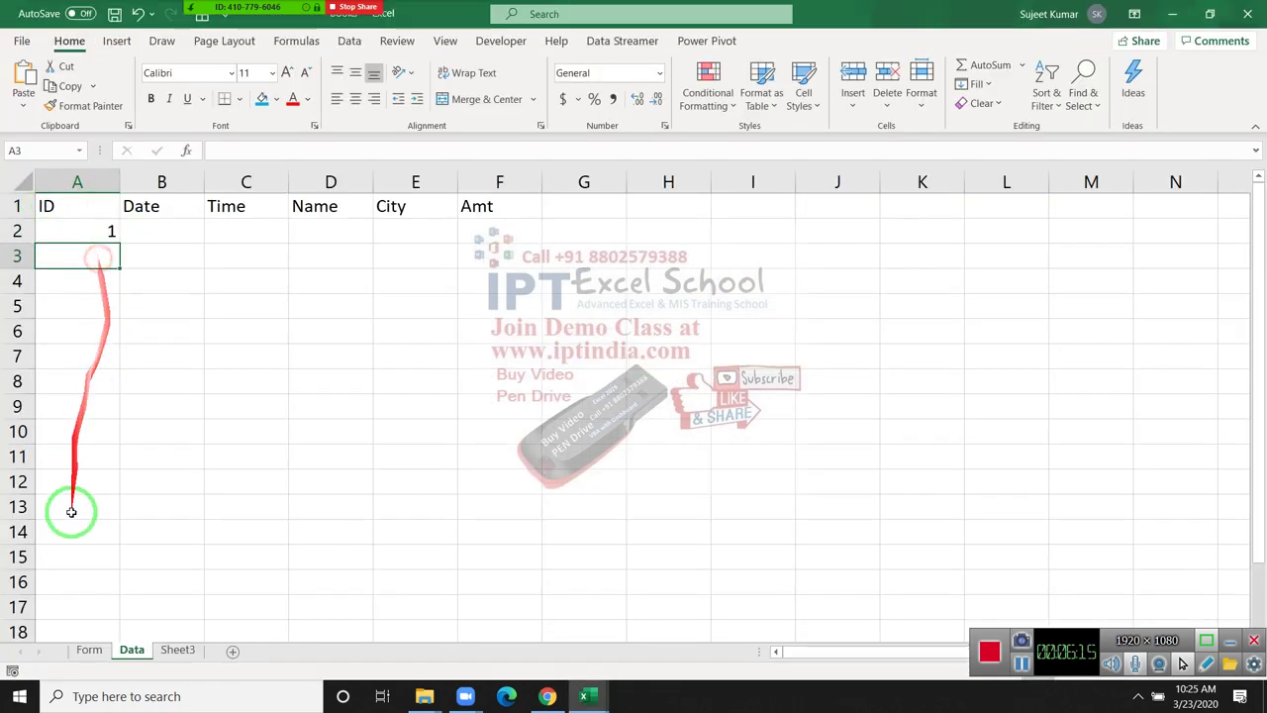
click(99, 630)
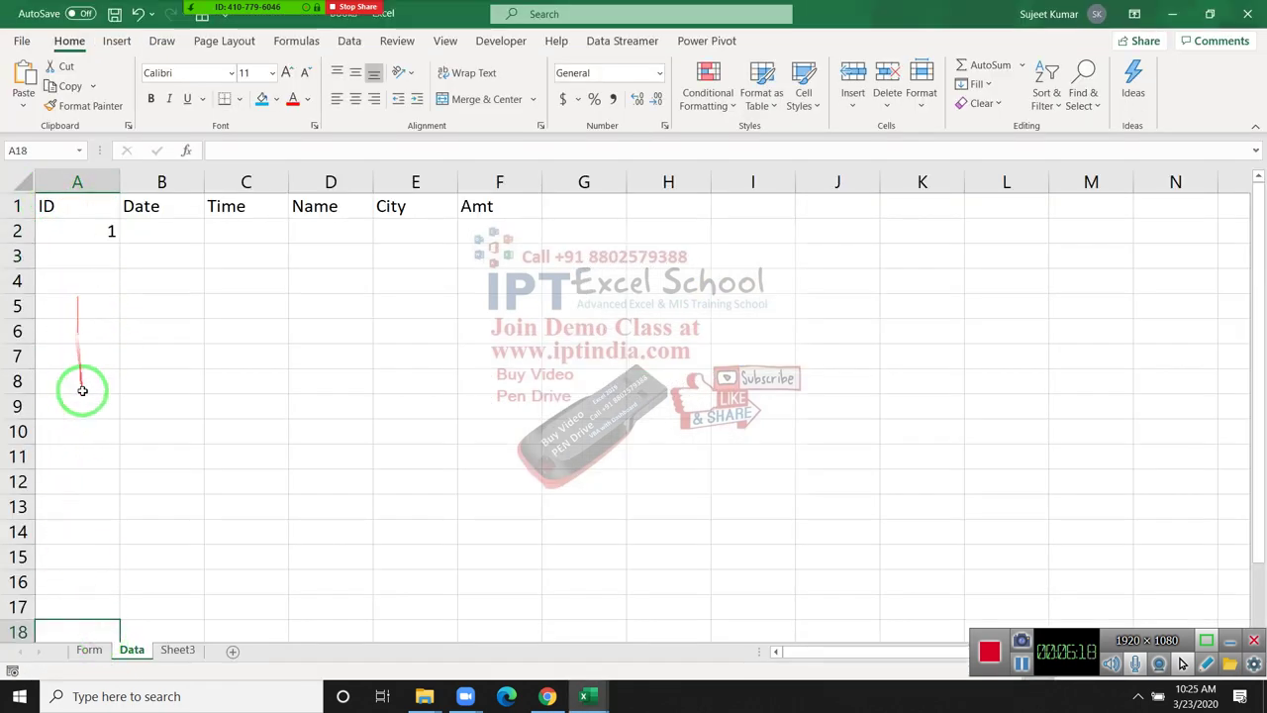
key(ctrl+Up)
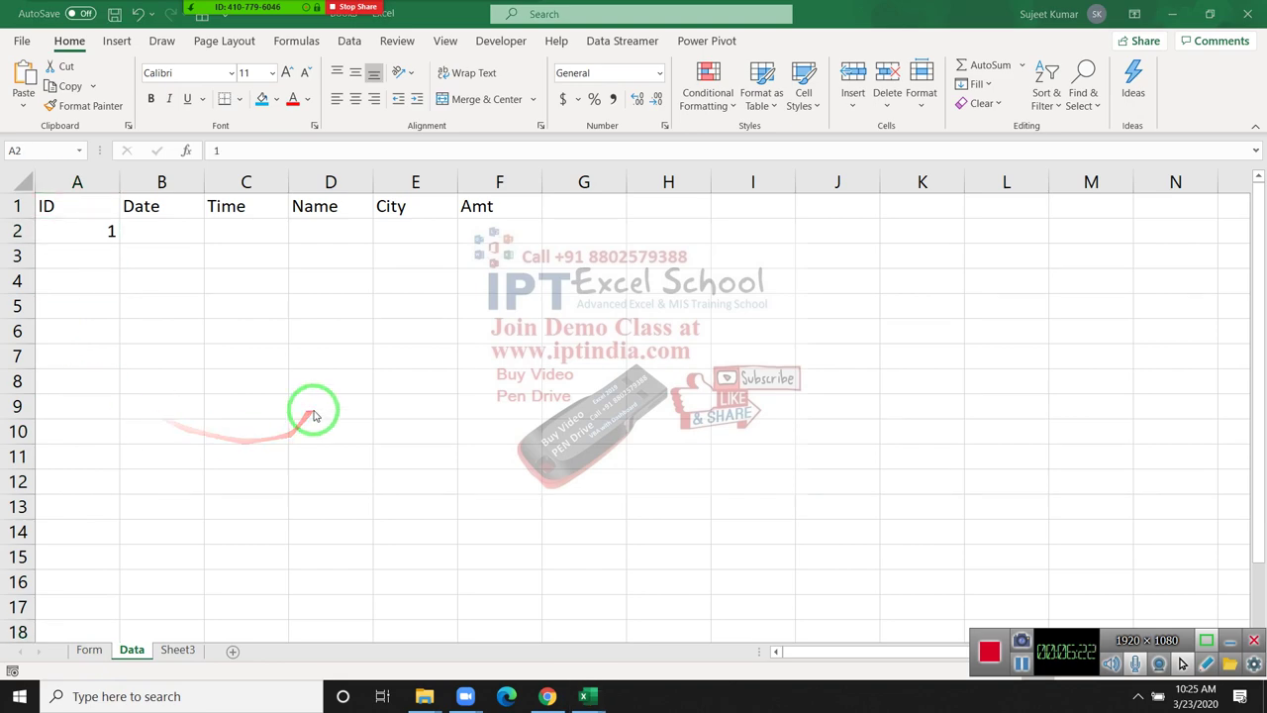
key(alt+Tab)
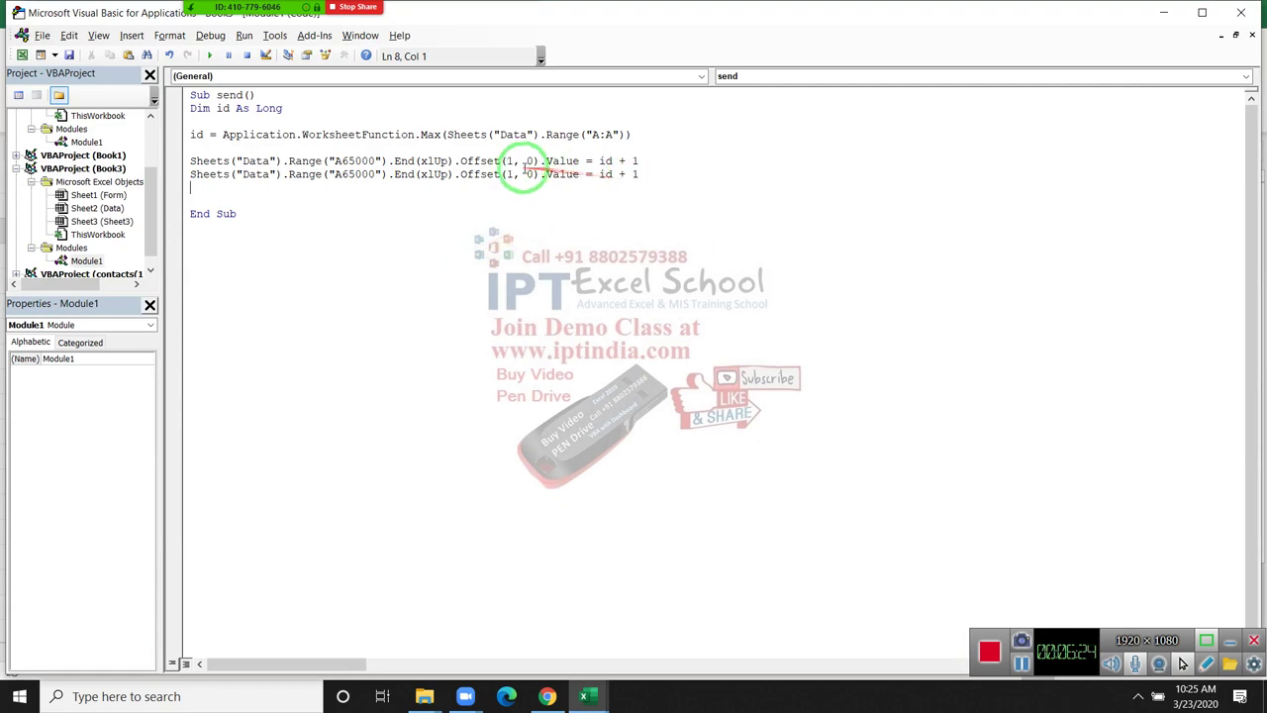
Preview today's date with Ctrl+; on the Data sheet, ending on the Date column B2.
double_click(510, 173)
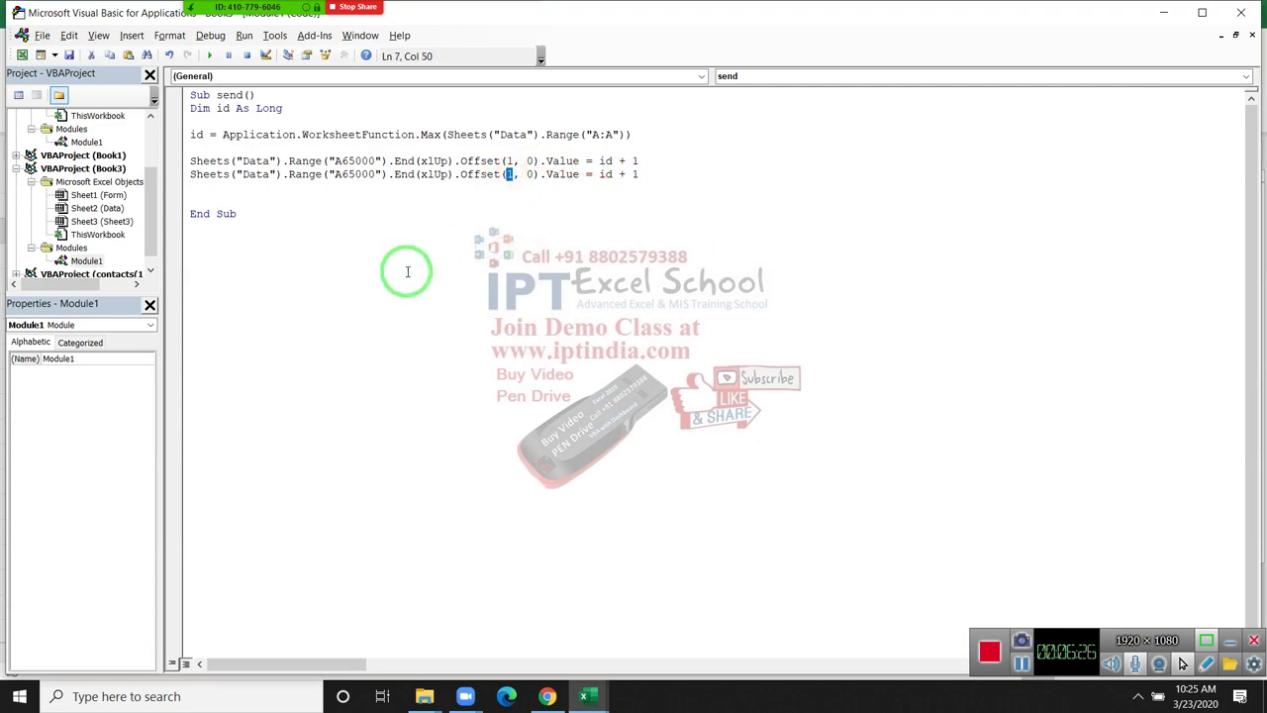
key(alt+Tab)
key(alt+Tab)
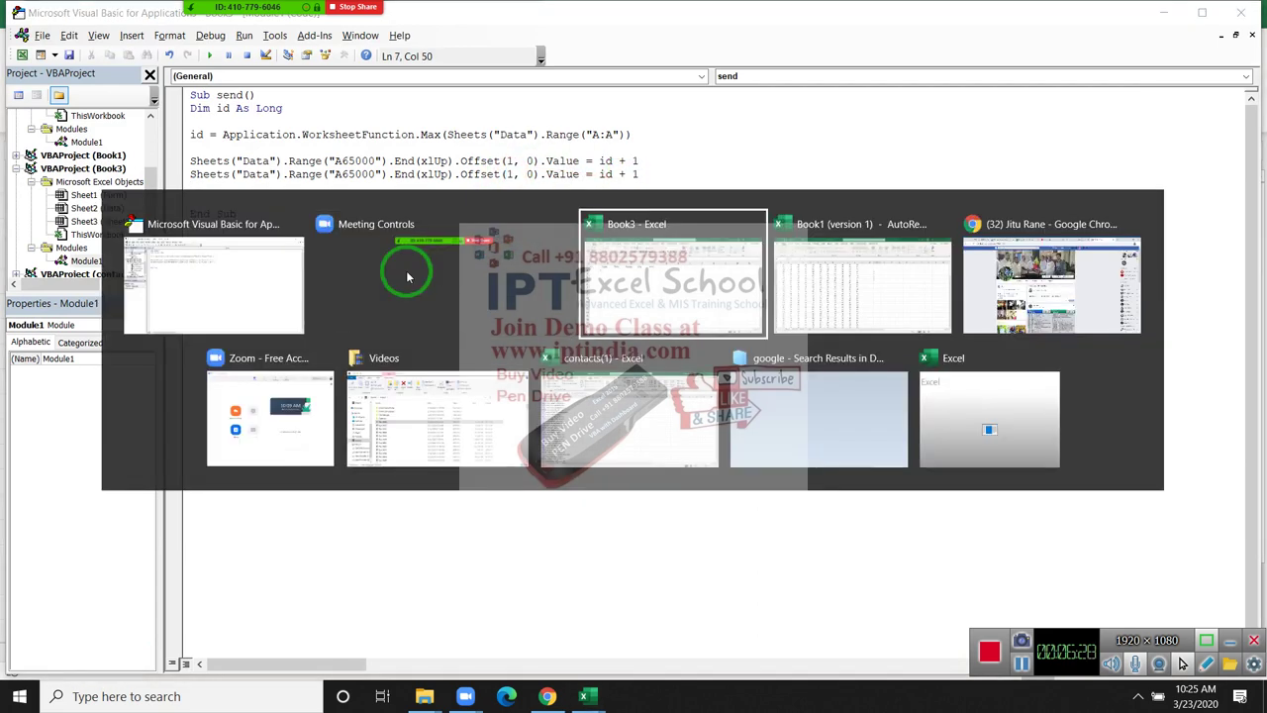
key(shift+alt+Tab)
key(shift+alt+Tab)
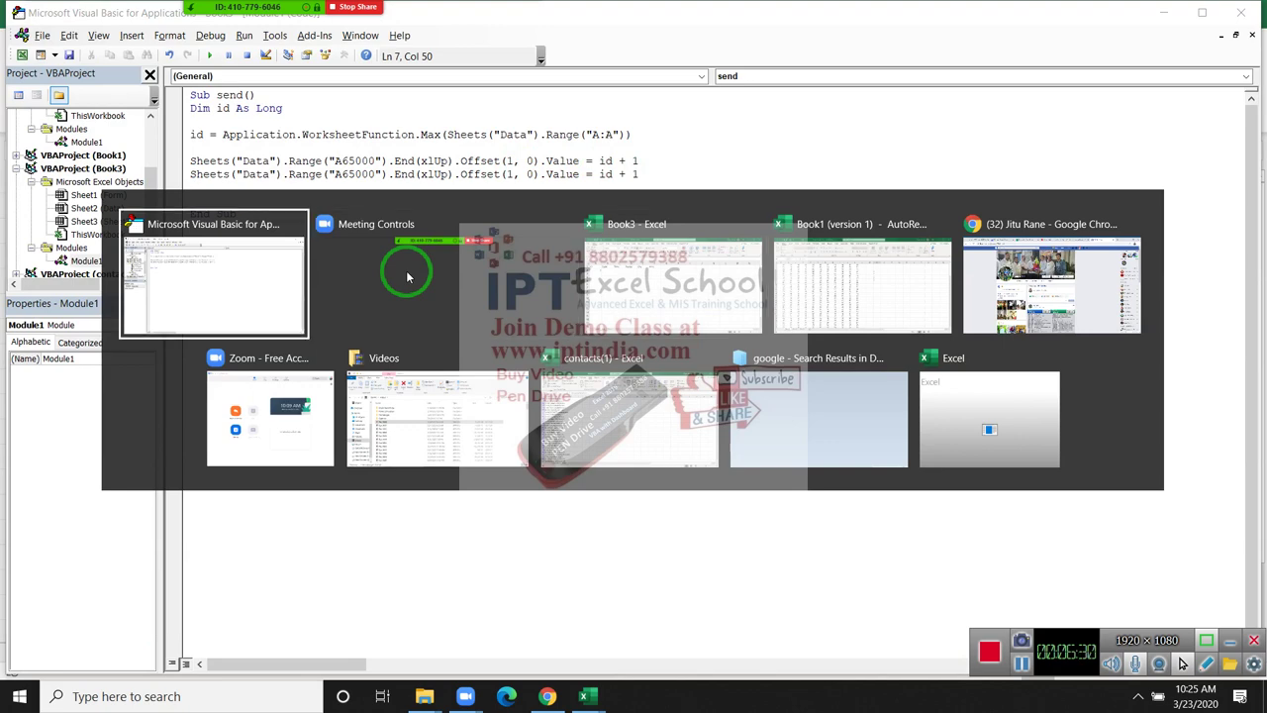
key(alt+Tab)
key(alt+Tab)
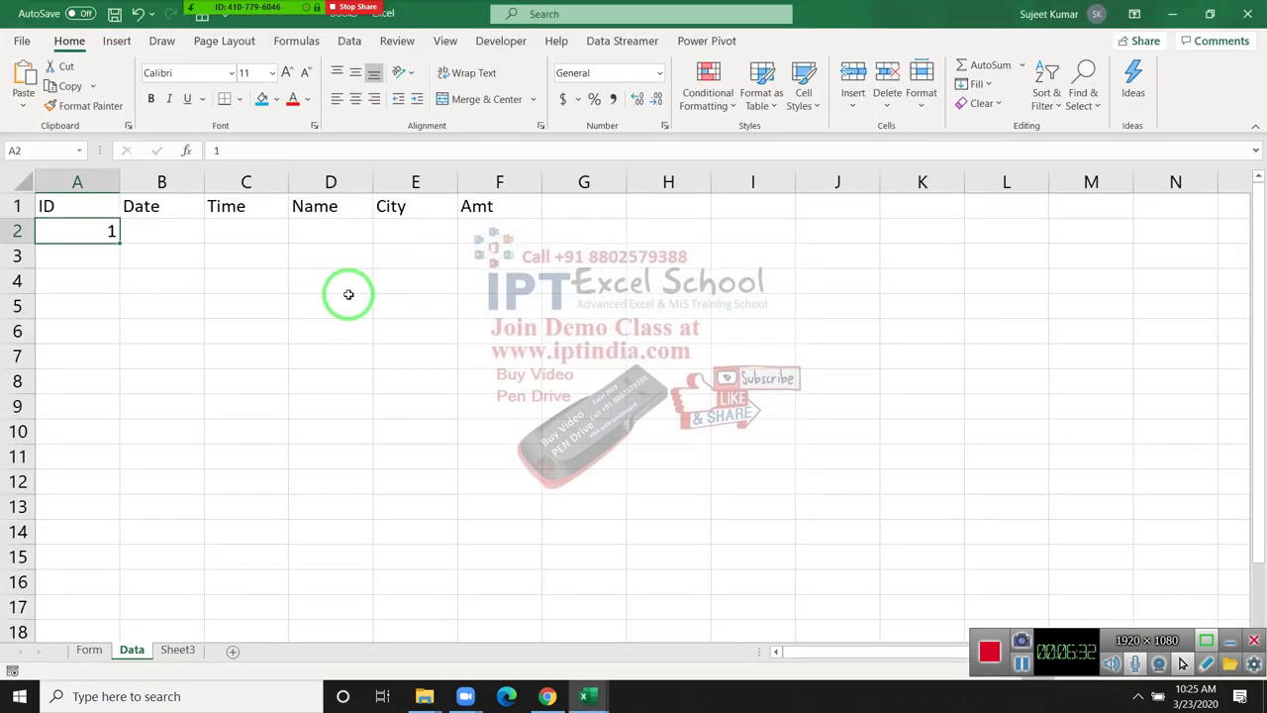
key(Down)
text(1)
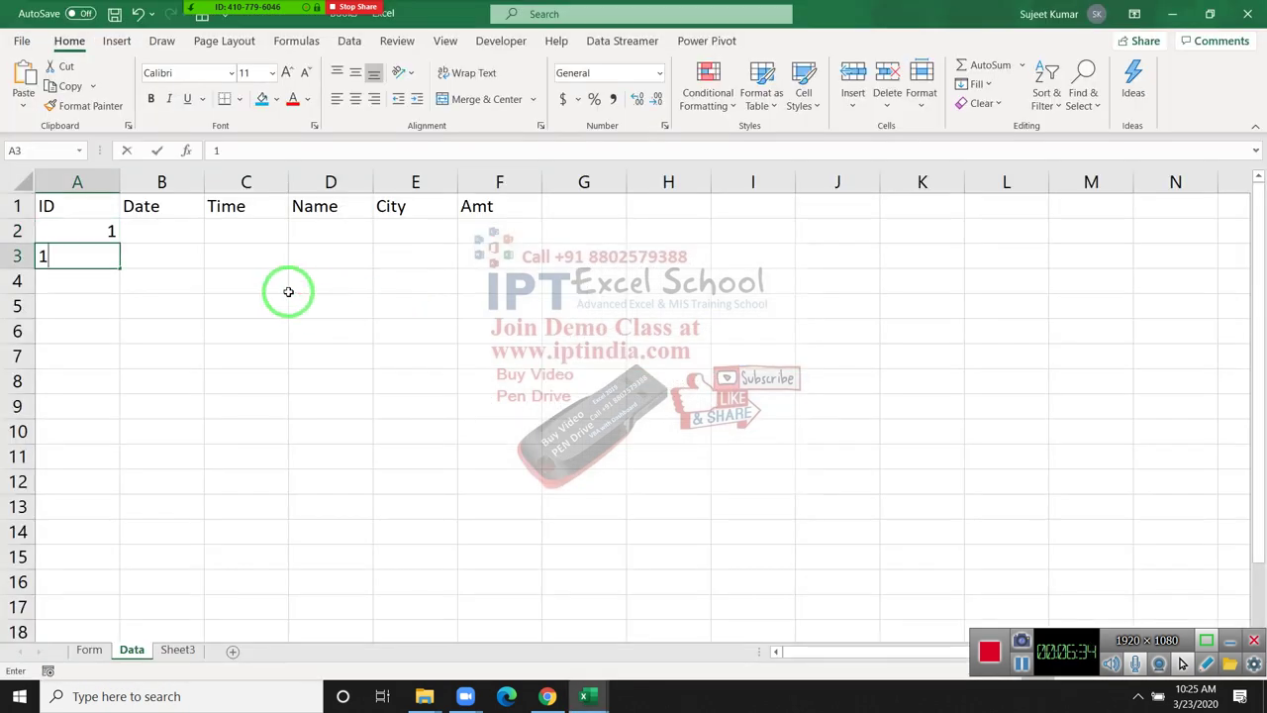
key(Escape)
key(ctrl+semicolon)
key(Escape)
key(Up)
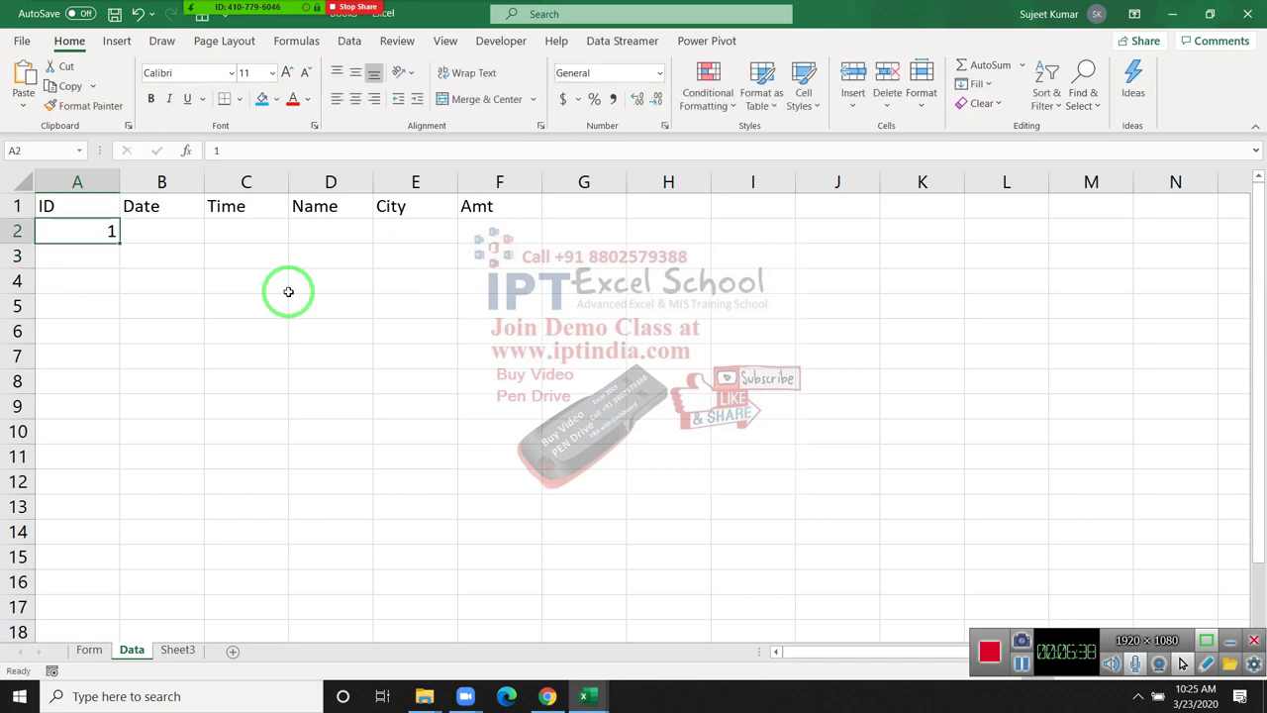
key(Right)
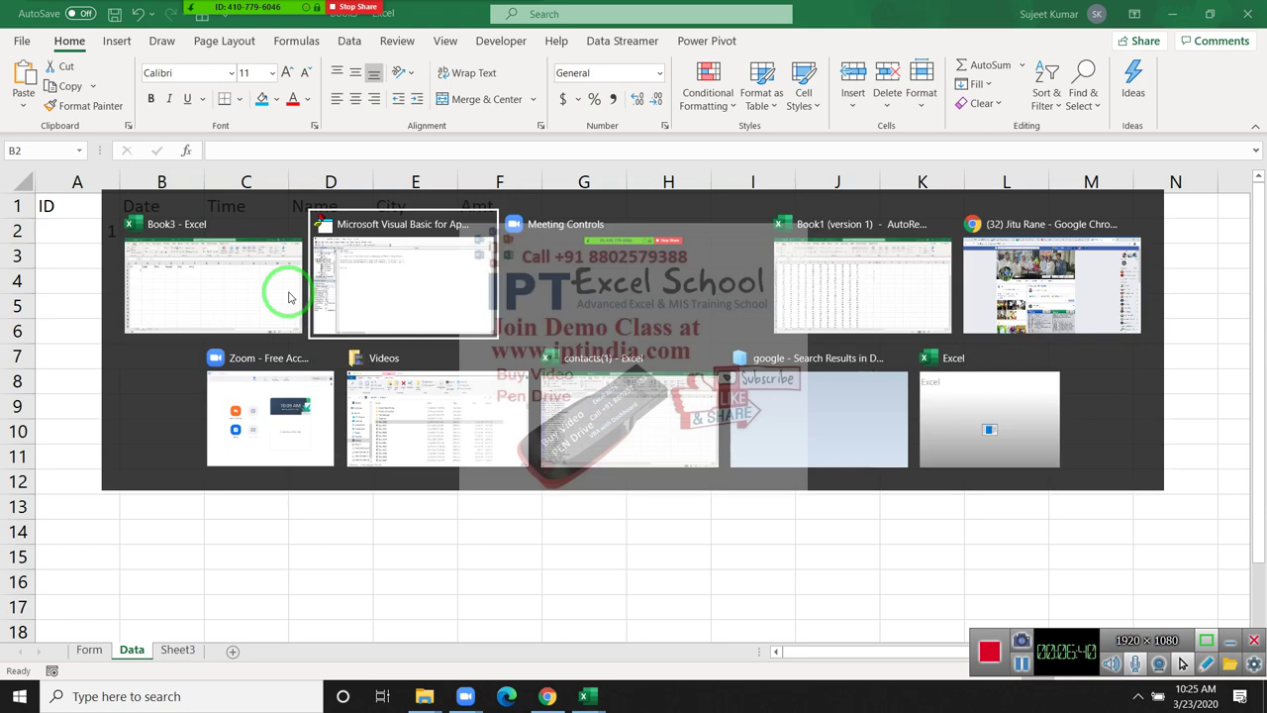
key(alt+Tab)
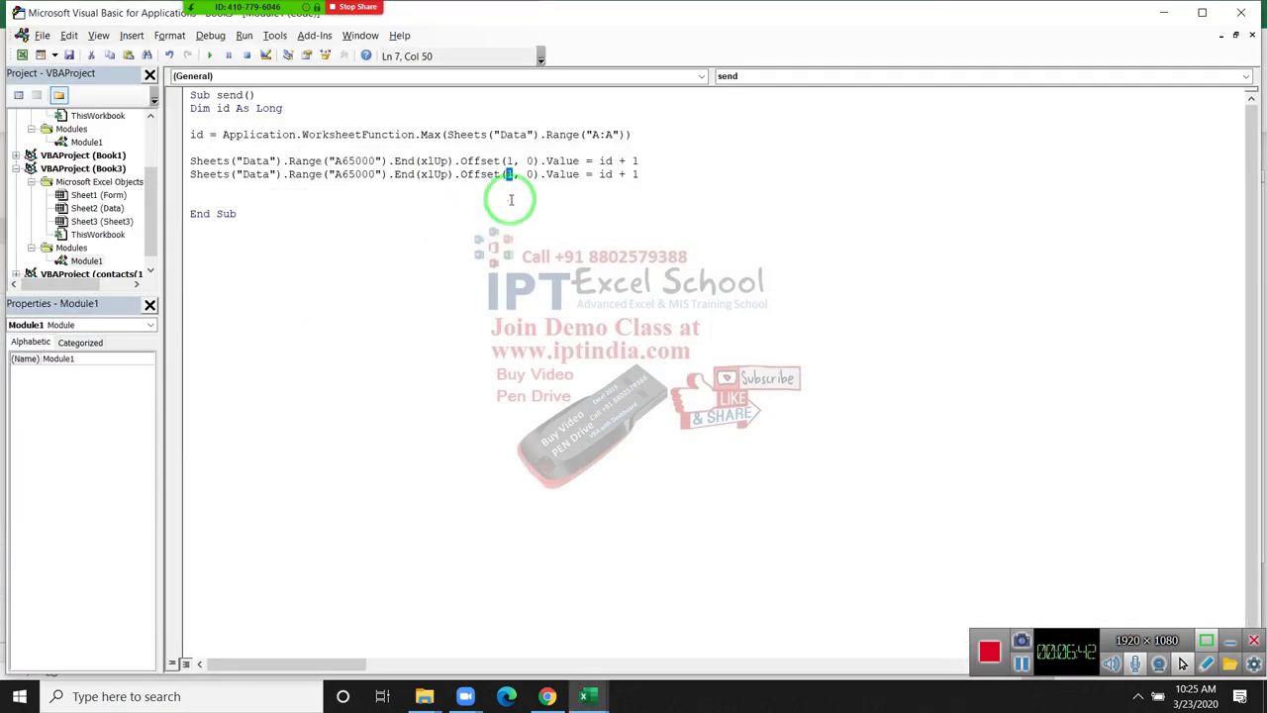
Change the copied line to Offset(0, 1) with Date as its value.
text(0, )
text(1)
key(Delete)
key(Right)
key(Right)
key(shift+Right)
key(shift+Right)
key(shift+Right)
key(shift+Right)
key(shift+Right)
key(shift+Right)
text(date)
key(Return)
key(Up)
key(shift+Down)
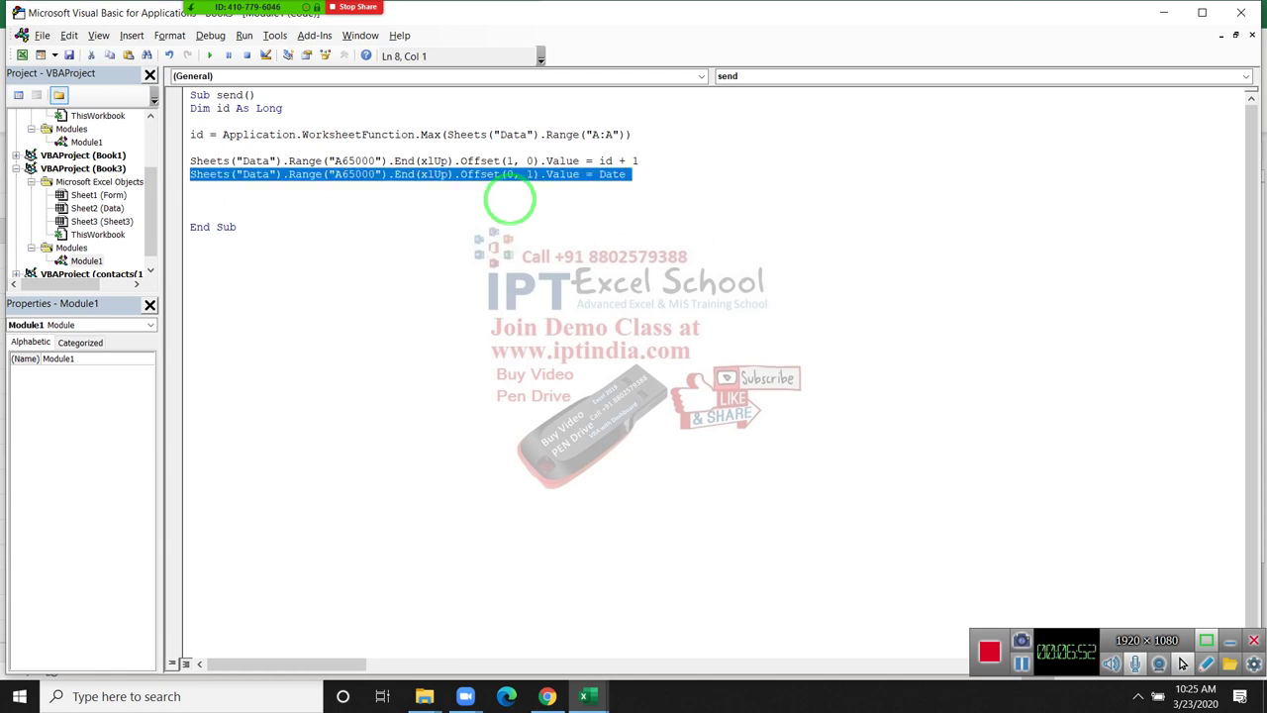
Duplicate the Date line and change the copy's column offset to 2.
key(ctrl+c)
key(ctrl+v)
key(ctrl+v)
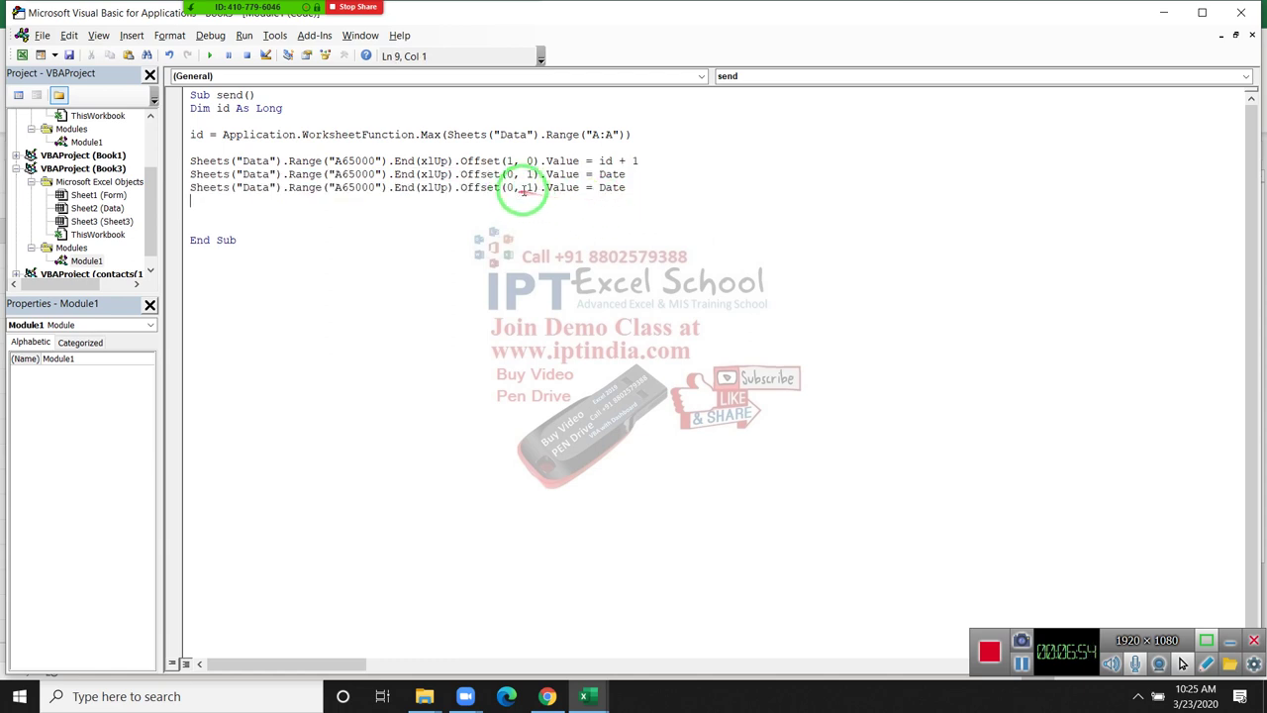
double_click(526, 187)
text(2)
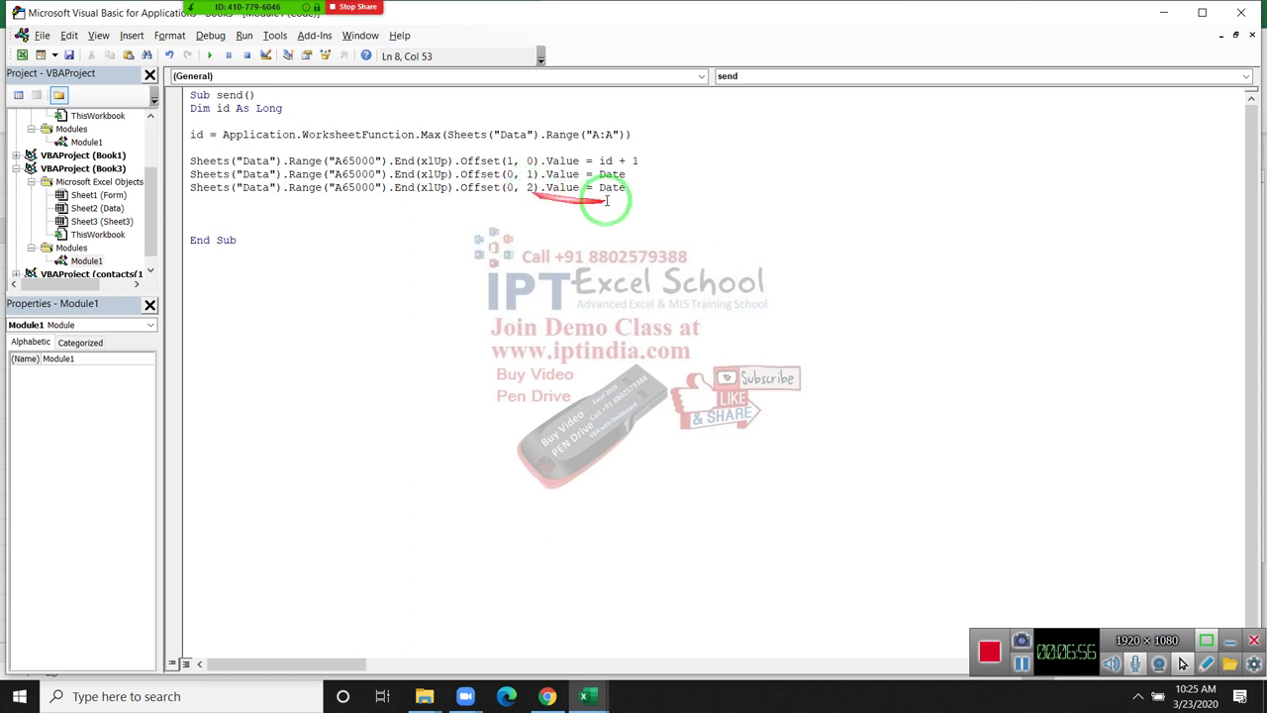
Replace Date on the new line with Format(now, "HH:MM:SS").
double_click(611, 188)
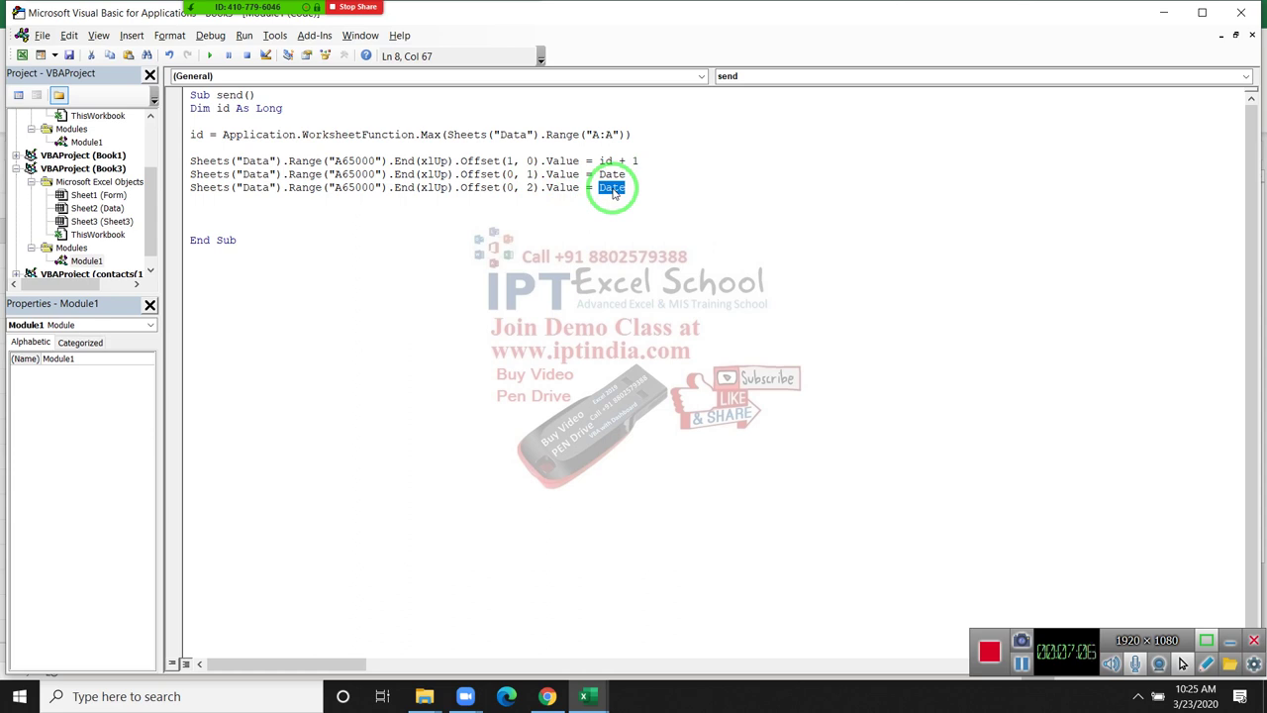
text(now)
key(BackSpace)
text(format)
text((n)
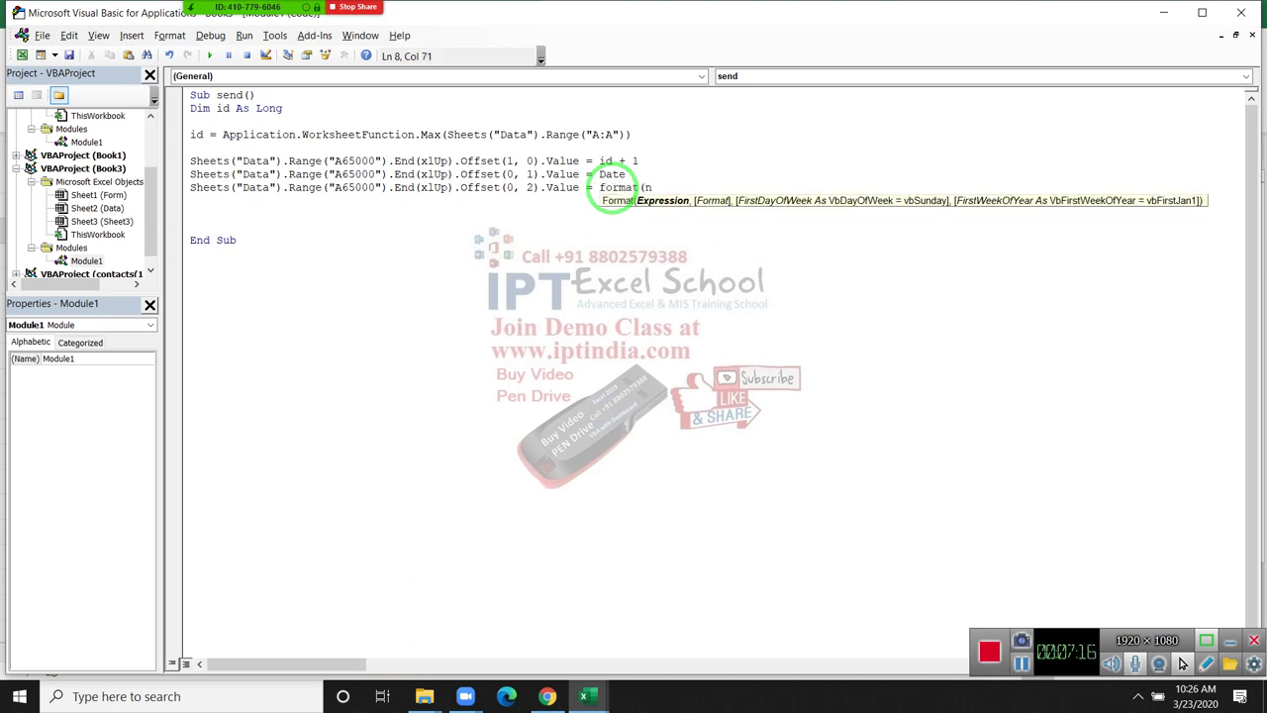
text(ow)
key(BackSpace)
text(, "HH)
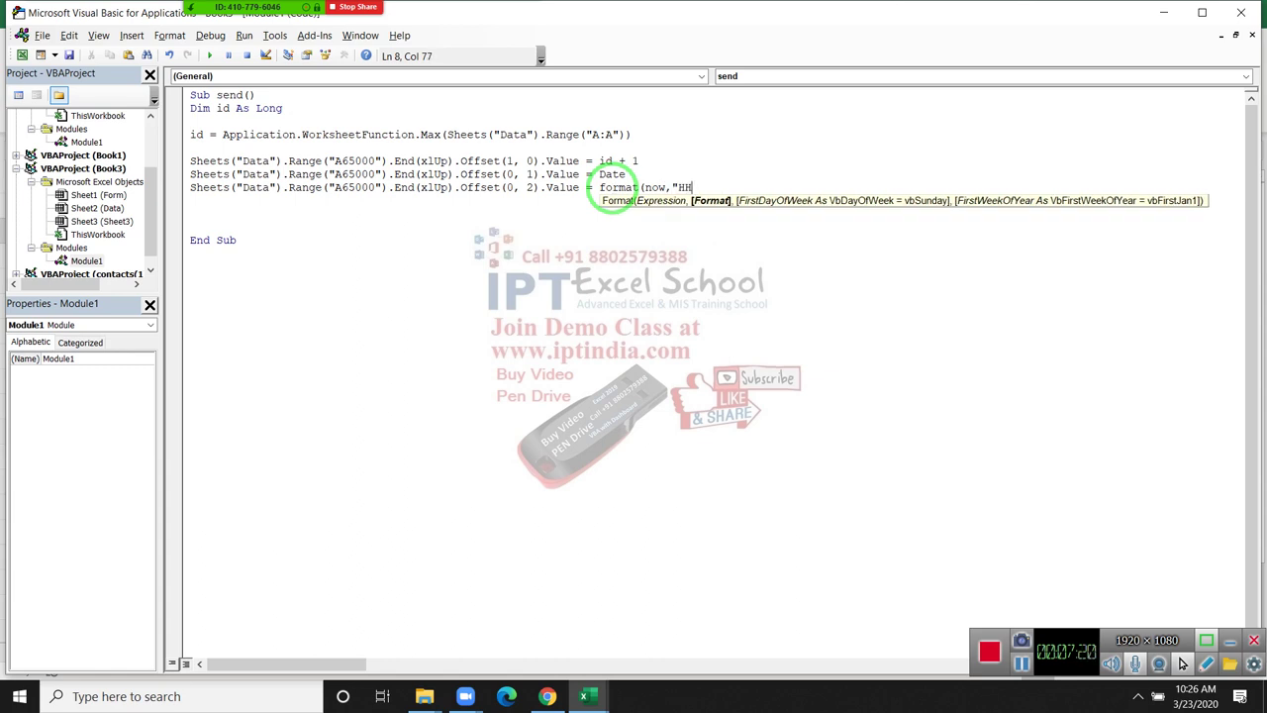
text(:MM)
text(:)
text(SS"))
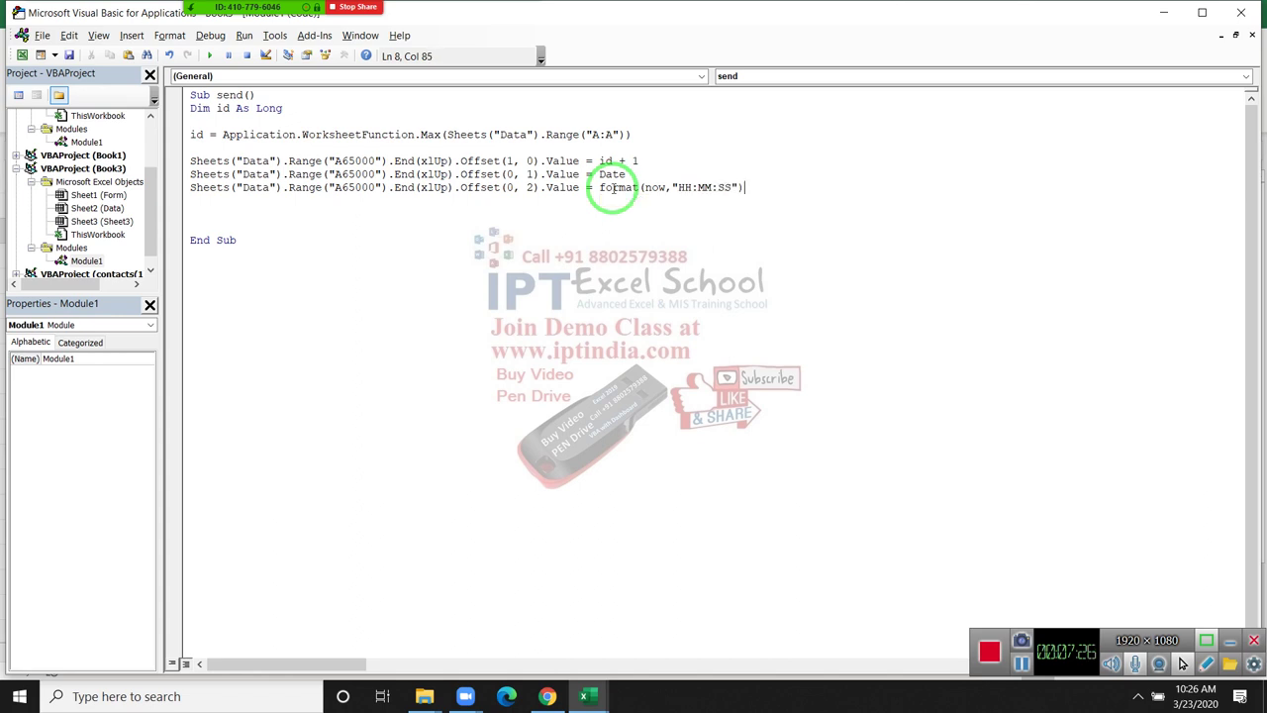
key(Down)
Enter =NOW() in cell D5 of the Data sheet.
key(alt+F11)
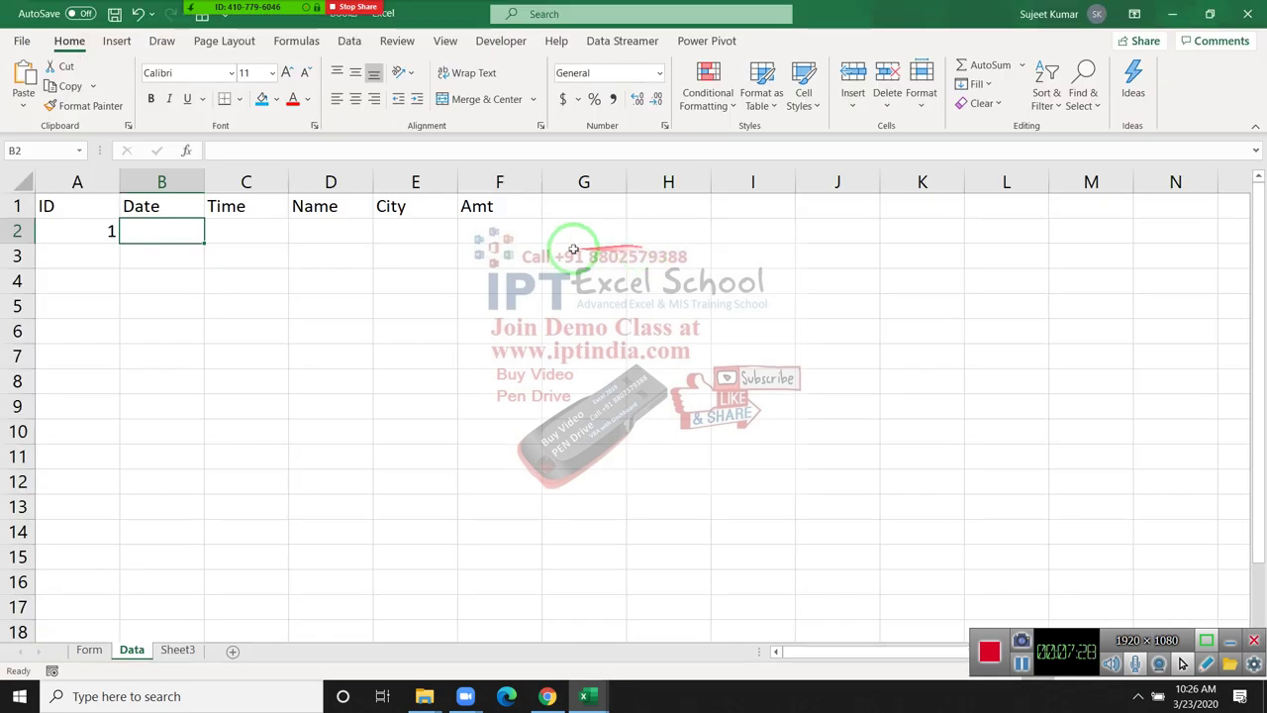
click(368, 306)
text(=)
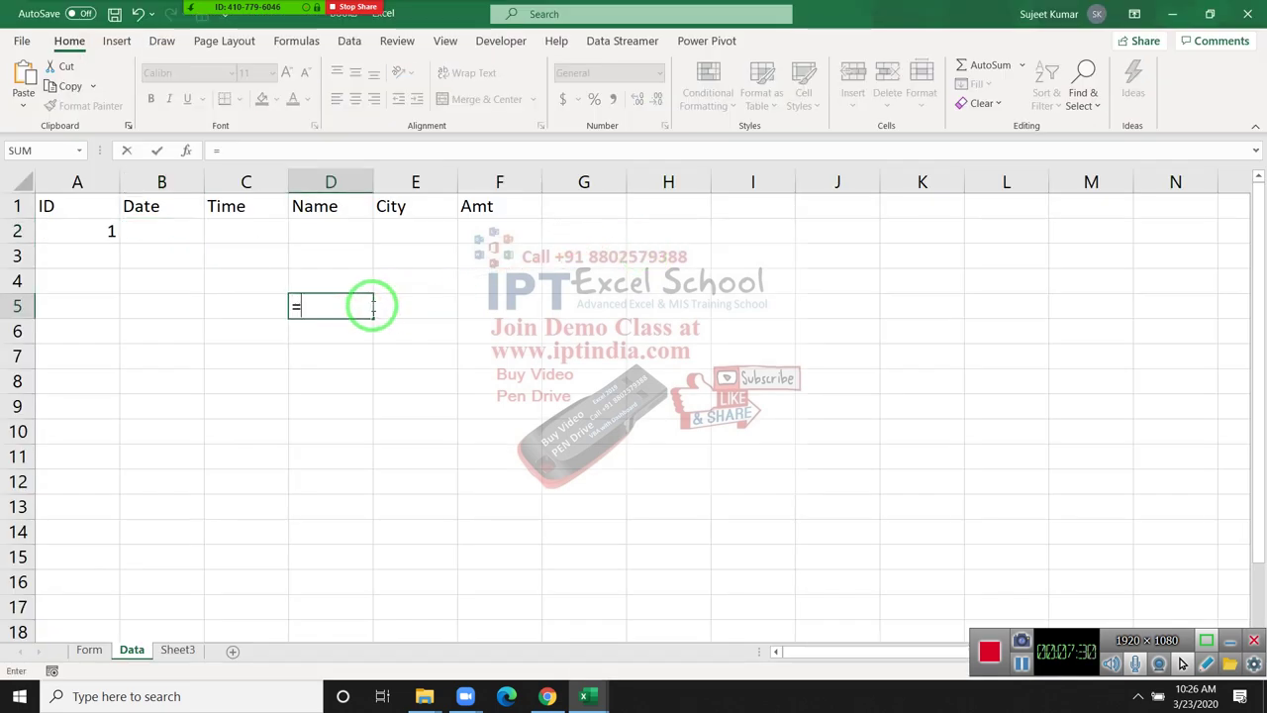
text(now)
key(Tab)
key(Return)
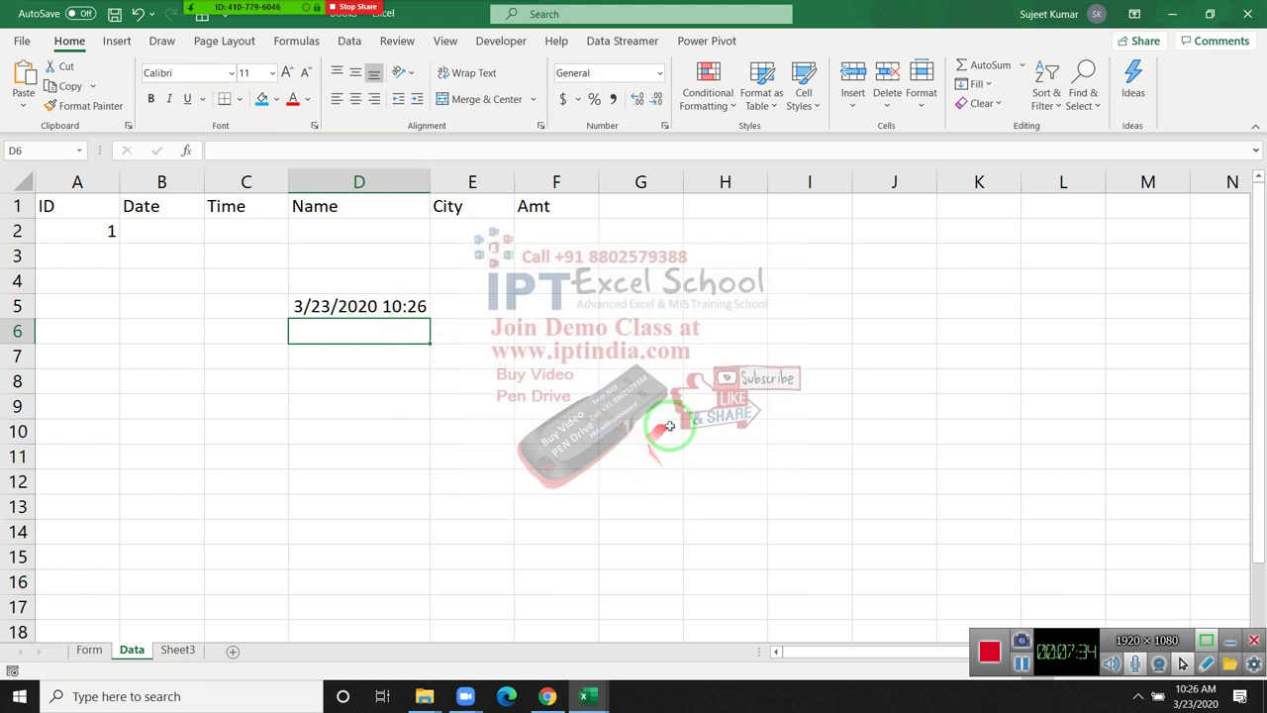
Enter =TEXT(D5,"HH:MM:SS") in D6, check the time, then clear D5:D6.
text(=te)
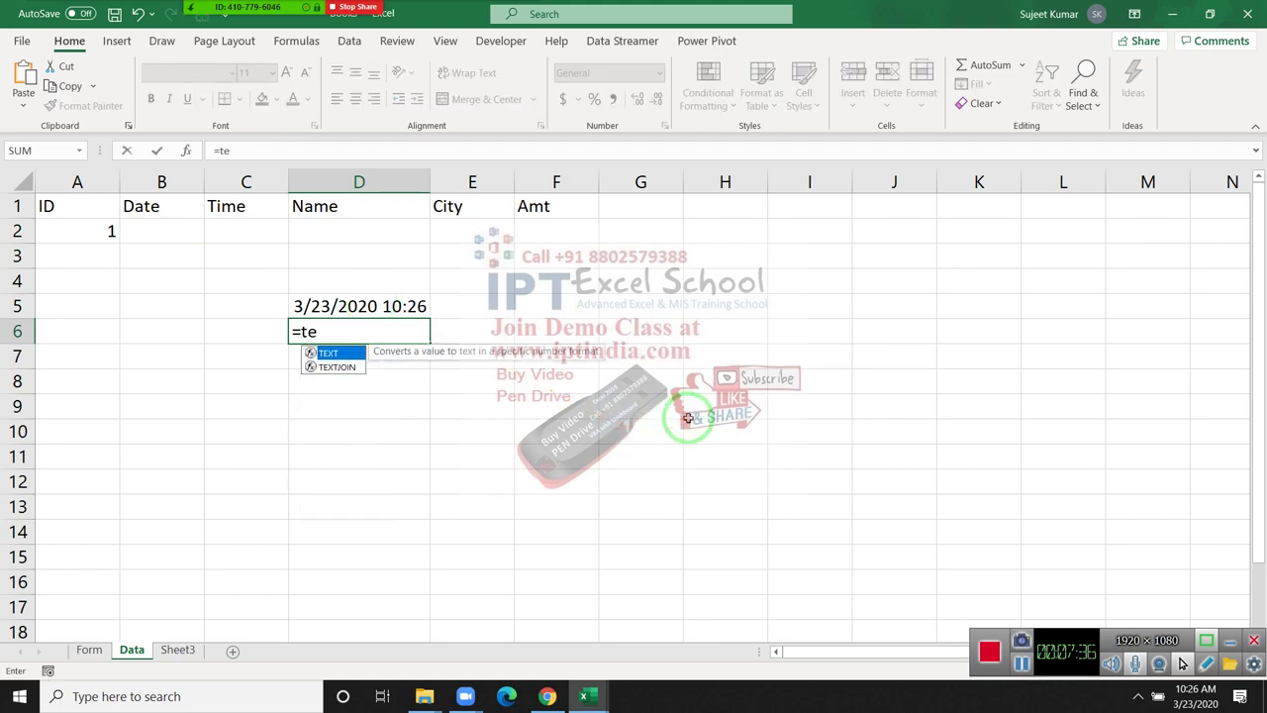
key(Tab)
key(Up)
text(,")
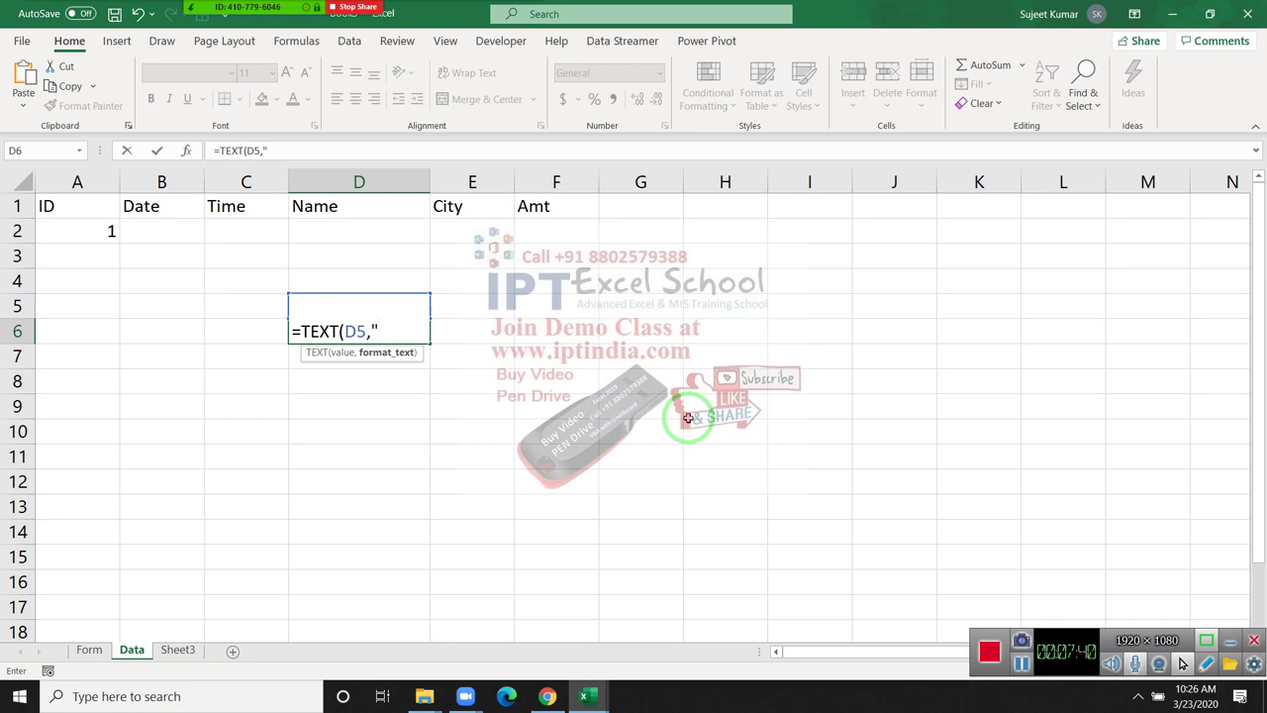
text(HH:MM:)
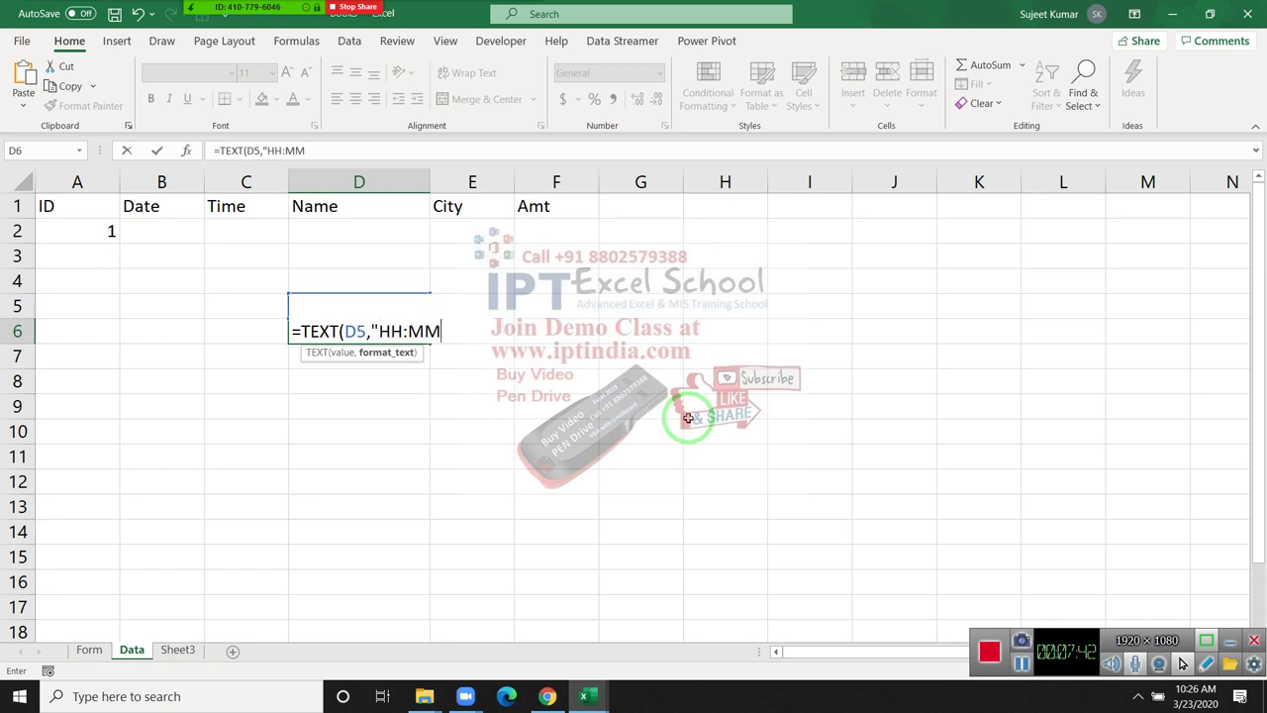
text(SS)
key(Return)
key(Up)
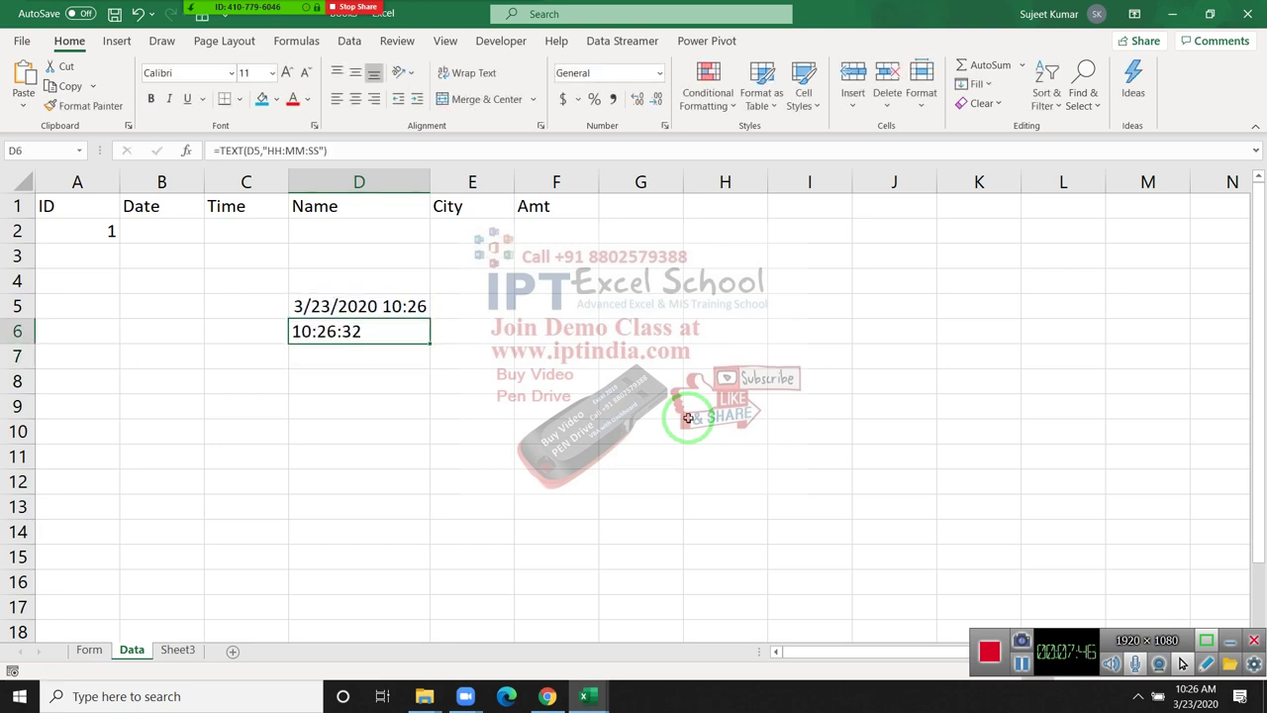
key(Up)
key(shift+Down)
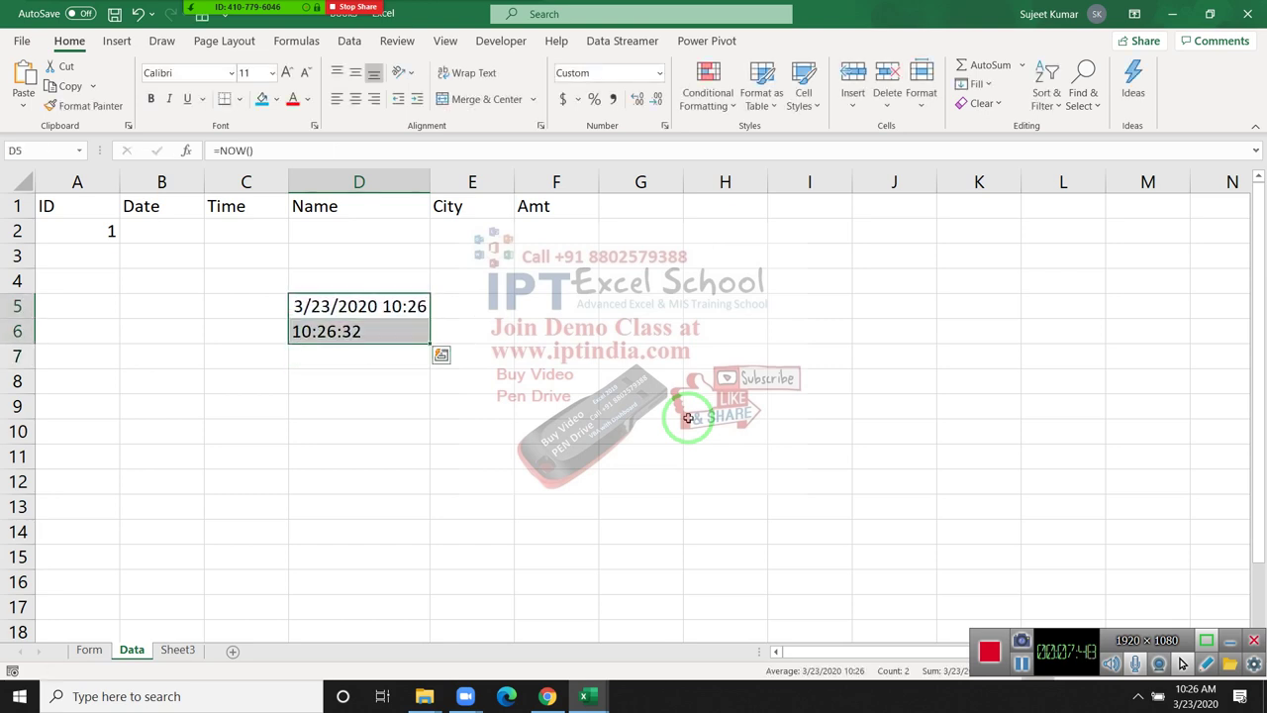
key(Delete)
key(alt+F11)
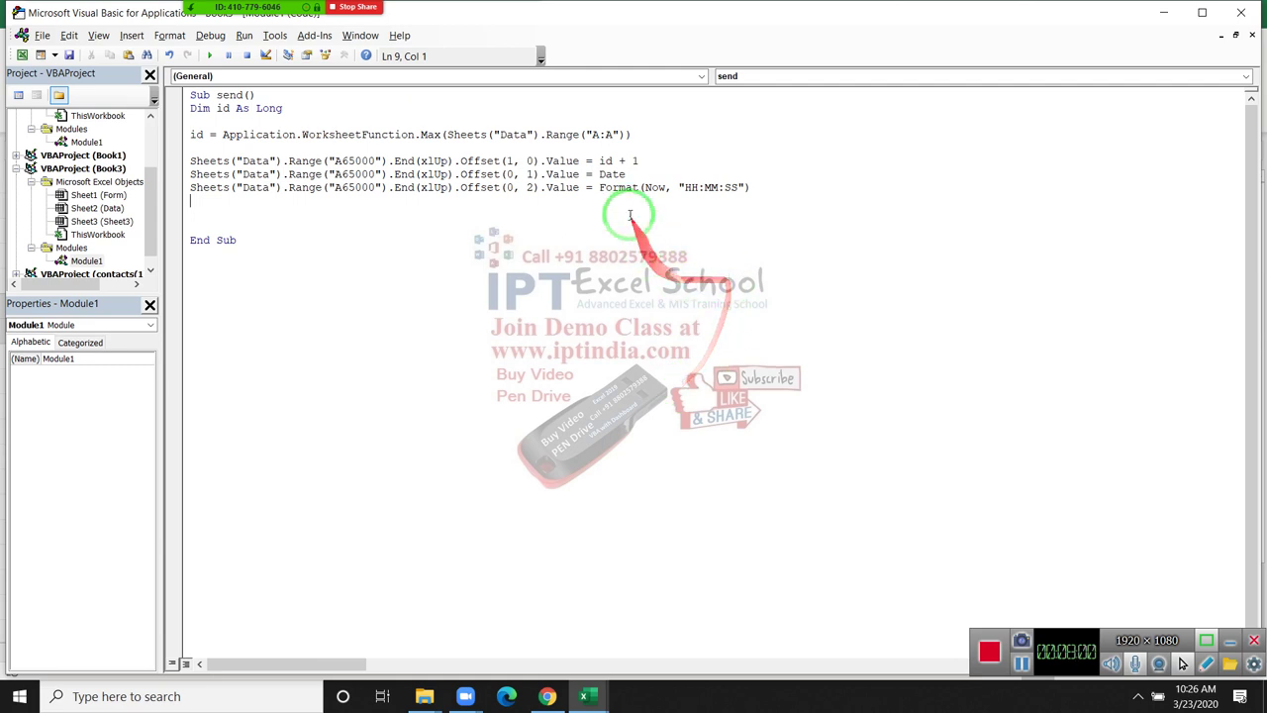
Highlight Format in the macro's time line to review it.
double_click(609, 187)
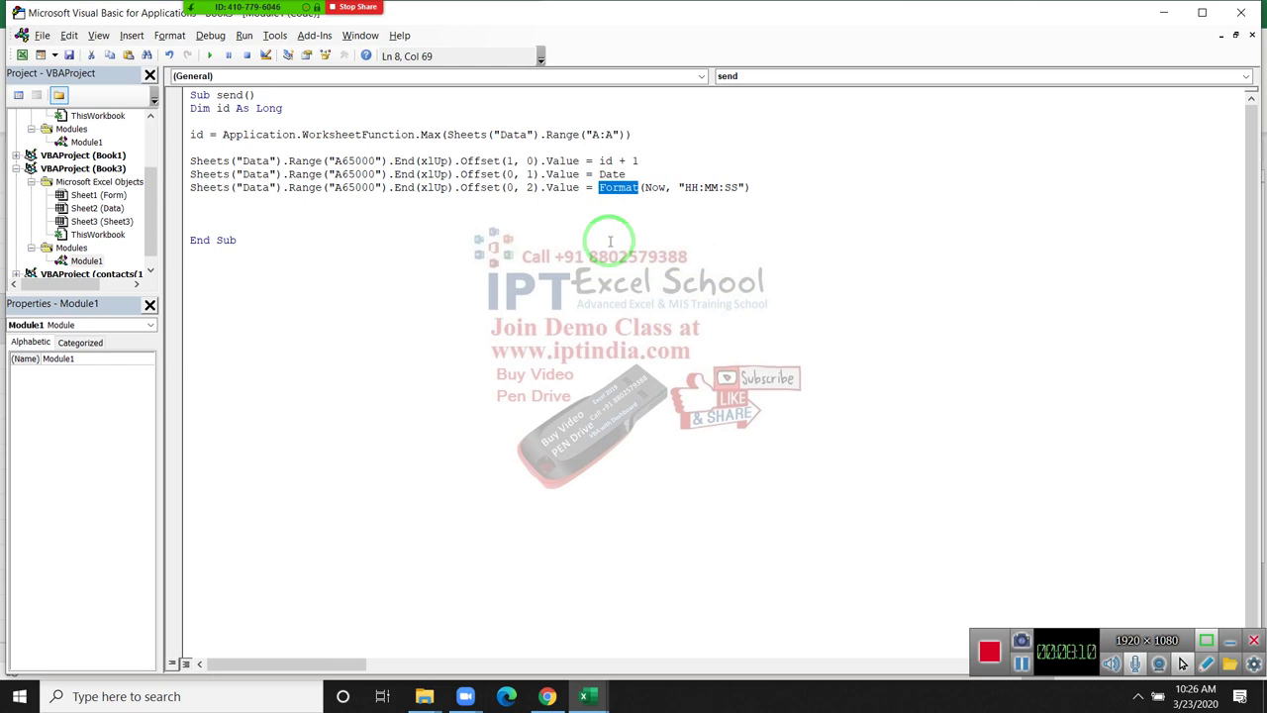
drag(710, 251, 796, 233)
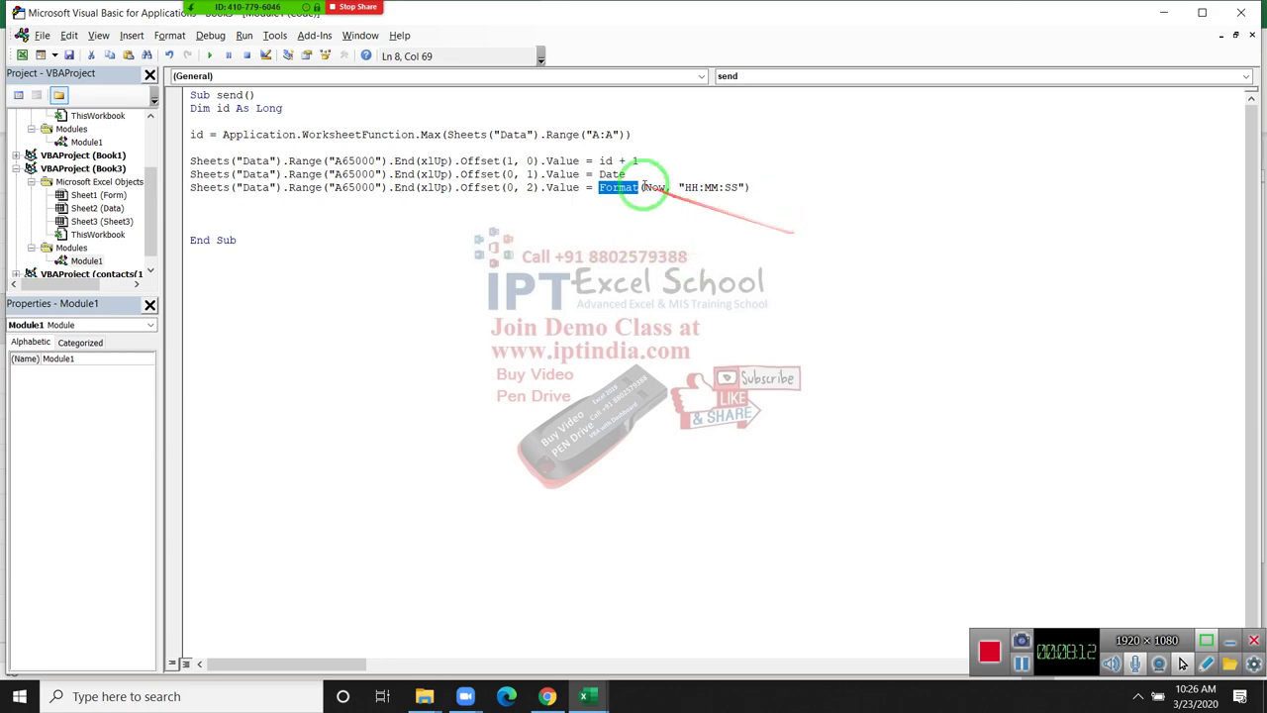
click(283, 214)
Insert today's date in B2 and the current time in C2 of the Data sheet.
key(alt+F11)
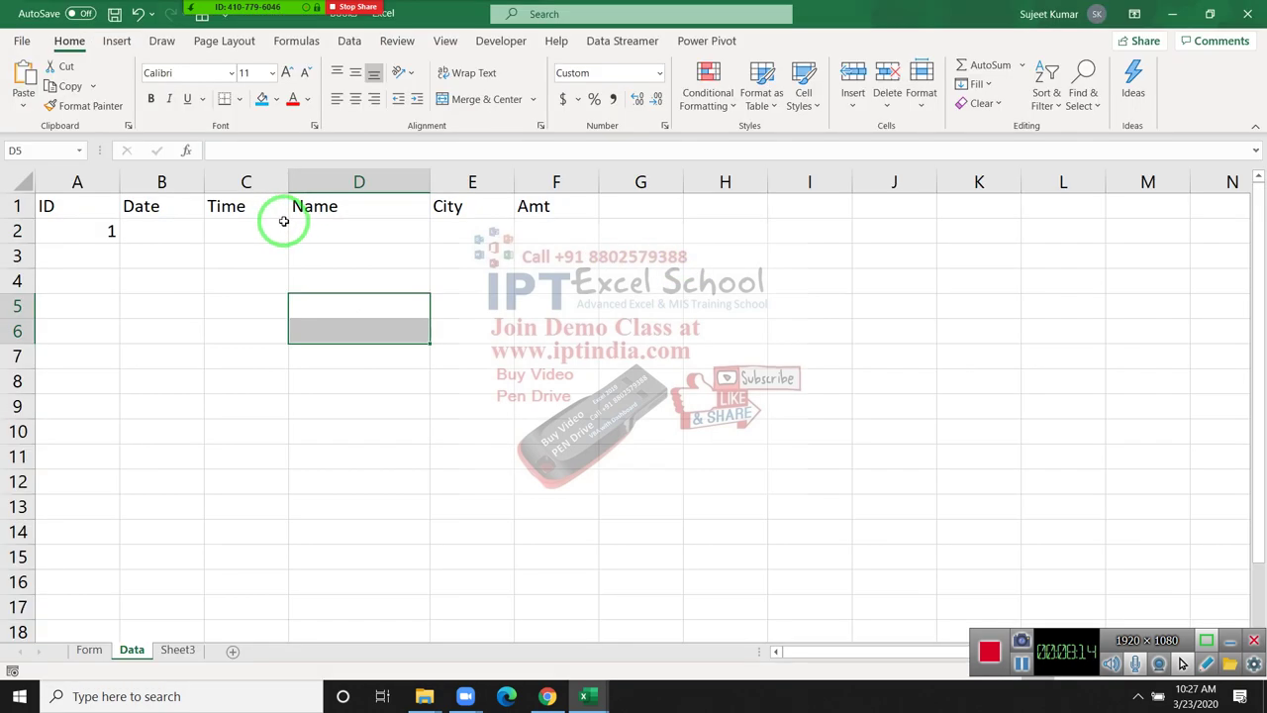
click(151, 235)
key(ctrl+semicolon)
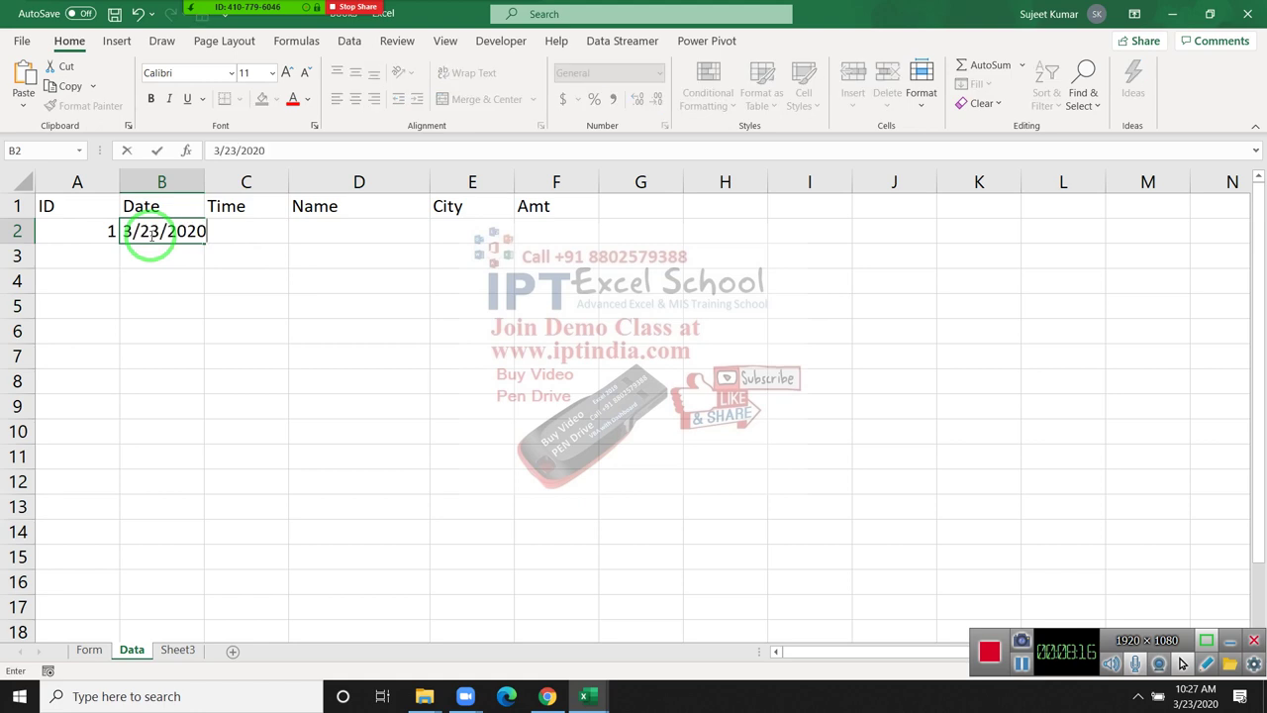
key(Tab)
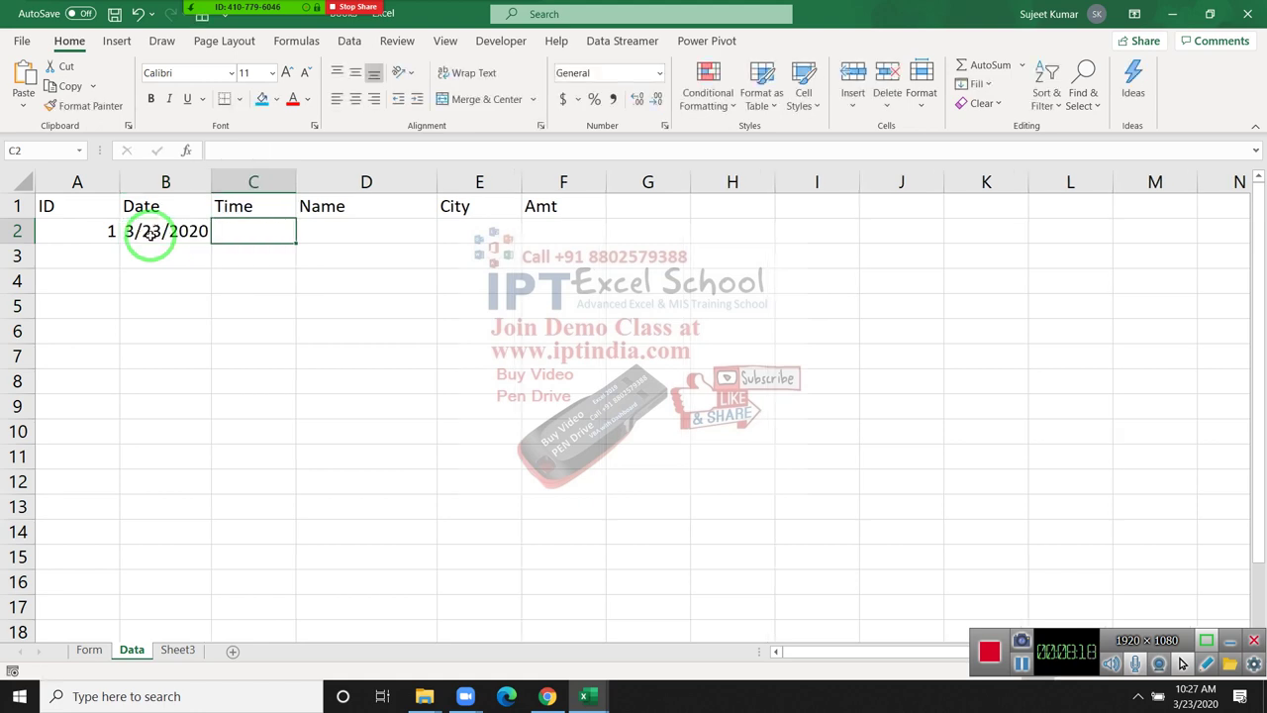
key(ctrl+shift+semicolon)
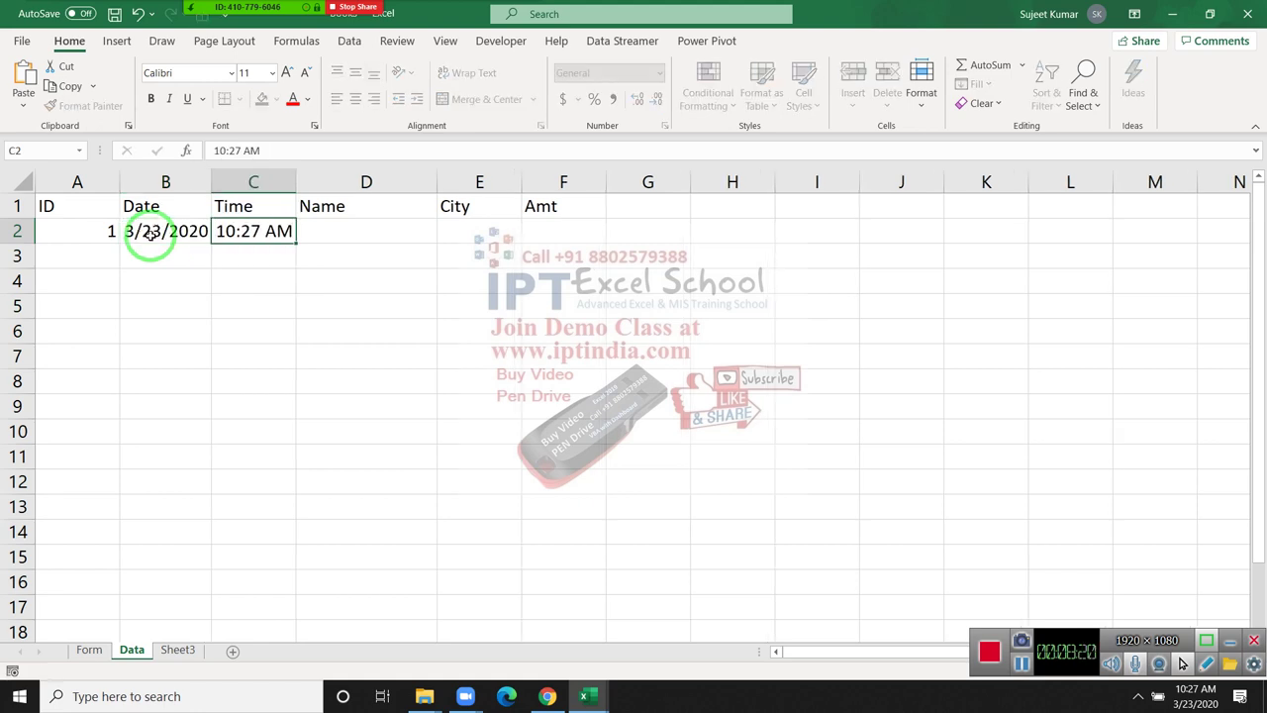
key(Return)
Go to the Form sheet and check its Name, City and Amt input cells.
click(99, 654)
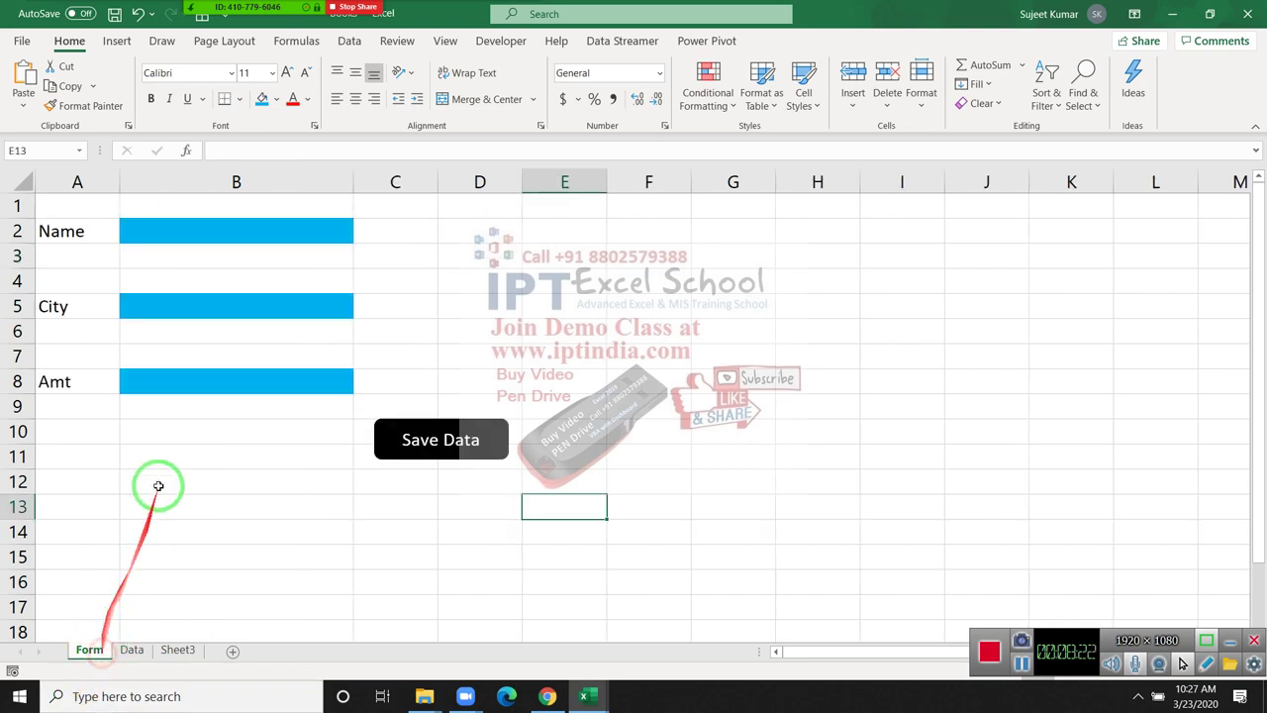
click(204, 231)
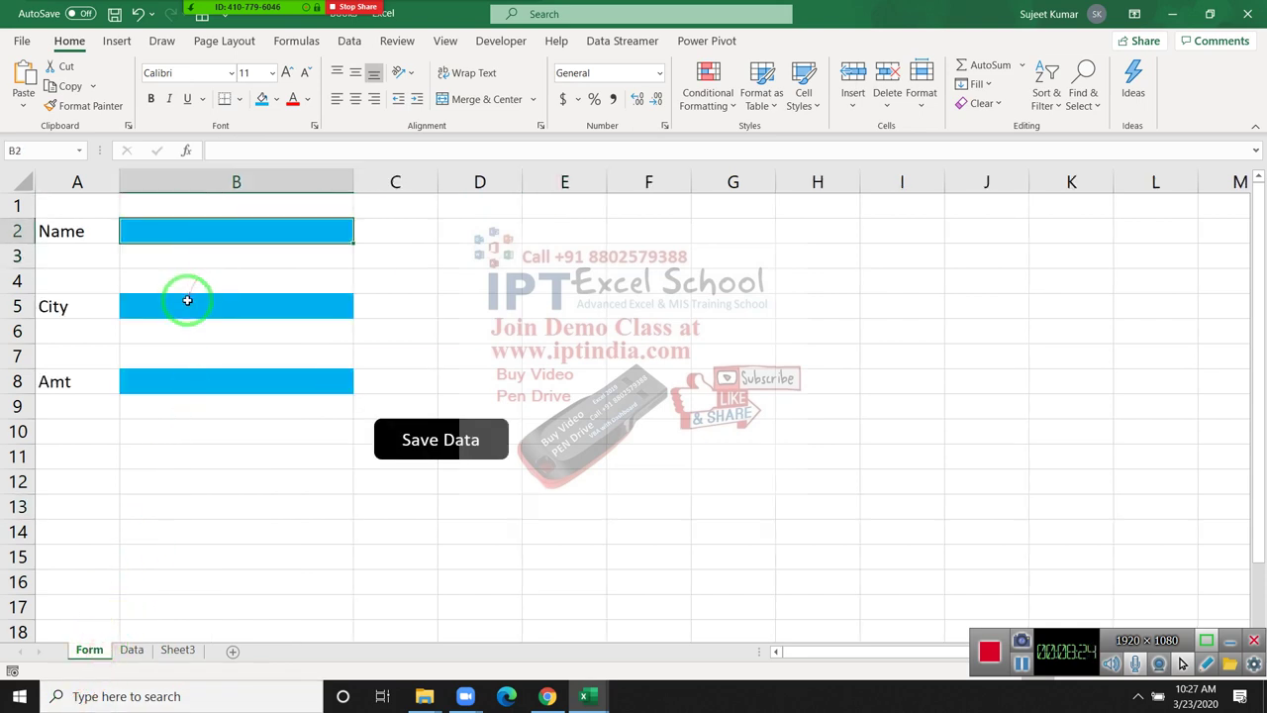
click(184, 302)
click(183, 380)
Duplicate the time line in the macro and change the copy's column offset to 3.
key(alt+Tab)
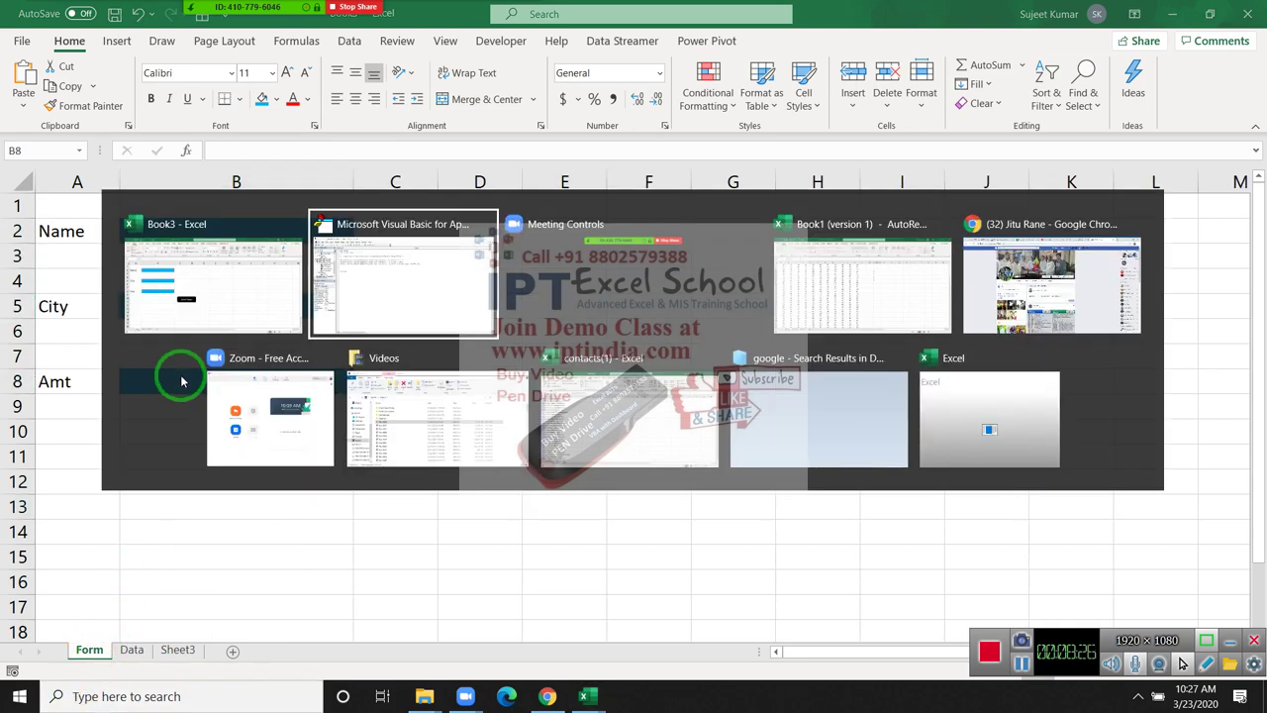
key(alt+Tab)
key(alt+Tab)
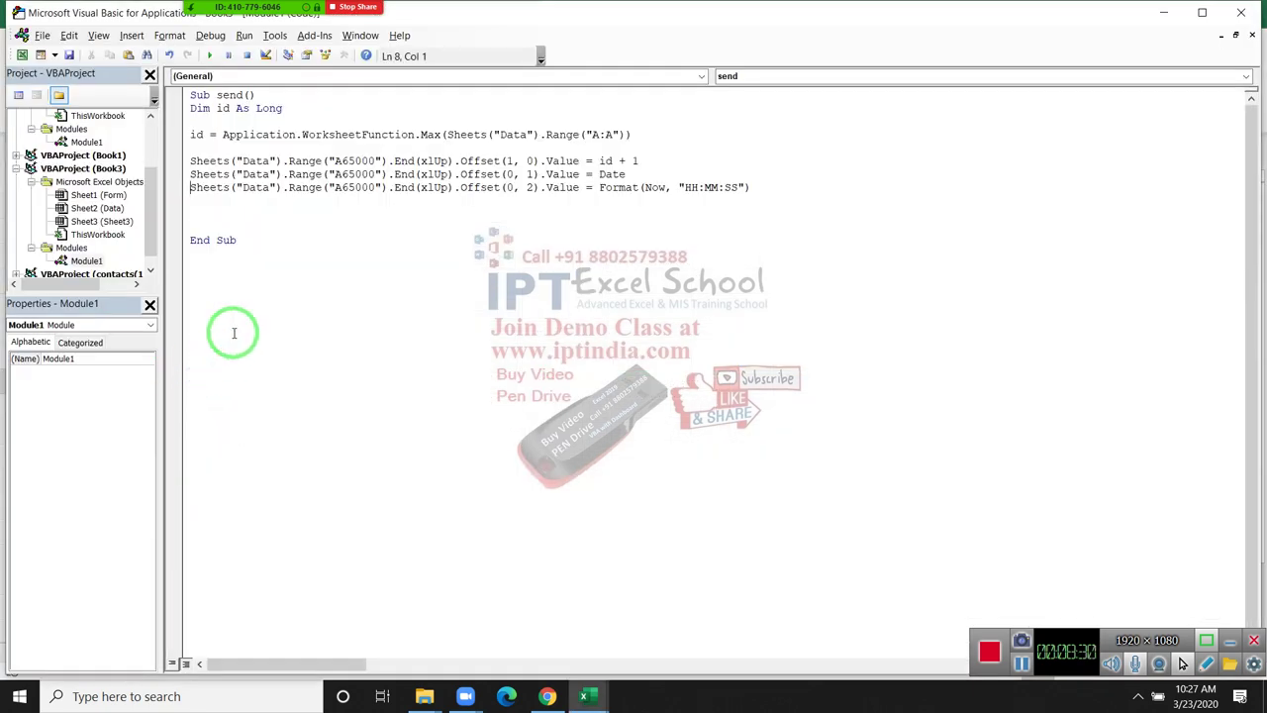
key(shift+Down)
key(ctrl+c)
key(ctrl+v)
key(ctrl+v)
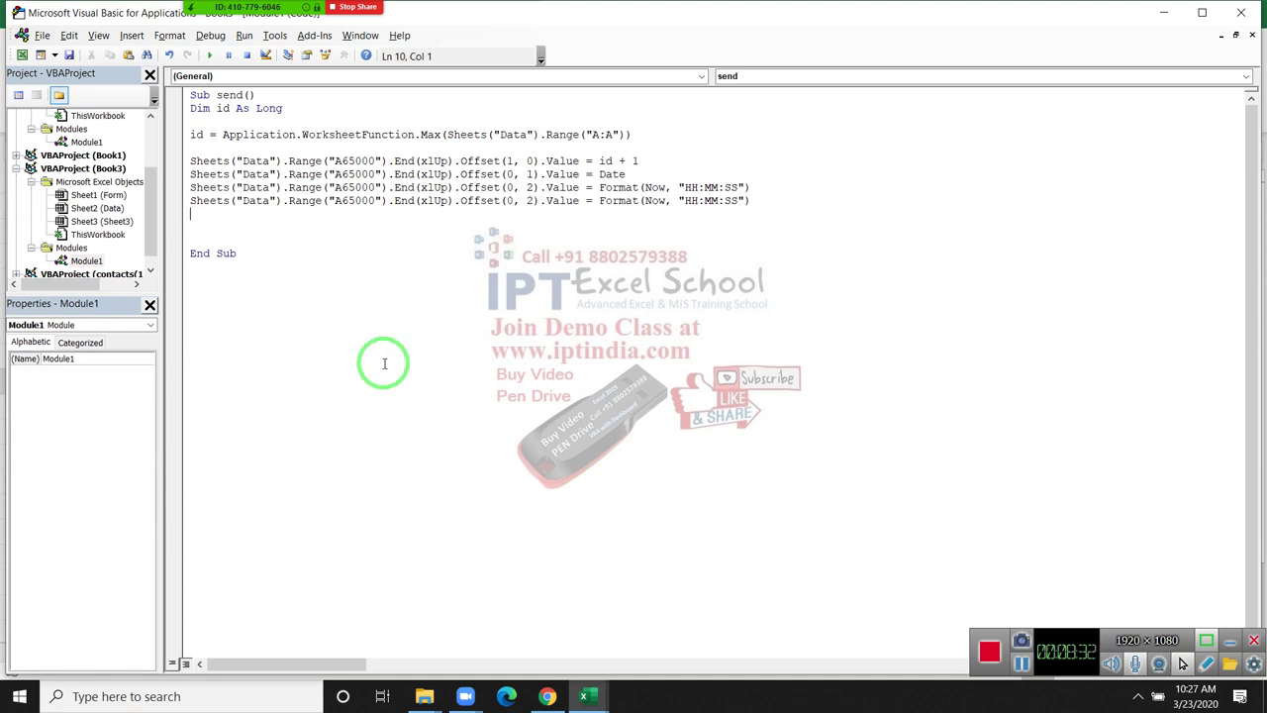
drag(528, 208, 560, 231)
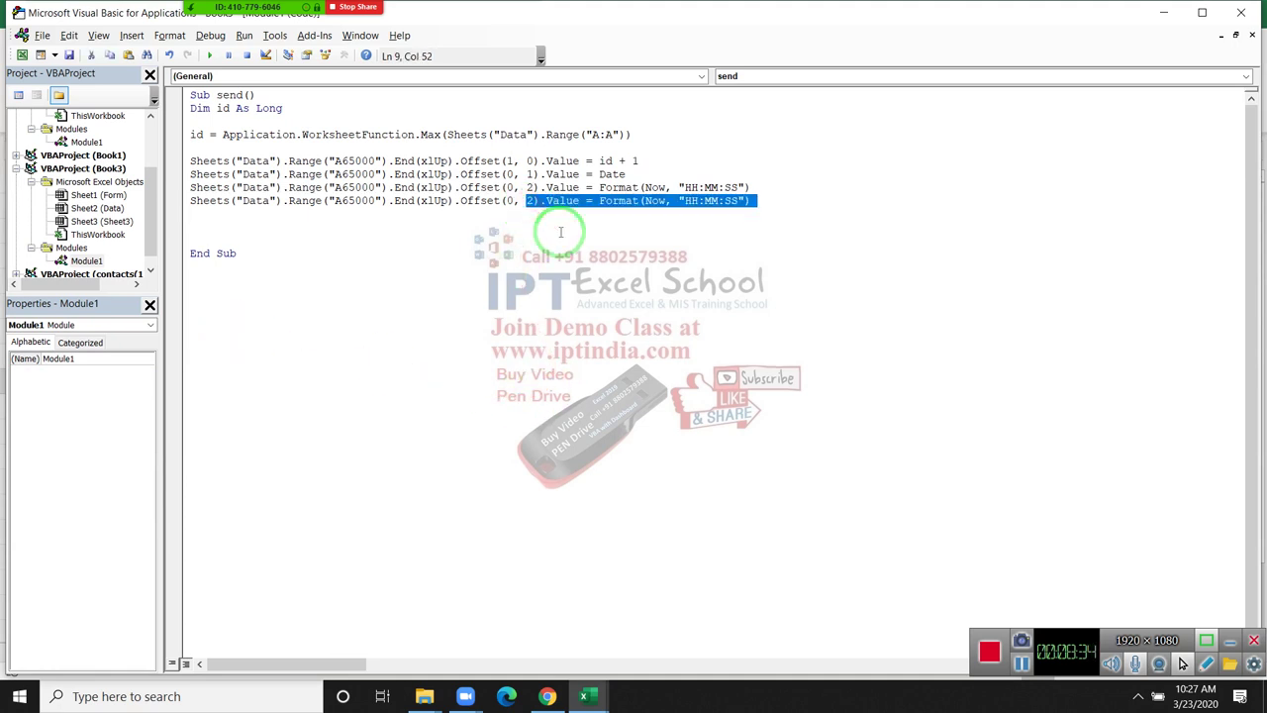
key(Left)
key(Delete)
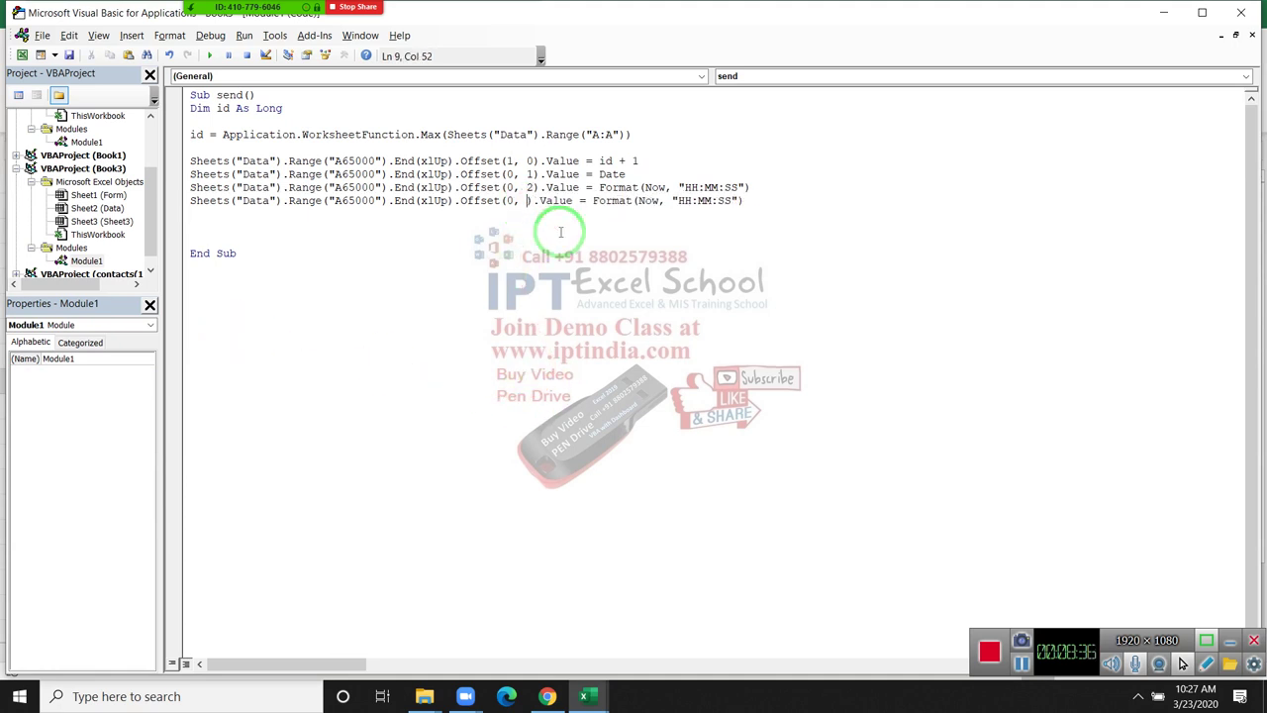
text(4)
key(BackSpace)
text(3)
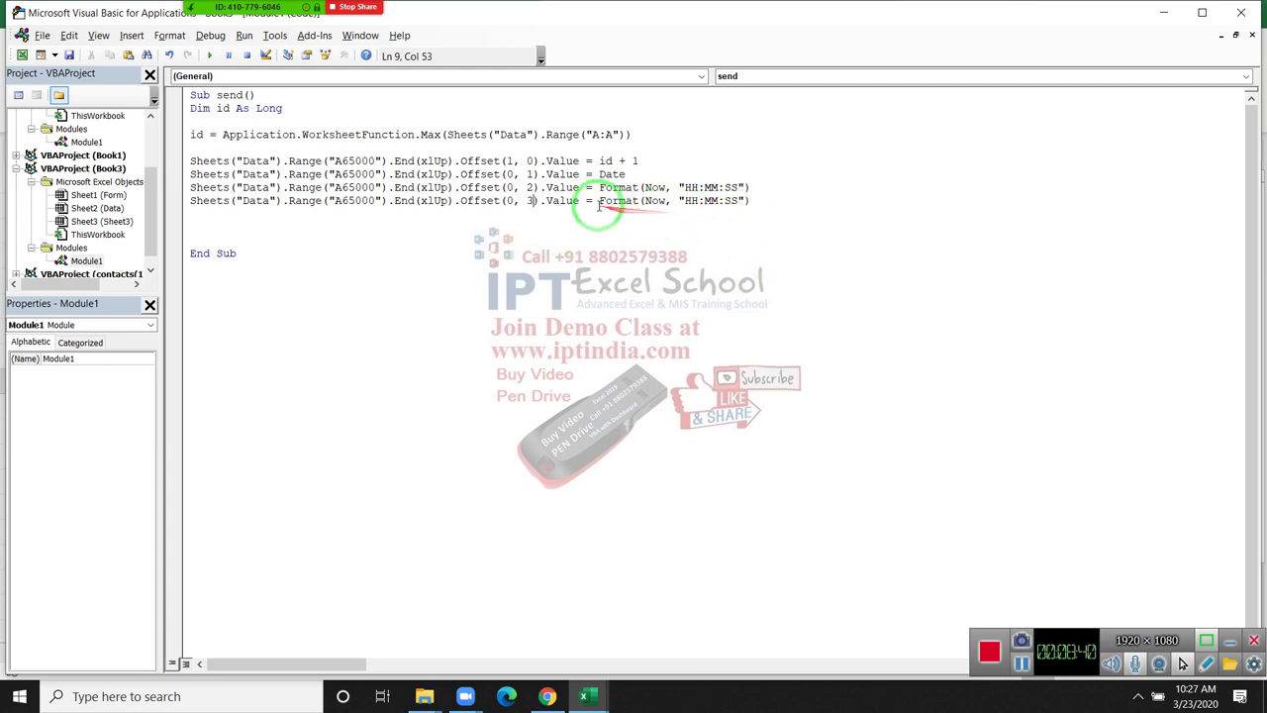
Set the new line's value to Range("B3").Value, then bring the Book3 workbook forward.
drag(599, 200, 862, 223)
text(ra)
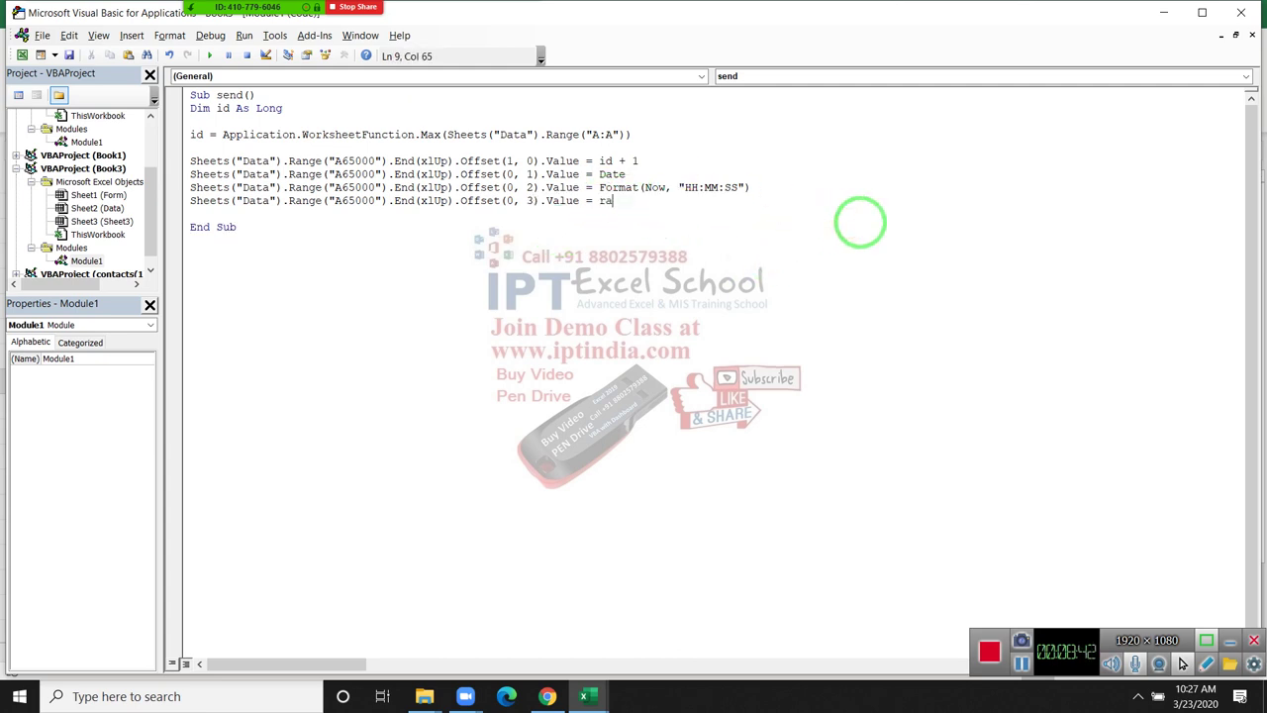
text(nge()
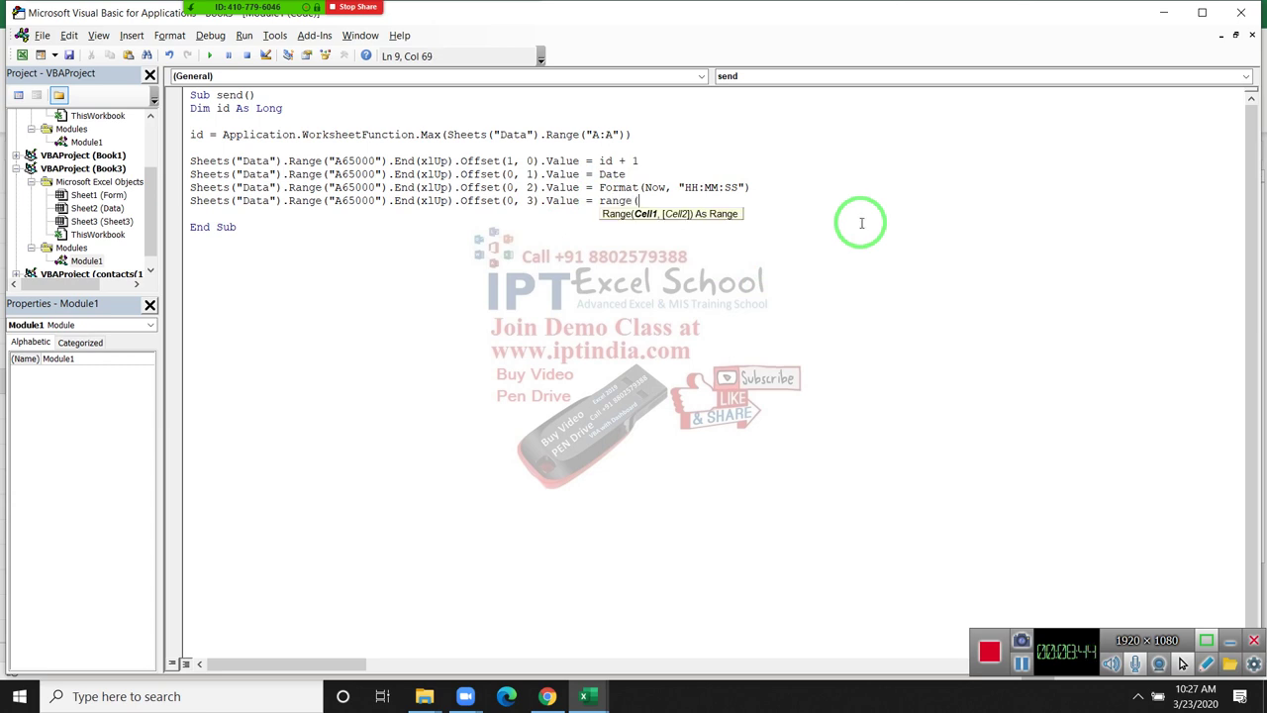
text("B3")
text().v)
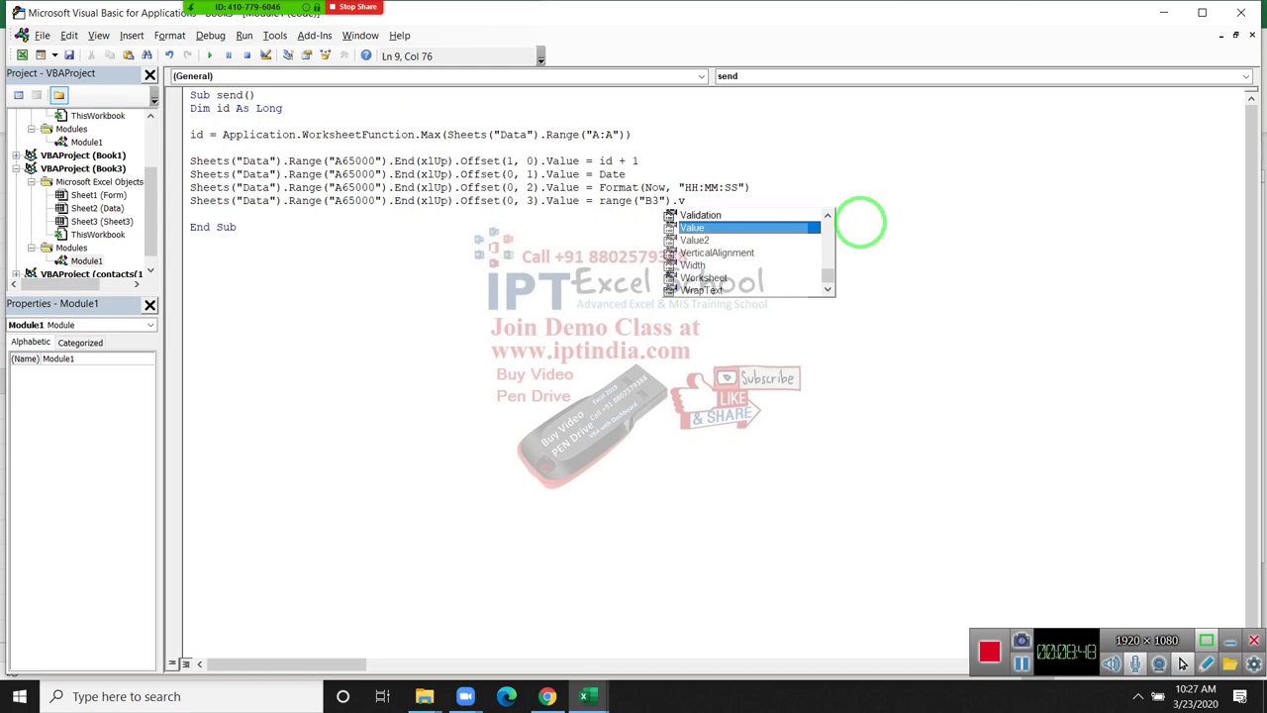
key(Tab)
key(Down)
key(Down)
key(Down)
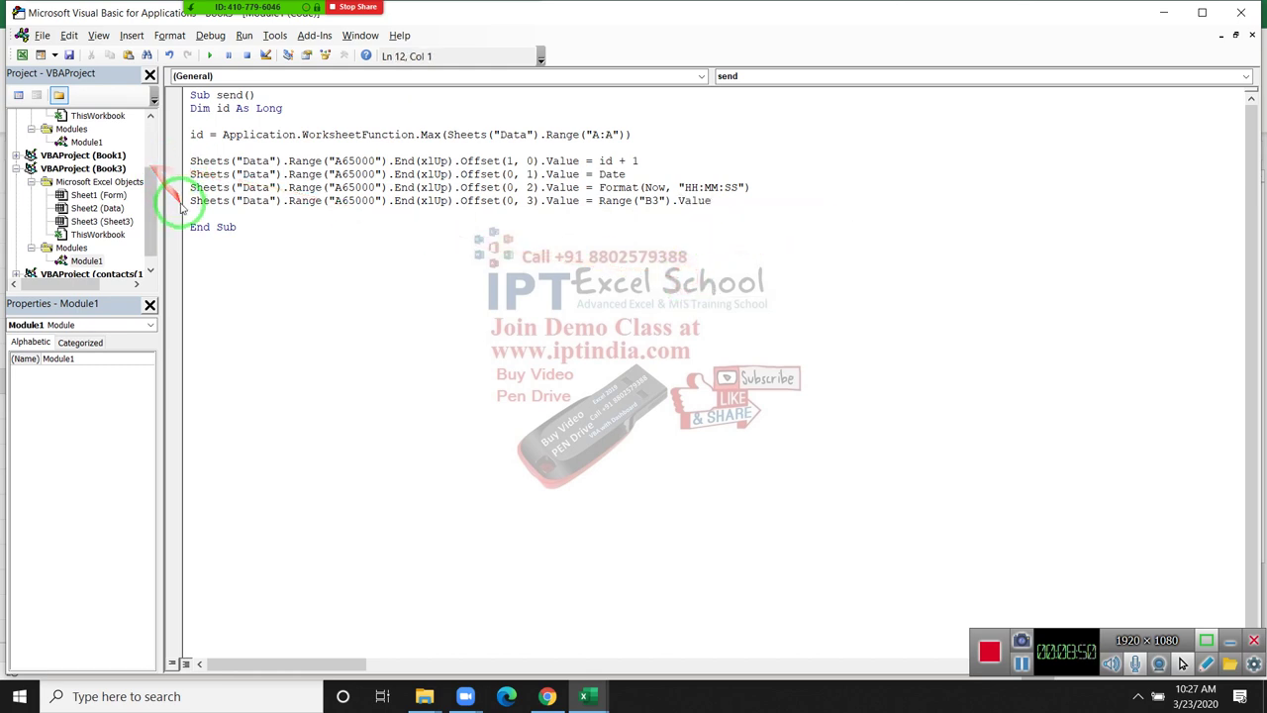
click(180, 202)
click(212, 203)
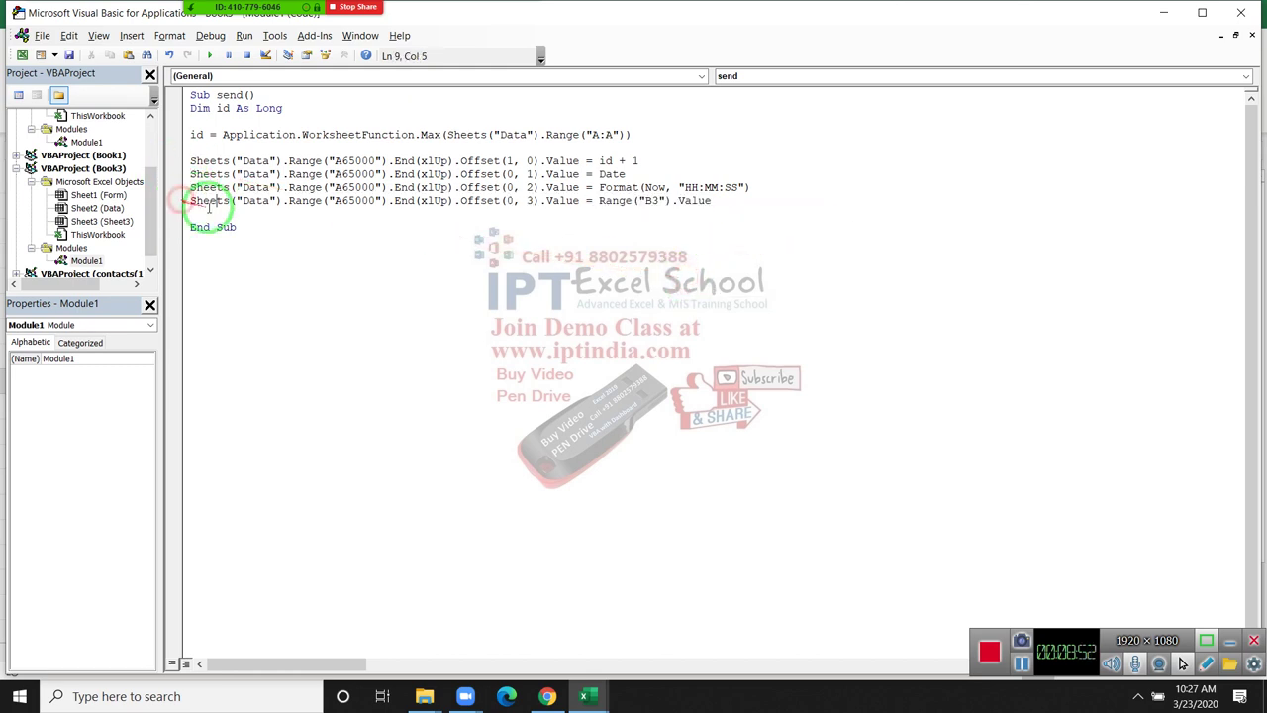
click(600, 201)
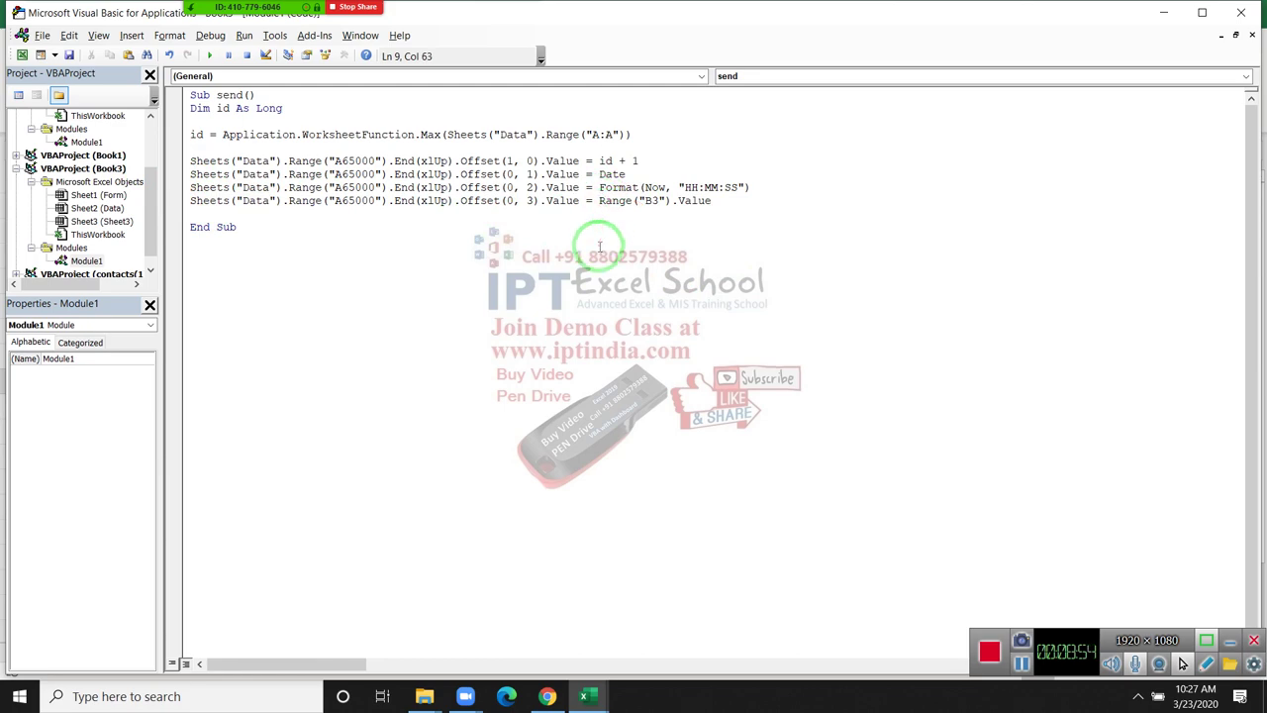
key(alt+Tab)
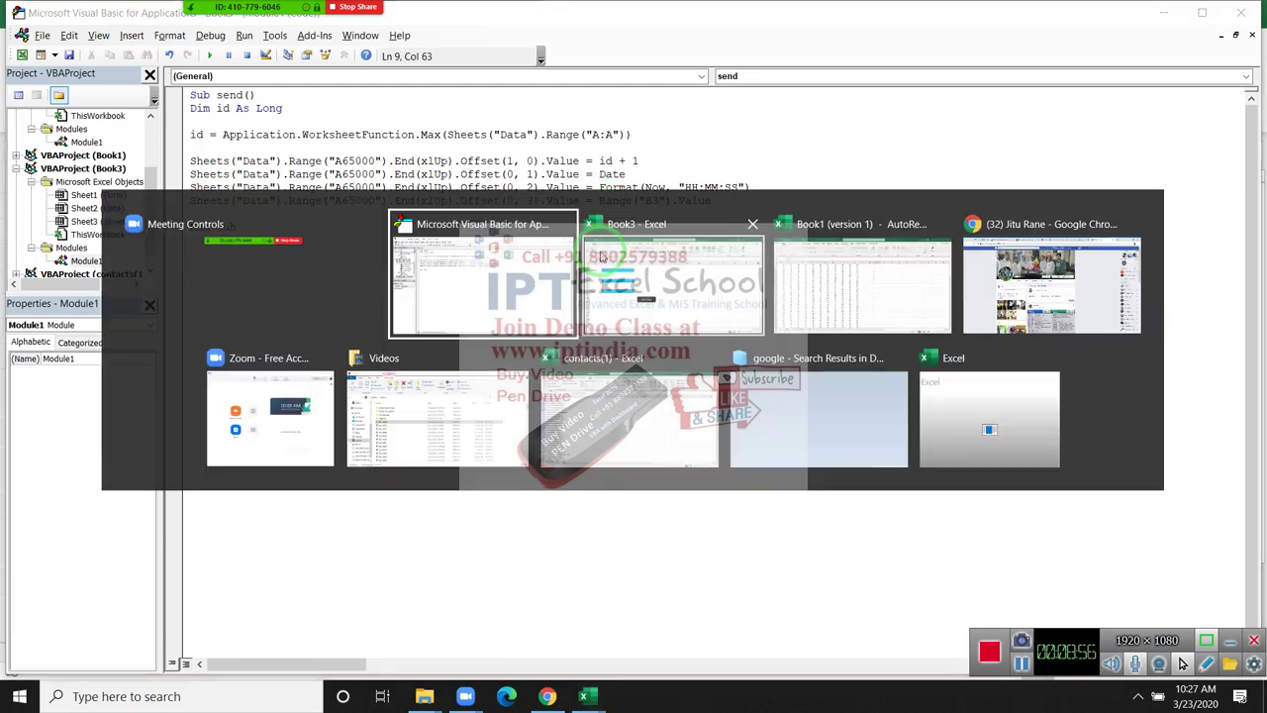
click(601, 256)
Glance over the Form sheet's input cells, then return to the send macro in the VBA editor.
click(818, 435)
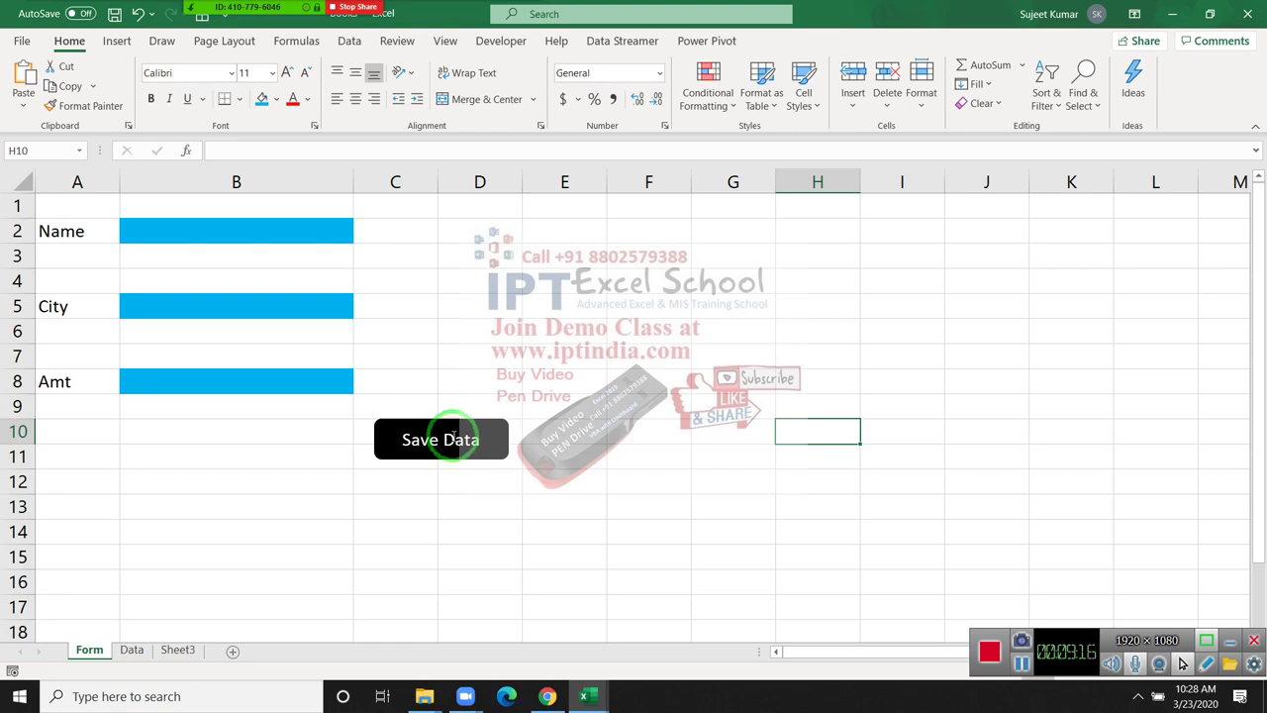
key(alt+Tab)
key(alt+Tab)
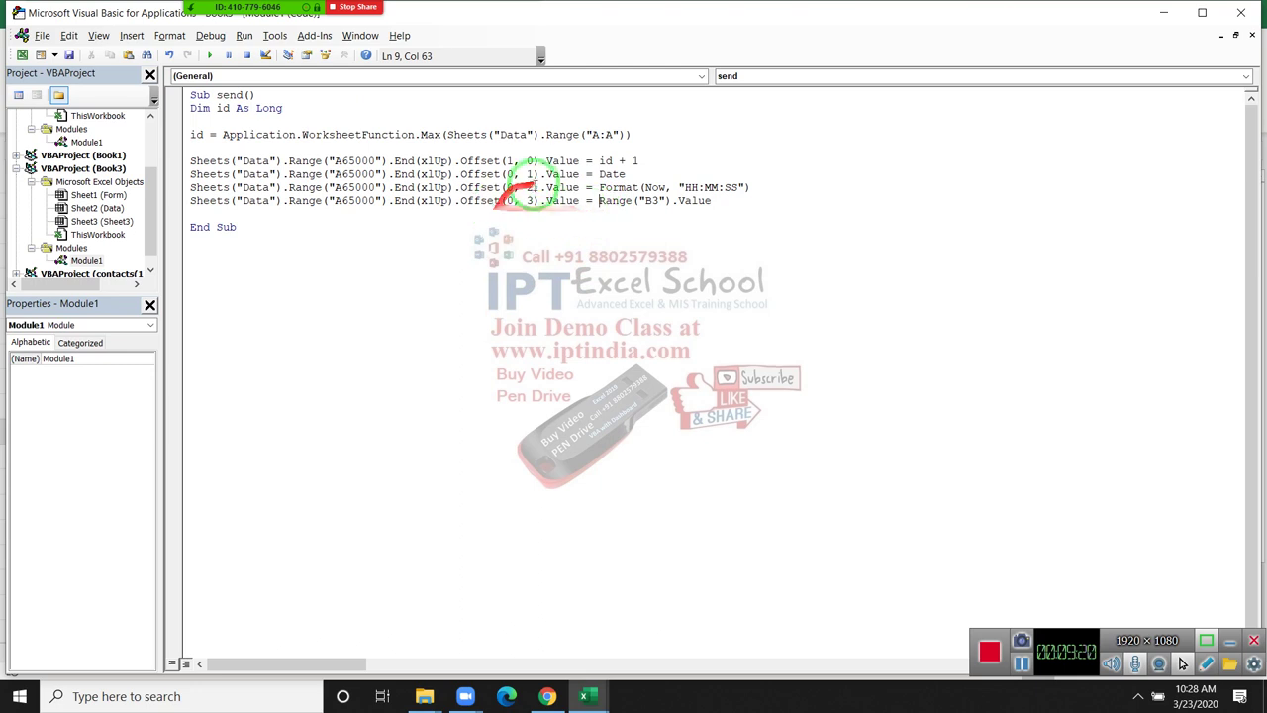
Prefix the Range("B3") line with Sheets("form") and duplicate it on the line below.
text(sheet)
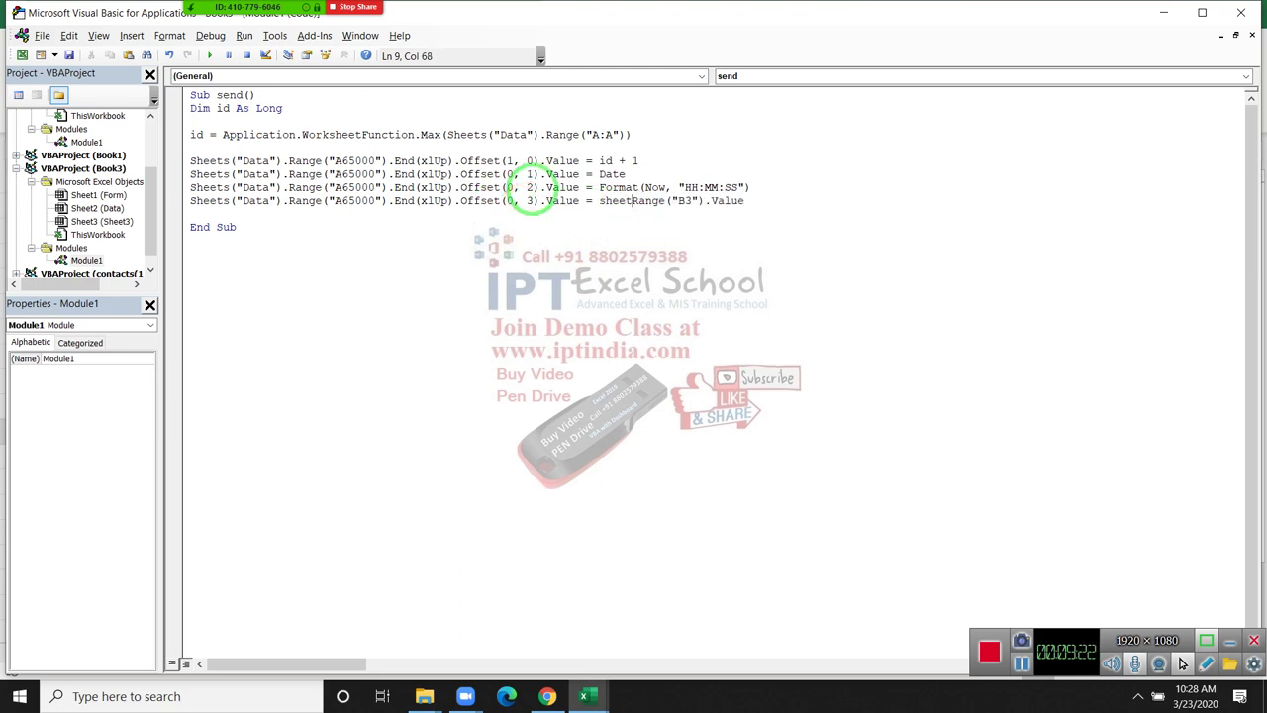
text(s(")
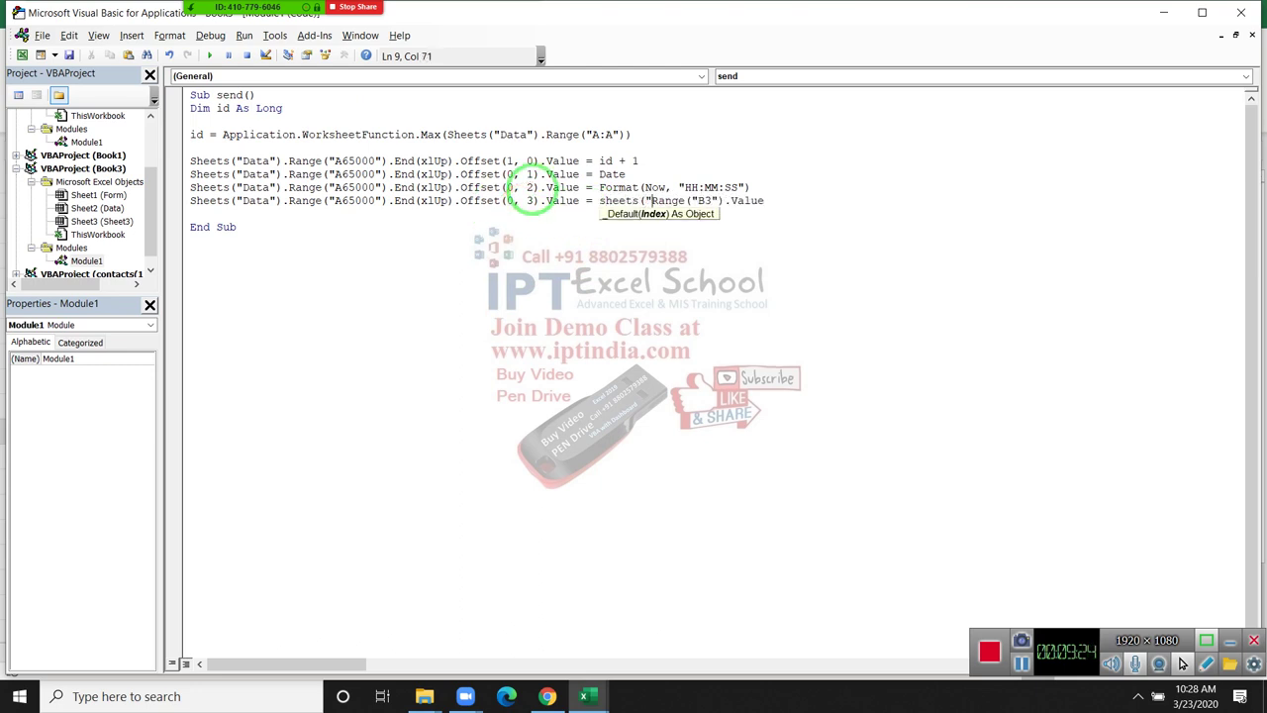
text(form")
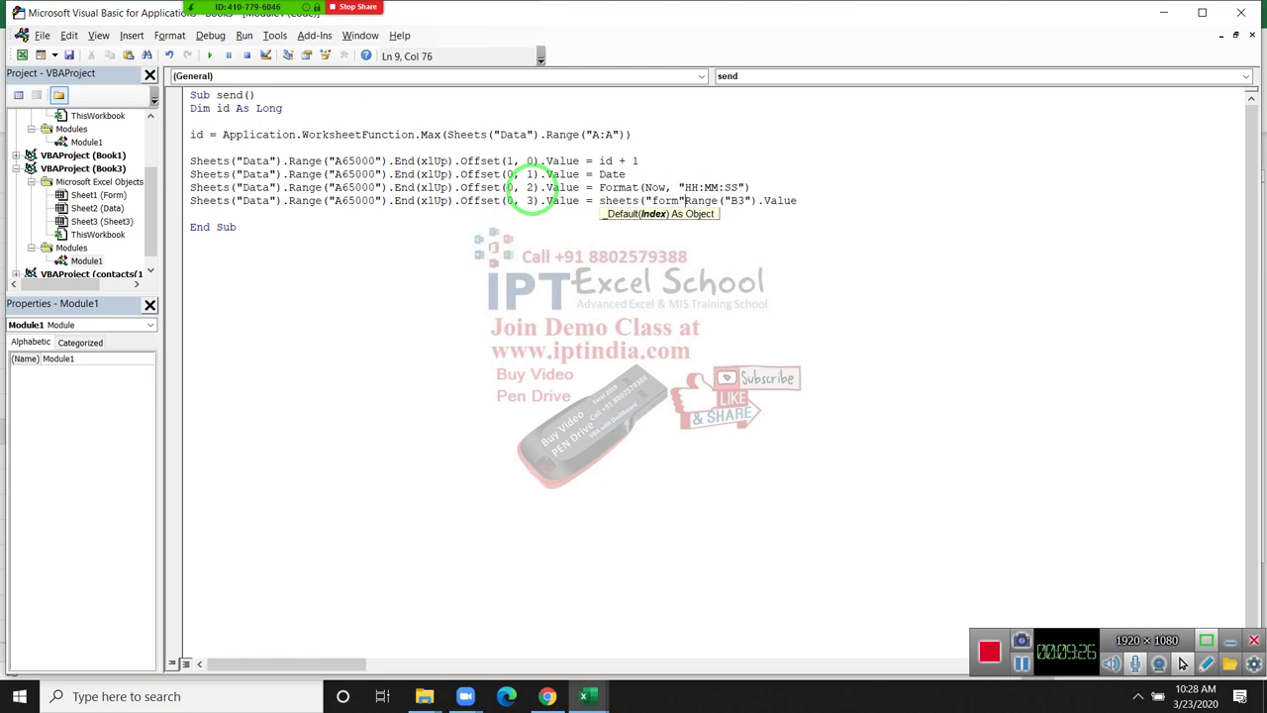
text().)
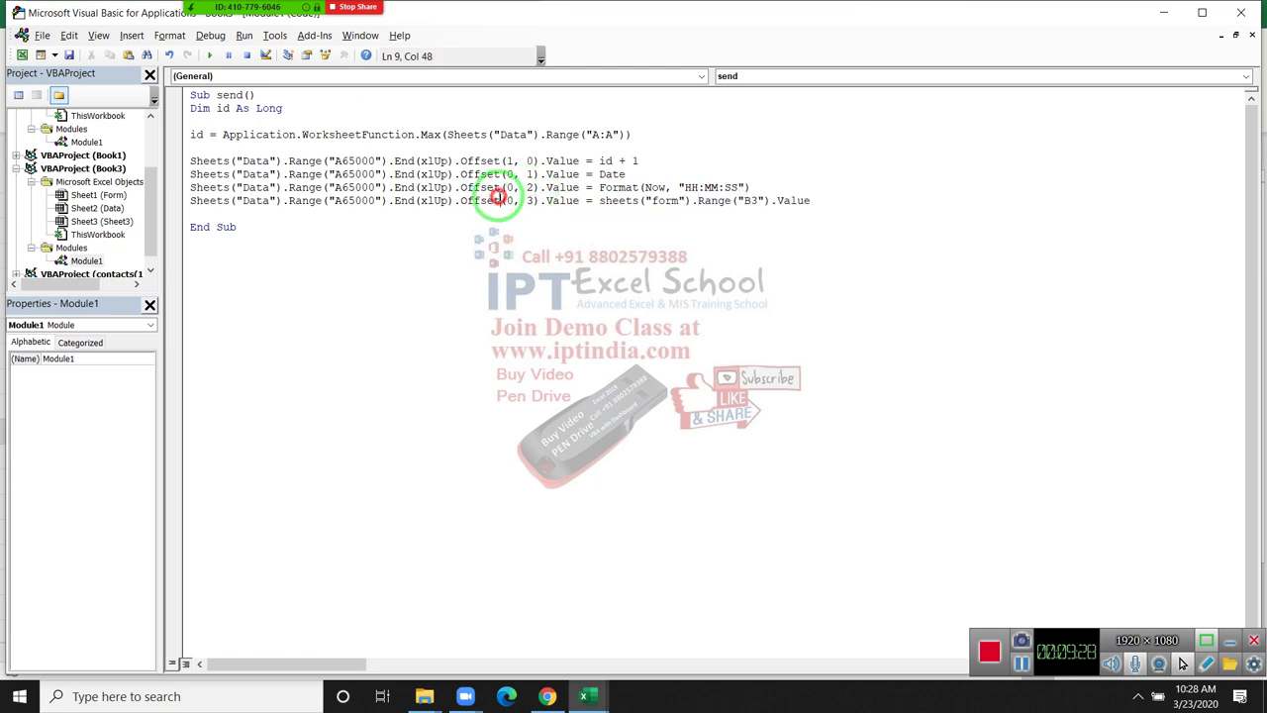
click(222, 226)
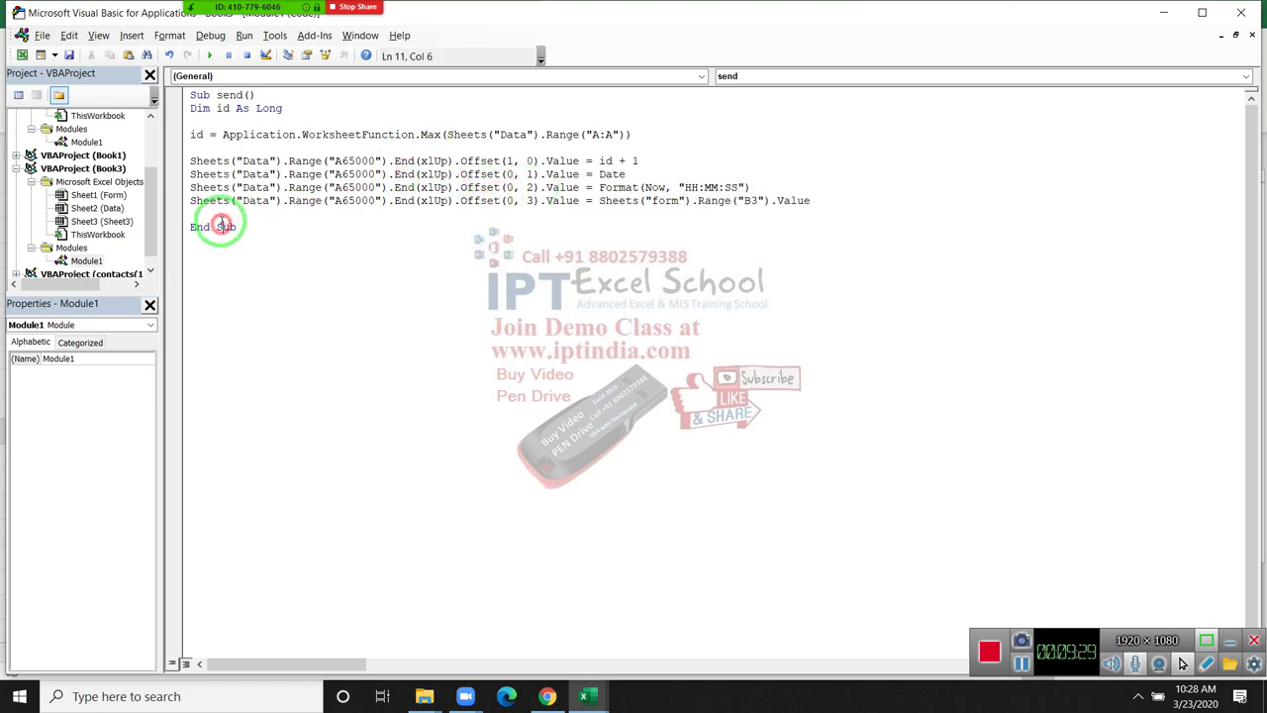
click(185, 201)
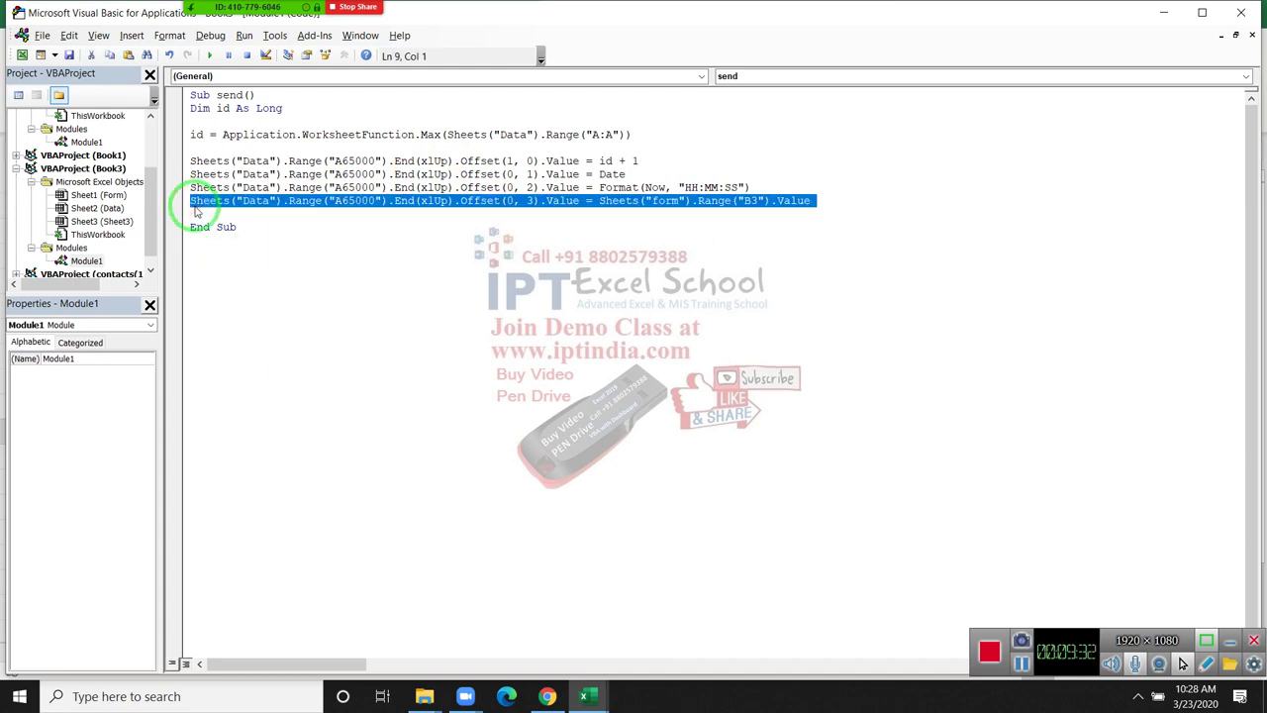
key(ctrl+c)
click(195, 213)
key(ctrl+v)
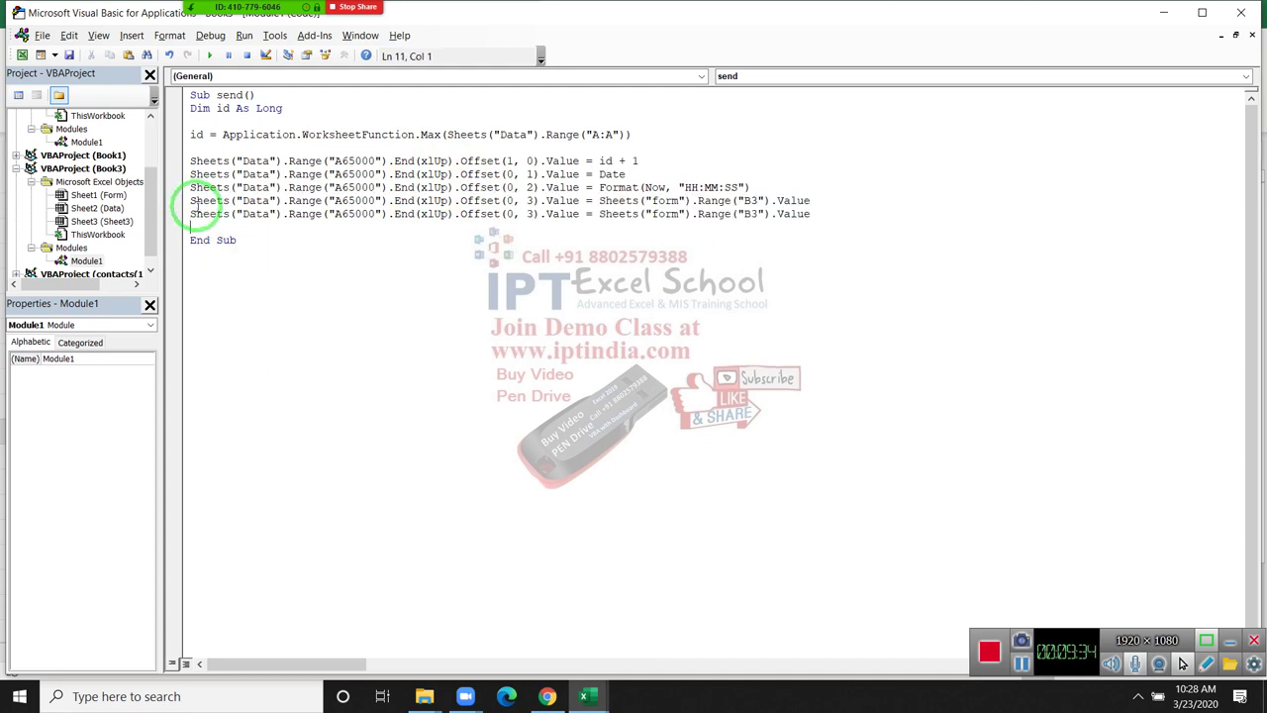
Change the copied line to write Form cell B5 at Offset(0, 4).
click(532, 213)
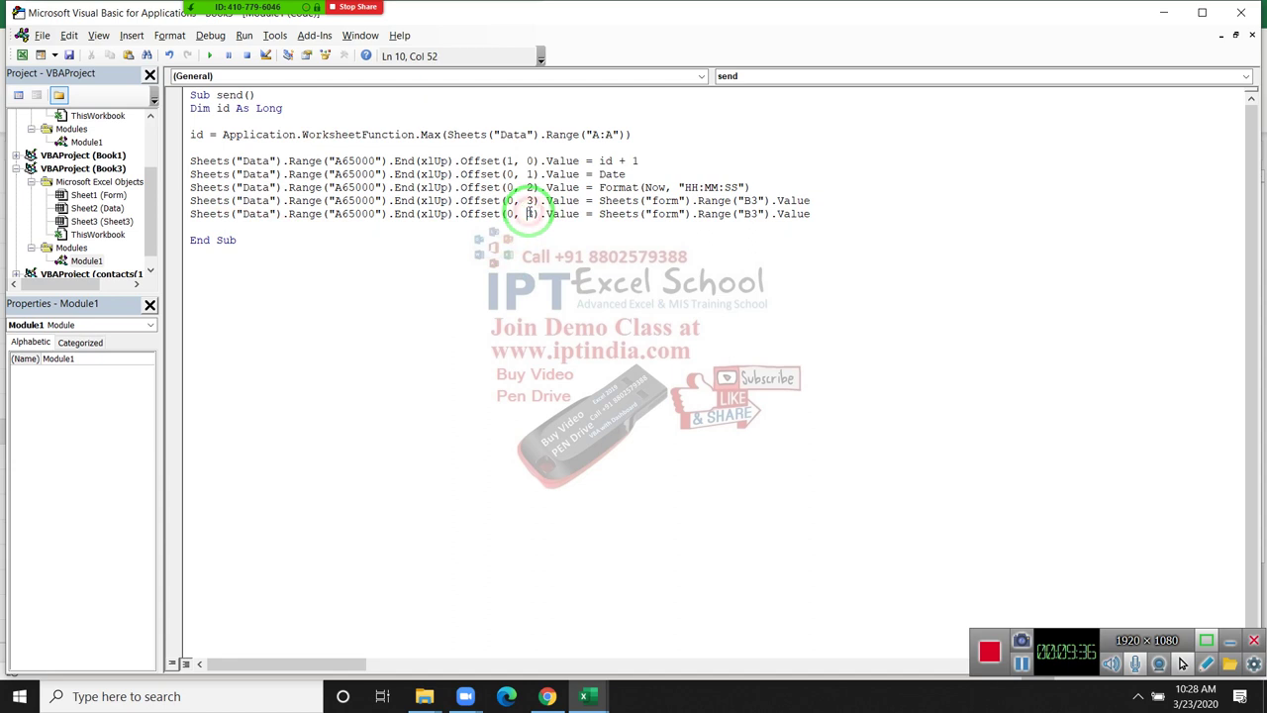
key(BackSpace)
text(4)
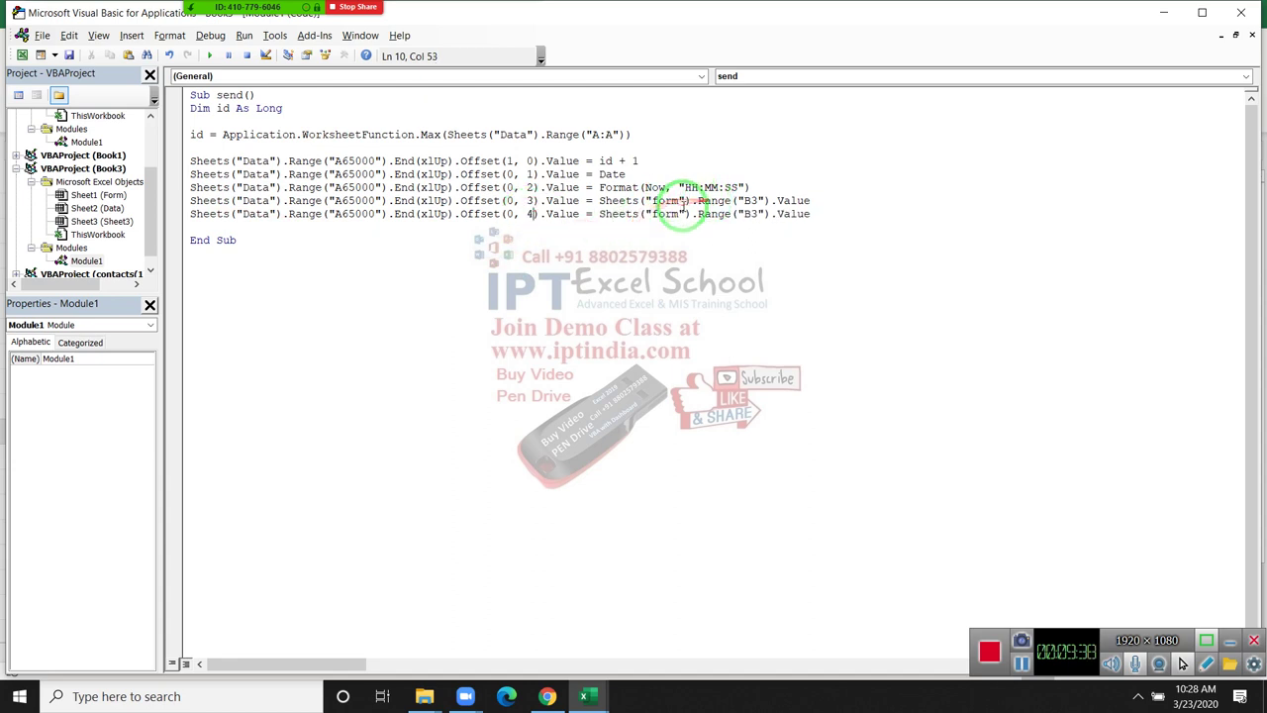
drag(679, 213, 767, 211)
click(759, 215)
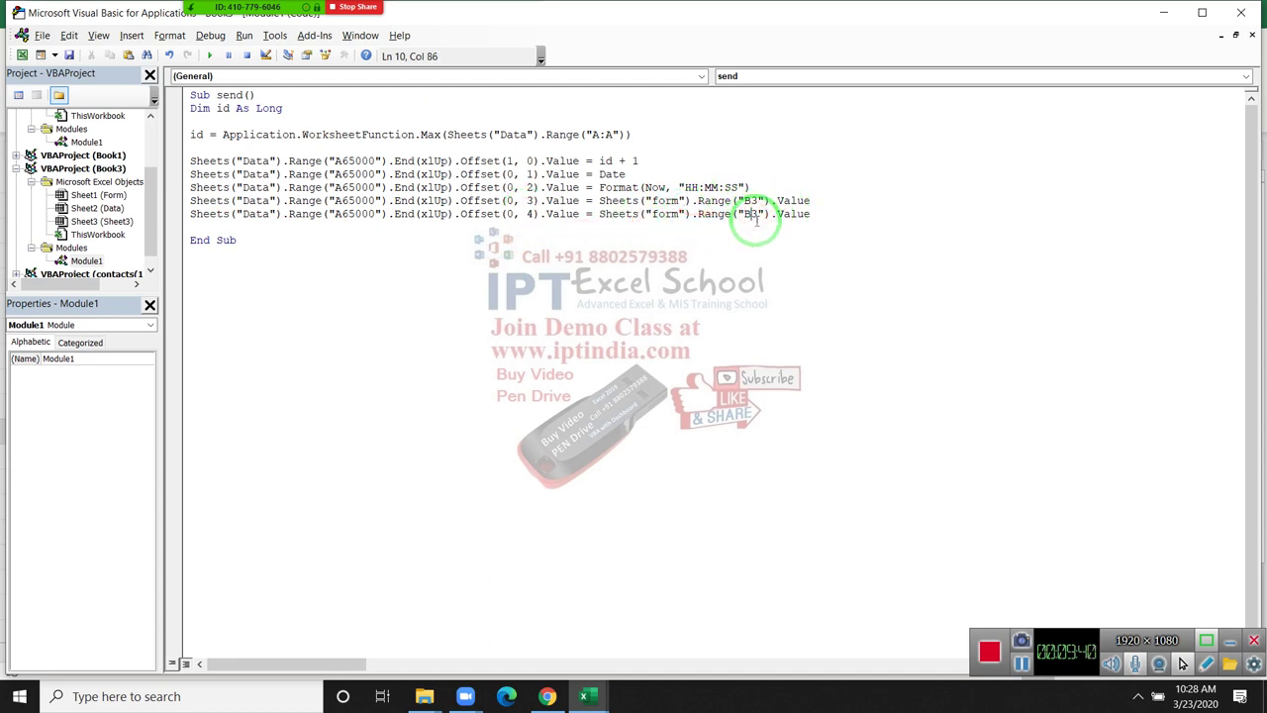
key(BackSpace)
text(5)
Add a third line writing Form cell B8 at Offset(0, 5).
key(Down)
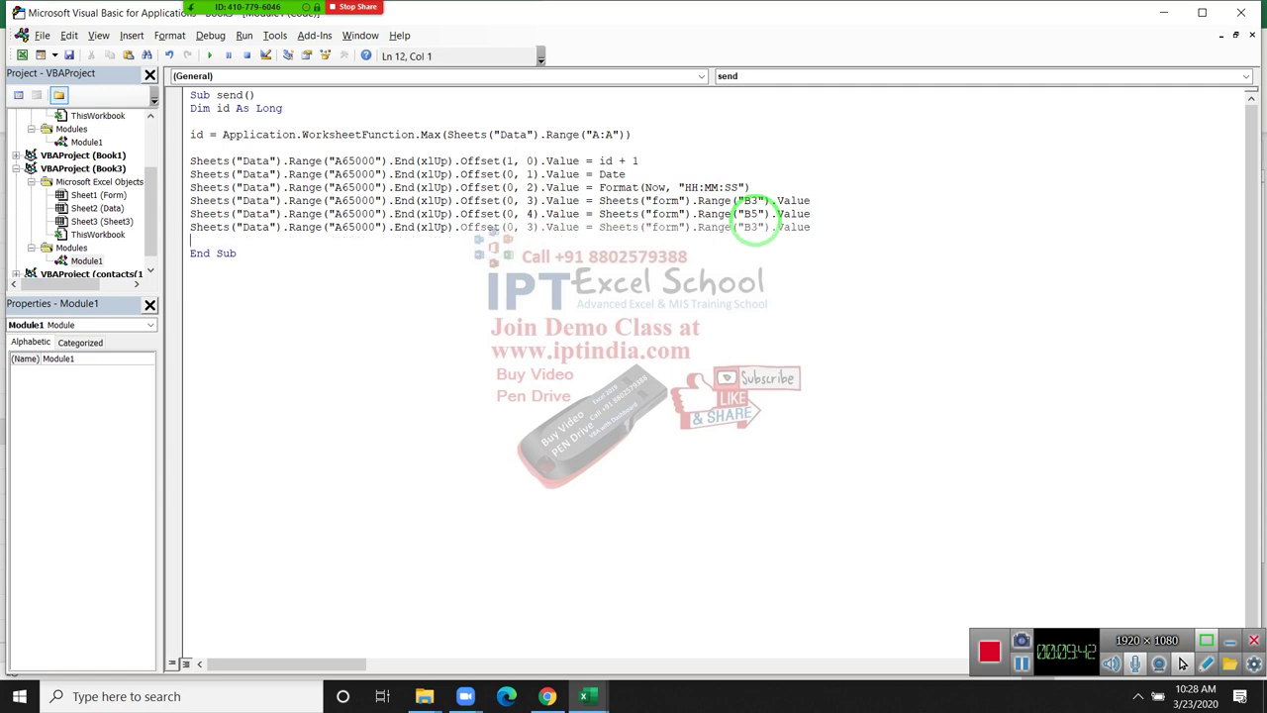
key(ctrl+v)
click(535, 227)
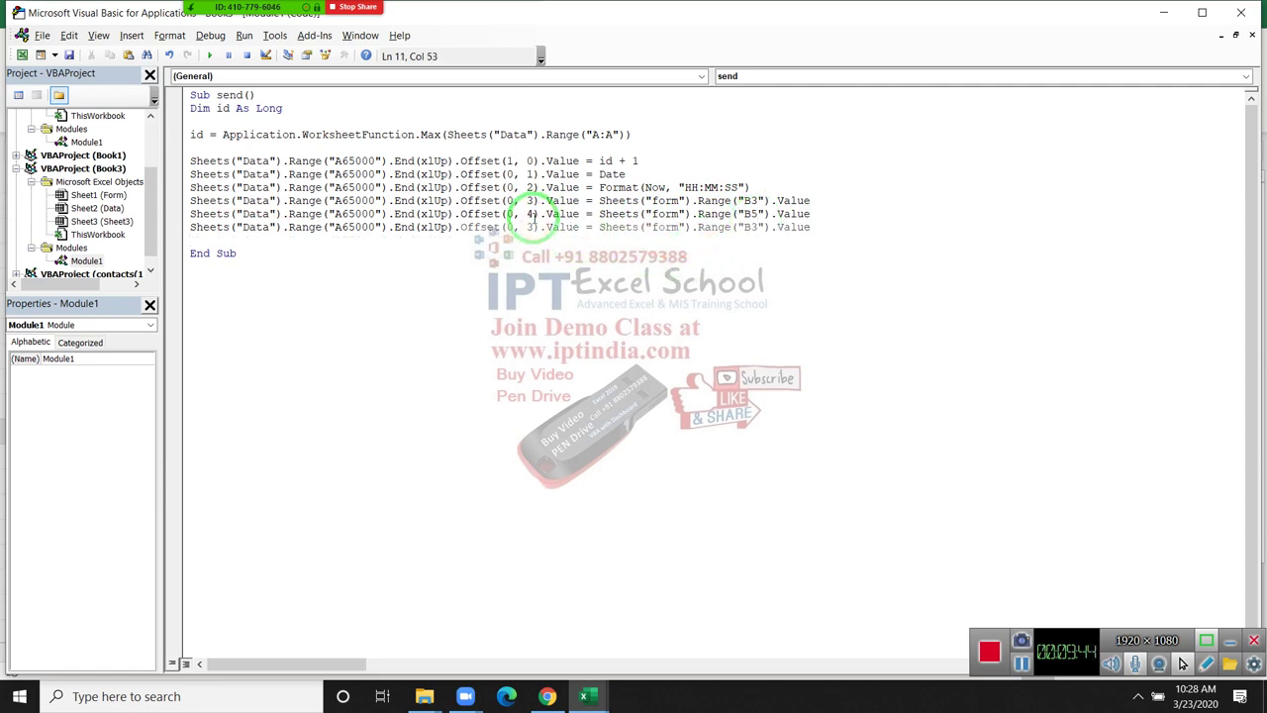
key(BackSpace)
text(5)
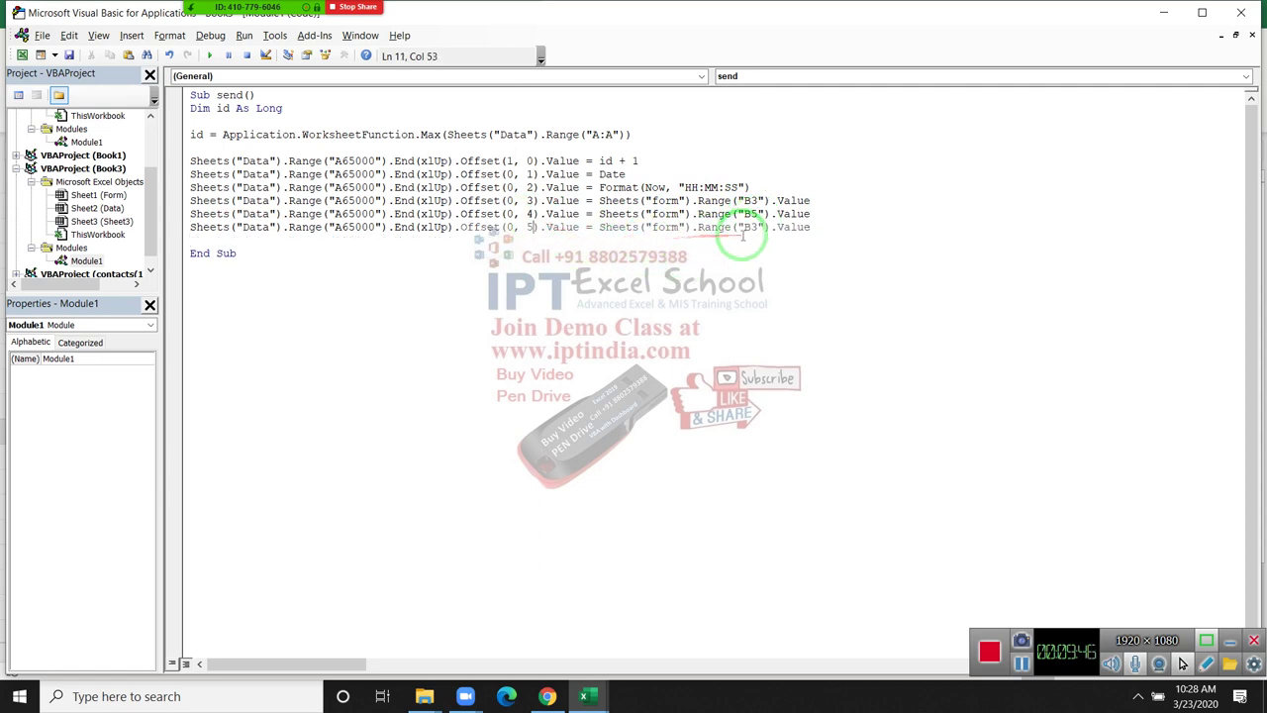
click(758, 227)
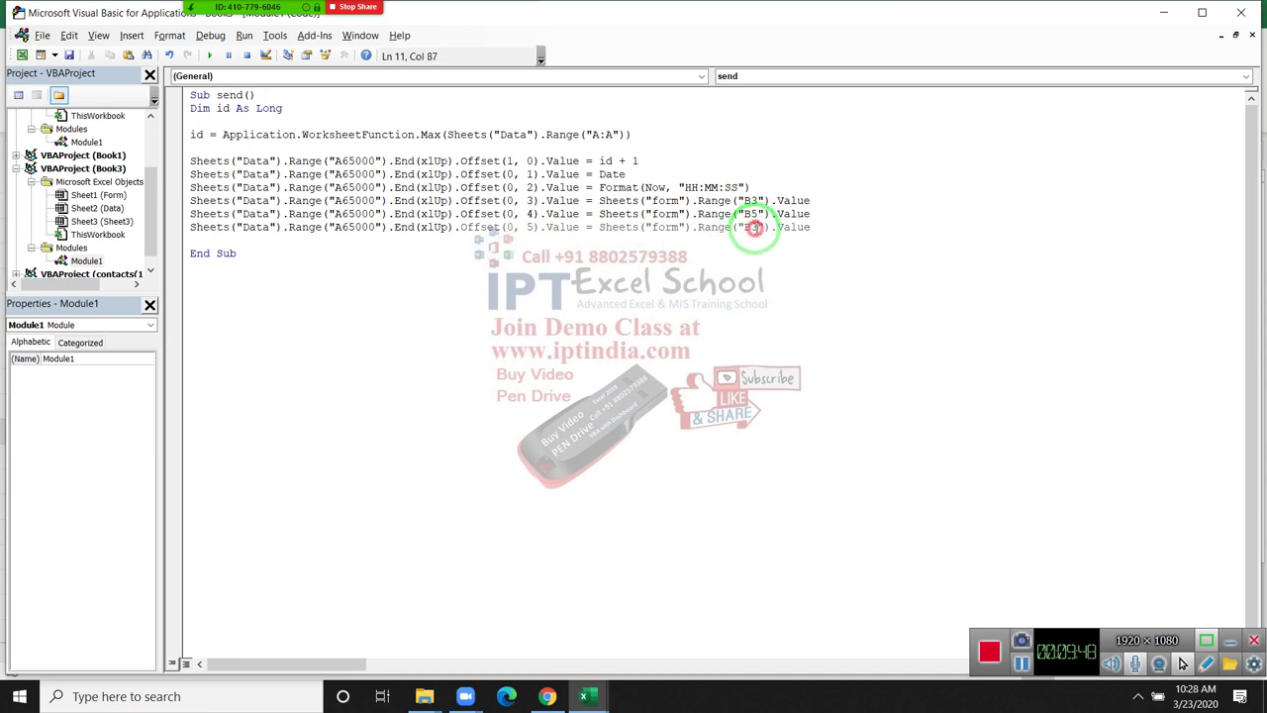
key(BackSpace)
text(8)
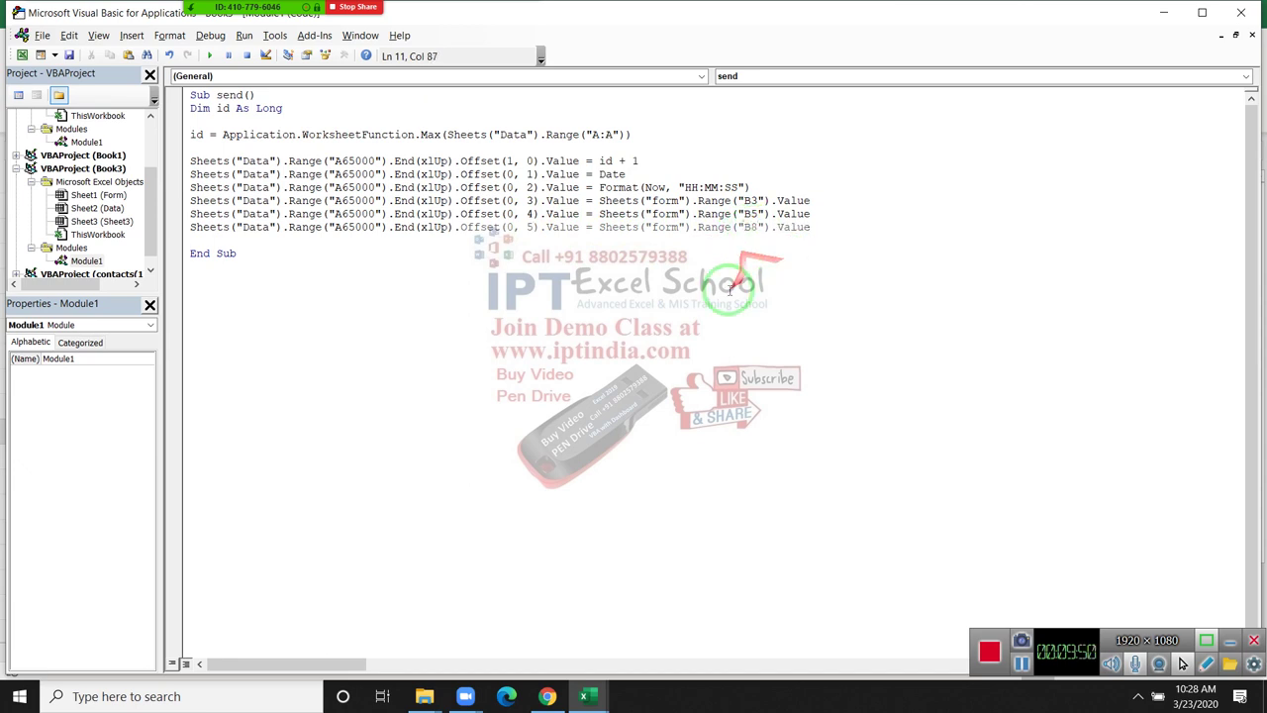
drag(699, 257, 585, 386)
Check the City (B5) and Amt (B8) cells on the Form sheet, then return to the code.
key(alt+Tab)
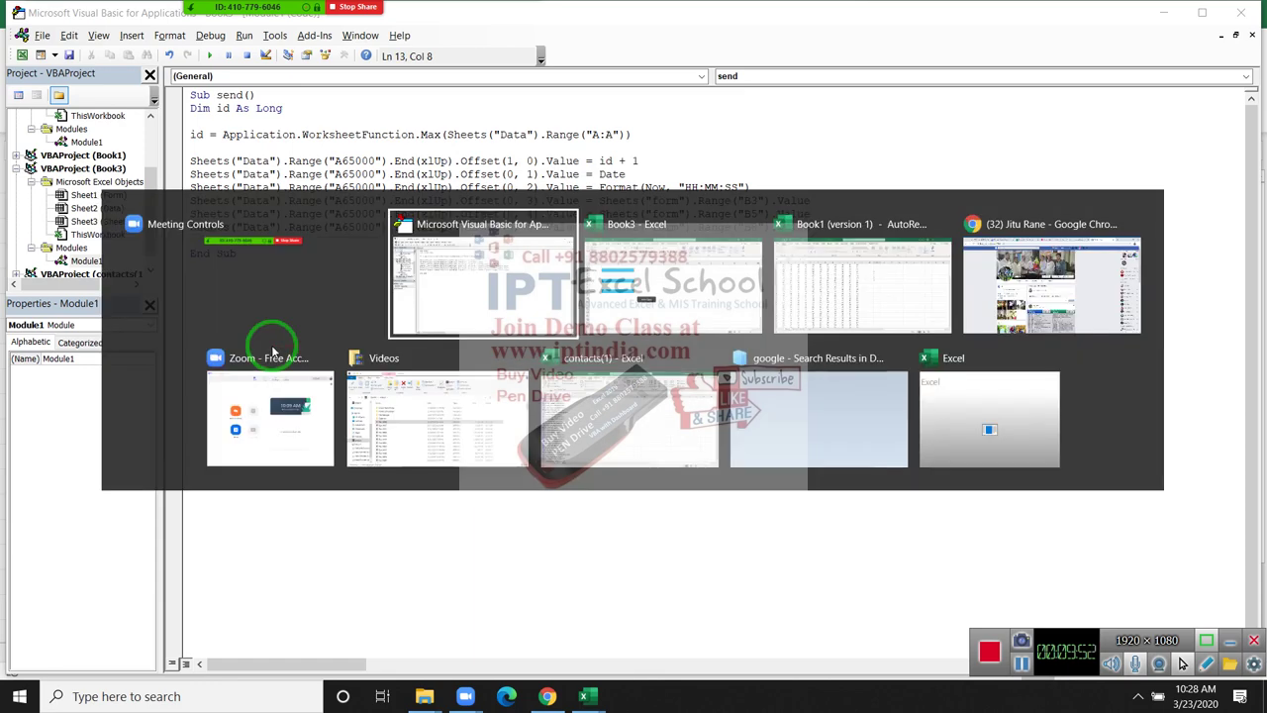
click(227, 306)
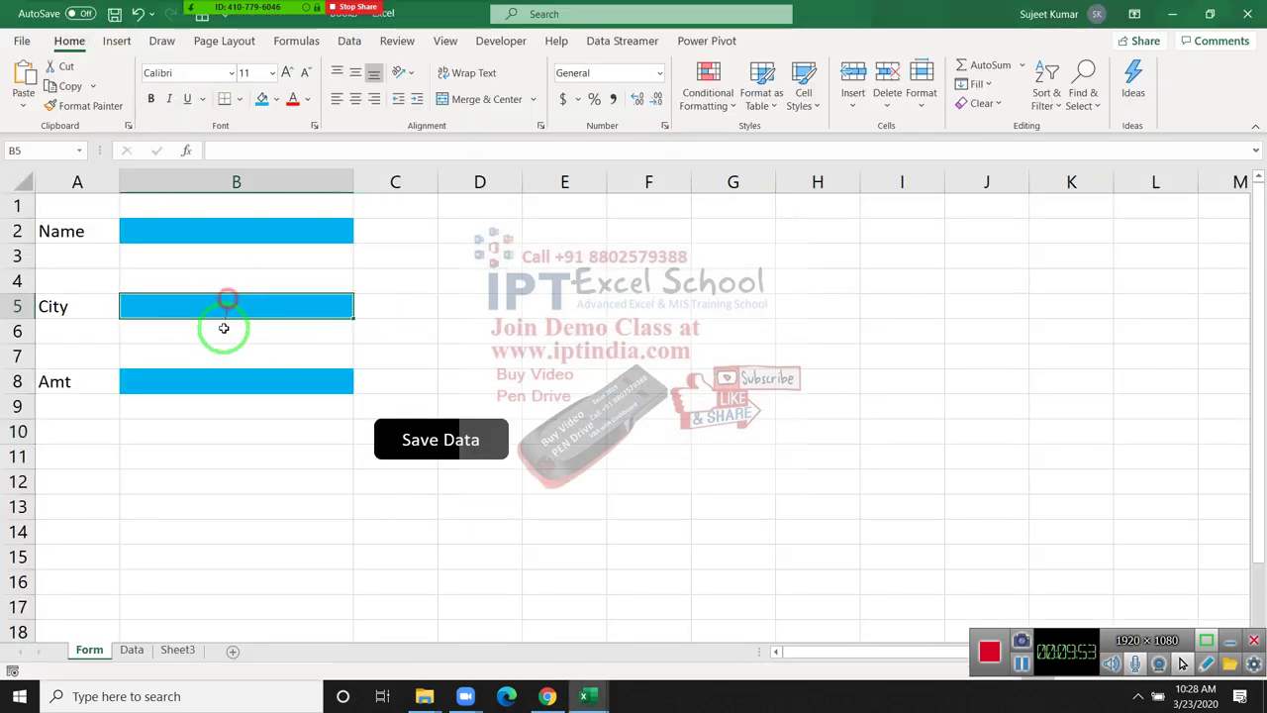
click(228, 384)
key(alt+Tab)
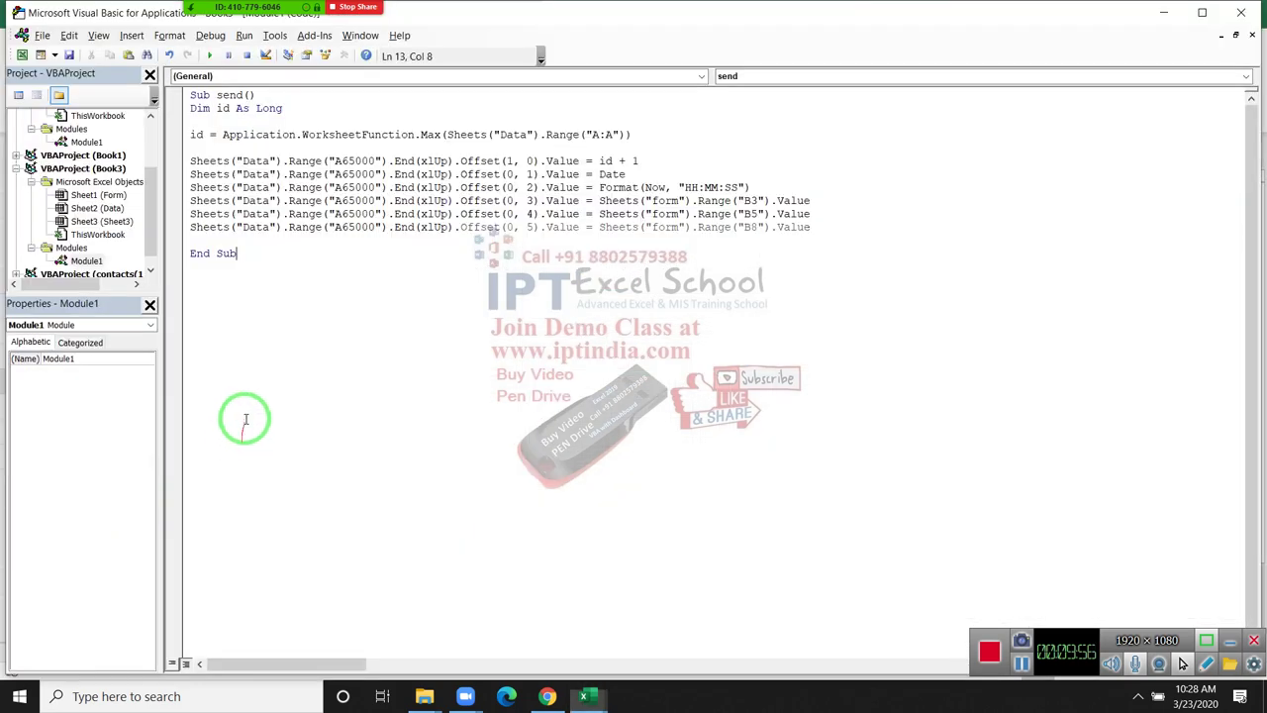
Add MsgBox "Your Data Saved" before End Sub, removing the stray parenthesis.
click(212, 240)
key(Return)
key(Return)
text(msgbox)
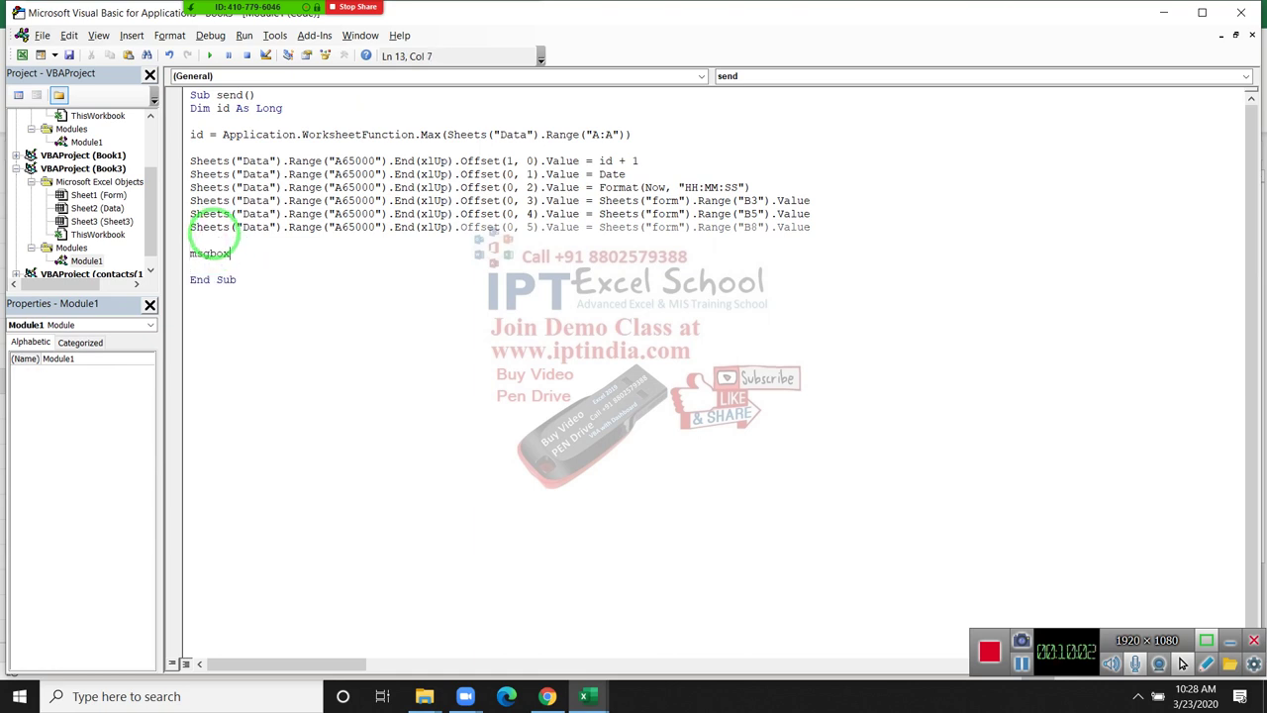
text(("Your Data Saved)
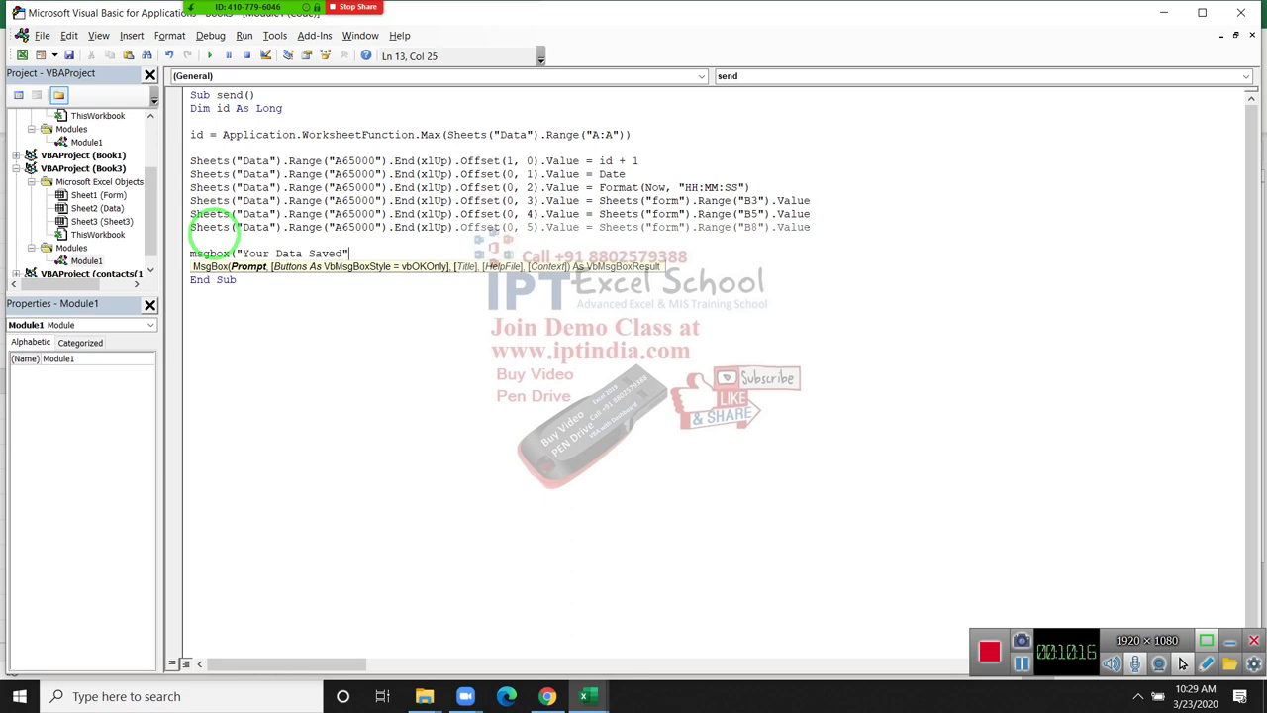
key(Return)
key(Return)
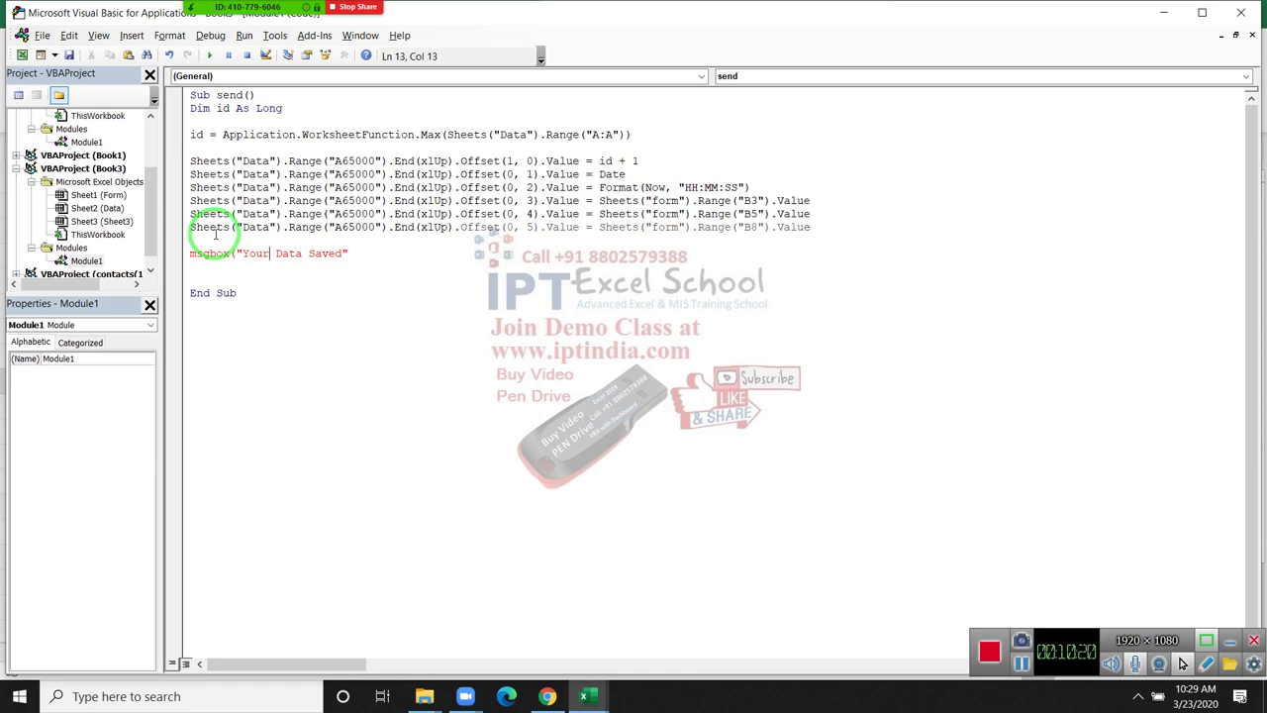
key(BackSpace)
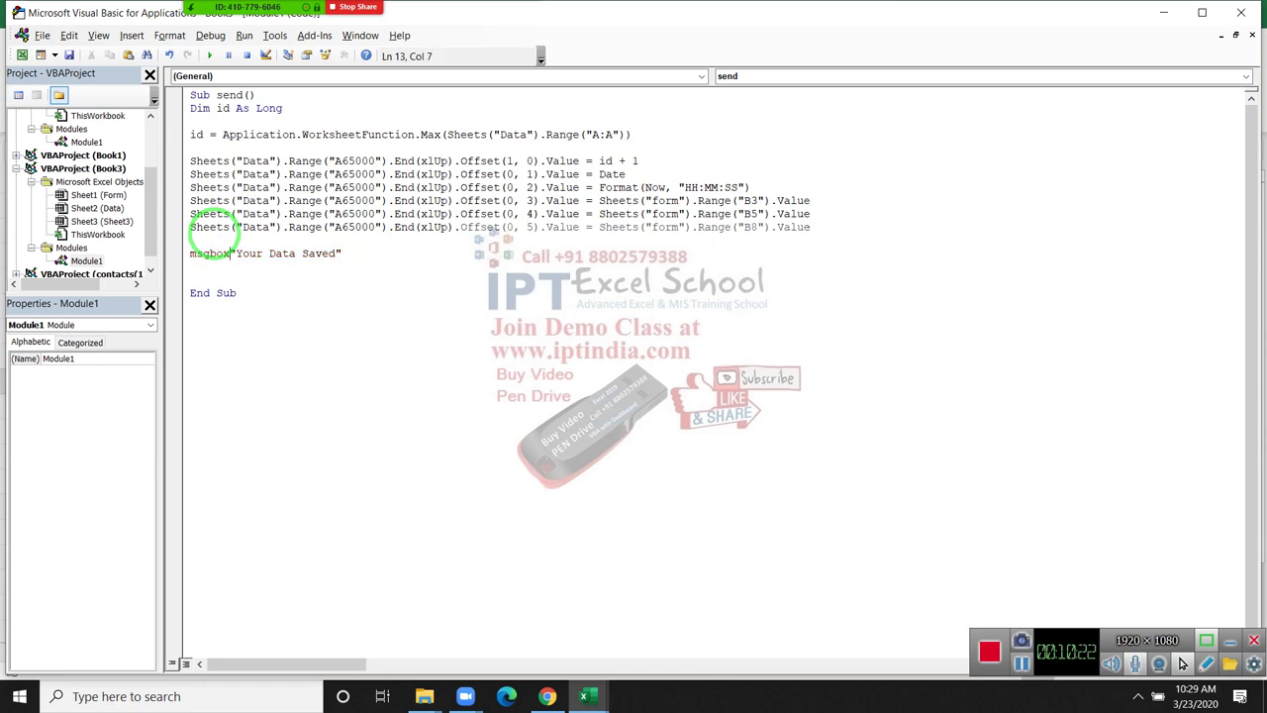
key(Down)
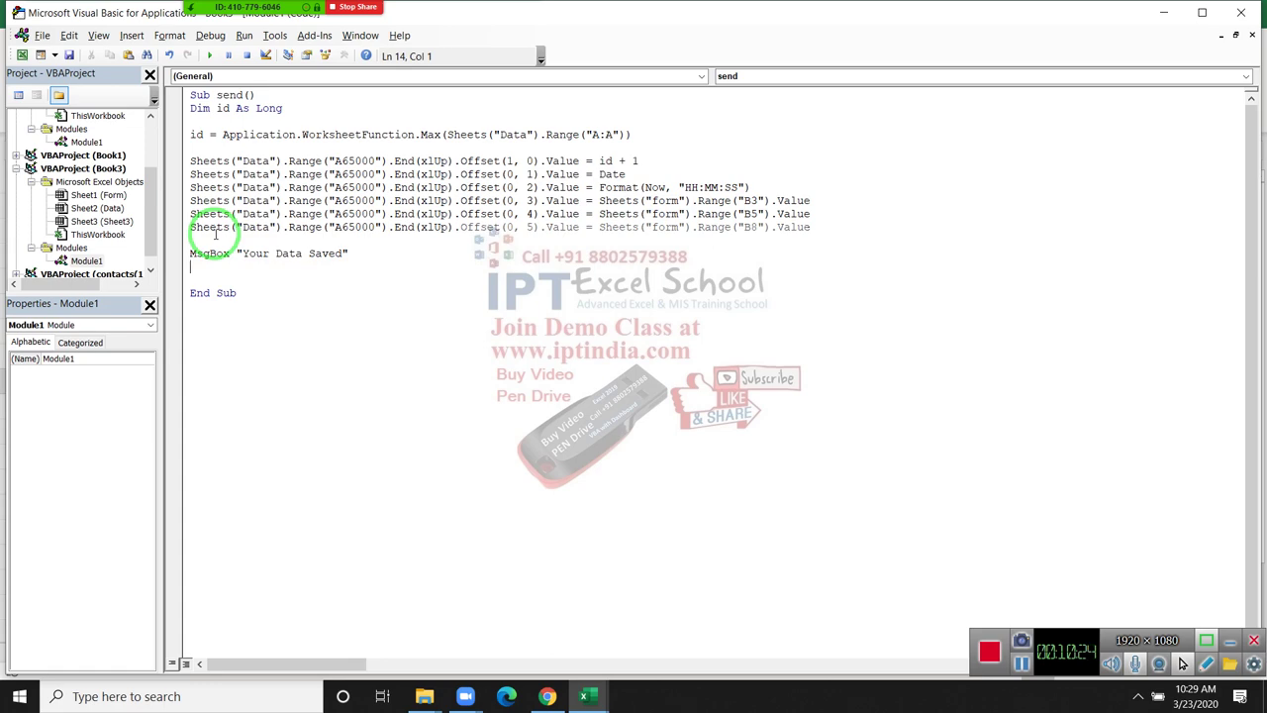
key(alt+F11)
click(178, 228)
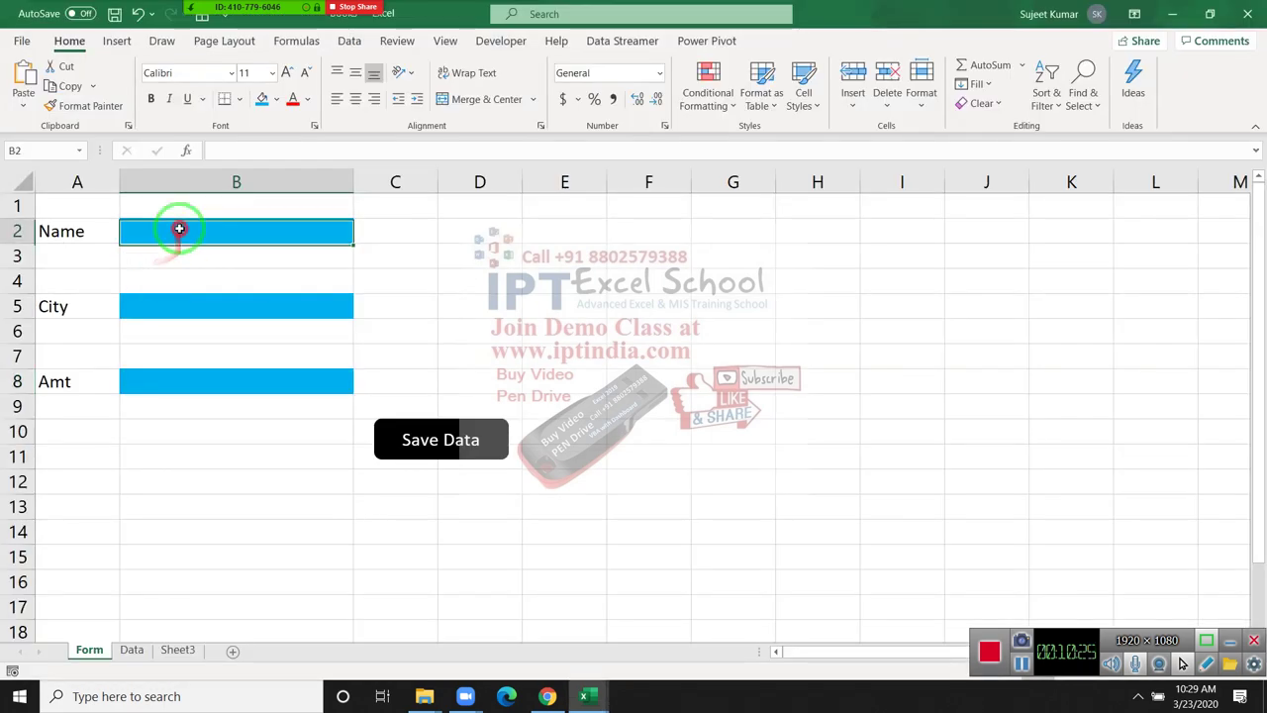
Point out the City (B5) and Amt (B8) cells on the Form sheet, then go back to the code.
click(191, 311)
click(202, 391)
key(alt+F11)
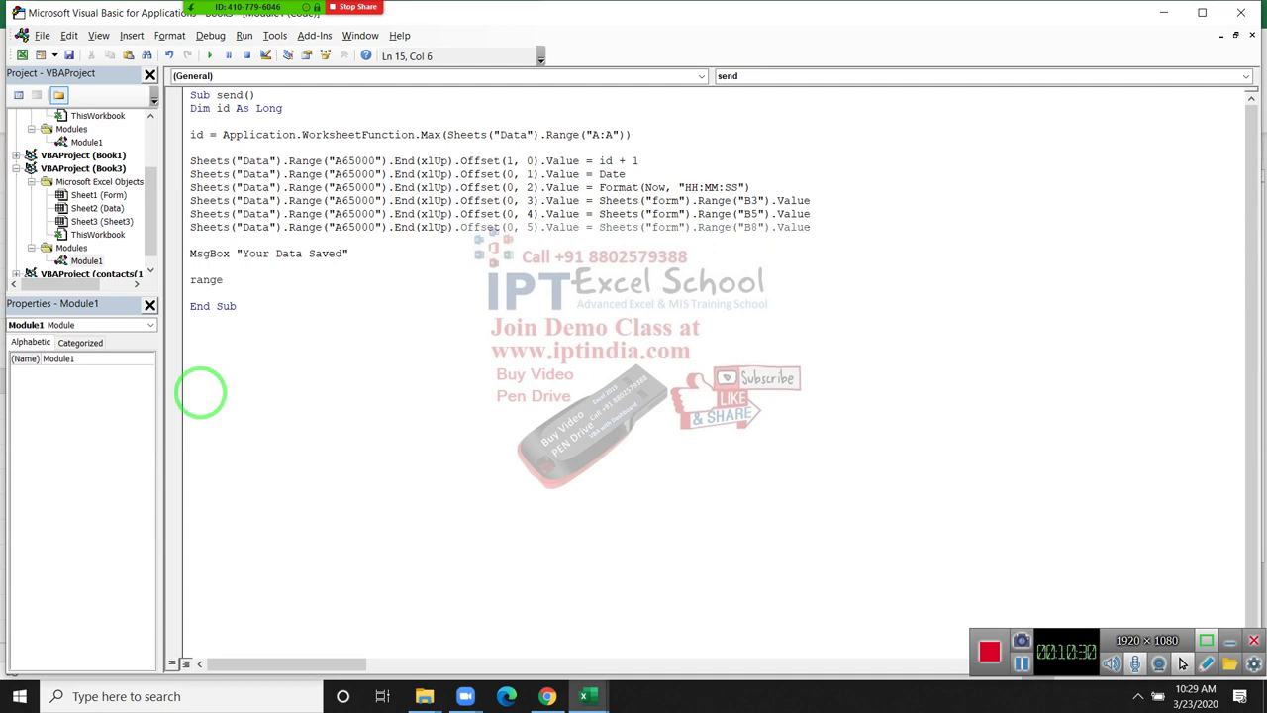
Add the line Range("B3,B5,B8").ClearContents before End Sub using IntelliSense.
text(("B3,B5,B)
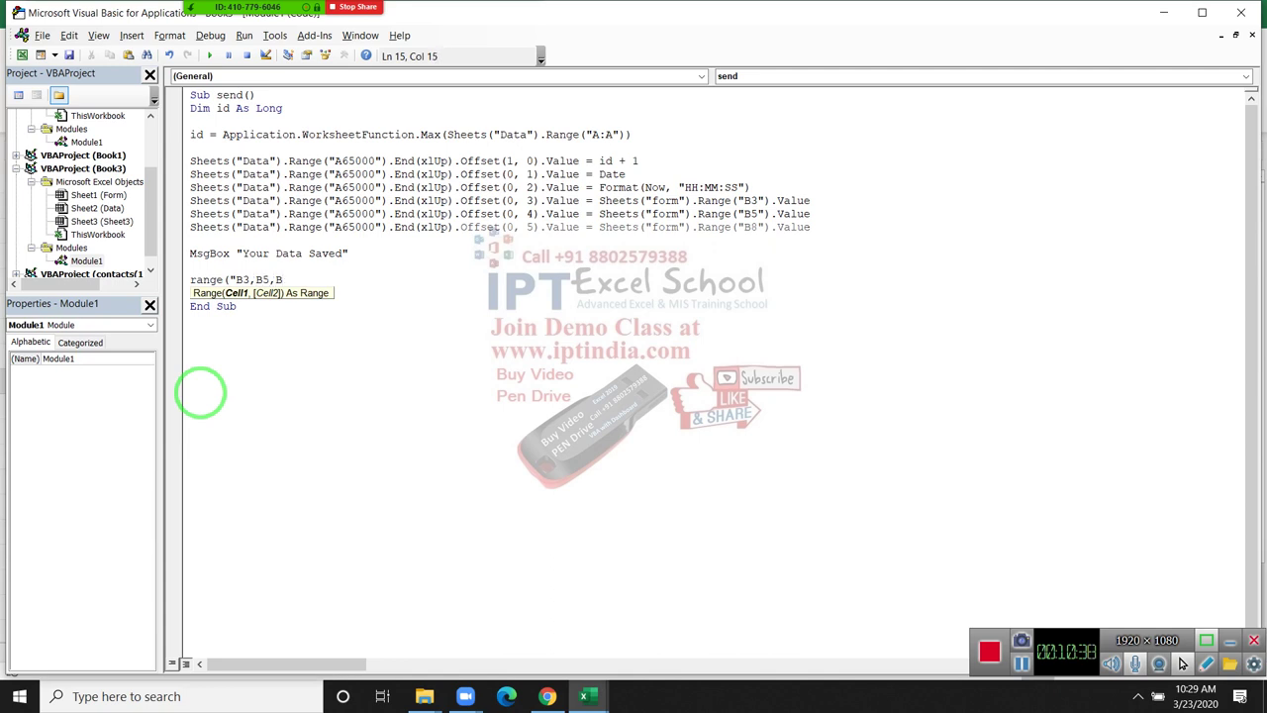
text(8").)
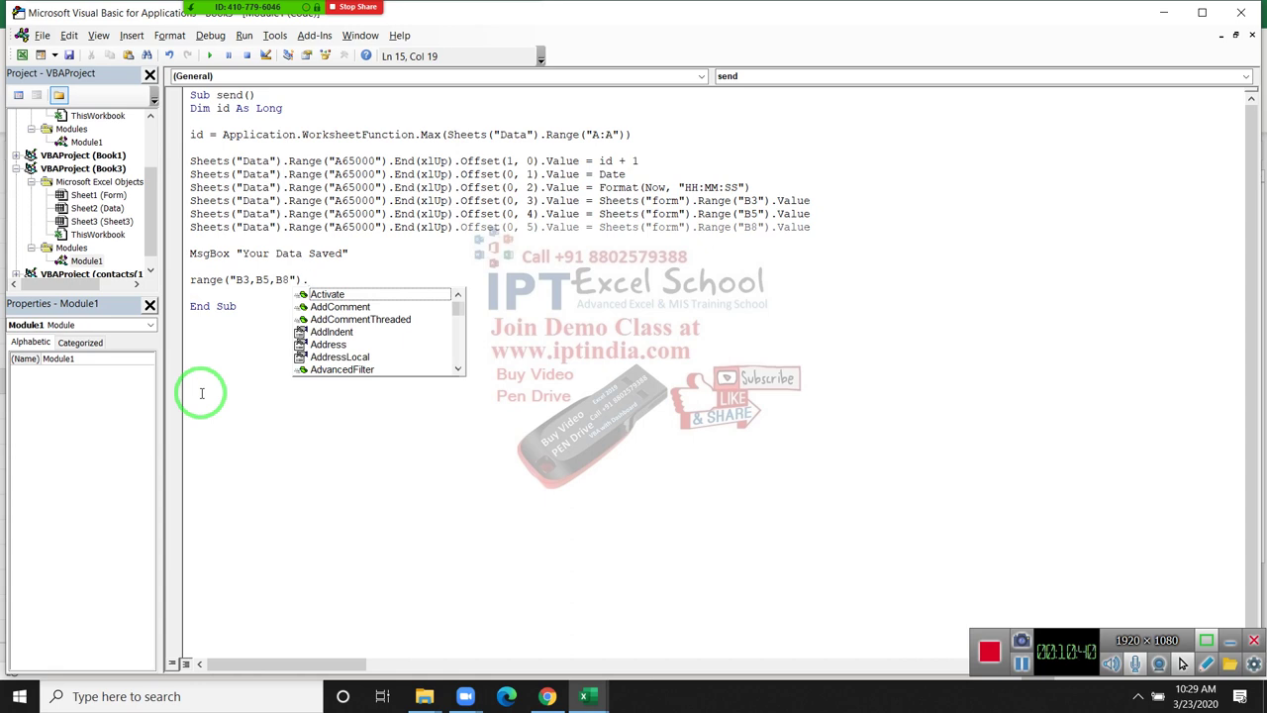
text(cl)
key(Down)
key(Down)
key(Tab)
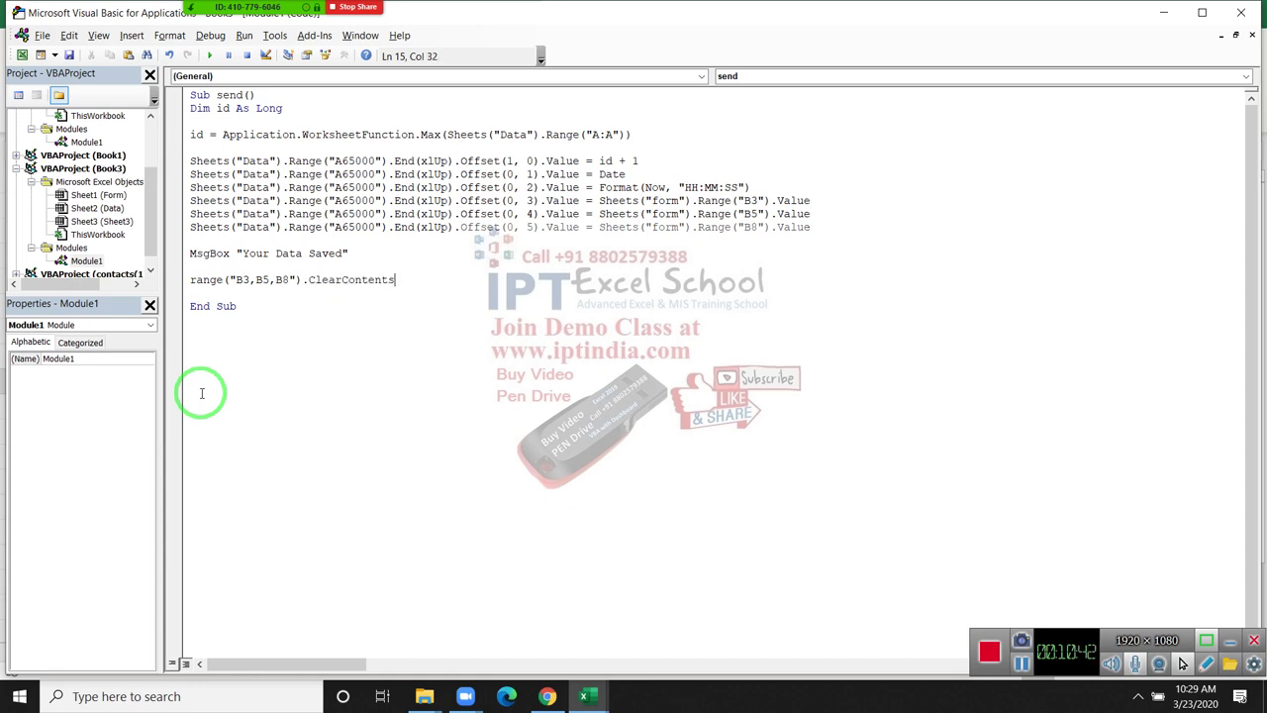
click(246, 337)
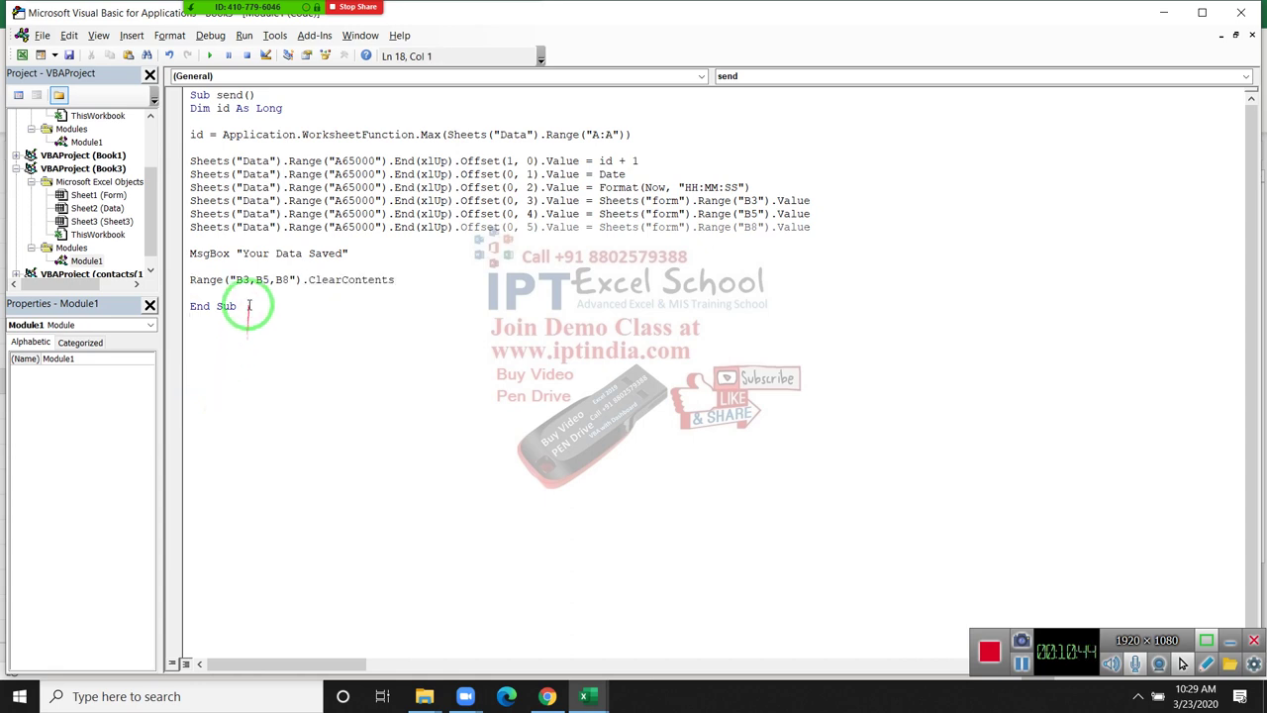
click(250, 302)
key(alt+F11)
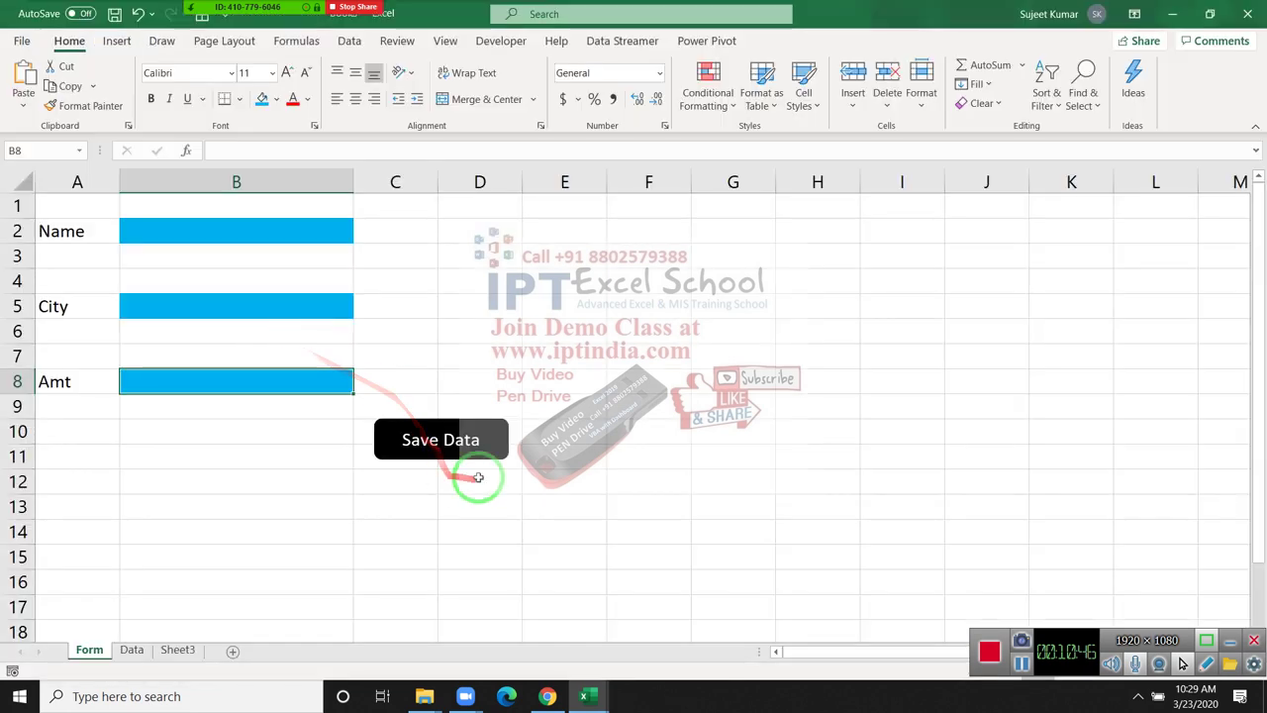
Assign the send macro to the Save Data button.
click(479, 479)
right_click(441, 435)
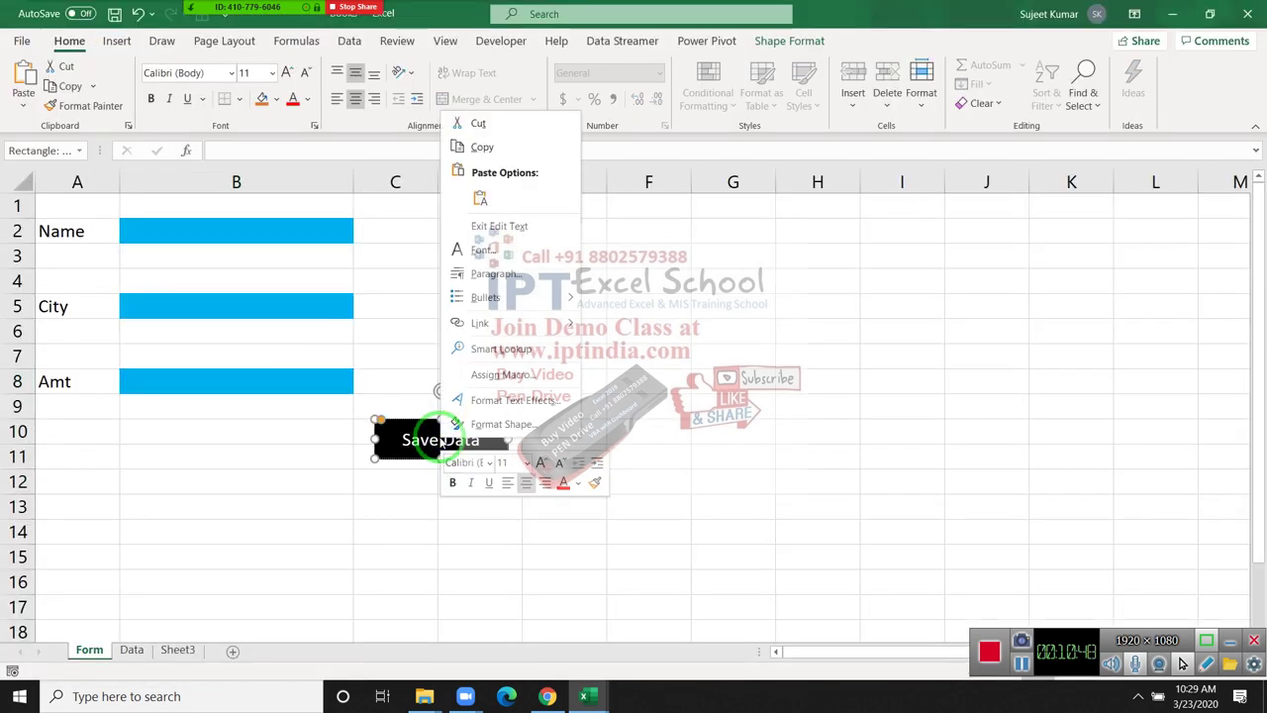
click(500, 376)
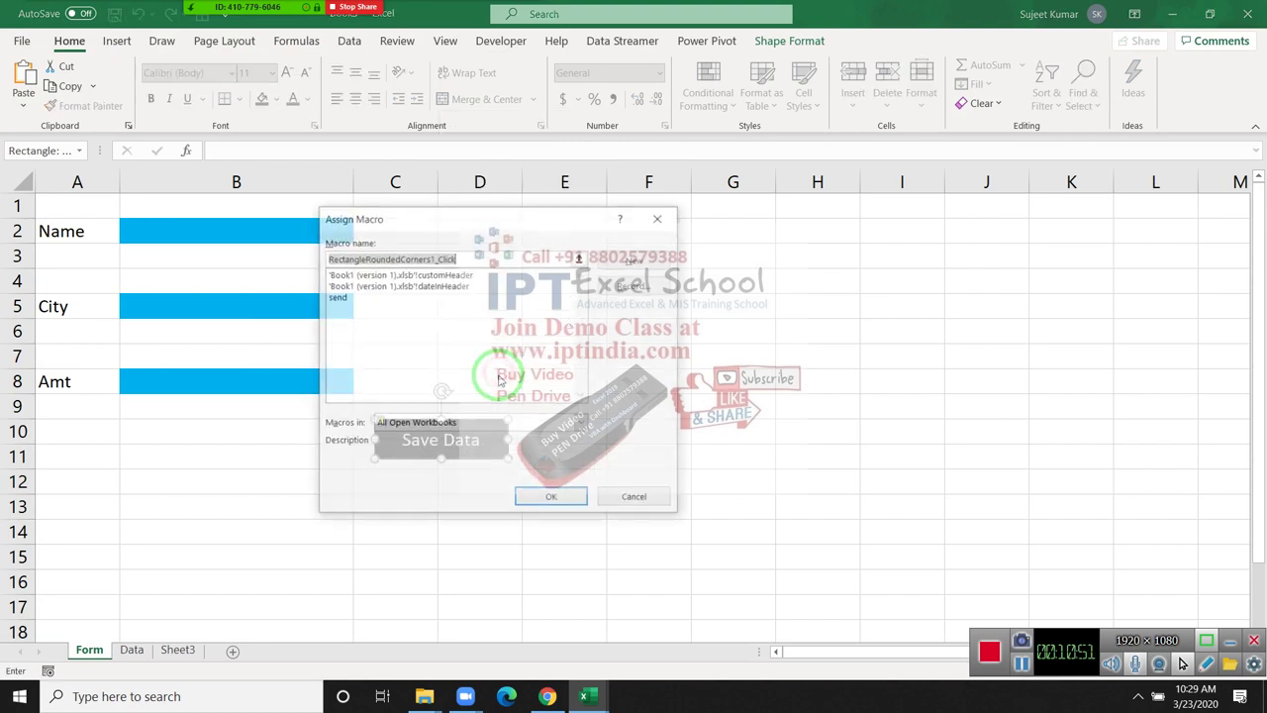
click(355, 298)
click(552, 498)
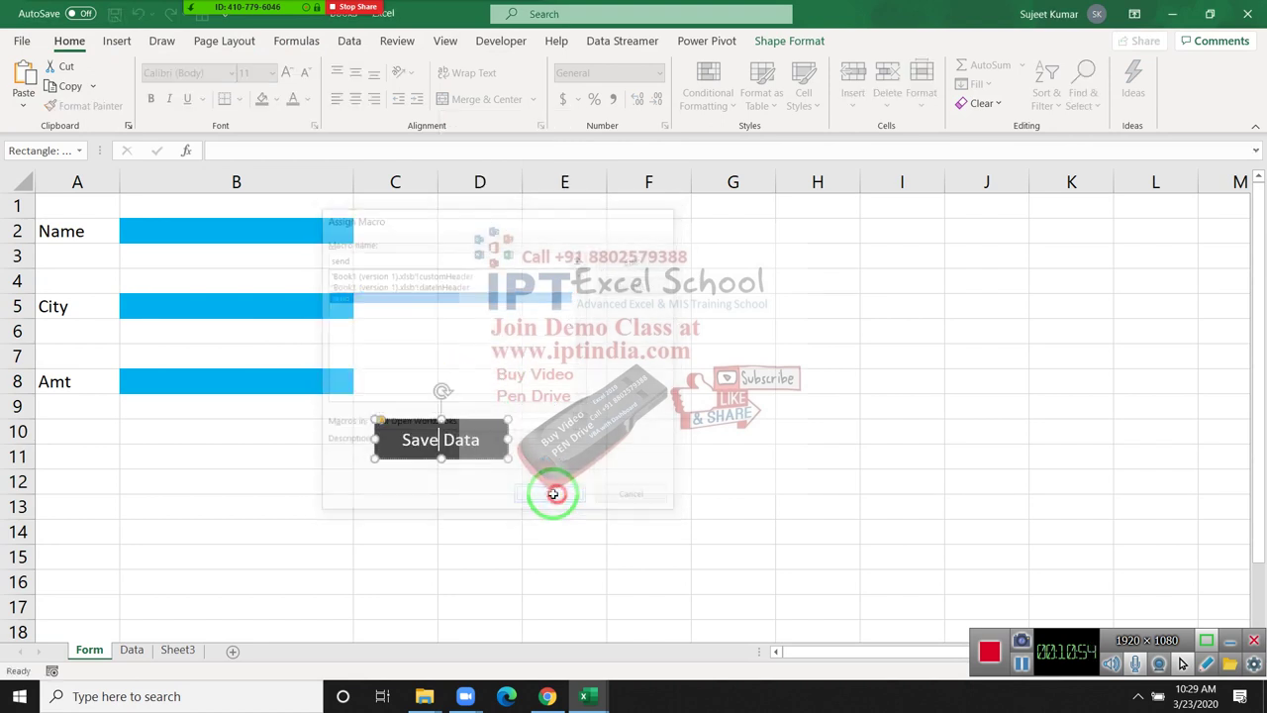
click(297, 424)
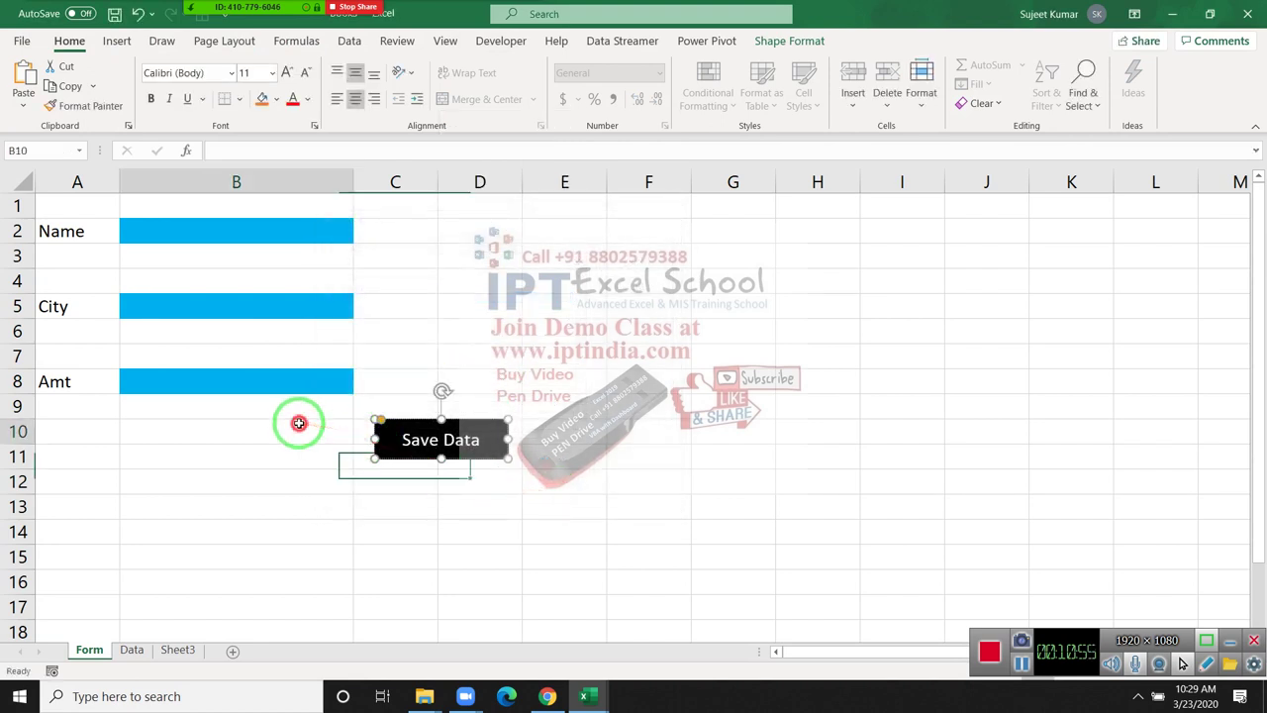
Fill the Form with a name, City Delhi and Amt 5642.
click(262, 237)
text(Puja)
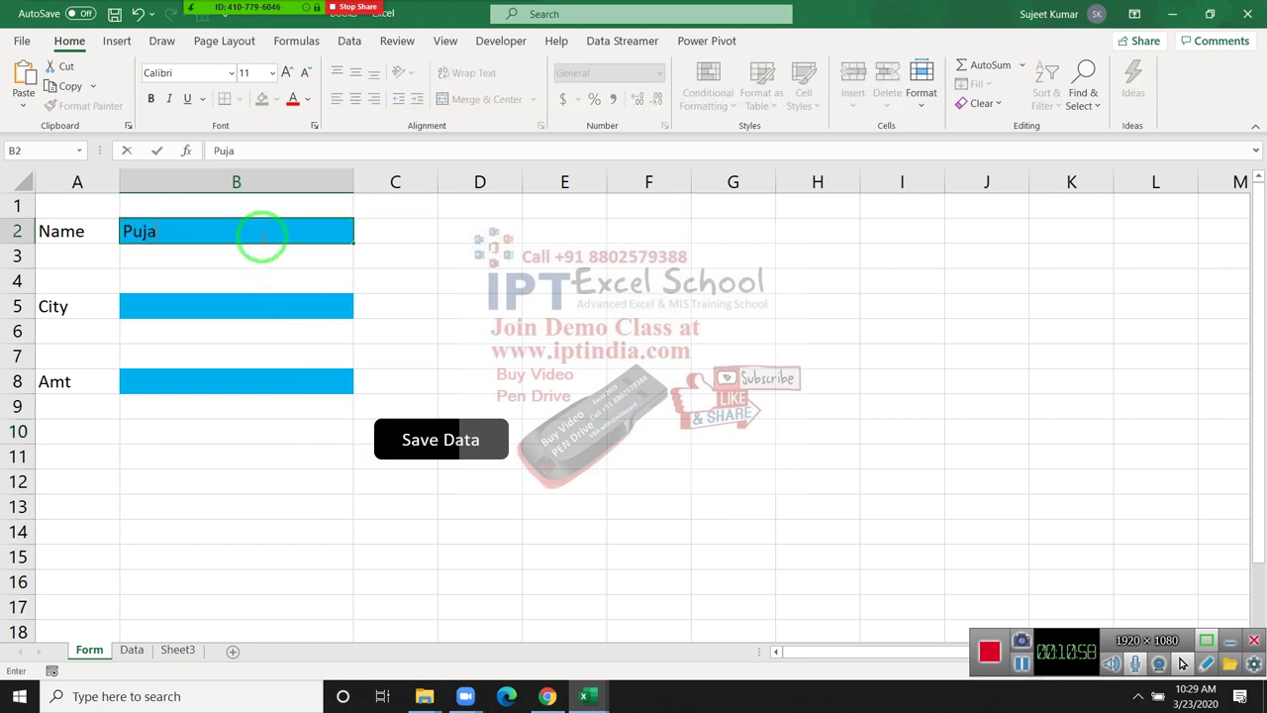
key(Return)
key(Down)
key(Down)
text(De)
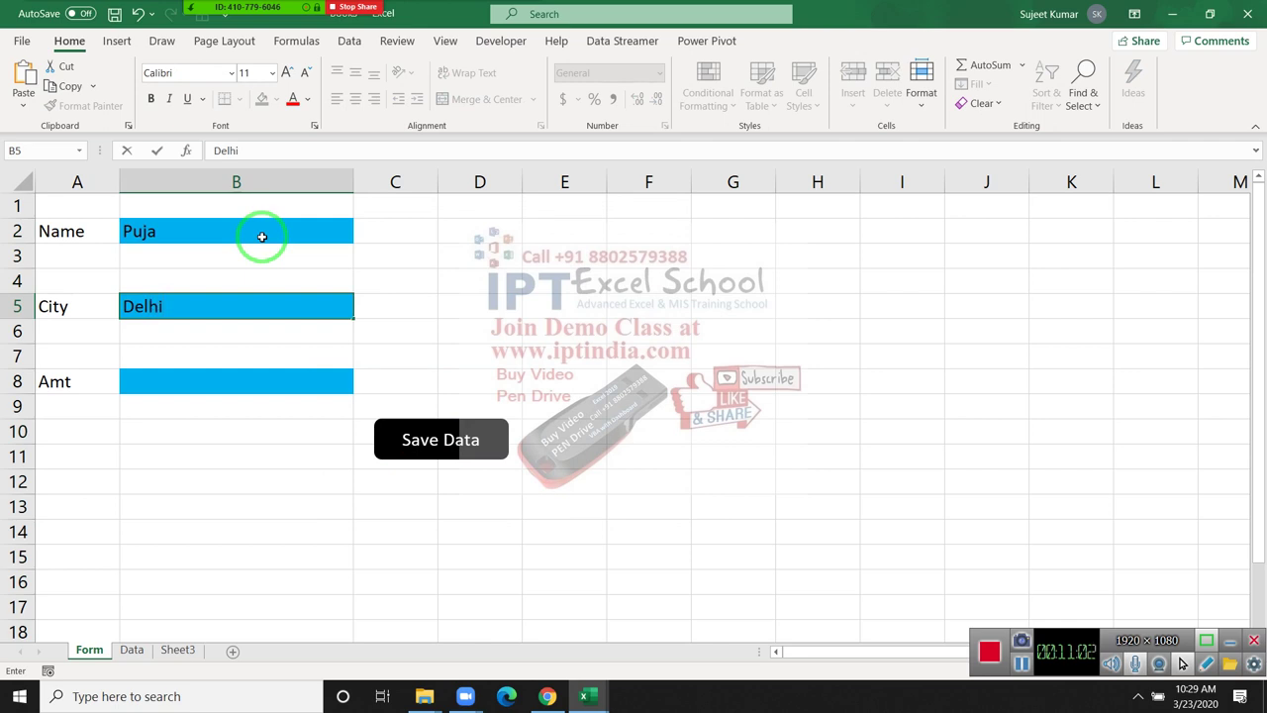
key(Return)
key(Down)
key(Down)
text(564)
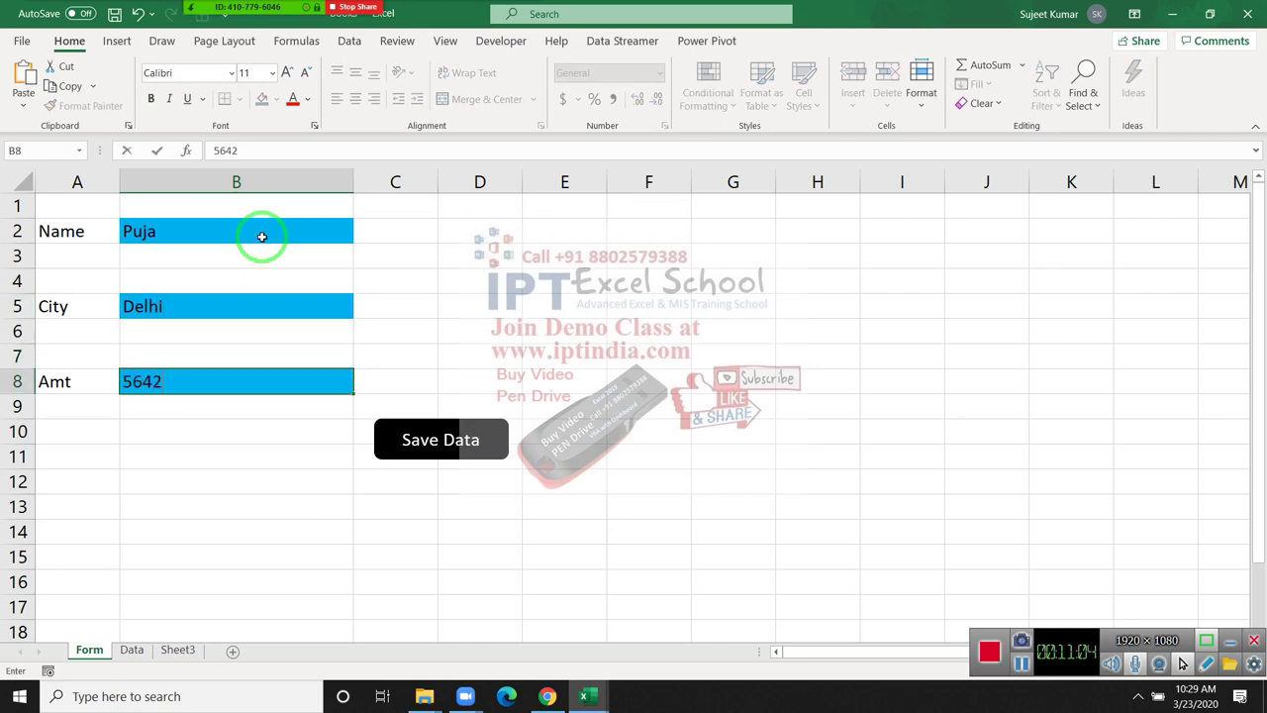
key(Return)
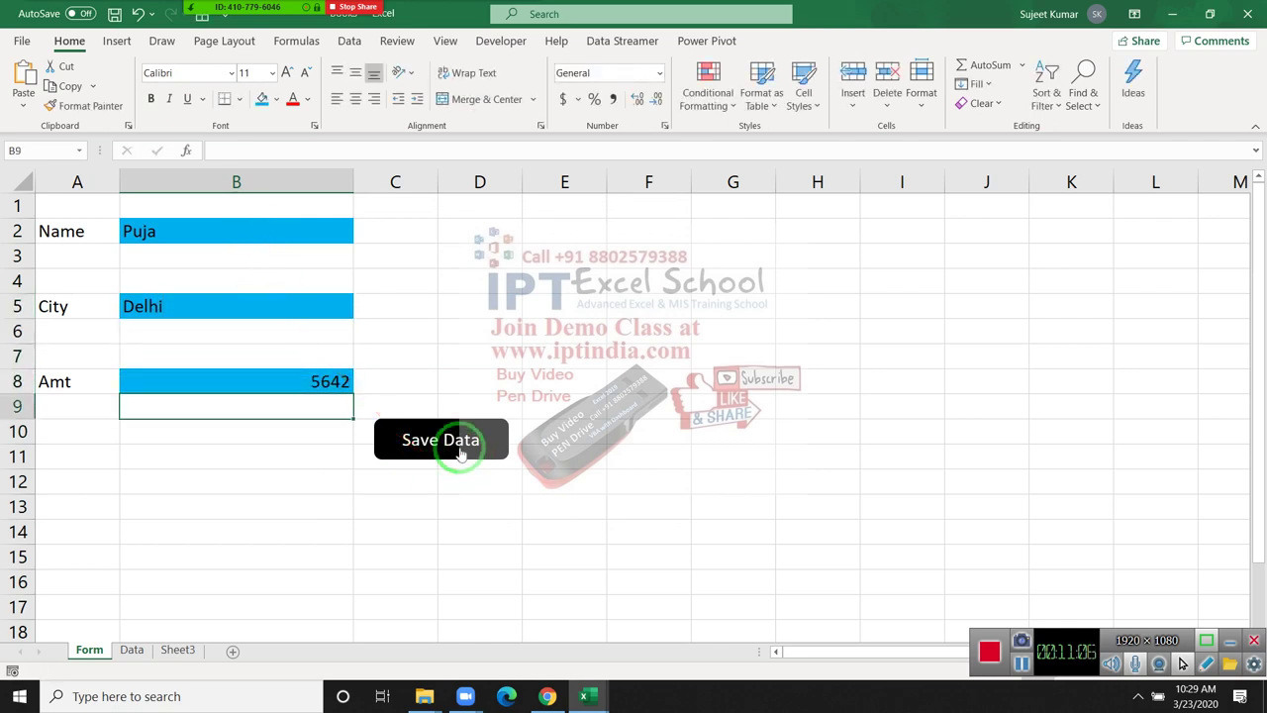
Run Save Data, dismiss the Your Data Saved message and check the new Data sheet row.
click(460, 452)
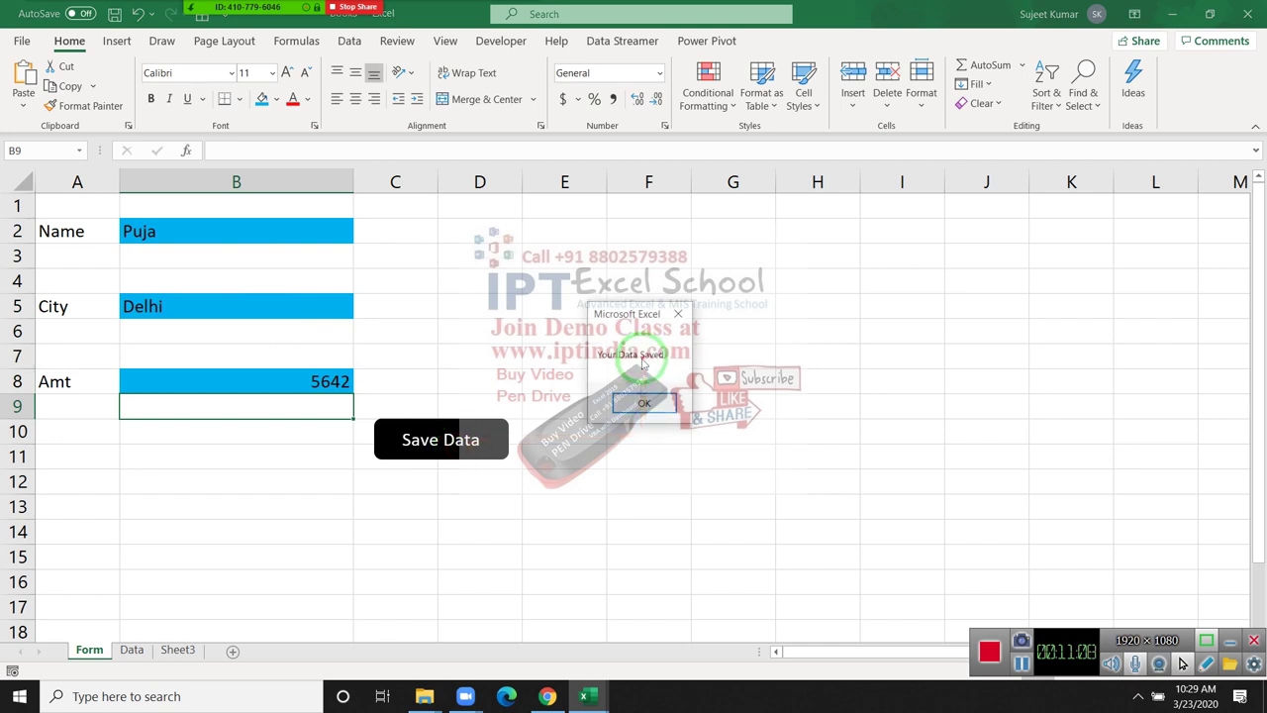
click(644, 401)
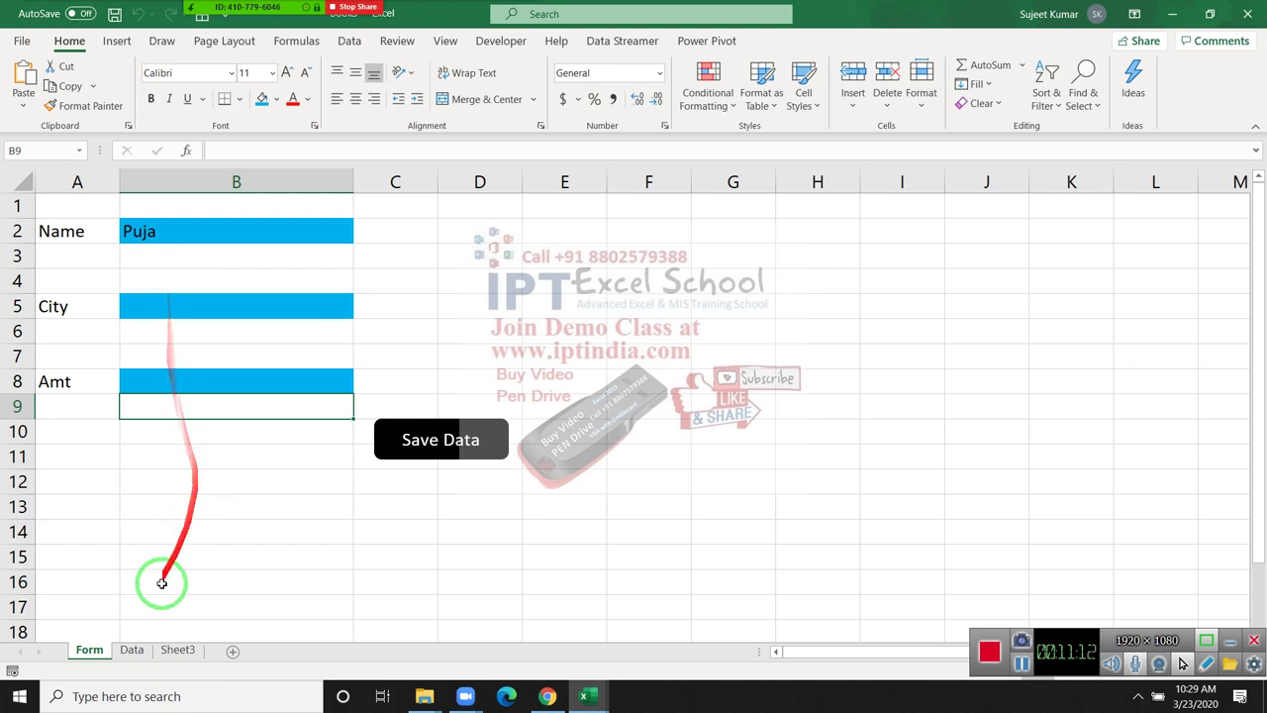
click(132, 649)
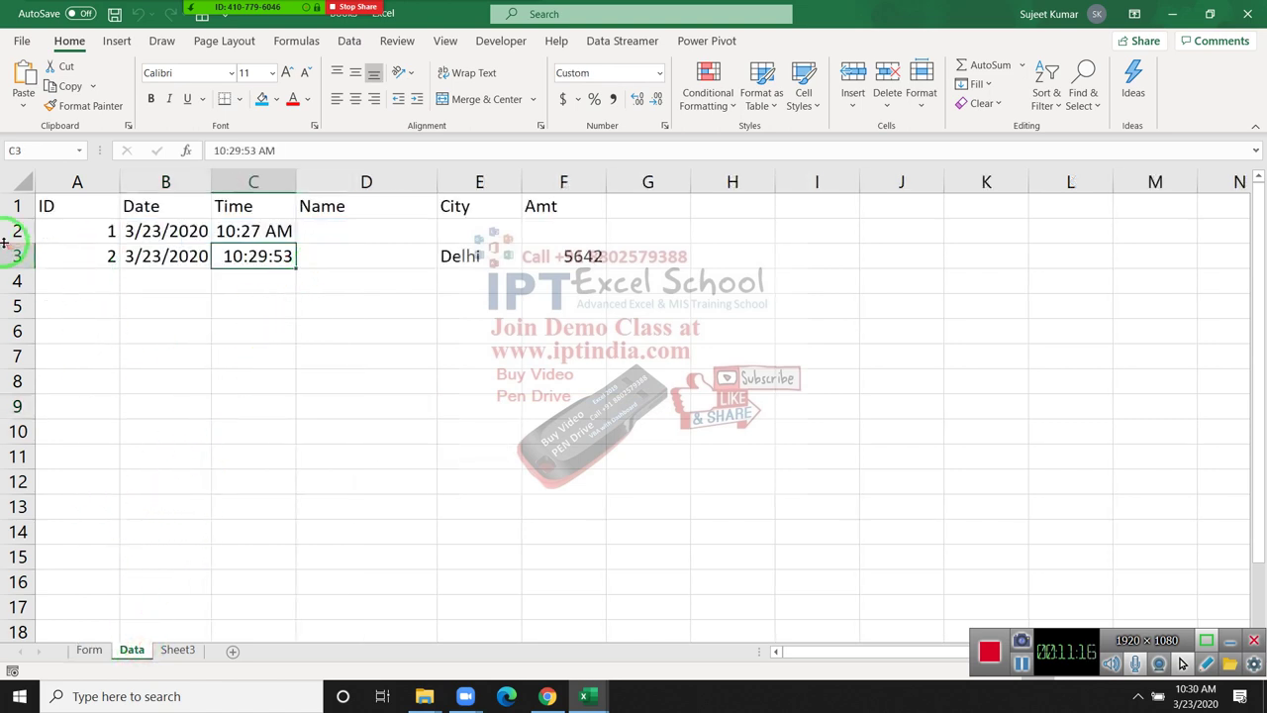
key(alt+F11)
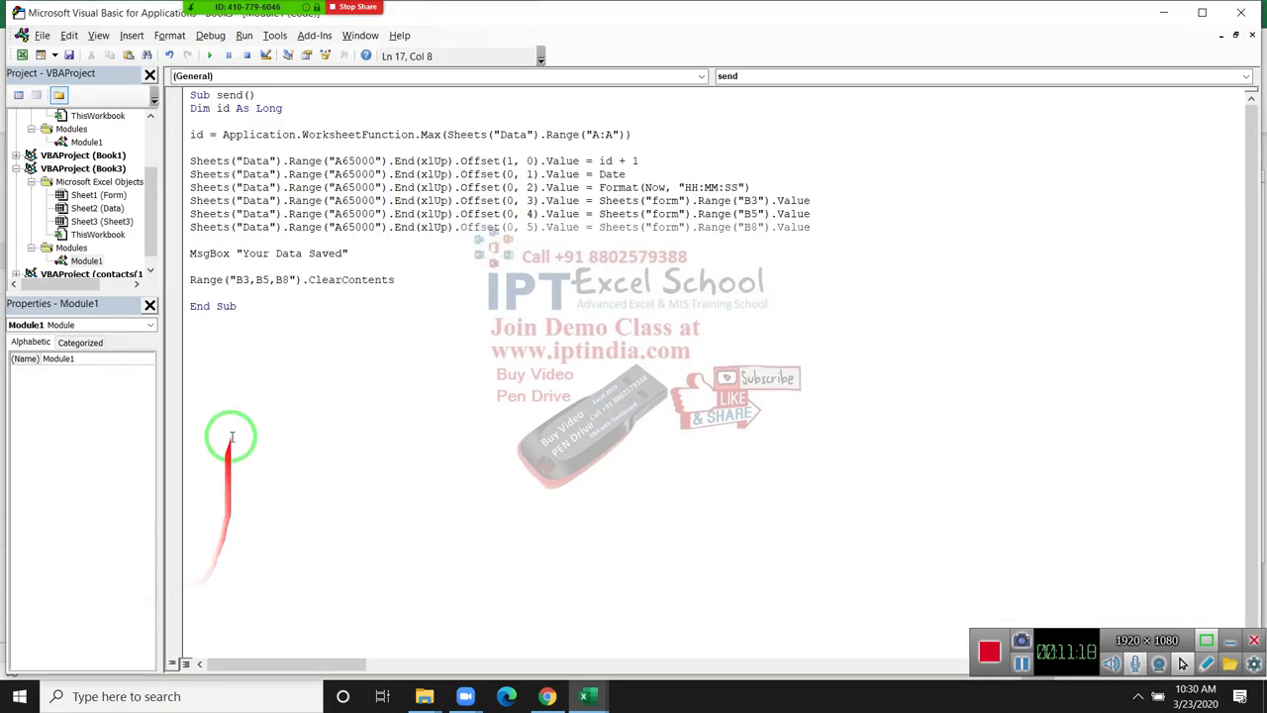
Change B3 to B2 in both the ClearContents range and the Name transfer line.
click(248, 280)
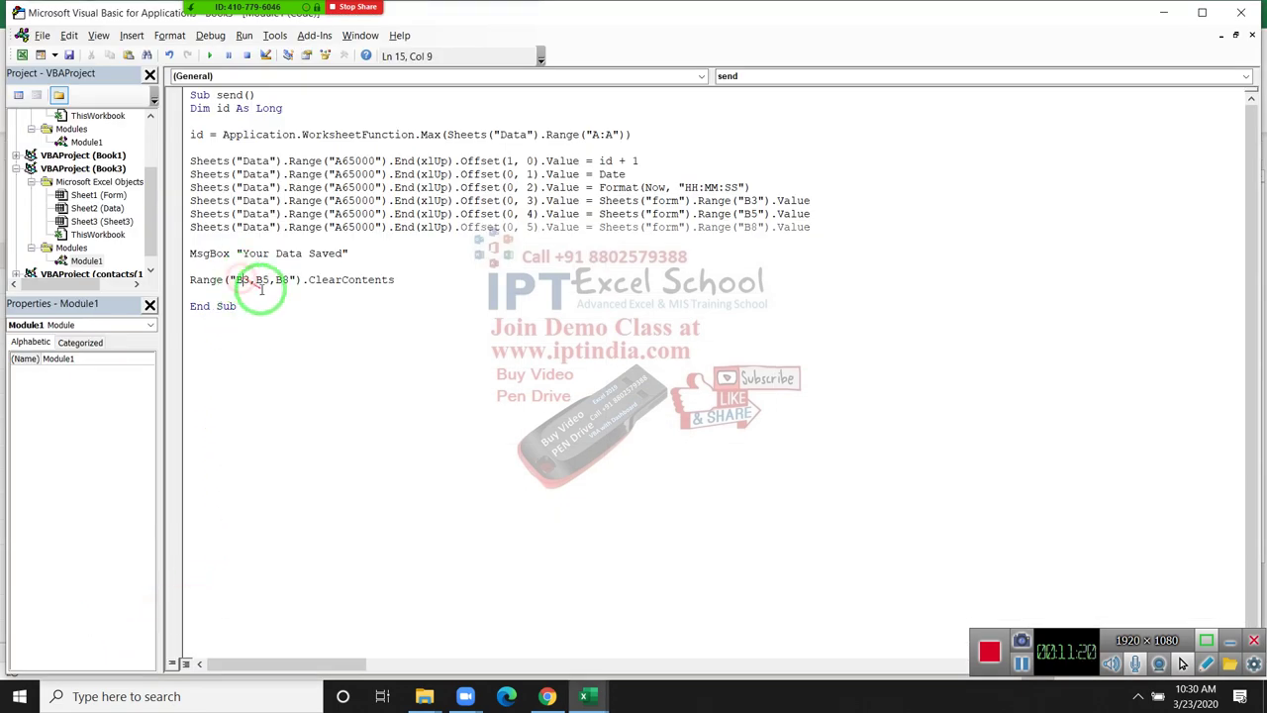
key(BackSpace)
text(2)
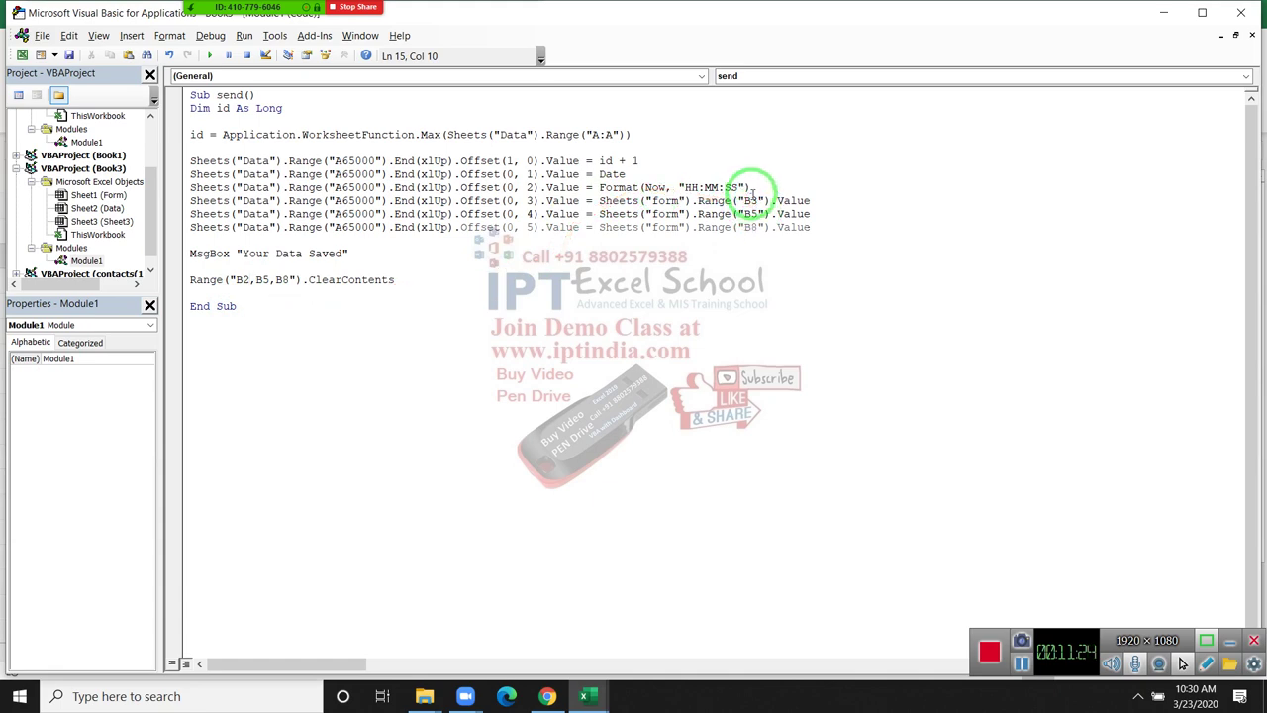
drag(749, 201, 757, 201)
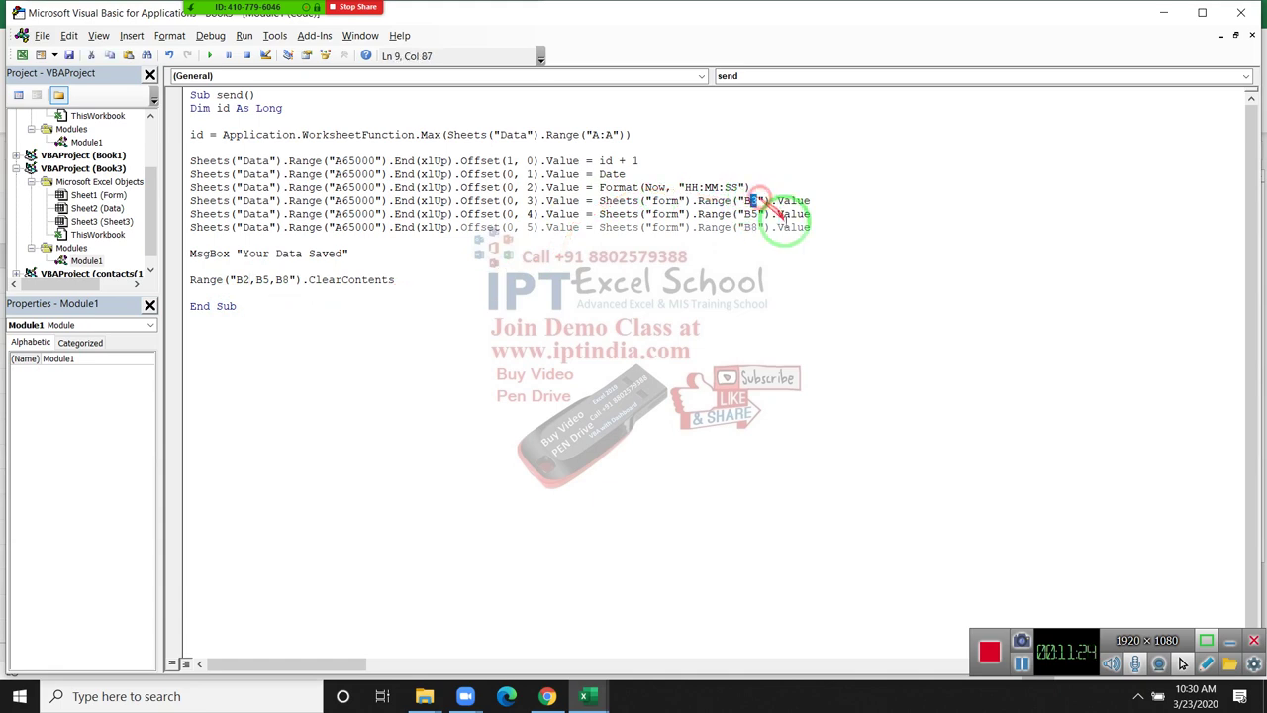
click(679, 271)
key(alt+F11)
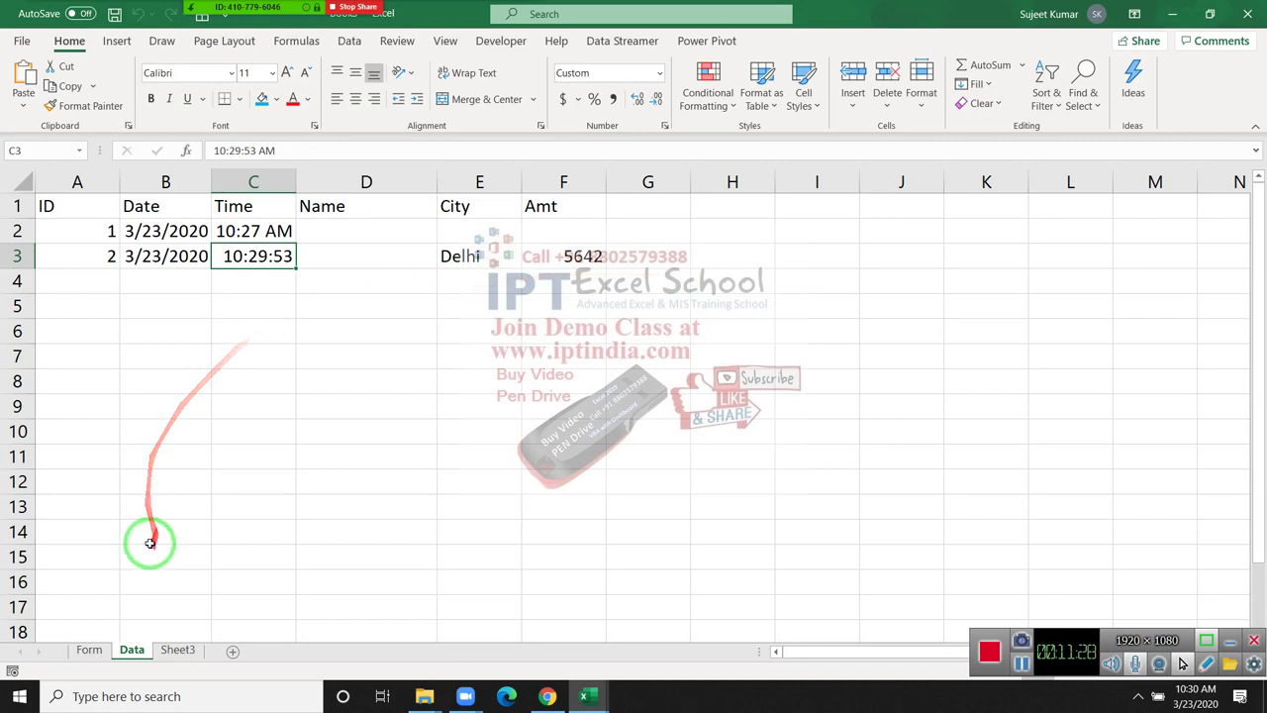
Enter City Pune and Amt 7854 on the Form sheet.
click(89, 649)
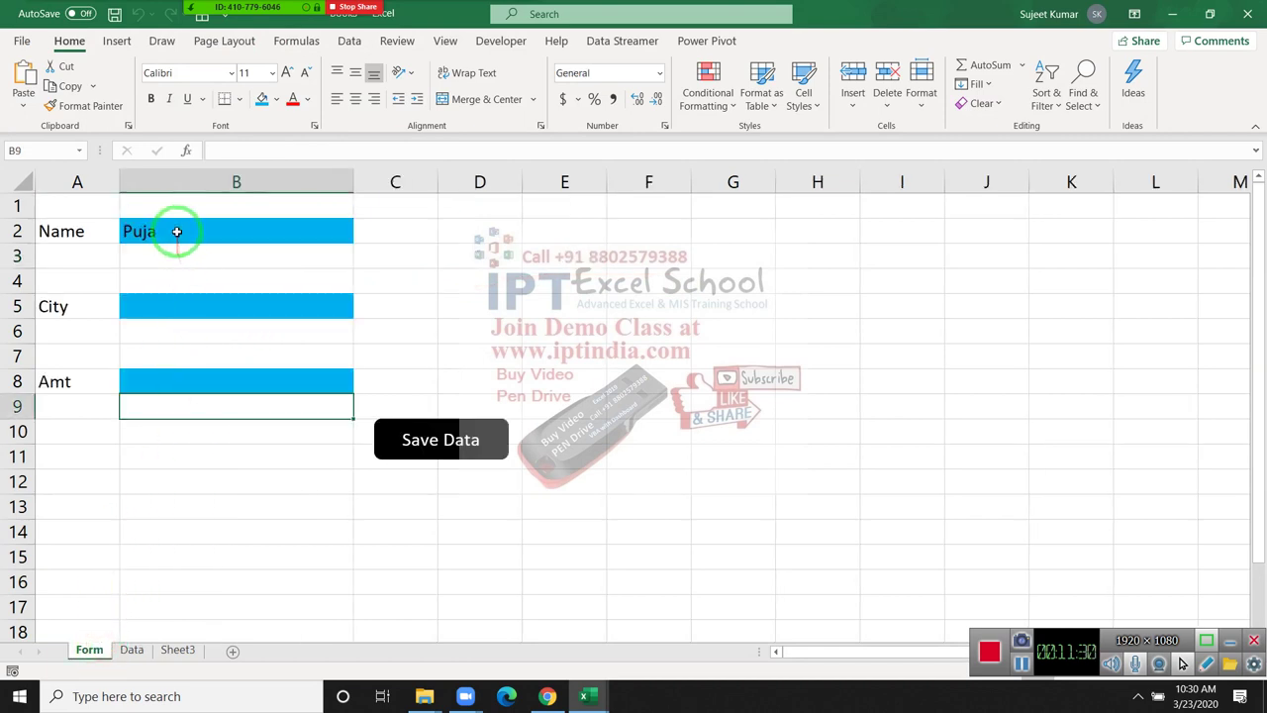
click(163, 303)
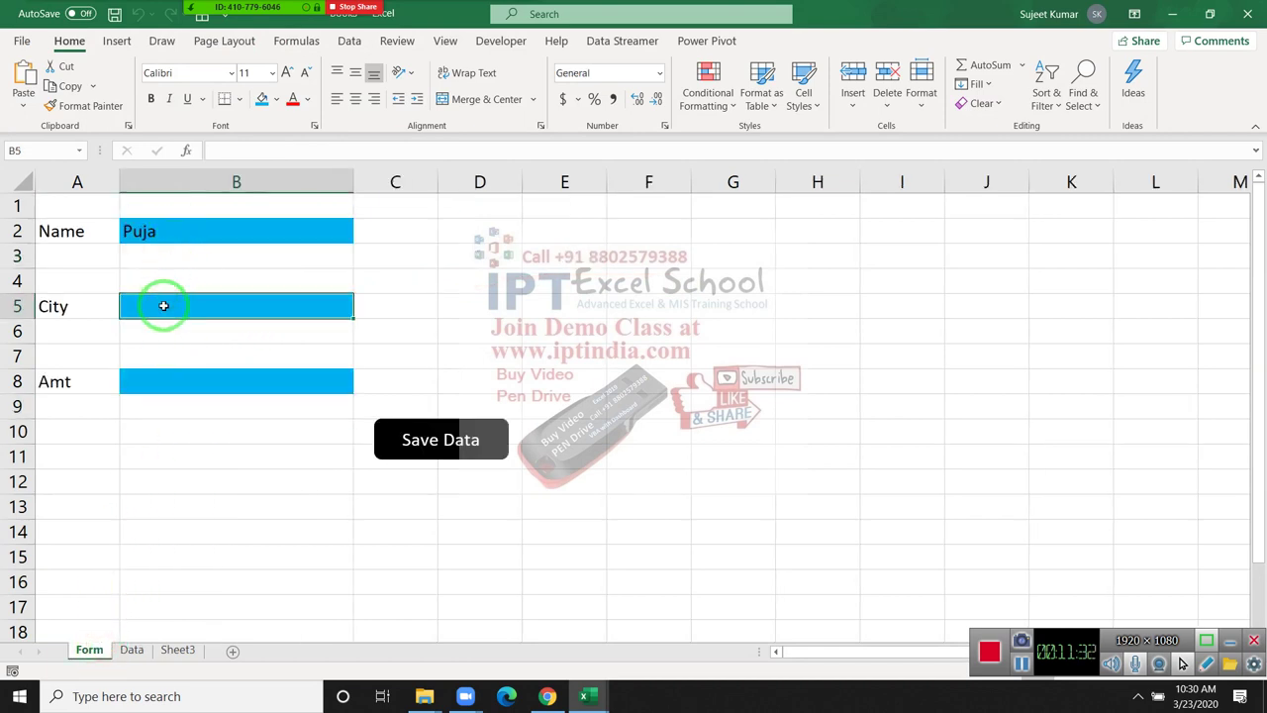
text(Pune)
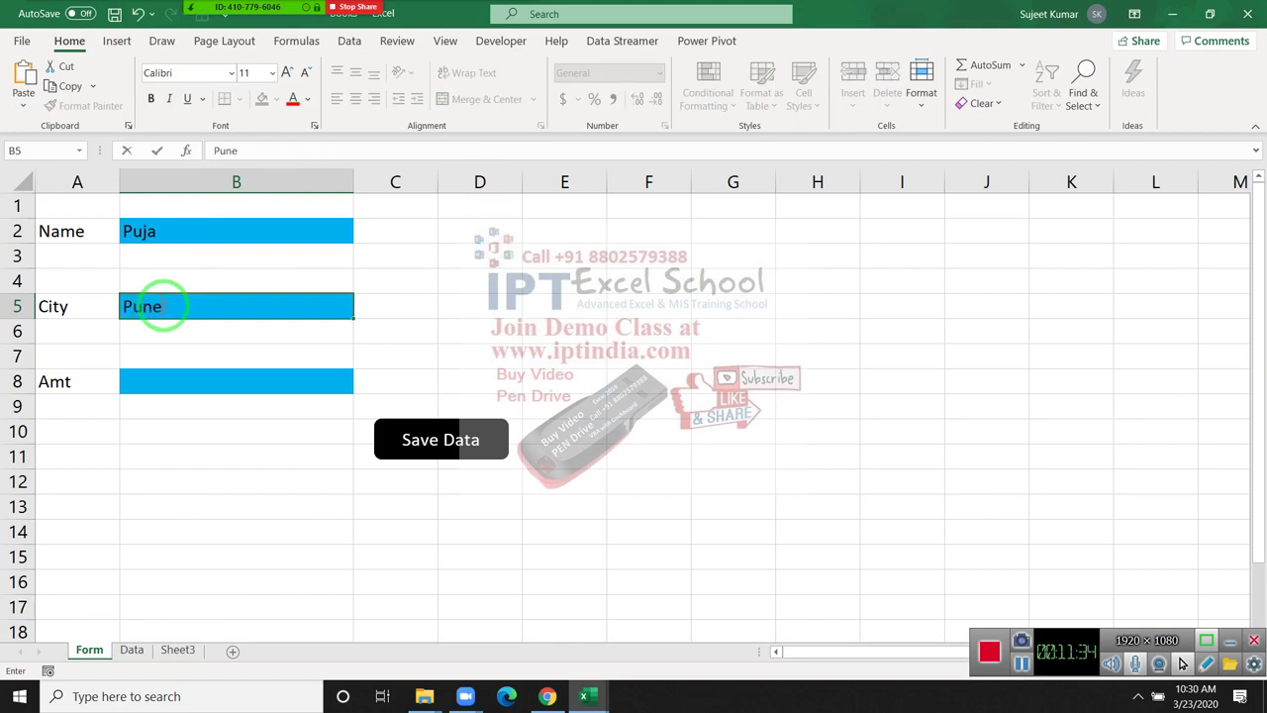
key(Return)
text(7854)
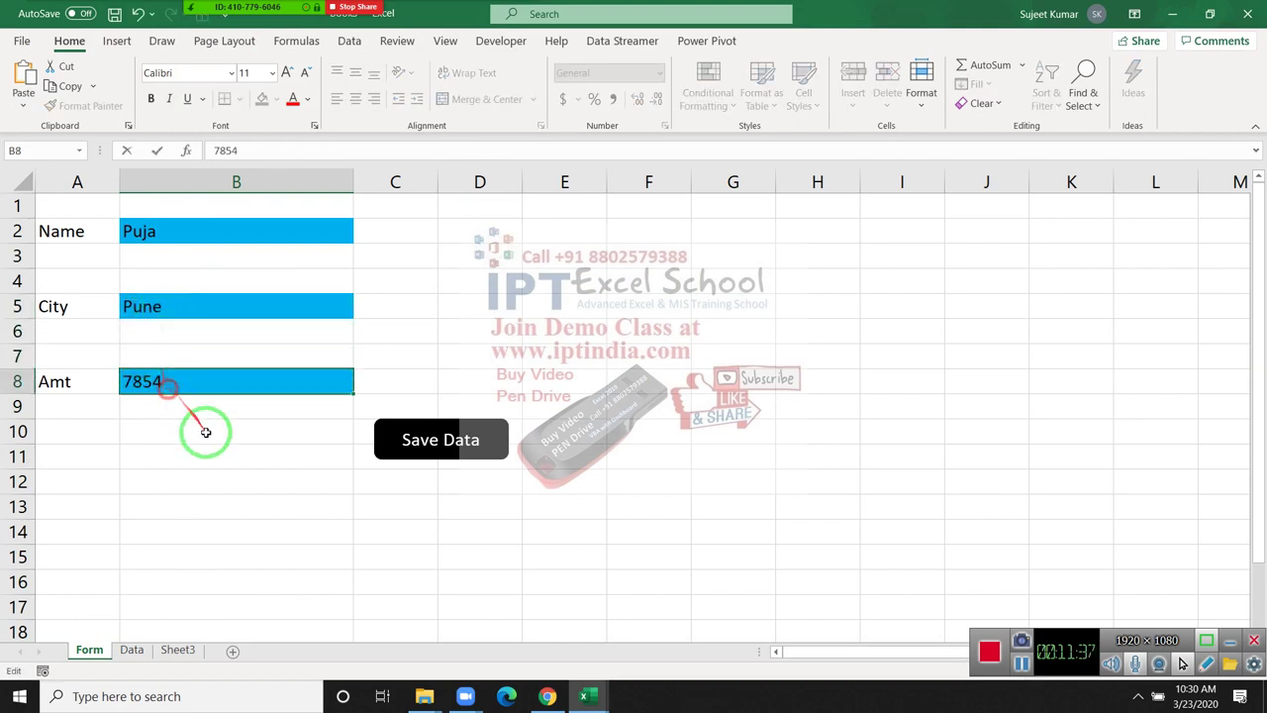
click(208, 430)
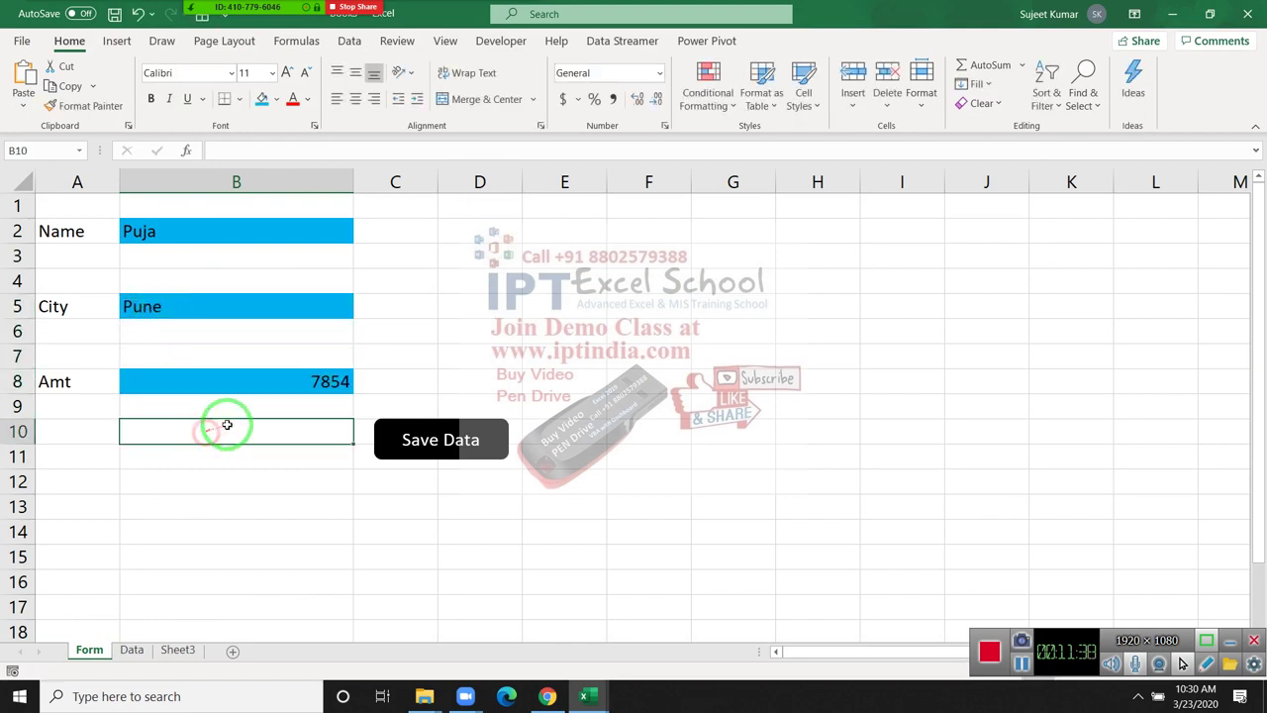
Run Save Data and check the new record in row 4 of the Data sheet.
click(394, 439)
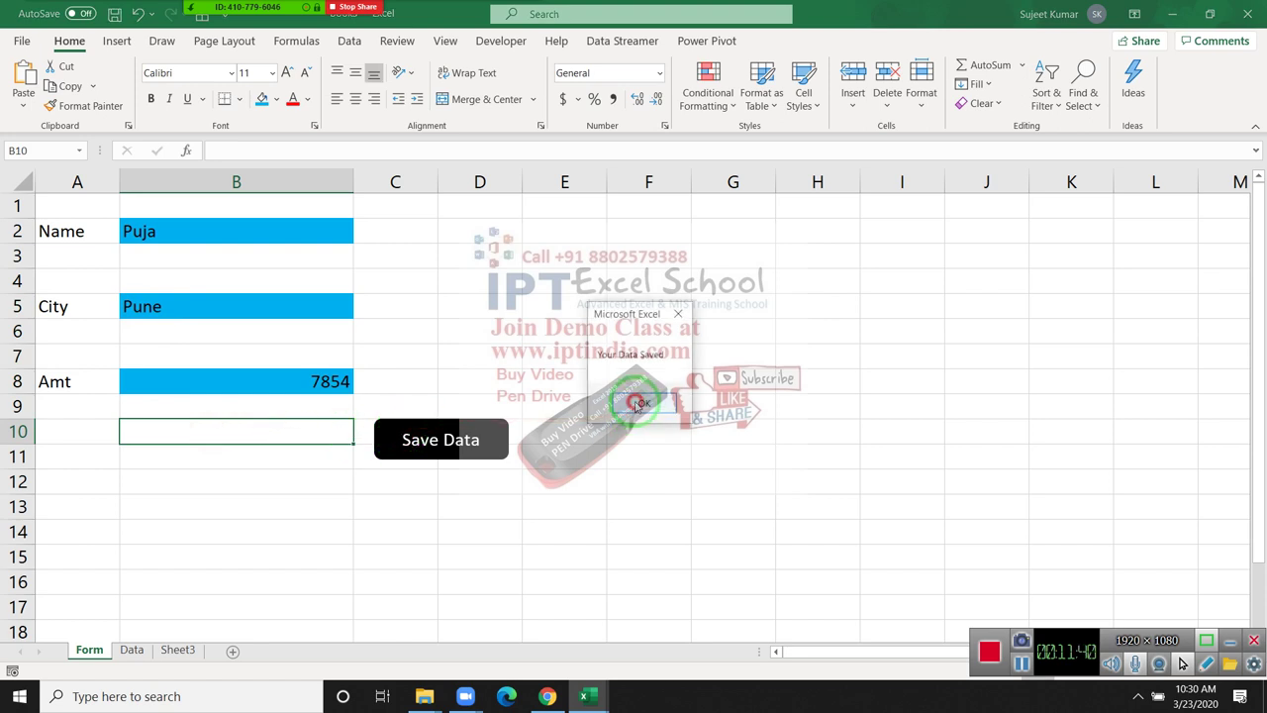
click(135, 649)
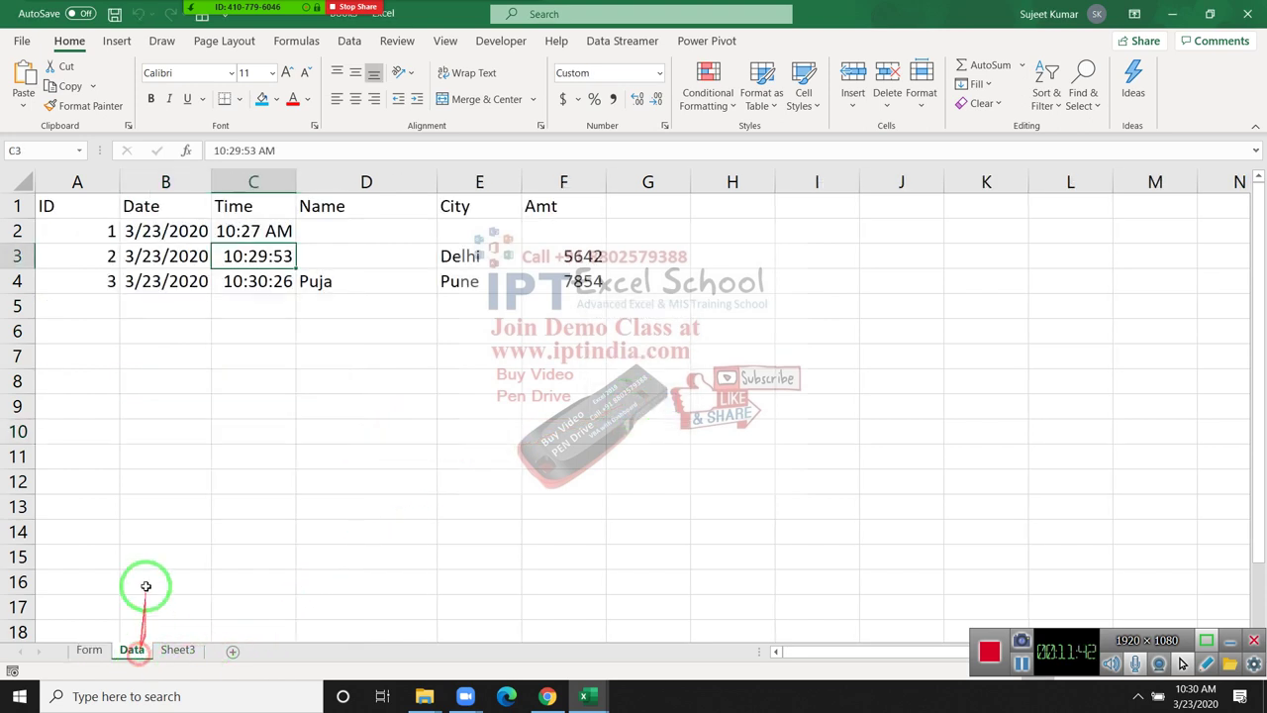
drag(47, 281, 552, 284)
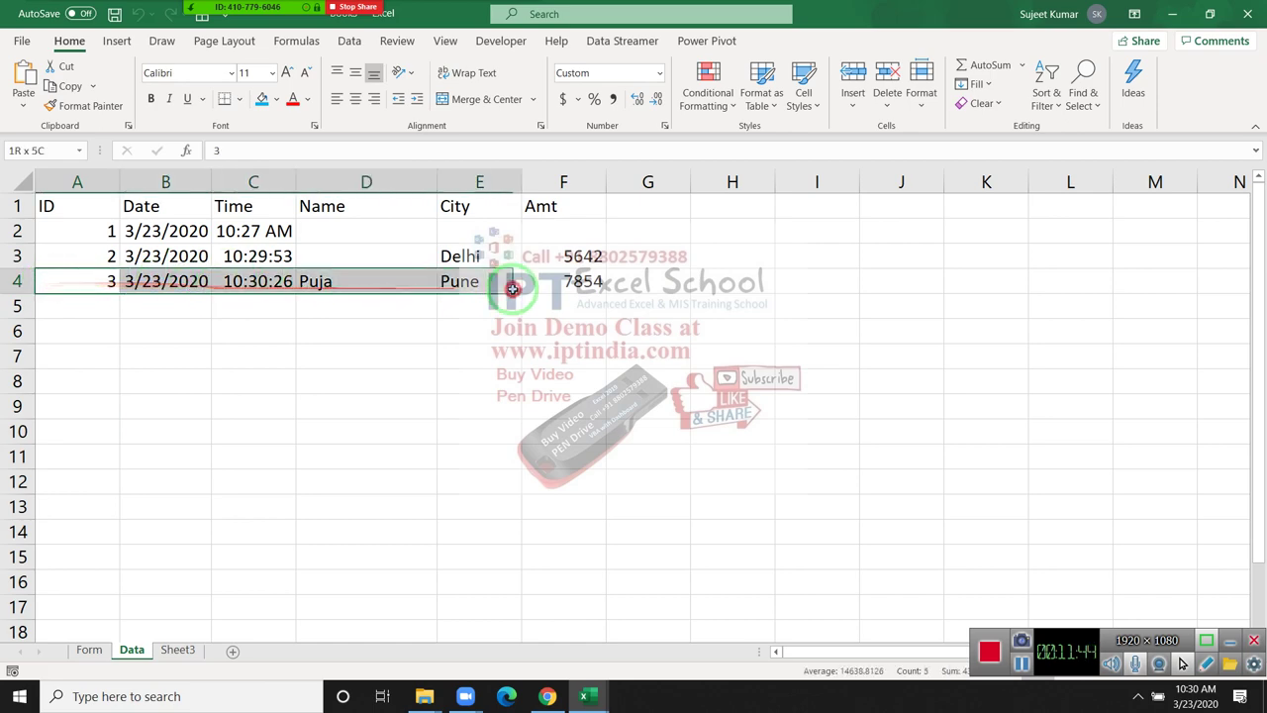
click(108, 307)
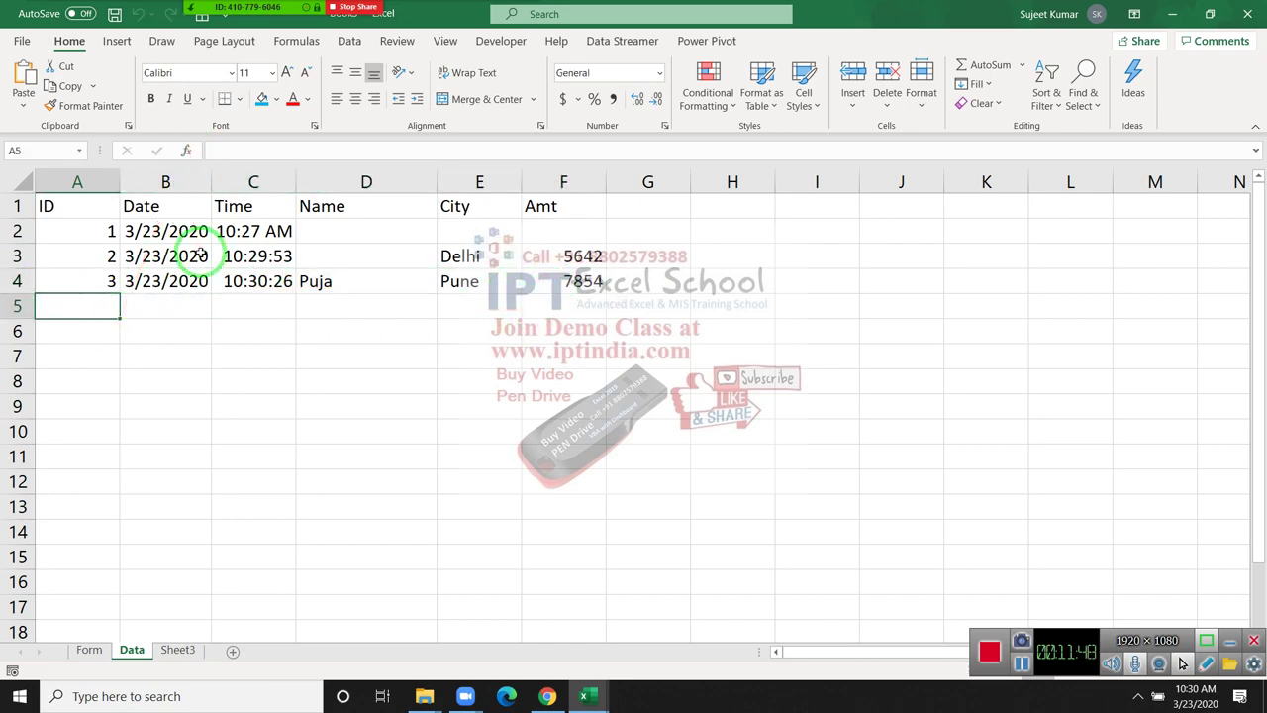
key(alt+F11)
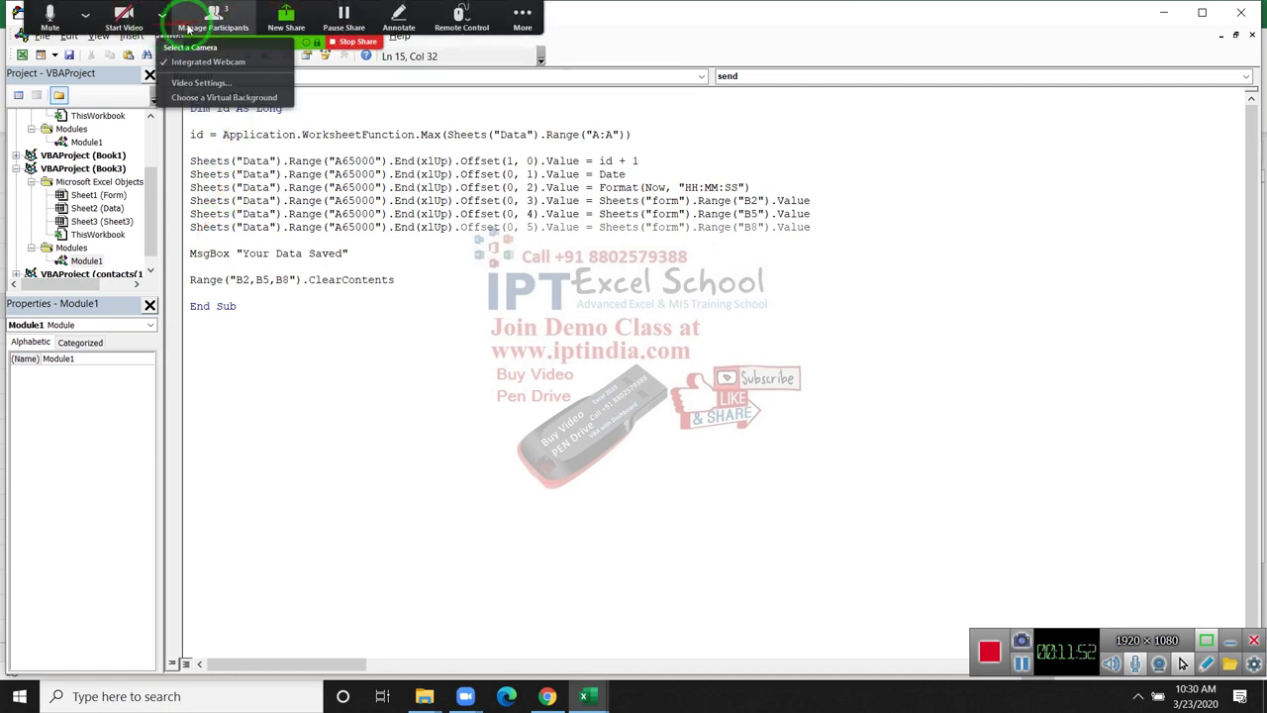
Open Zoom's participant list and drag it lower over the macro code.
click(213, 18)
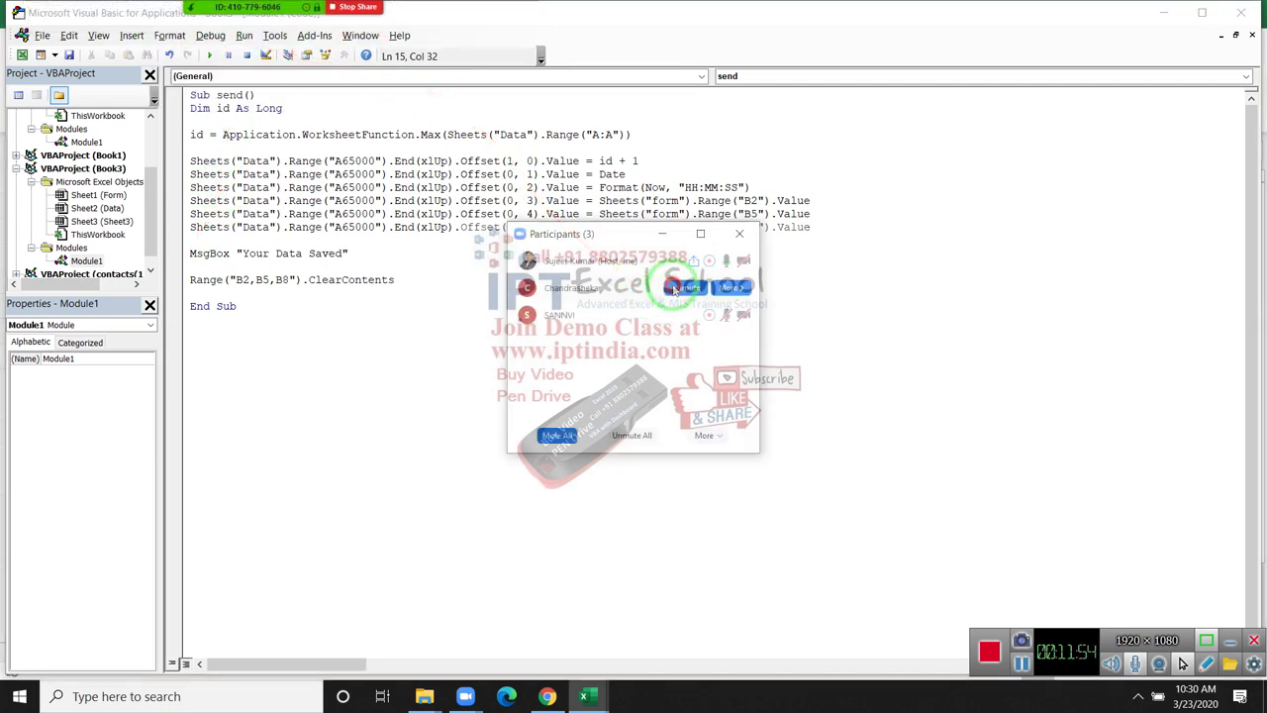
click(683, 315)
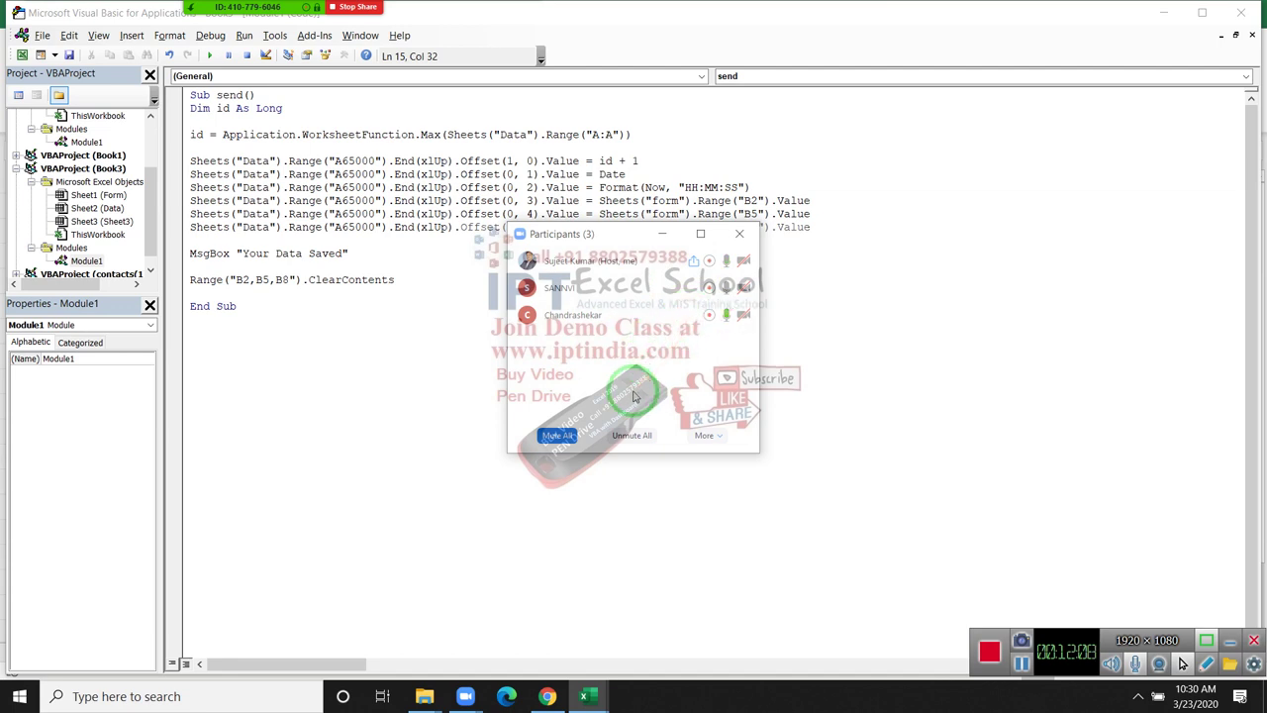
drag(596, 240, 597, 307)
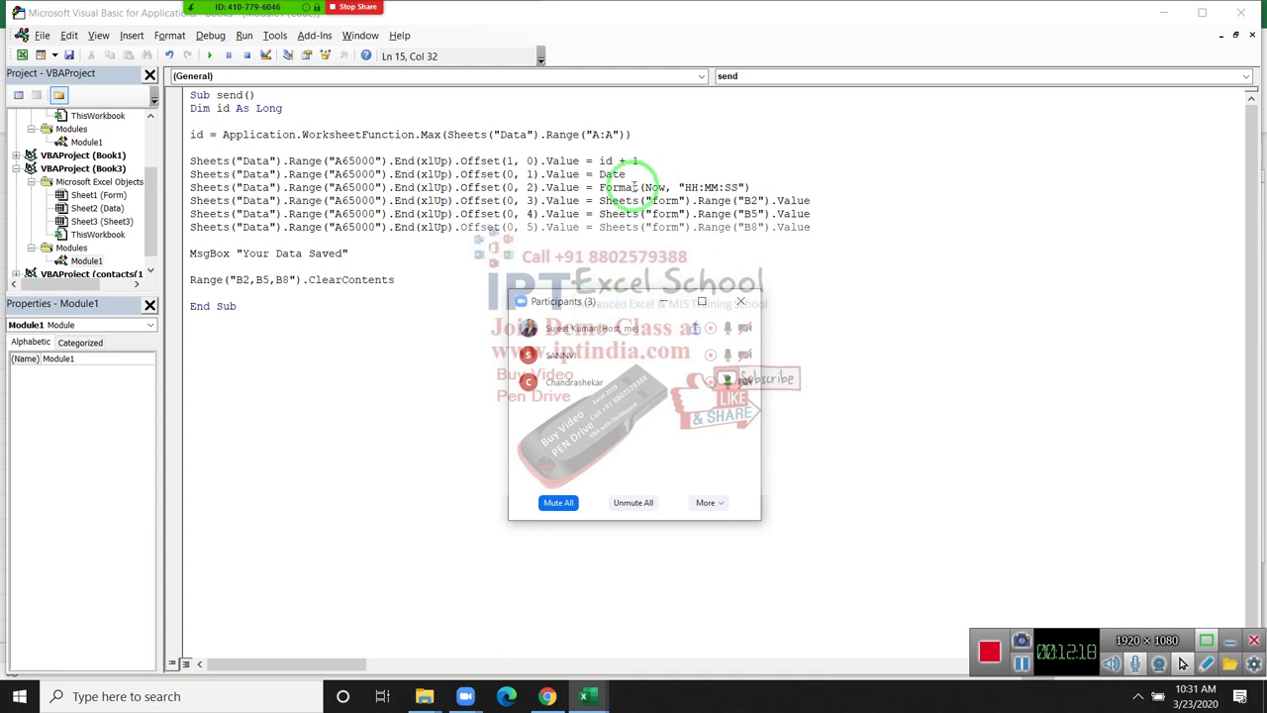
click(593, 188)
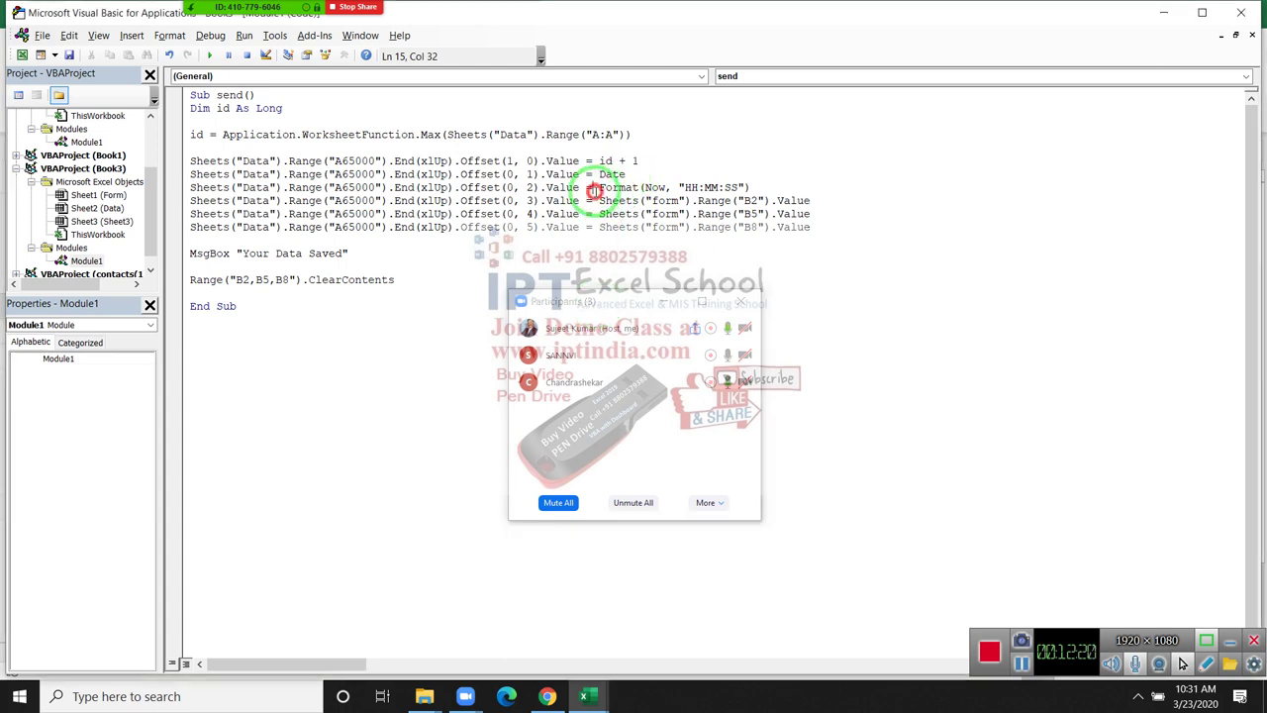
double_click(429, 134)
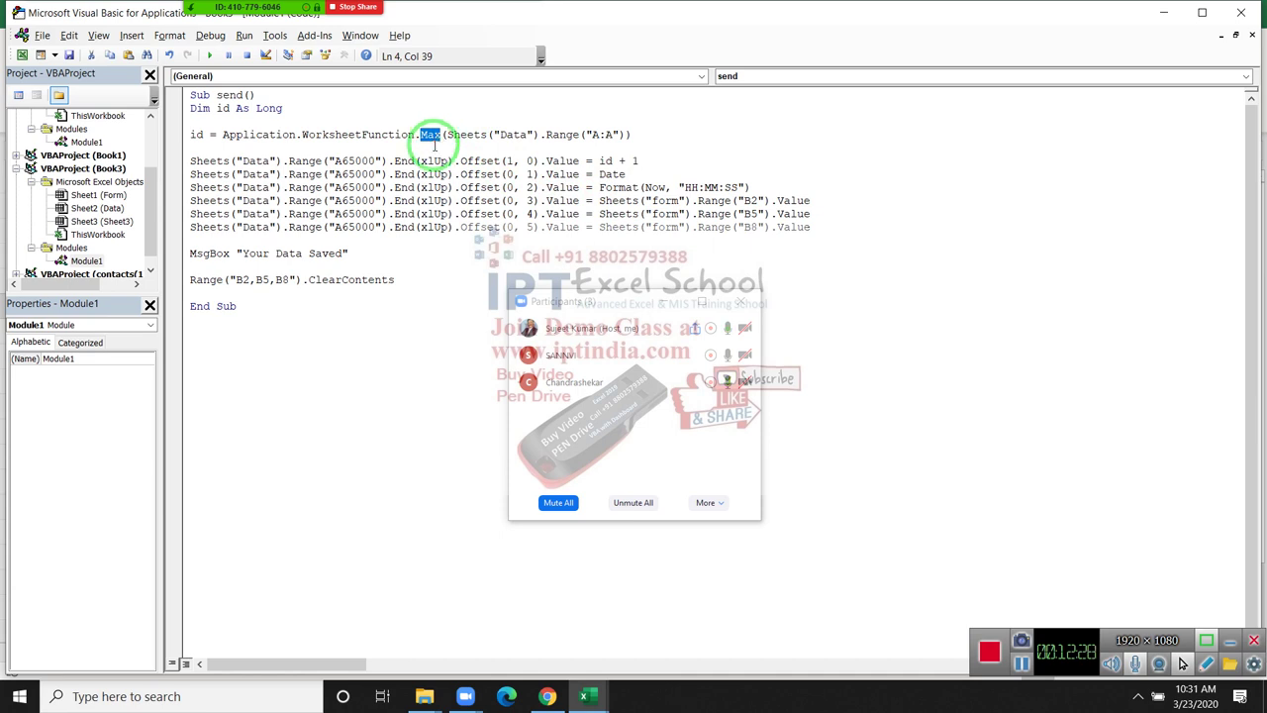
click(432, 147)
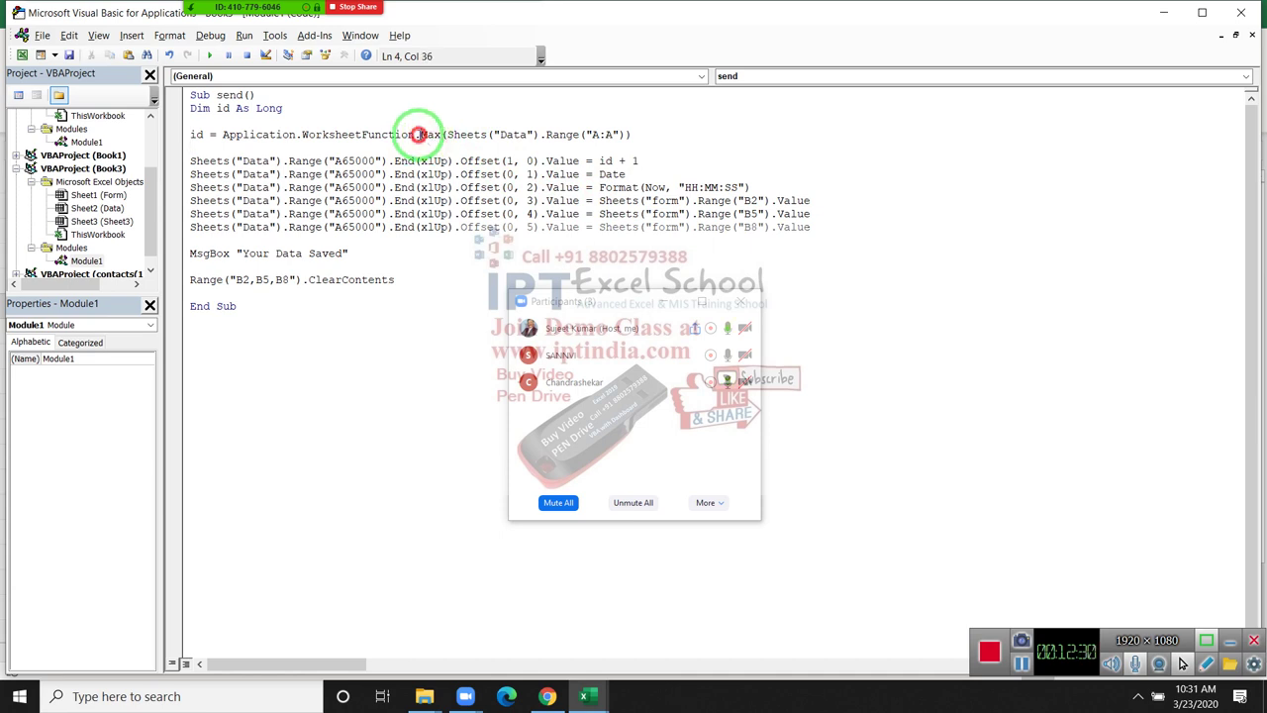
drag(420, 134, 211, 137)
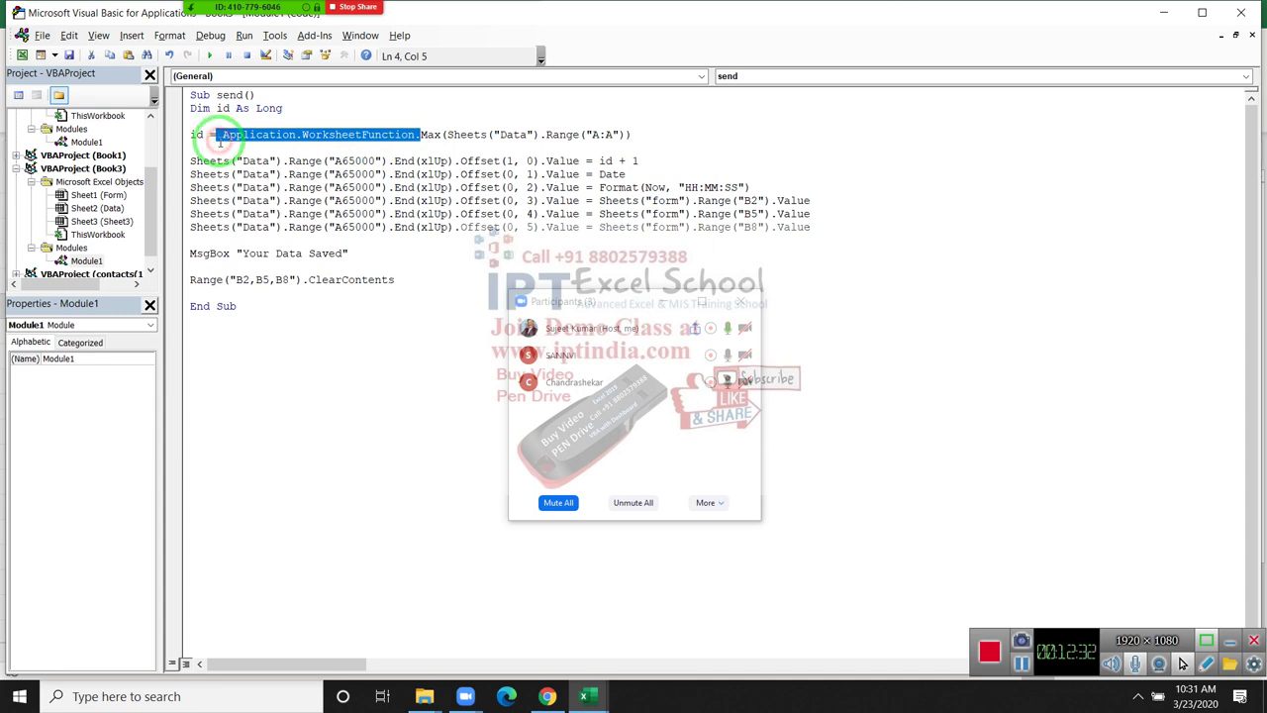
mouse_move(217, 131)
mouse_down()
mouse_move(662, 110)
mouse_move(669, 132)
mouse_up()
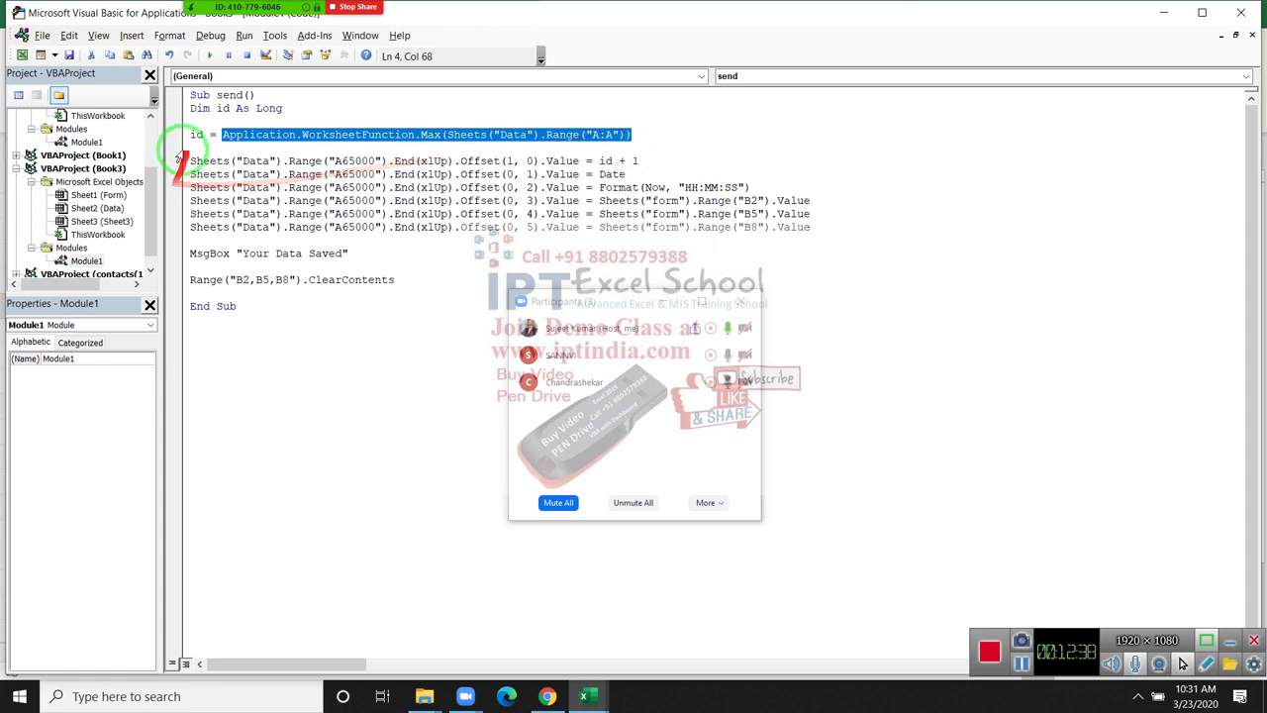
click(183, 134)
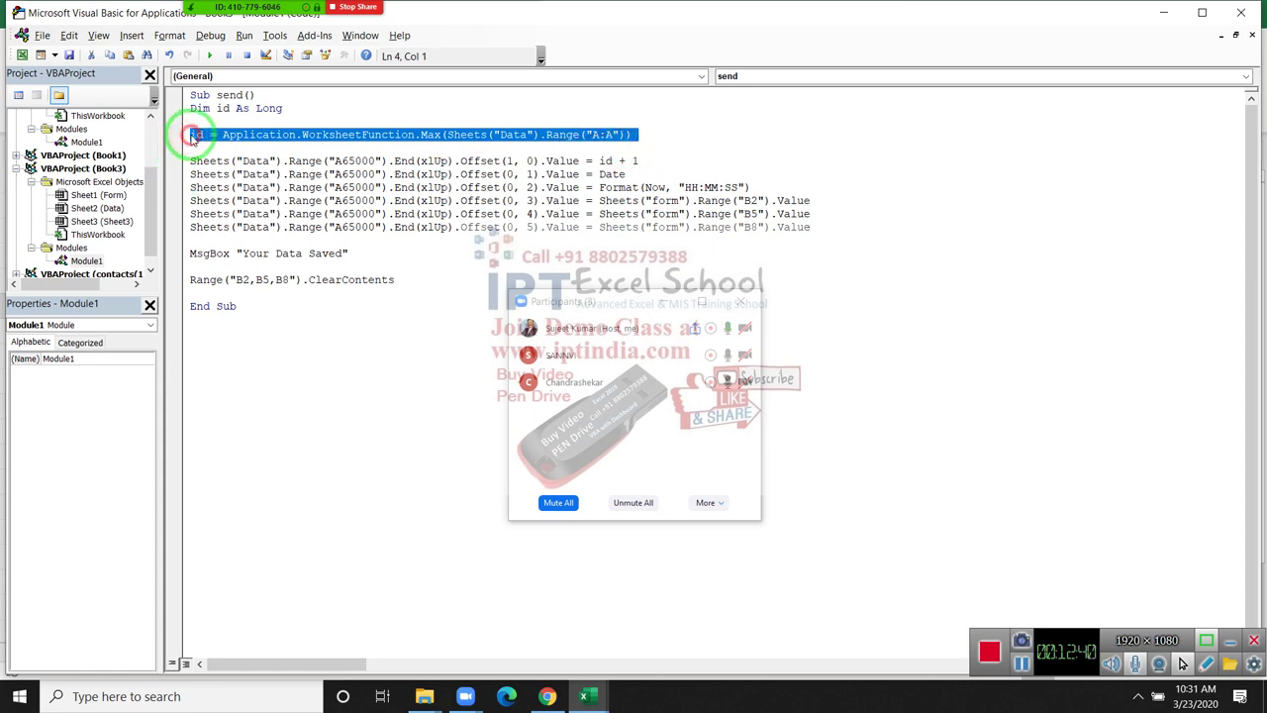
click(203, 146)
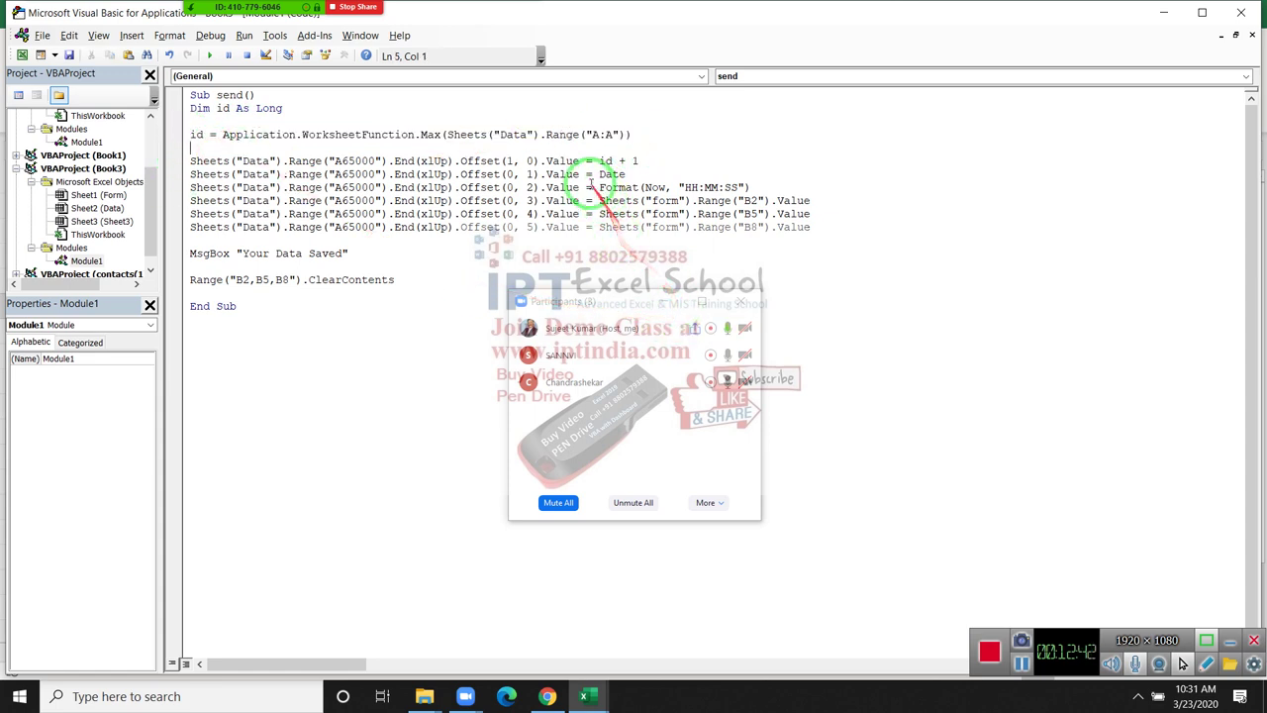
drag(599, 187, 751, 189)
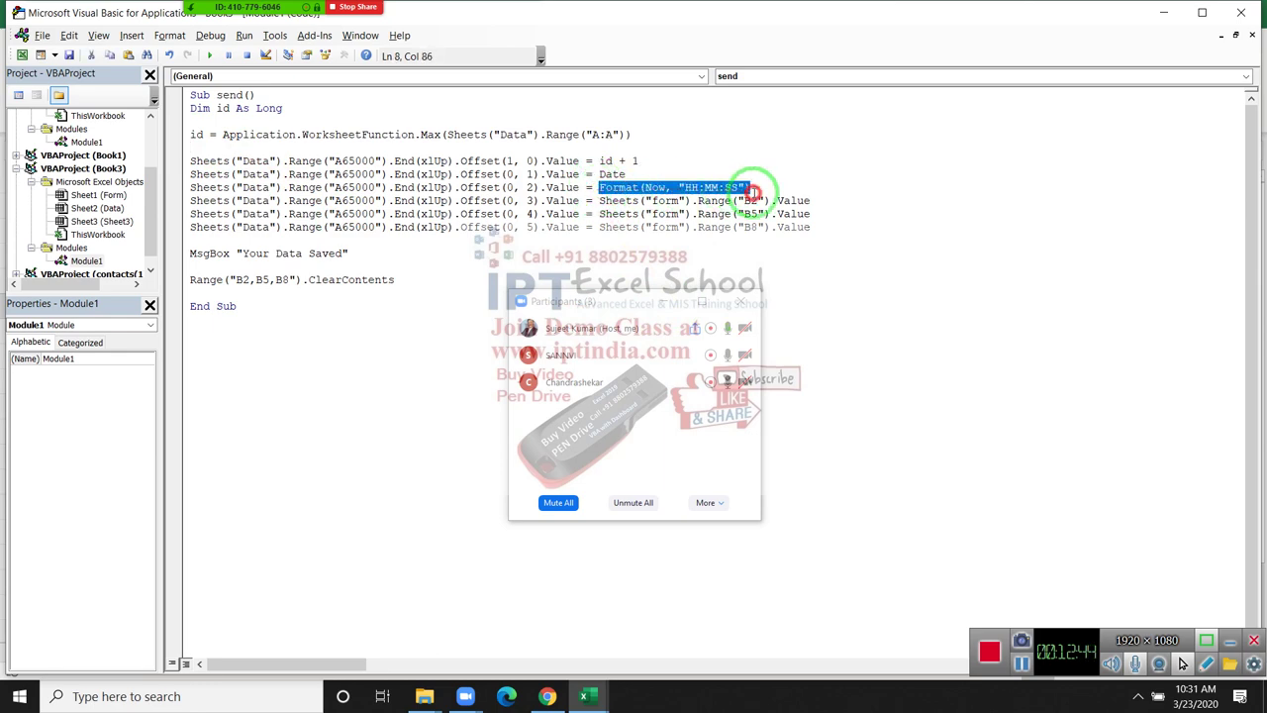
click(586, 693)
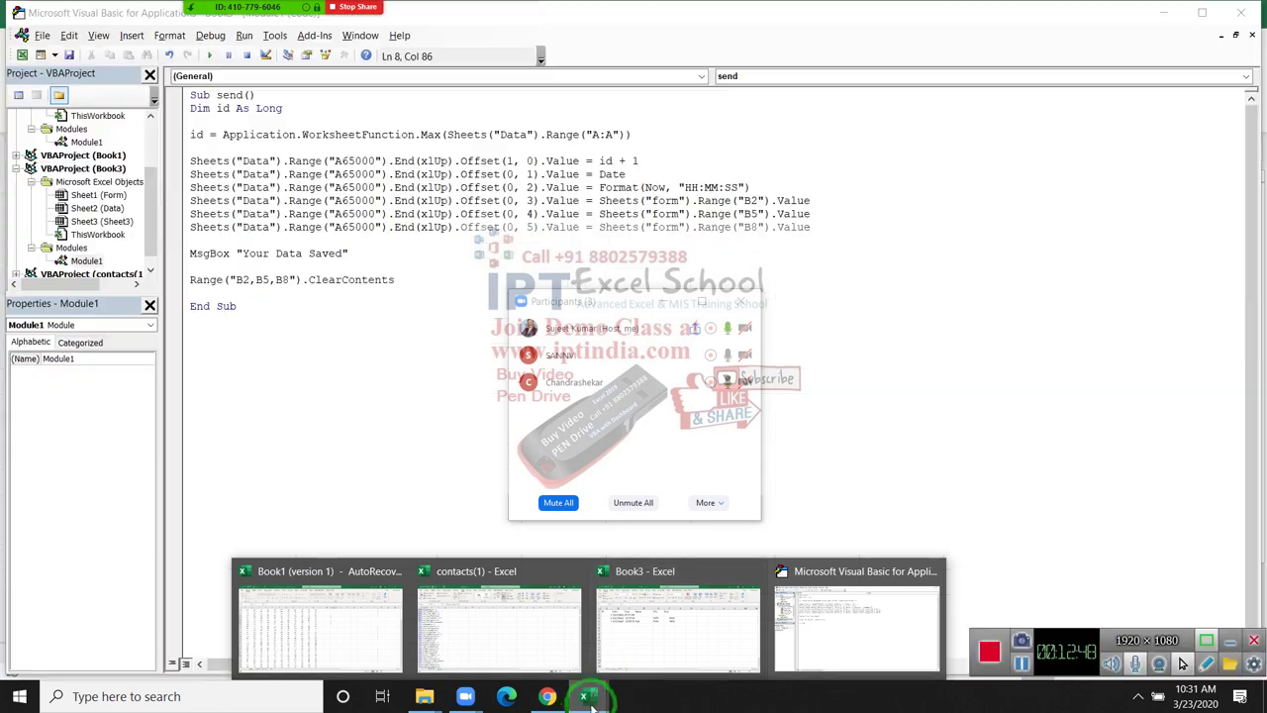
click(322, 444)
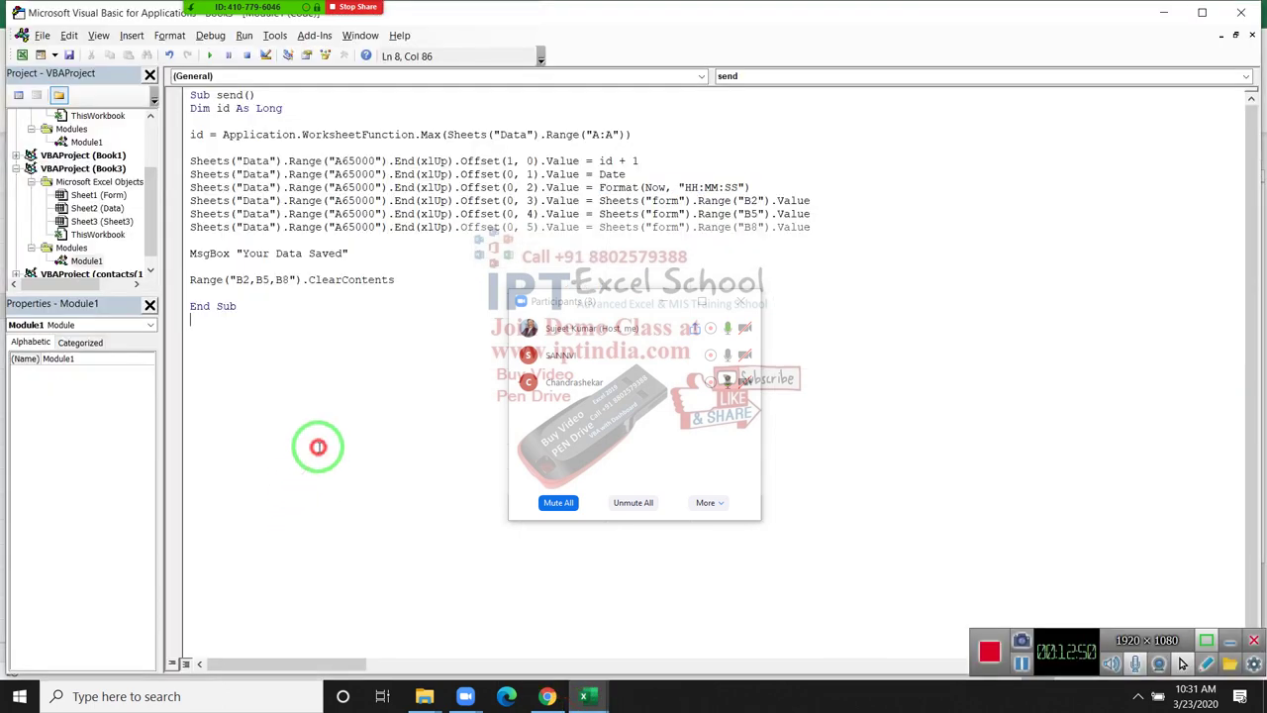
drag(599, 188, 754, 187)
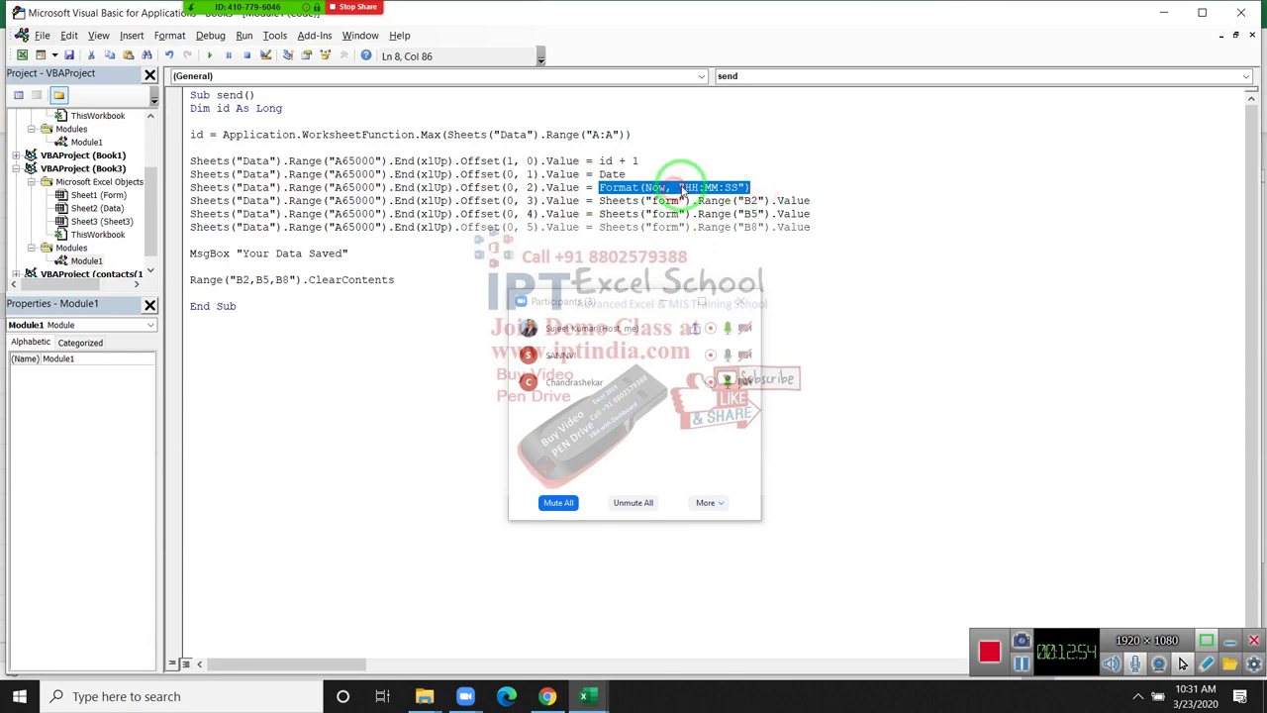
click(696, 203)
drag(673, 187, 748, 187)
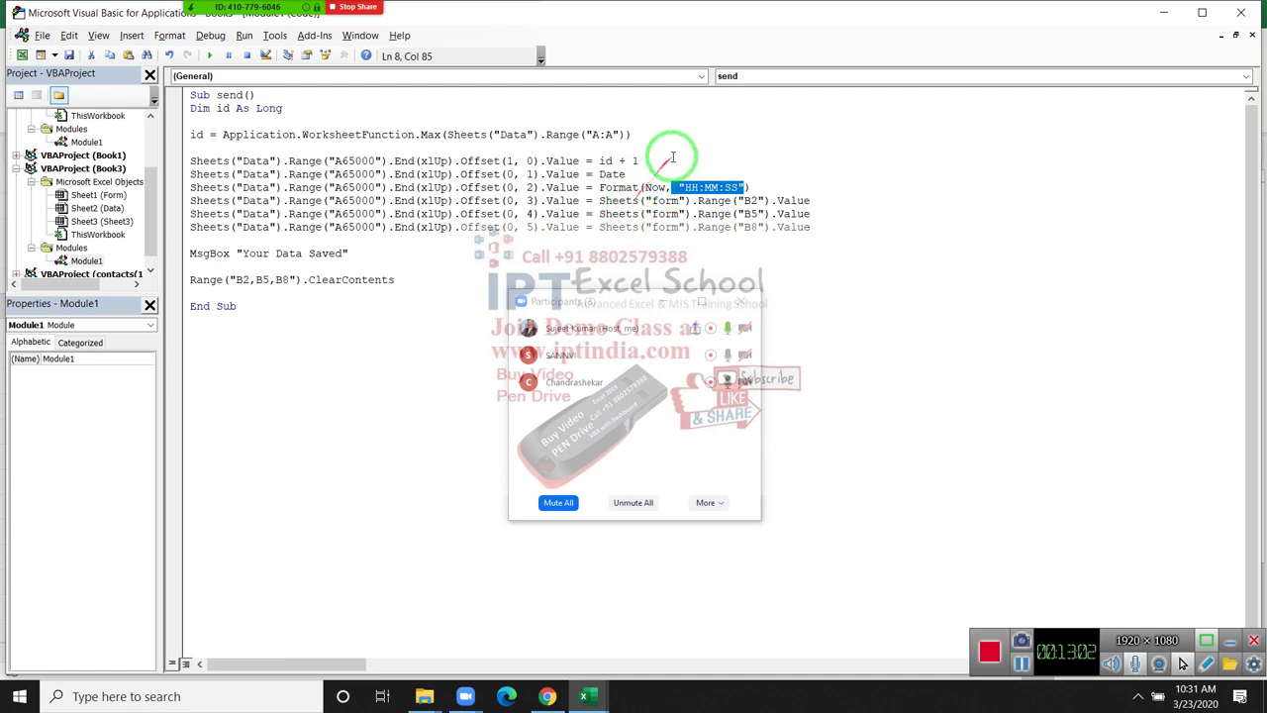
mouse_move(670, 187)
mouse_down()
mouse_move(623, 187)
mouse_move(755, 188)
mouse_up()
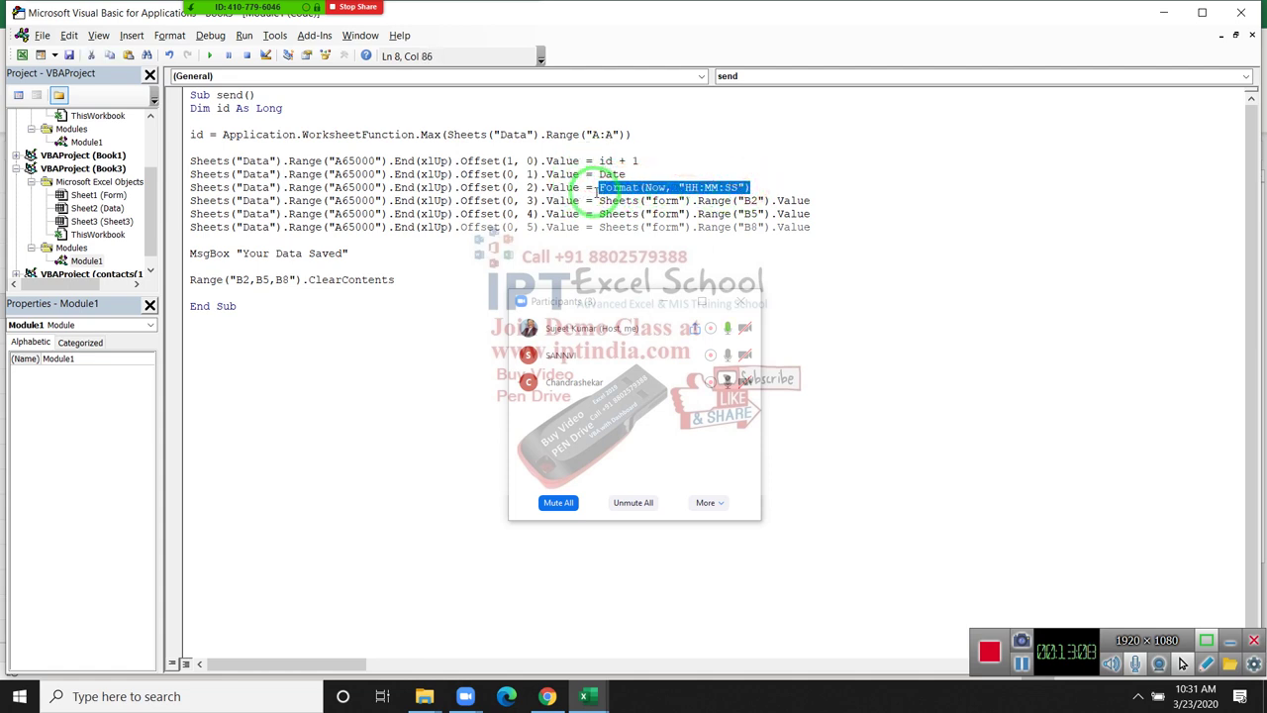
drag(579, 187, 185, 188)
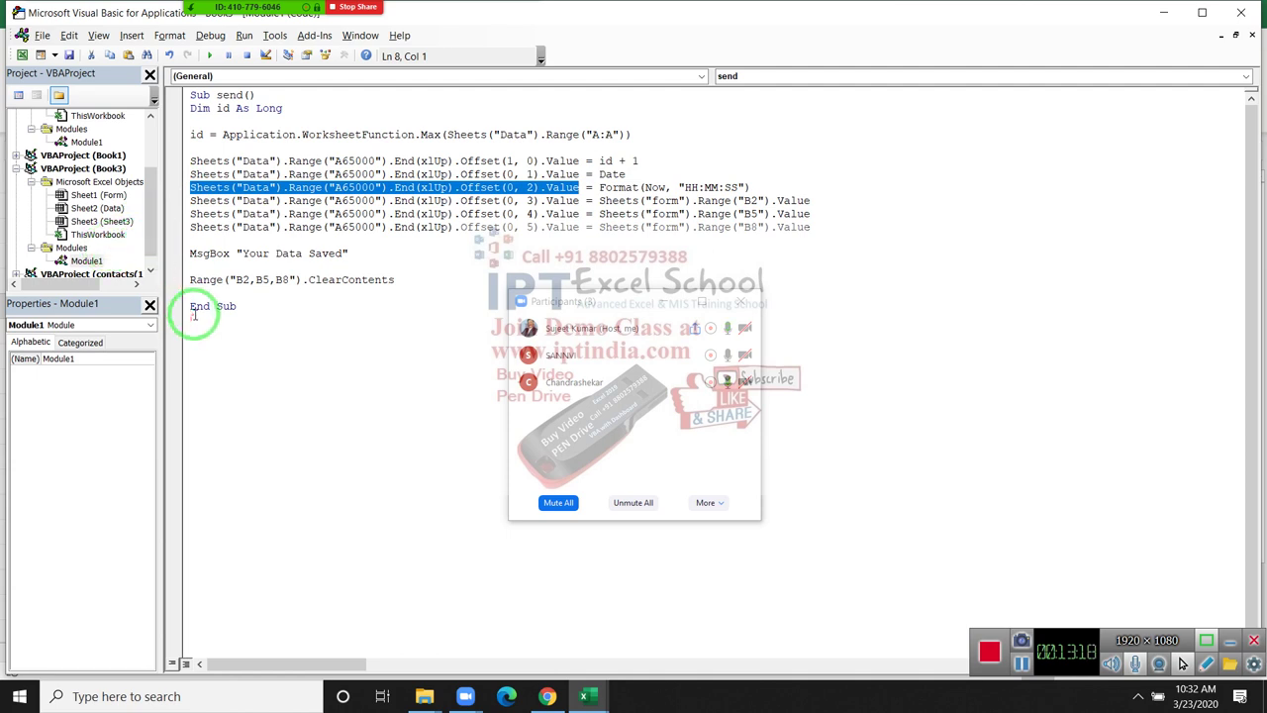
Highlight the Dim id As Long, id + 1 and Sub send() code to explain it, then show the desktop.
drag(191, 107, 285, 108)
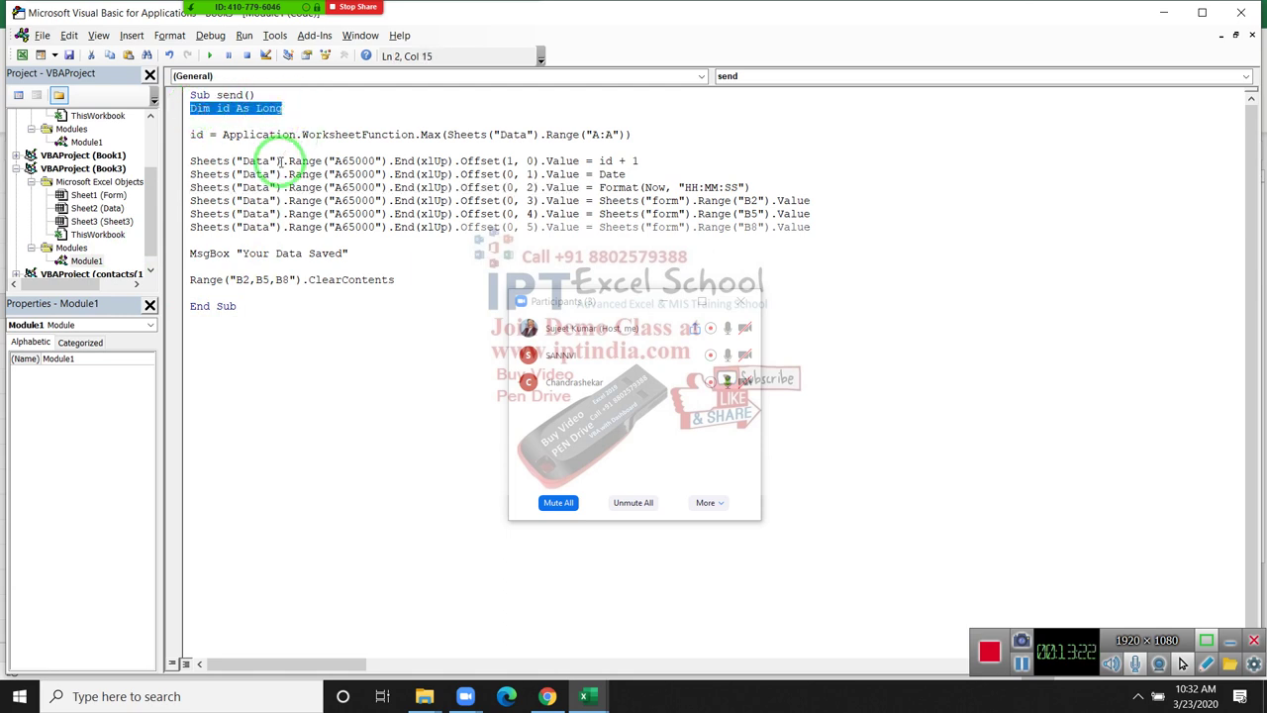
mouse_move(222, 134)
mouse_down()
mouse_move(445, 111)
mouse_move(647, 136)
mouse_up()
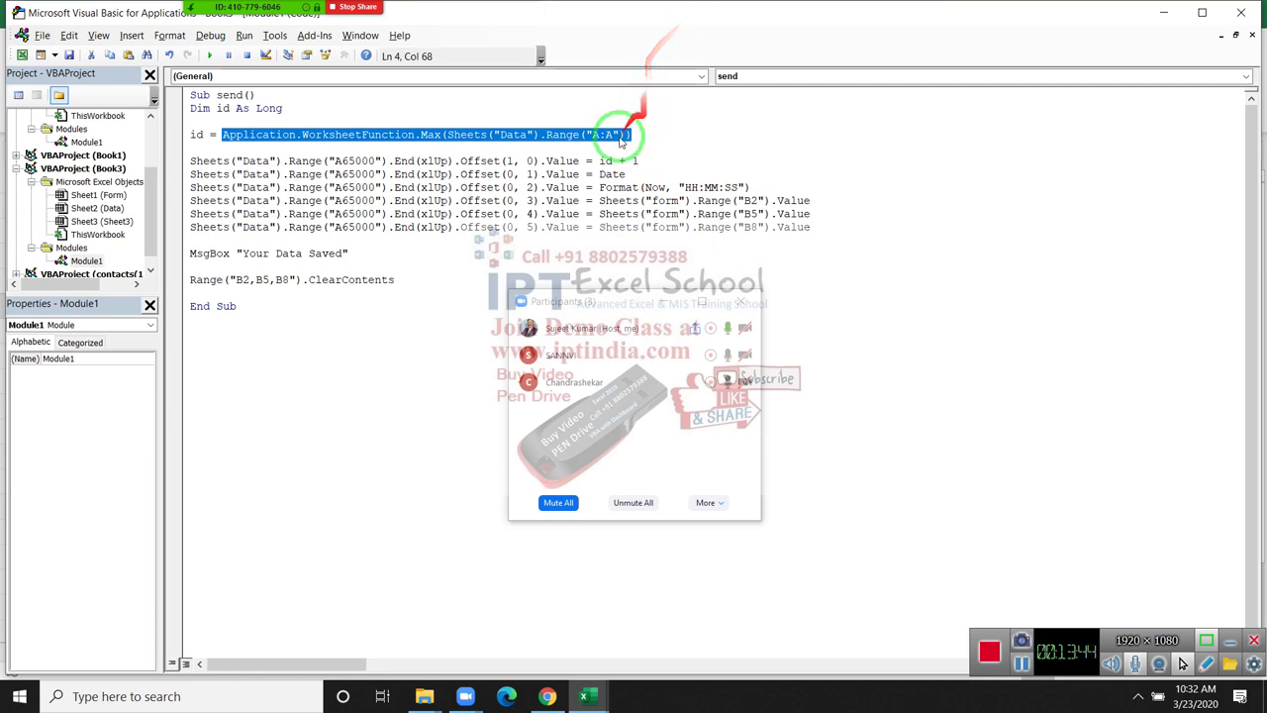
drag(599, 160, 640, 161)
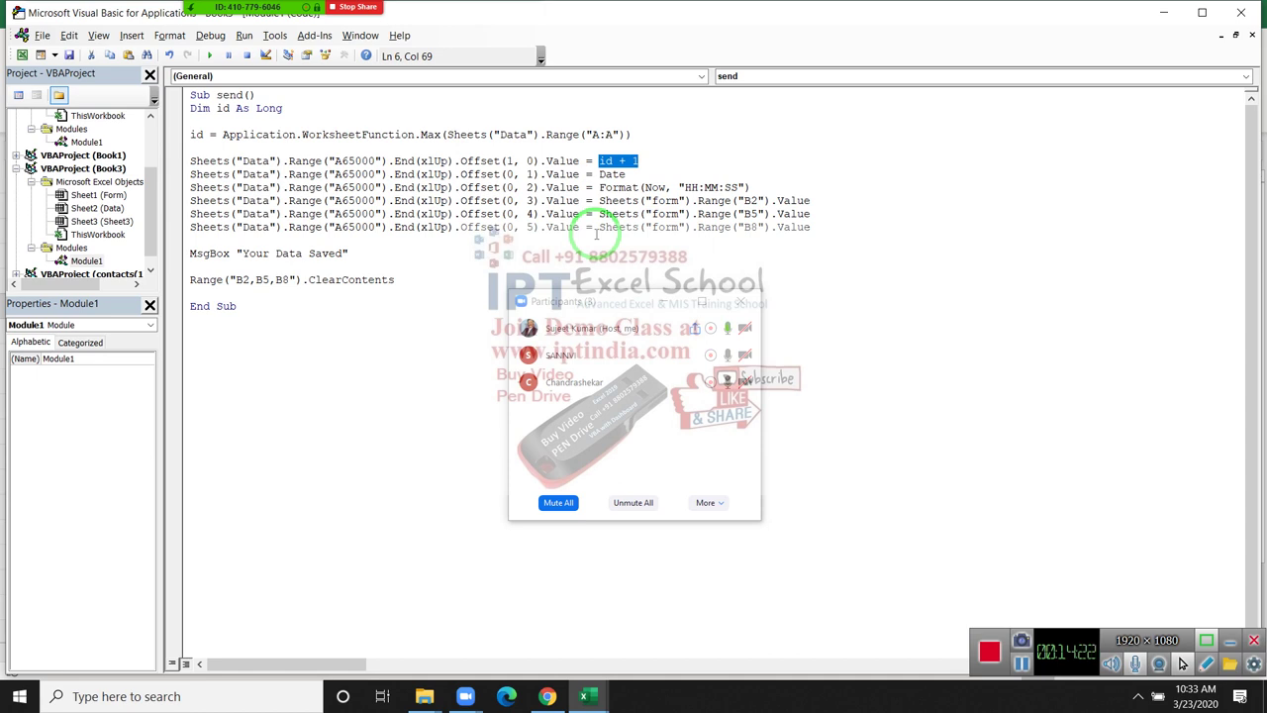
mouse_move(316, 297)
mouse_down()
mouse_move(161, 371)
mouse_move(285, 352)
mouse_up()
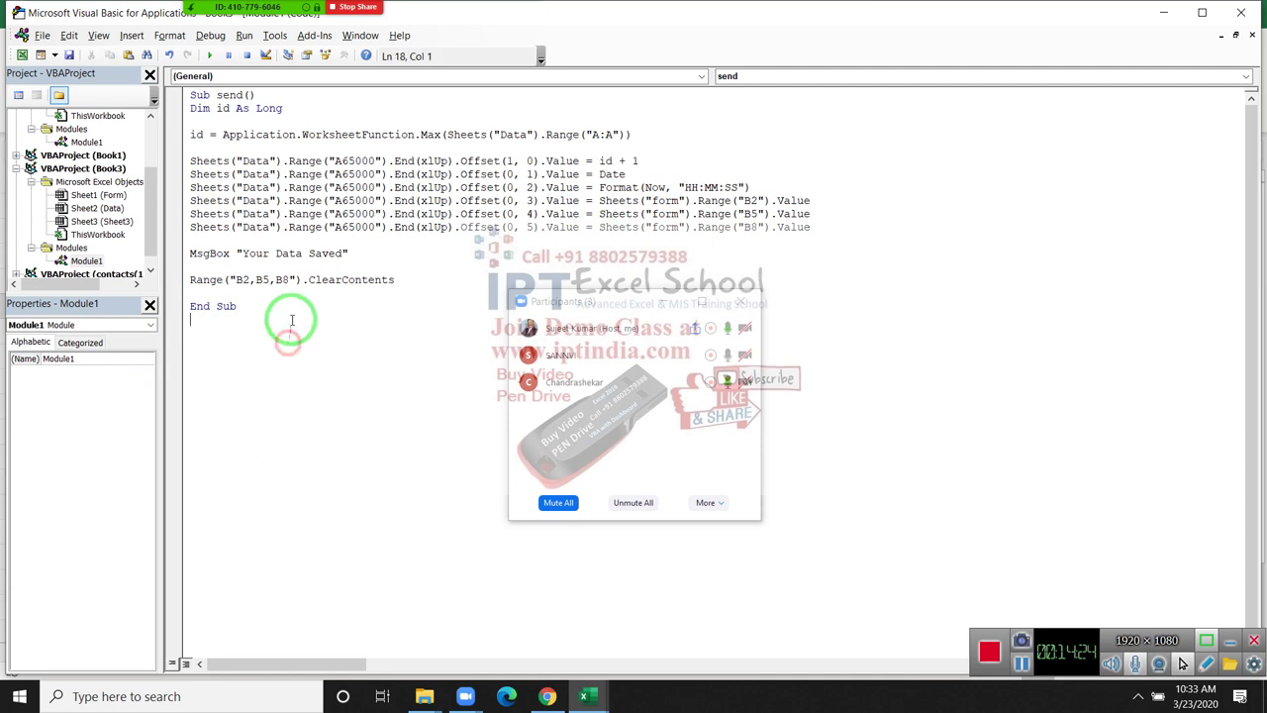
mouse_move(297, 108)
mouse_down()
mouse_move(112, 98)
mouse_move(198, 111)
mouse_move(186, 109)
mouse_up()
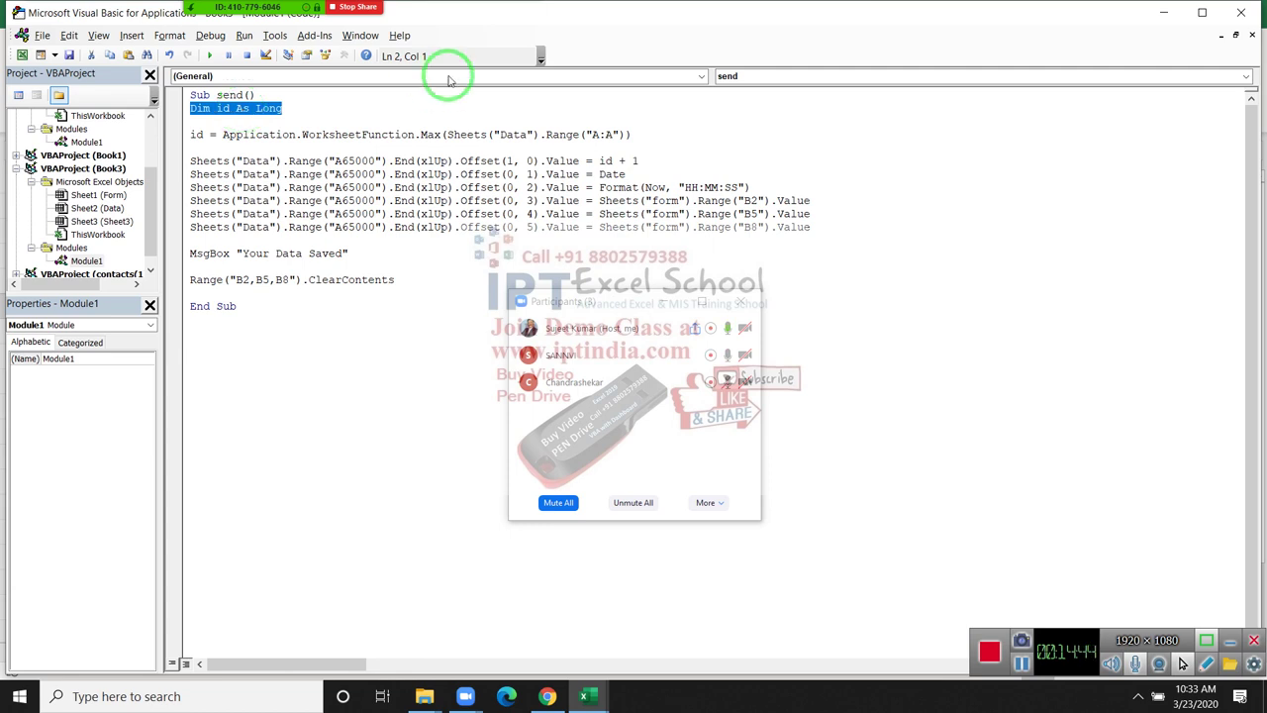
click(750, 316)
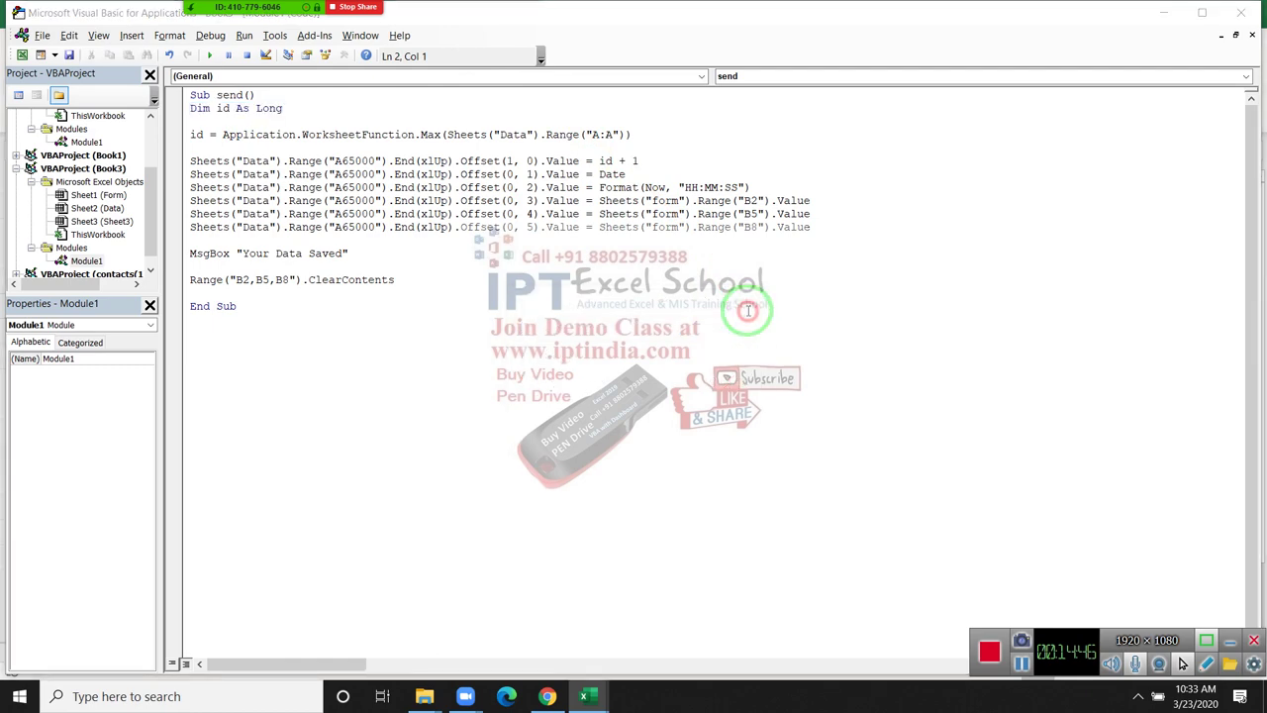
click(1264, 696)
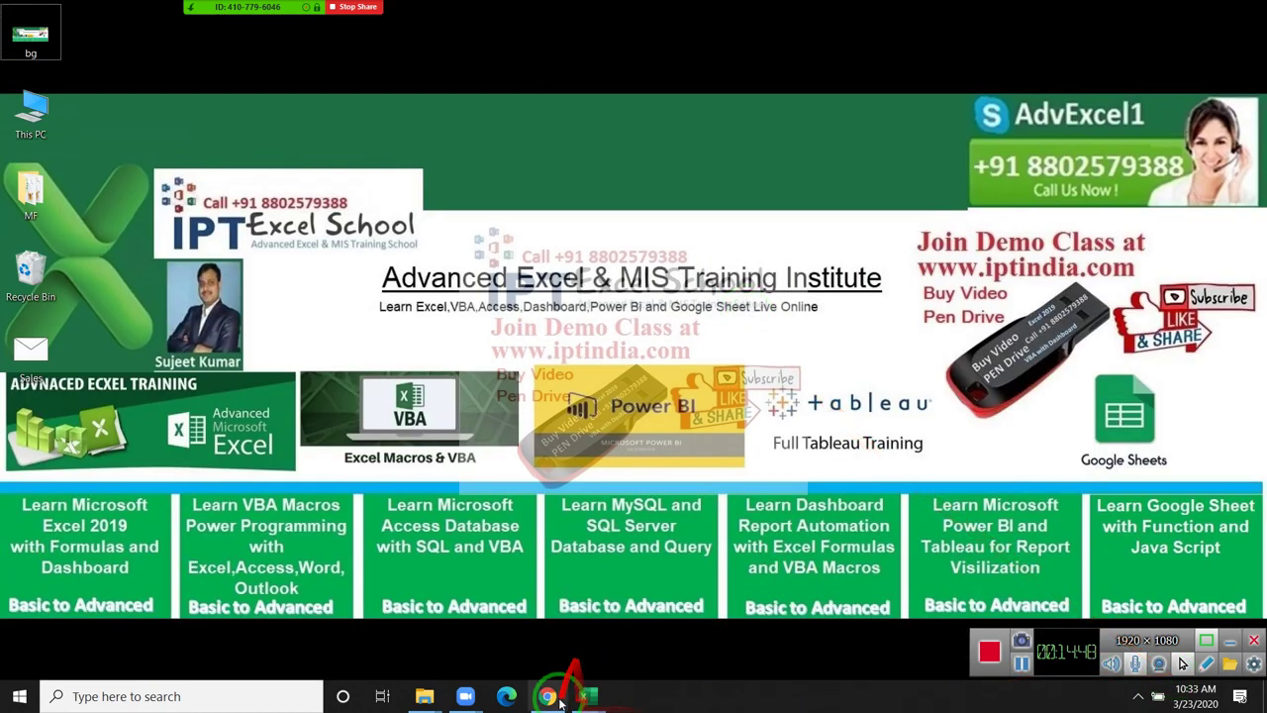